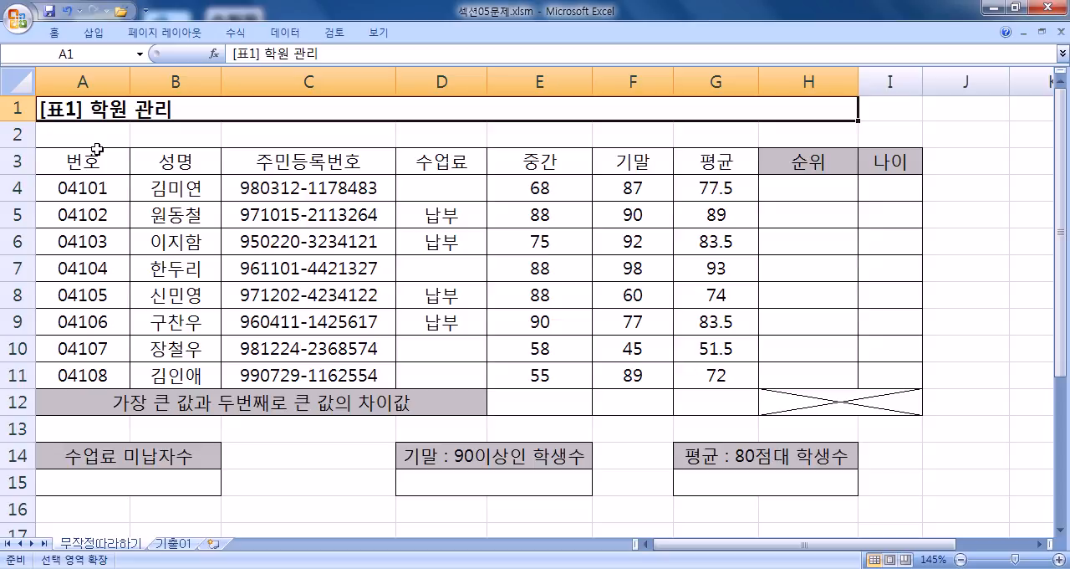
Step: Turn off extend-selection mode so that single cells can be selected on the sheet
{"action": "left_click", "coordinate": [791, 194]}
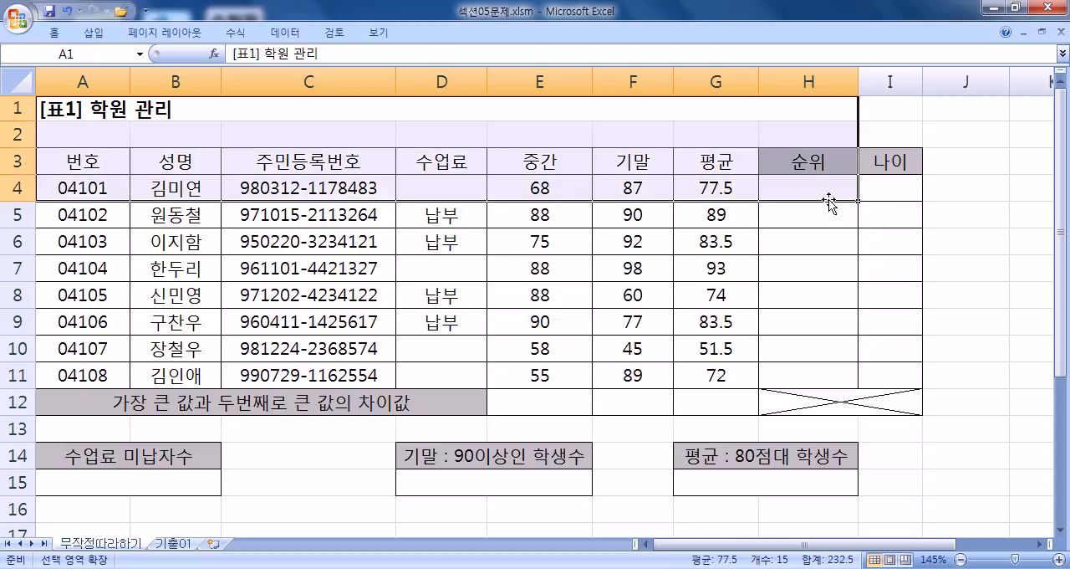
{"action": "left_click", "coordinate": [826, 241]}
{"action": "left_click", "coordinate": [819, 178]}
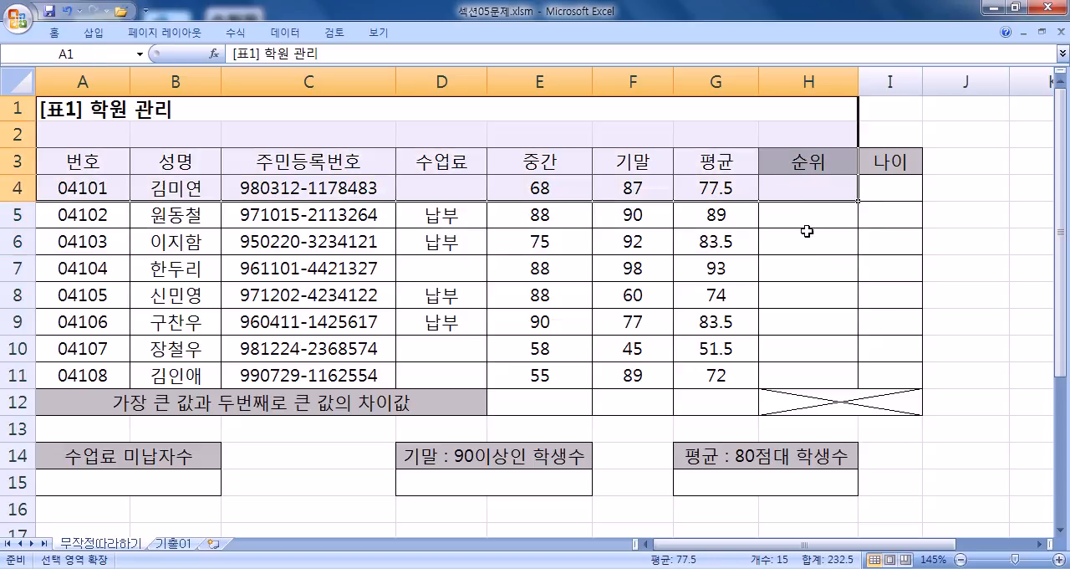
{"action": "left_click", "coordinate": [824, 240]}
{"action": "left_click", "coordinate": [960, 282]}
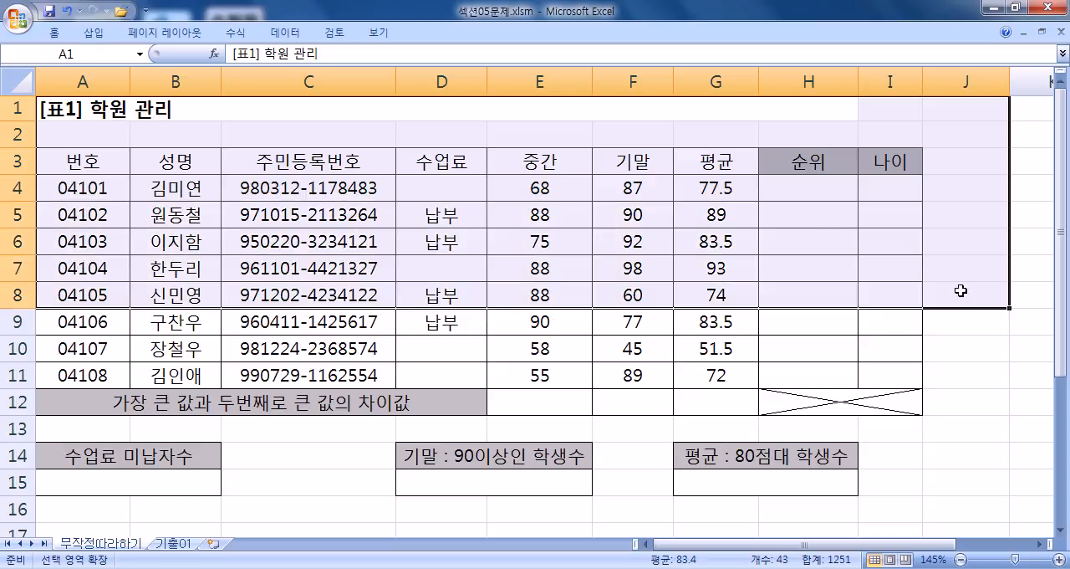
{"action": "left_click", "coordinate": [891, 365]}
{"action": "left_click", "coordinate": [812, 365]}
{"action": "key", "text": "F8"}
{"action": "left_click", "coordinate": [800, 435]}
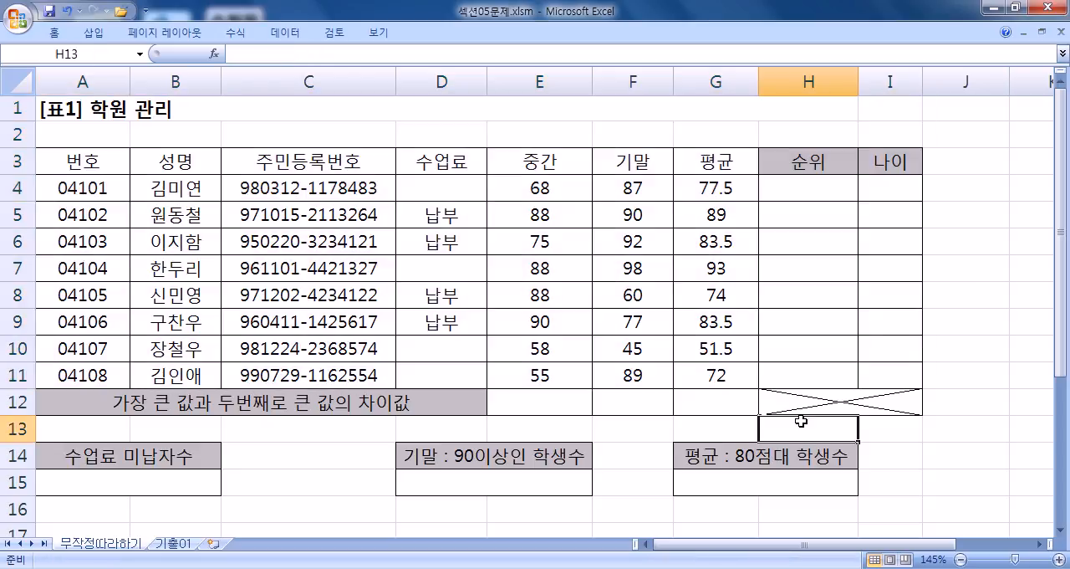
Step: Enter =RANK(G4,G4:G11,1) in cell H4 of the 순위 column to rank the average in ascending order
{"action": "left_click", "coordinate": [823, 191]}
{"action": "left_click", "coordinate": [810, 239]}
{"action": "left_click", "coordinate": [808, 275]}
{"action": "left_click", "coordinate": [805, 196]}
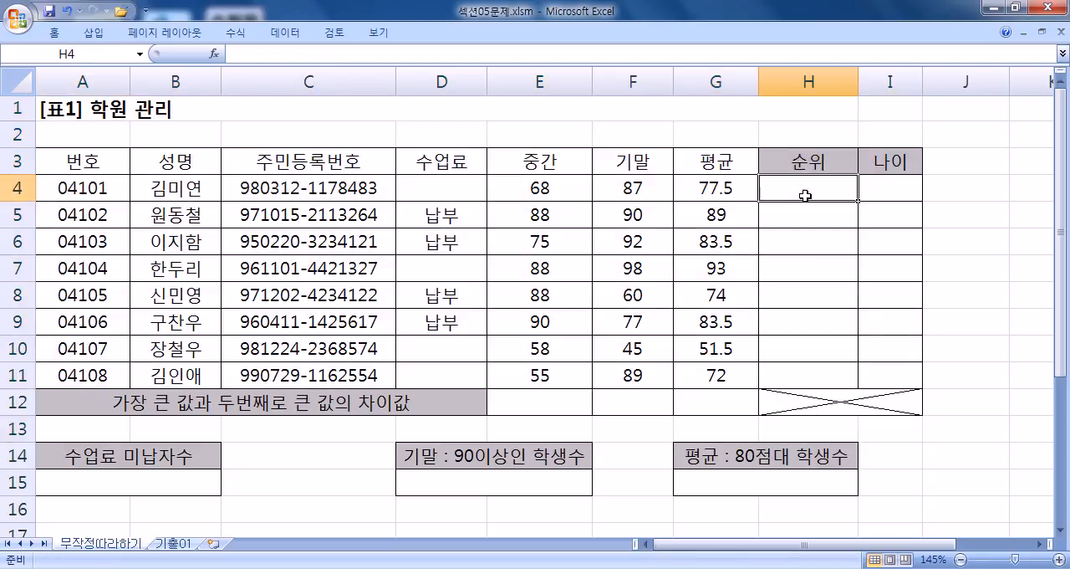
{"action": "type", "text": "="}
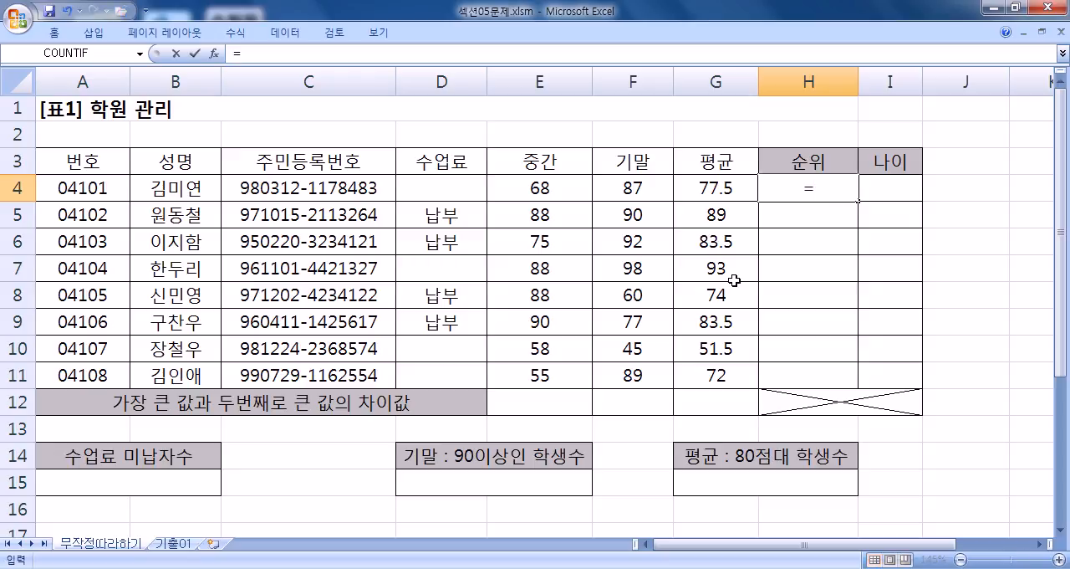
{"action": "type", "text": "RA"}
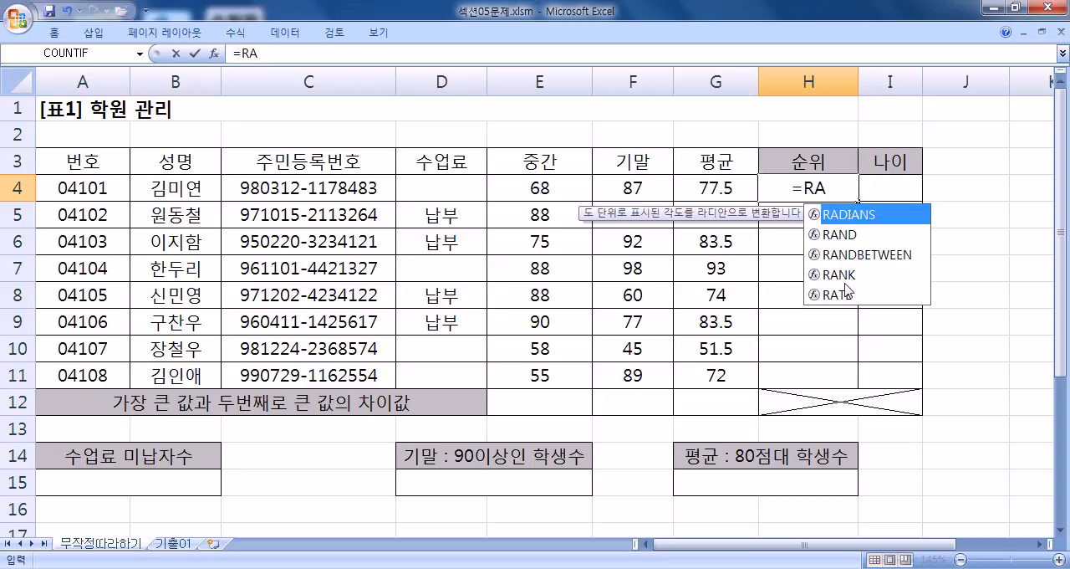
{"action": "double_click", "coordinate": [840, 274]}
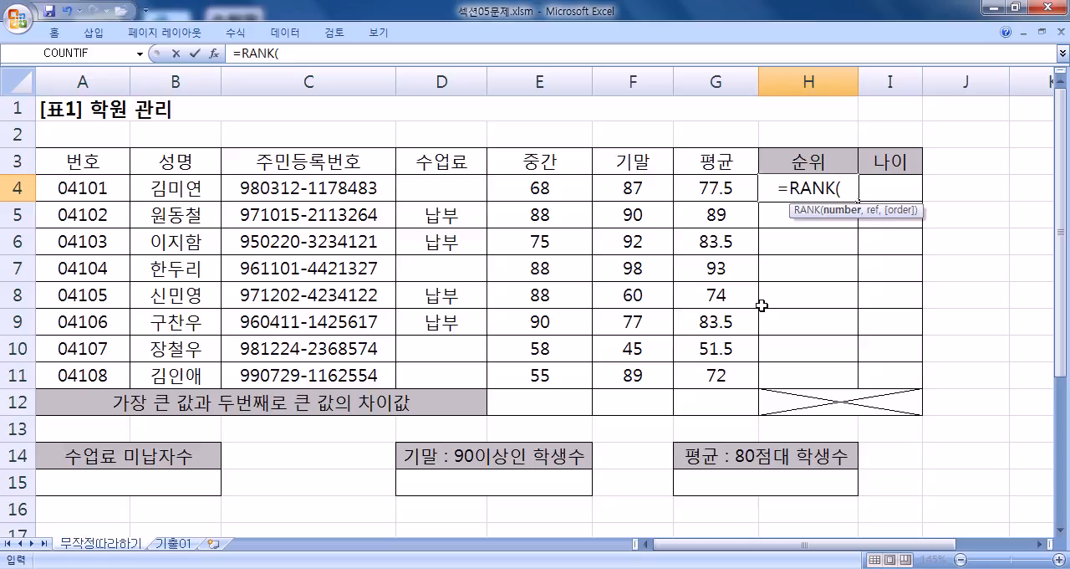
{"action": "left_click", "coordinate": [695, 190]}
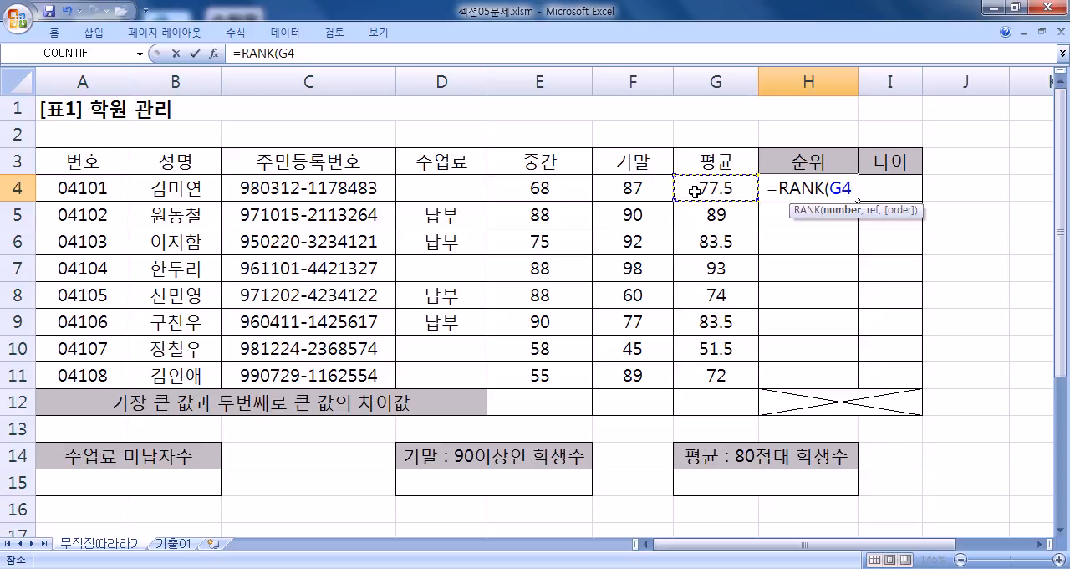
{"action": "type", "text": ","}
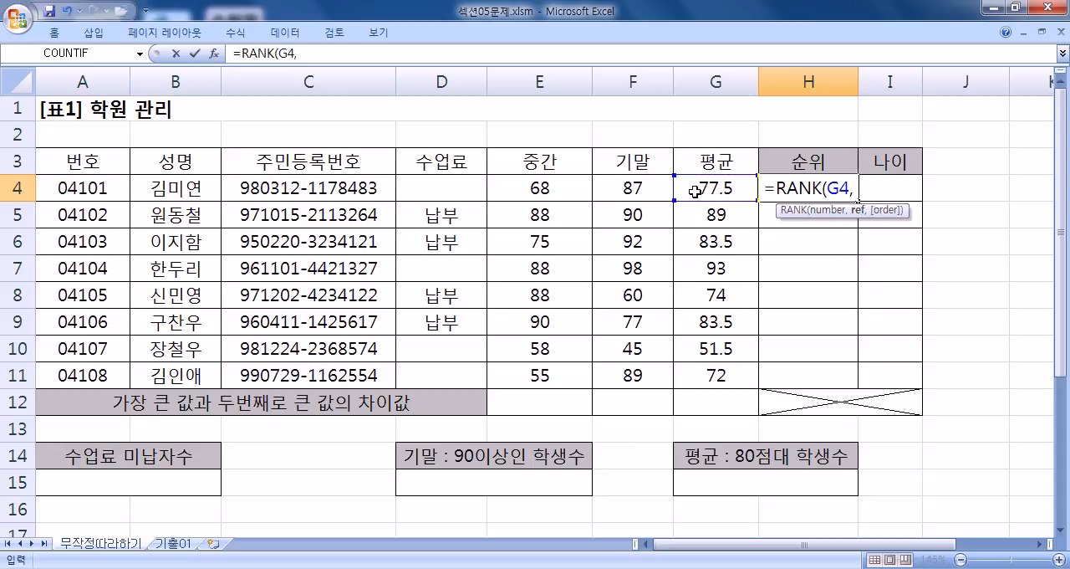
{"action": "left_click_drag", "start_coordinate": [695, 190], "coordinate": [702, 368]}
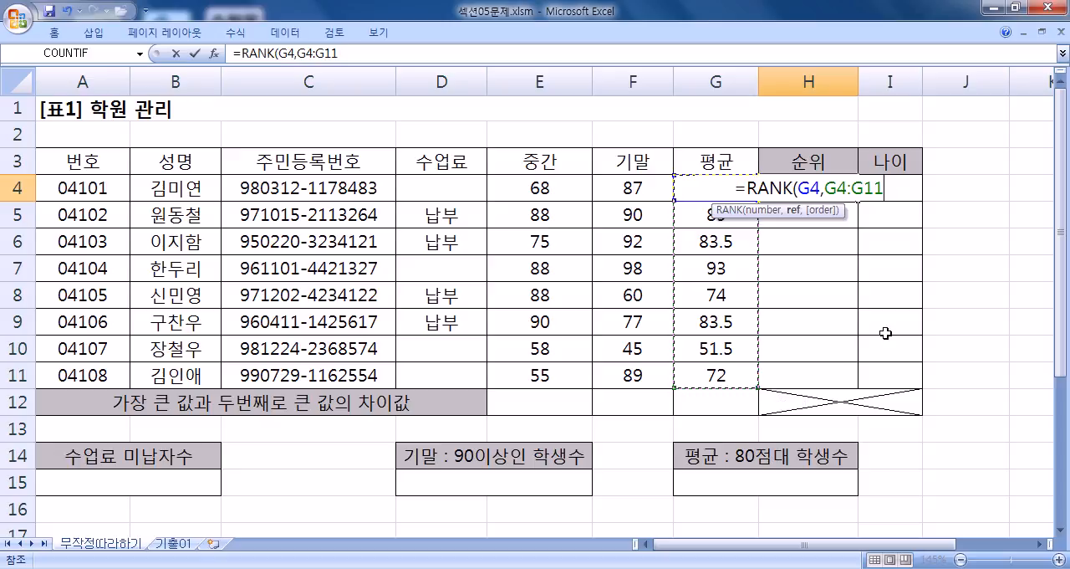
{"action": "type", "text": ","}
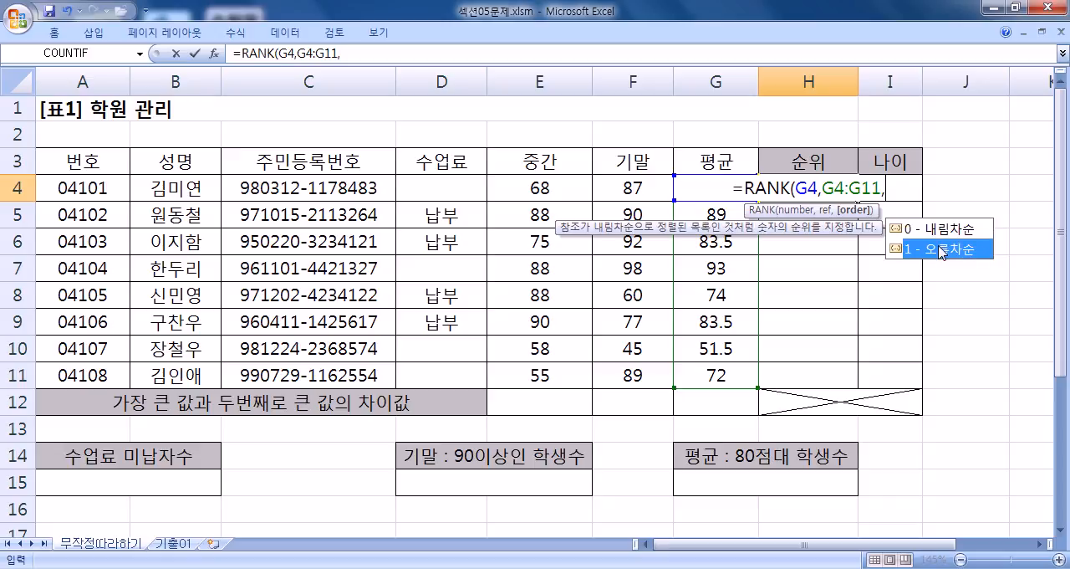
{"action": "left_click", "coordinate": [942, 249]}
{"action": "double_click", "coordinate": [942, 250]}
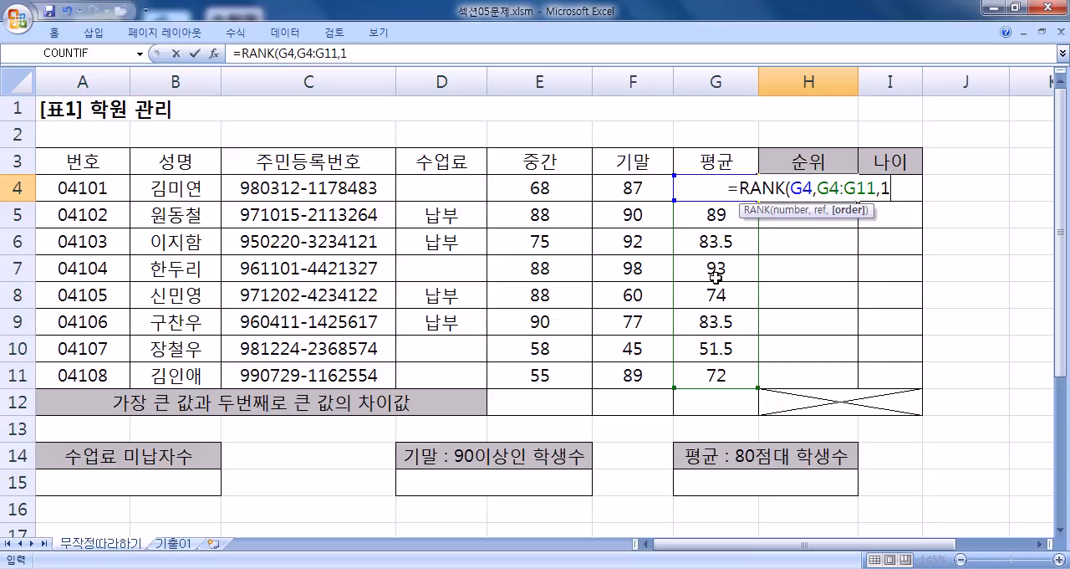
{"action": "type", "text": ")"}
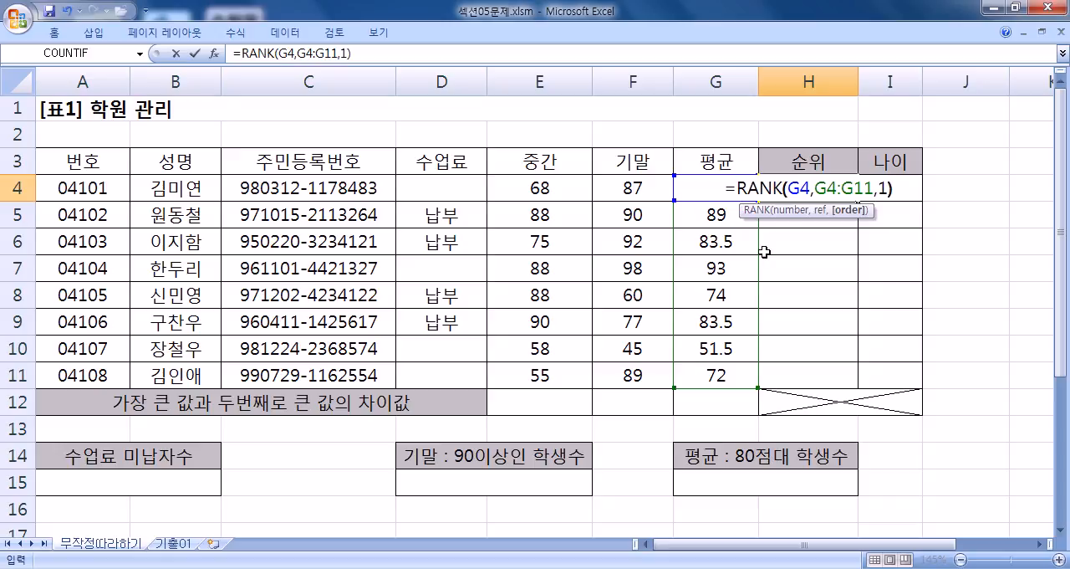
{"action": "key", "text": "Return"}
Step: Copy the H4 formula text into a new Notepad document after the label H4, and commit the formula in the Excel cell
{"action": "left_click", "coordinate": [790, 187]}
{"action": "left_click_drag", "start_coordinate": [351, 54], "coordinate": [233, 53]}
{"action": "key", "text": "ctrl+c"}
{"action": "key", "text": "super"}
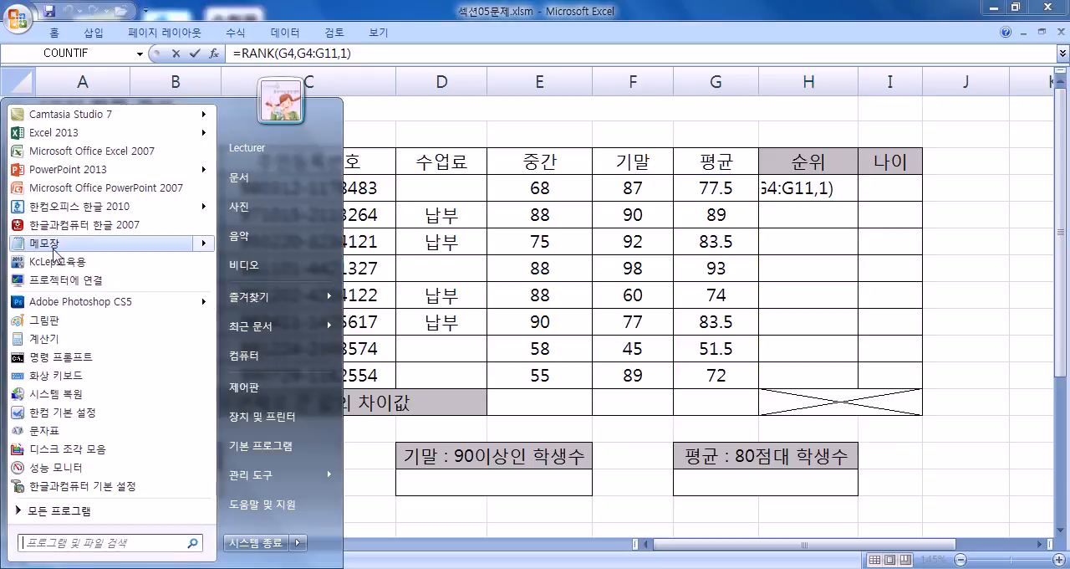
{"action": "left_click", "coordinate": [55, 241]}
{"action": "mouse_move", "coordinate": [466, 33]}
{"action": "left_mouse_down"}
{"action": "mouse_move", "coordinate": [463, 191]}
{"action": "mouse_move", "coordinate": [478, 277]}
{"action": "mouse_move", "coordinate": [483, 44]}
{"action": "left_mouse_up"}
{"action": "type", "text": "H4"}
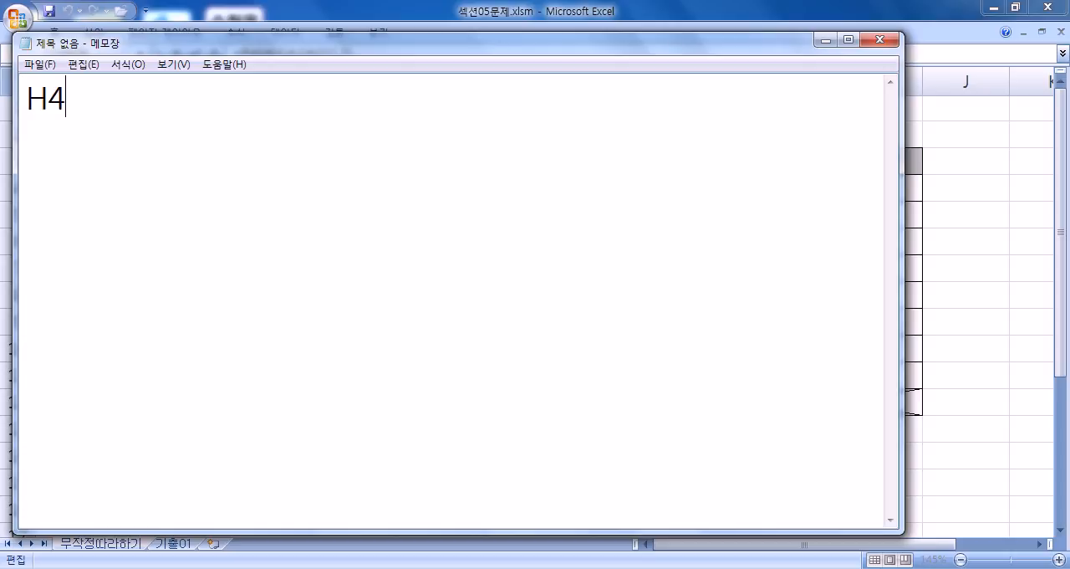
{"action": "key", "text": "ctrl+v"}
{"action": "key", "text": "Return"}
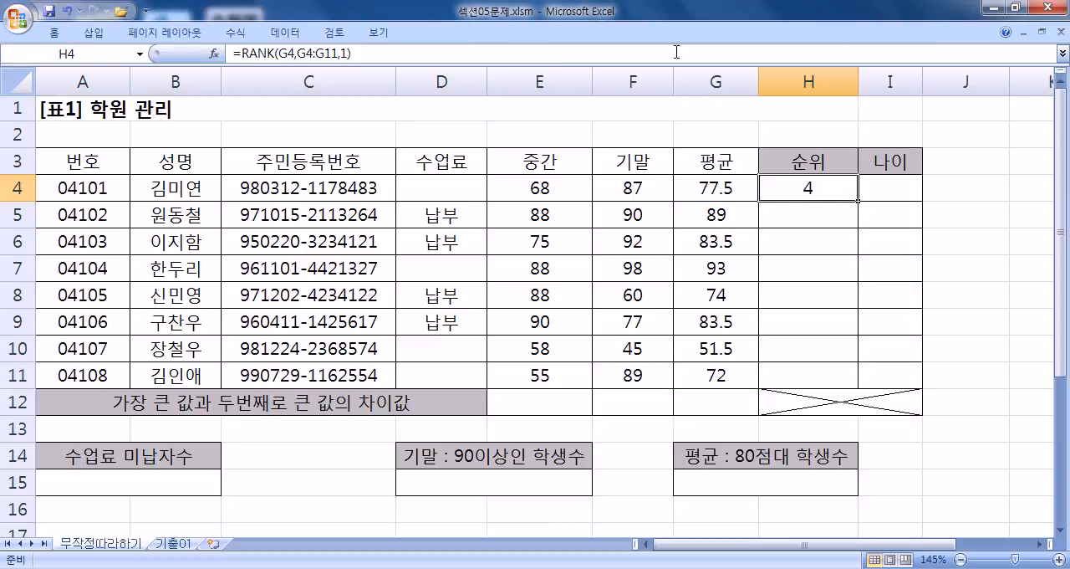
{"action": "key", "text": "ctrl+Return"}
Step: Try filling the RANK formula from H4 down to H11, and undo the fill
{"action": "left_click_drag", "start_coordinate": [858, 201], "coordinate": [860, 387]}
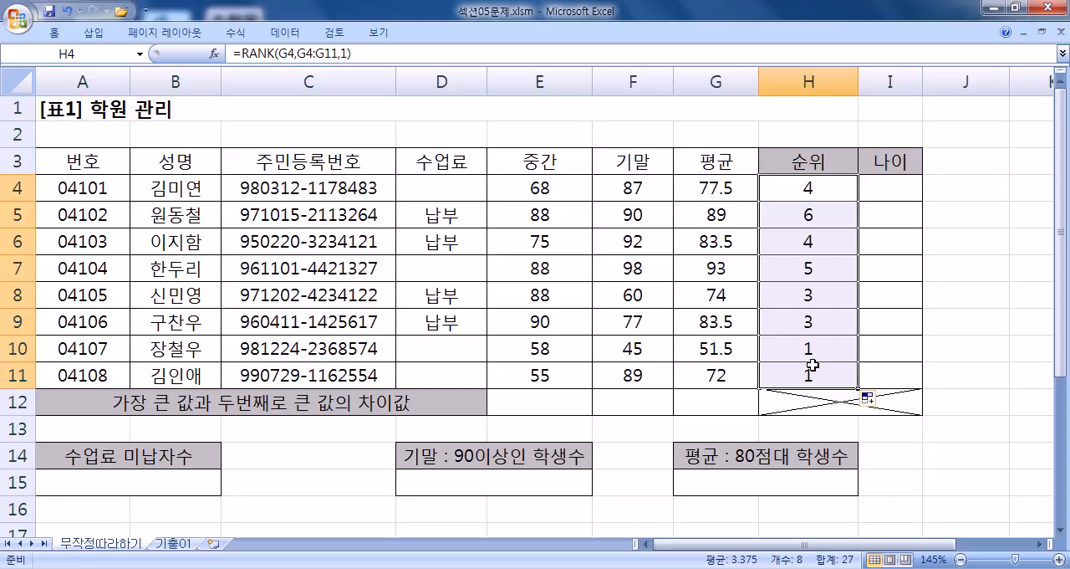
{"action": "key", "text": "ctrl+z"}
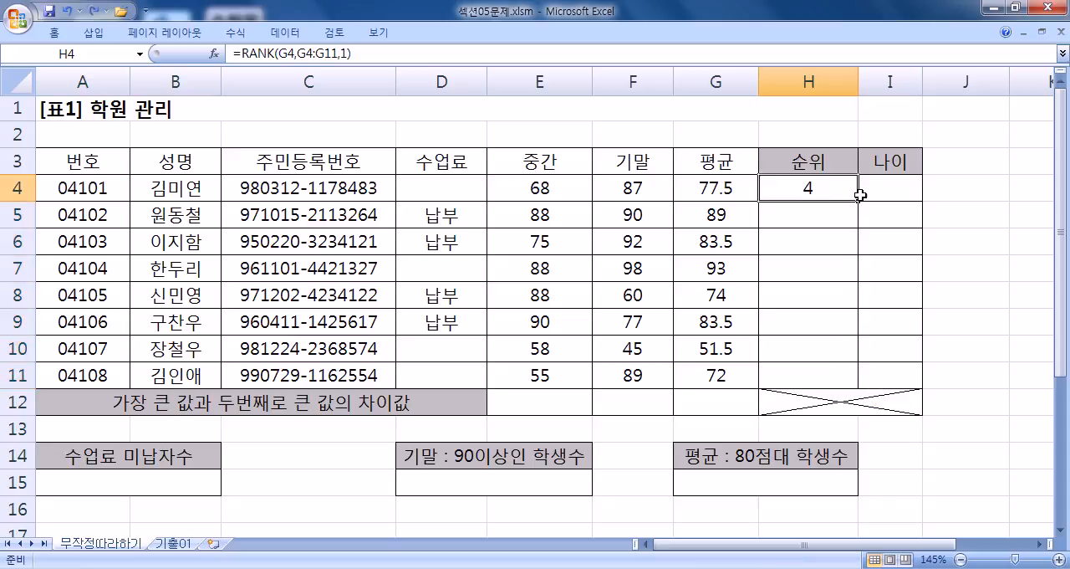
{"action": "left_click", "coordinate": [810, 206]}
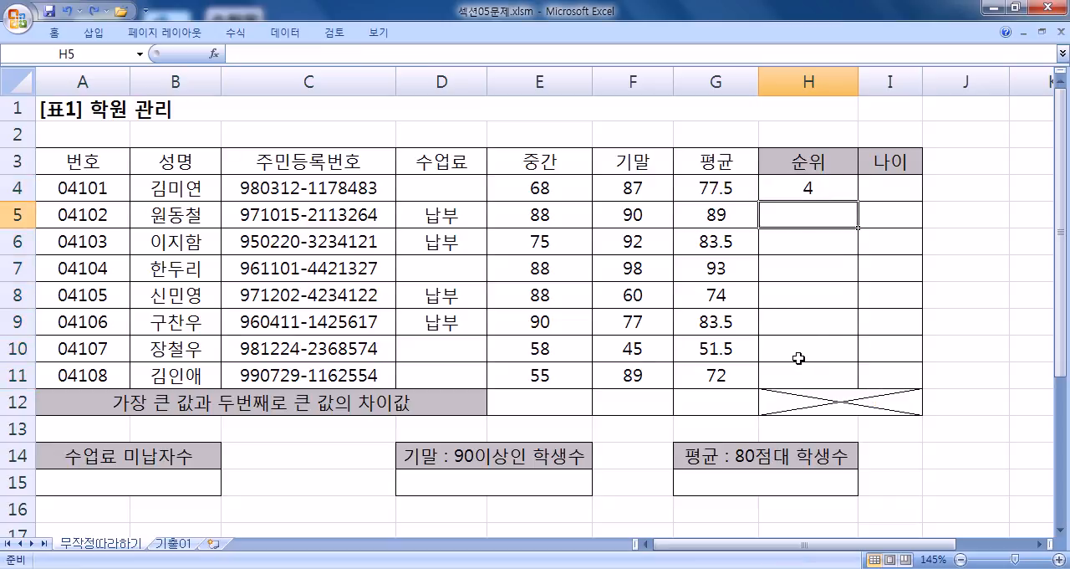
Step: Switch to Notepad and add the line H5 =RANK(G5,G4:G11,1) below the H4 line, with the worksheet's top rows uncovered
{"action": "key", "text": "alt+Tab"}
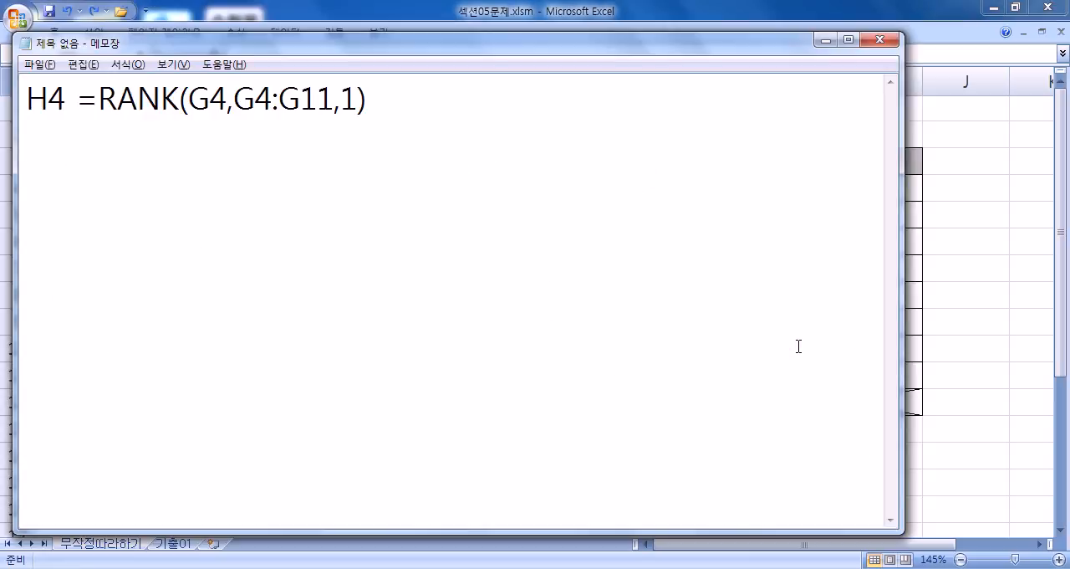
{"action": "type", "text": "H5 ="}
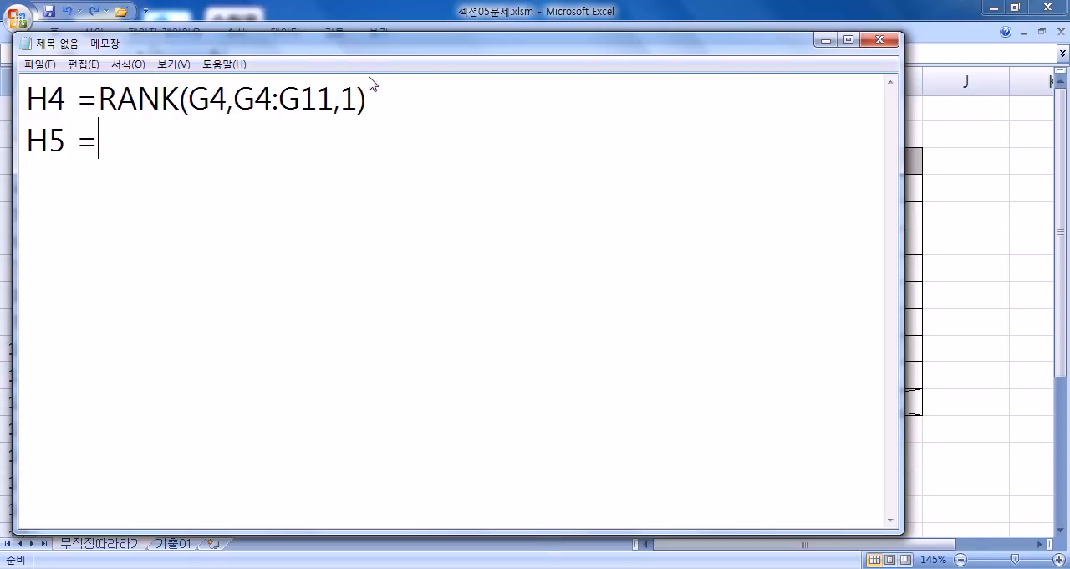
{"action": "left_click_drag", "start_coordinate": [357, 52], "coordinate": [541, 254]}
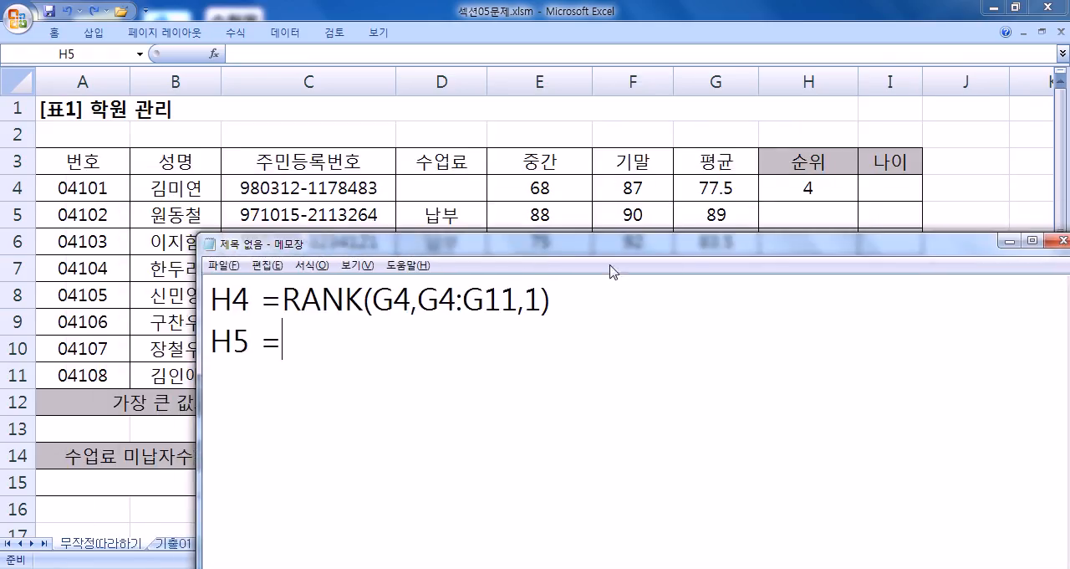
{"action": "type", "text": "RANK("}
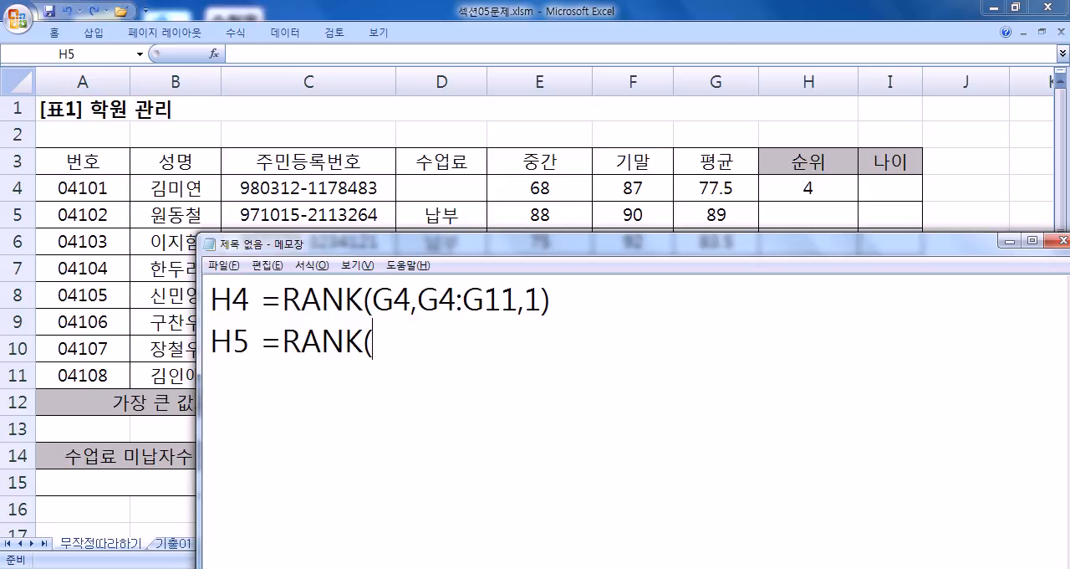
{"action": "type", "text": "G5,G4:G11,1)"}
{"action": "key", "text": "Return"}
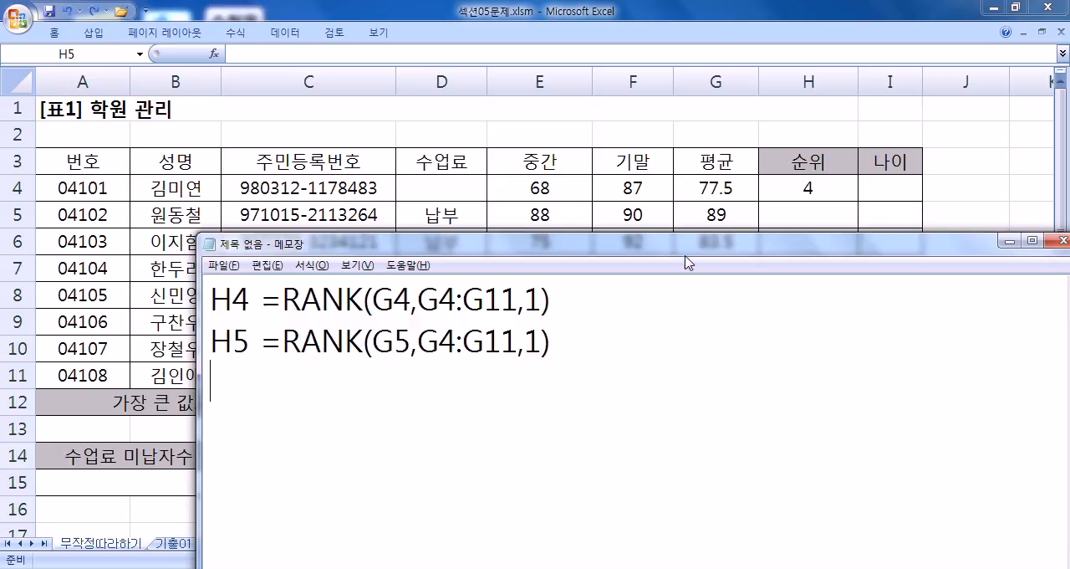
Step: Add the line H6 =RANK(G6,G4:G11,1) to the notes, uncovering worksheet row 6 beforehand
{"action": "left_click_drag", "start_coordinate": [687, 246], "coordinate": [686, 276]}
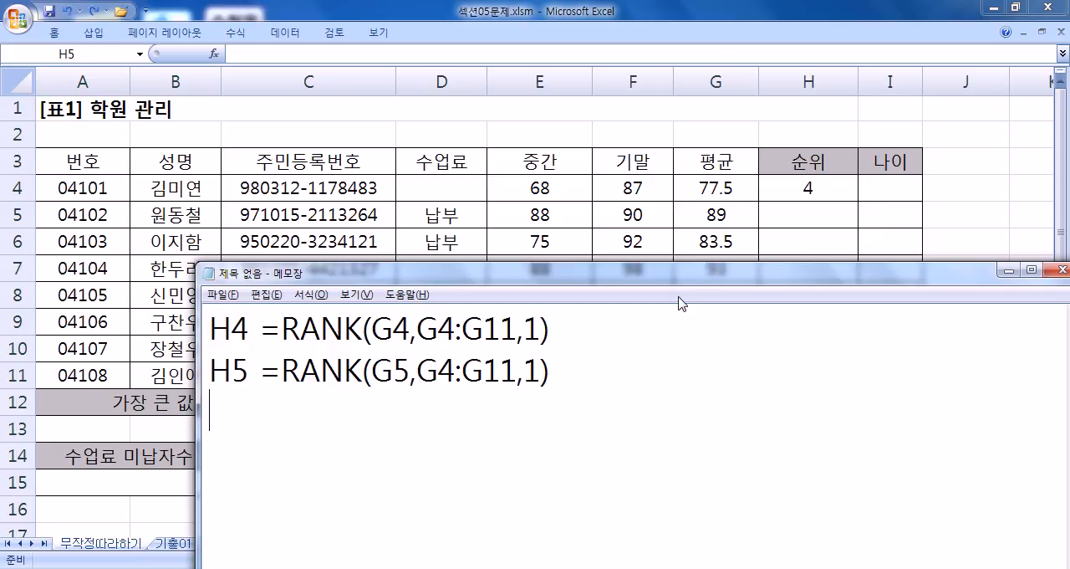
{"action": "type", "text": "H6  =RANK("}
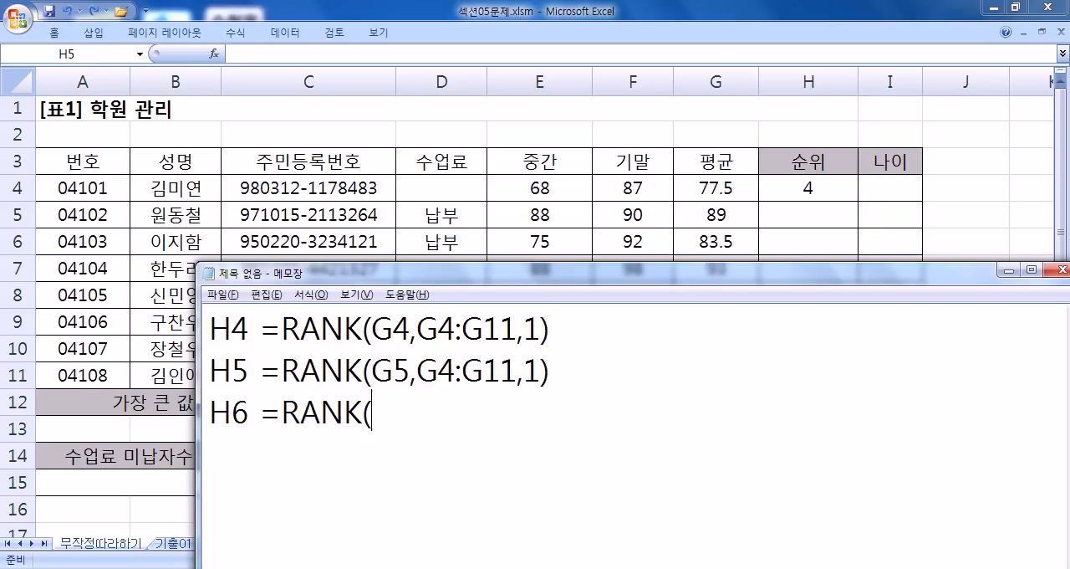
{"action": "type", "text": "G6"}
{"action": "type", "text": ",G4:G11,1"}
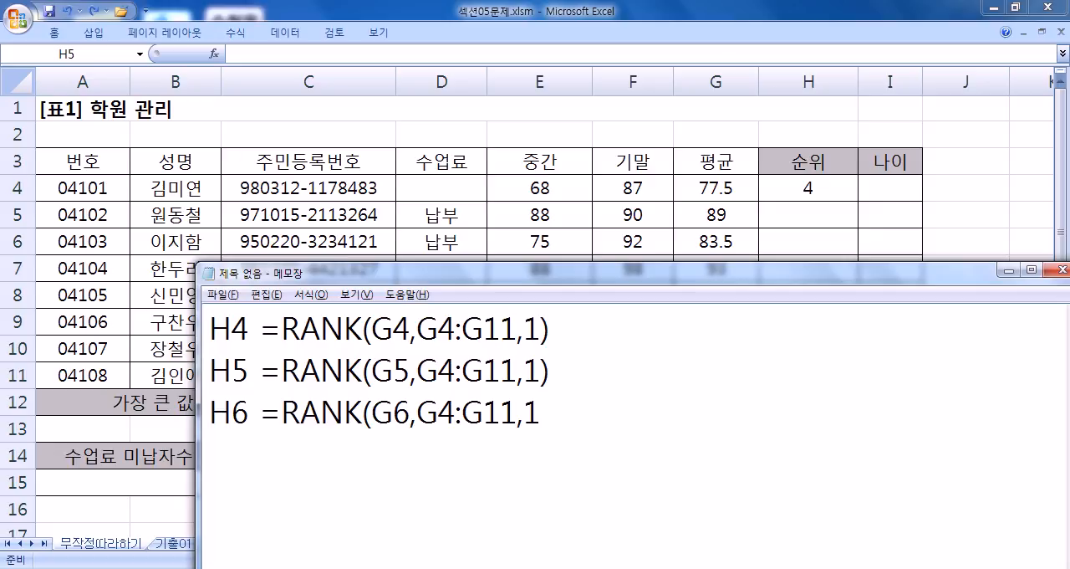
{"action": "type", "text": ")"}
{"action": "key", "text": "Return"}
Step: Add a "..." line to the notes, followed by the line H11 =RANK(G11,G4:G11,1)
{"action": "type", "text": "..."}
{"action": "key", "text": "Return"}
{"action": "type", "text": "H11  "}
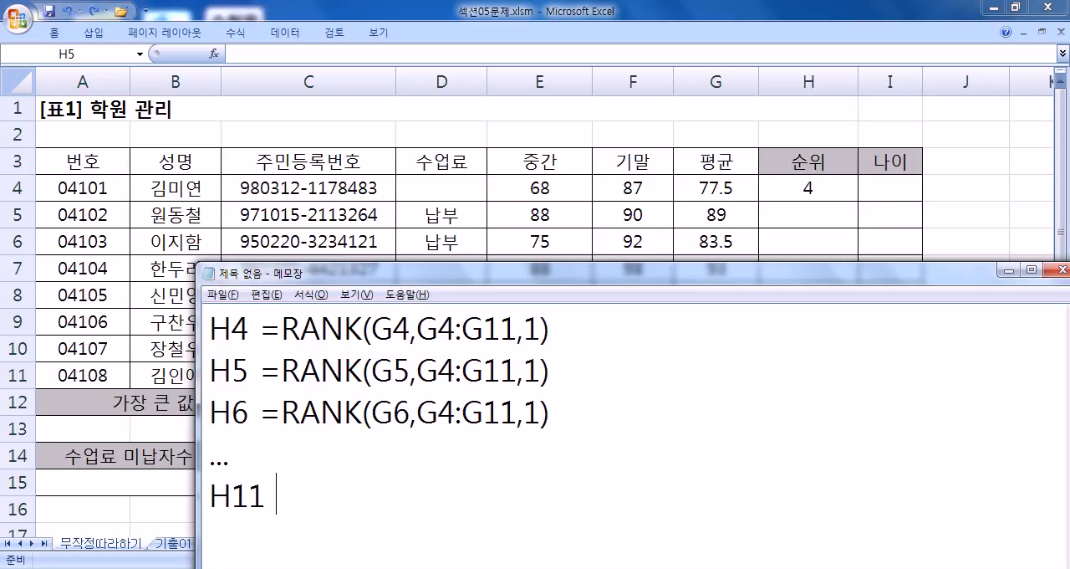
{"action": "type", "text": "=RANK("}
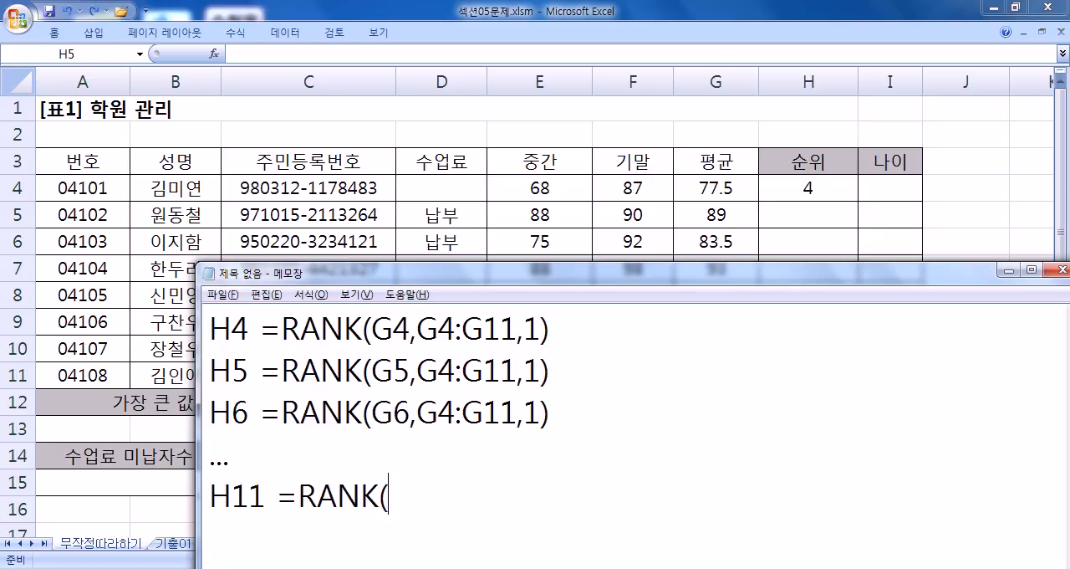
{"action": "type", "text": "G11"}
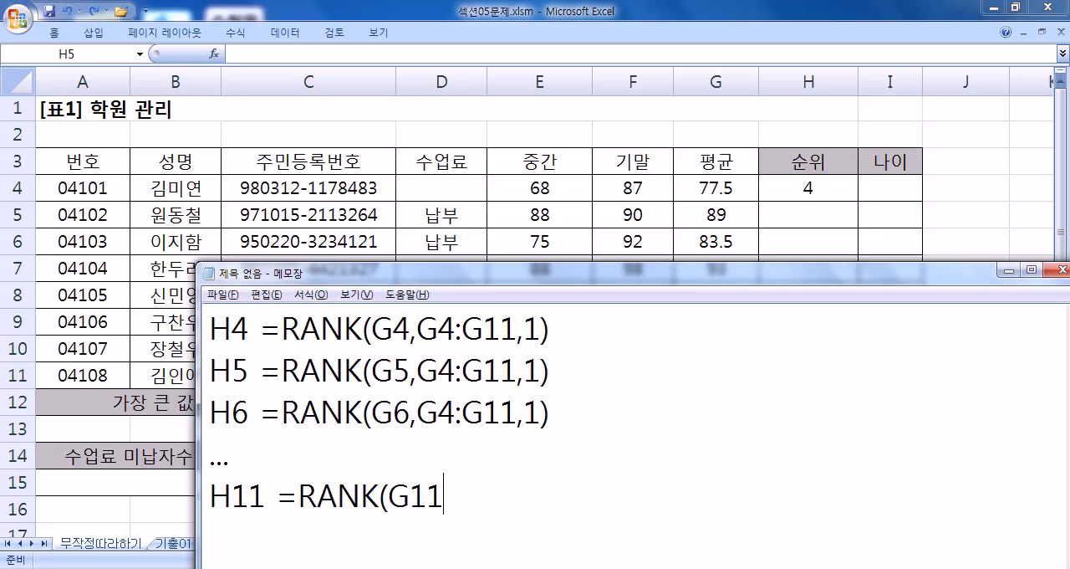
{"action": "type", "text": ",G4:G11"}
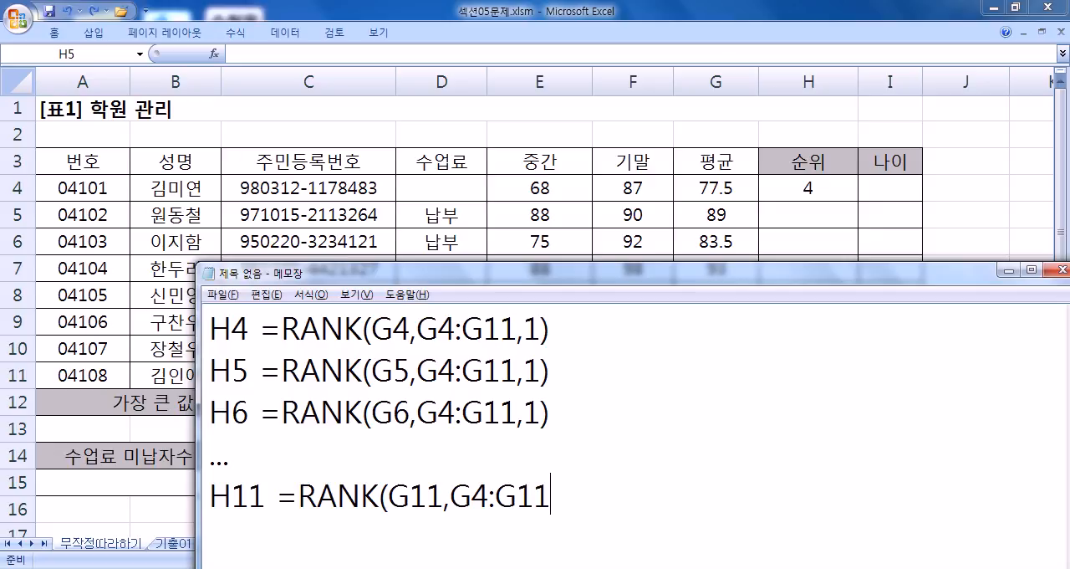
{"action": "type", "text": ",1)"}
Step: Switch to the Excel worksheet and review the H4 formula together with the rank range H4:H11
{"action": "left_click", "coordinate": [825, 192]}
{"action": "left_click", "coordinate": [825, 191]}
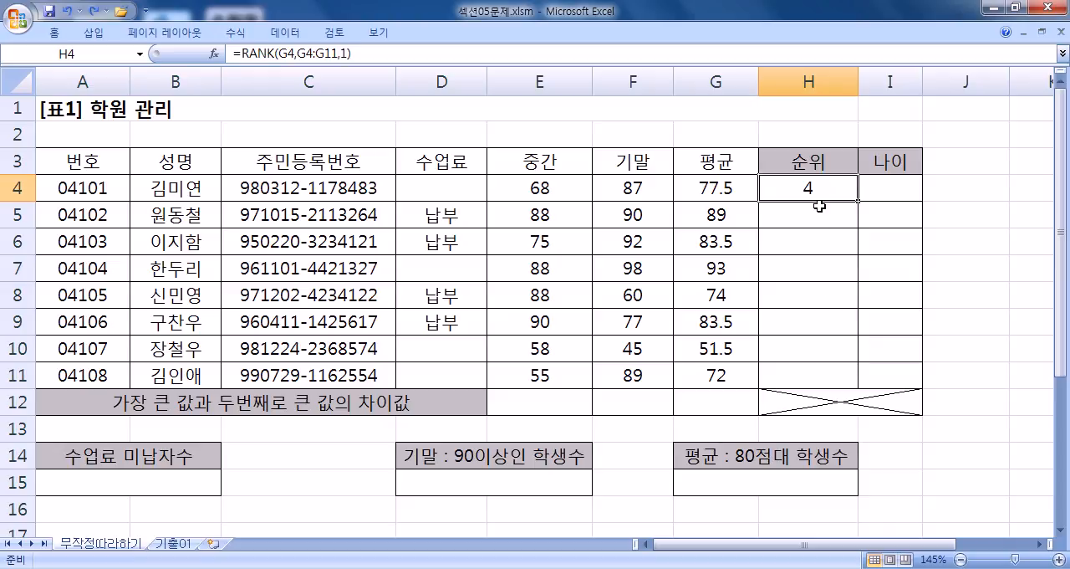
{"action": "left_click_drag", "start_coordinate": [794, 187], "coordinate": [781, 367]}
{"action": "left_click_drag", "start_coordinate": [803, 189], "coordinate": [791, 377]}
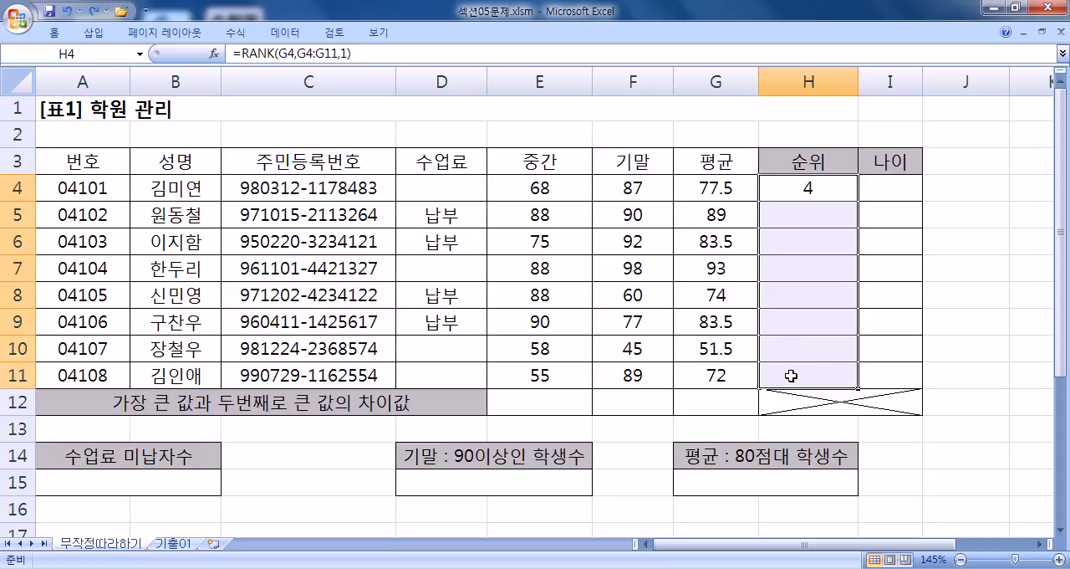
Step: Switch to Notepad and move its window higher over the worksheet, making room for more lines of notes
{"action": "key", "text": "alt+Tab"}
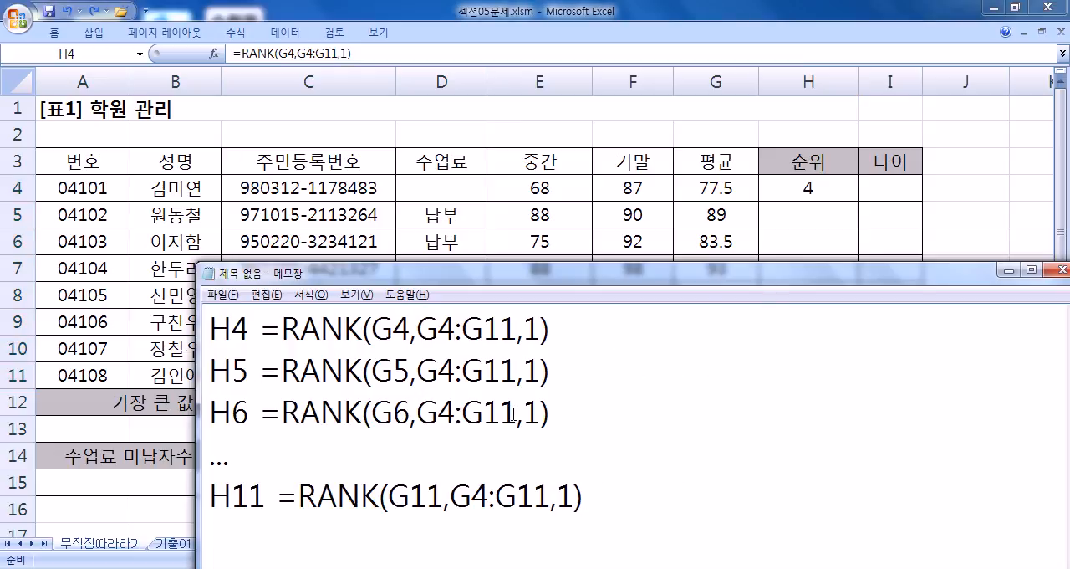
{"action": "left_click_drag", "start_coordinate": [563, 281], "coordinate": [567, 92]}
{"action": "left_click_drag", "start_coordinate": [254, 134], "coordinate": [215, 136]}
{"action": "left_click_drag", "start_coordinate": [311, 79], "coordinate": [434, 222]}
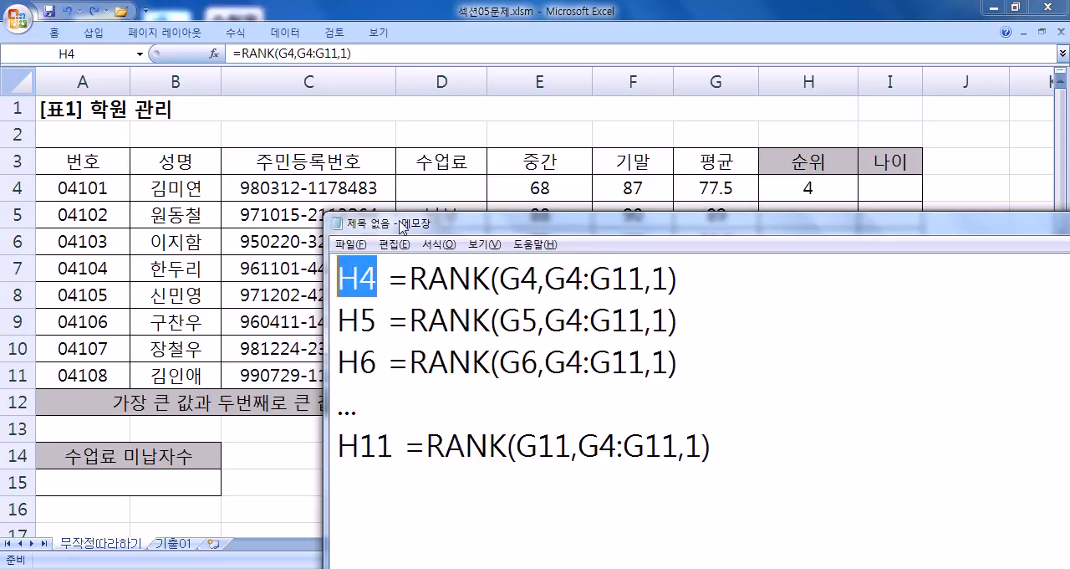
{"action": "left_click_drag", "start_coordinate": [401, 223], "coordinate": [349, 112]}
Step: Add the heading line 종합 below the H11 line in the notes
{"action": "left_click", "coordinate": [341, 168]}
{"action": "key", "text": "Down"}
{"action": "key", "text": "Down"}
{"action": "key", "text": "Down"}
{"action": "key", "text": "Down"}
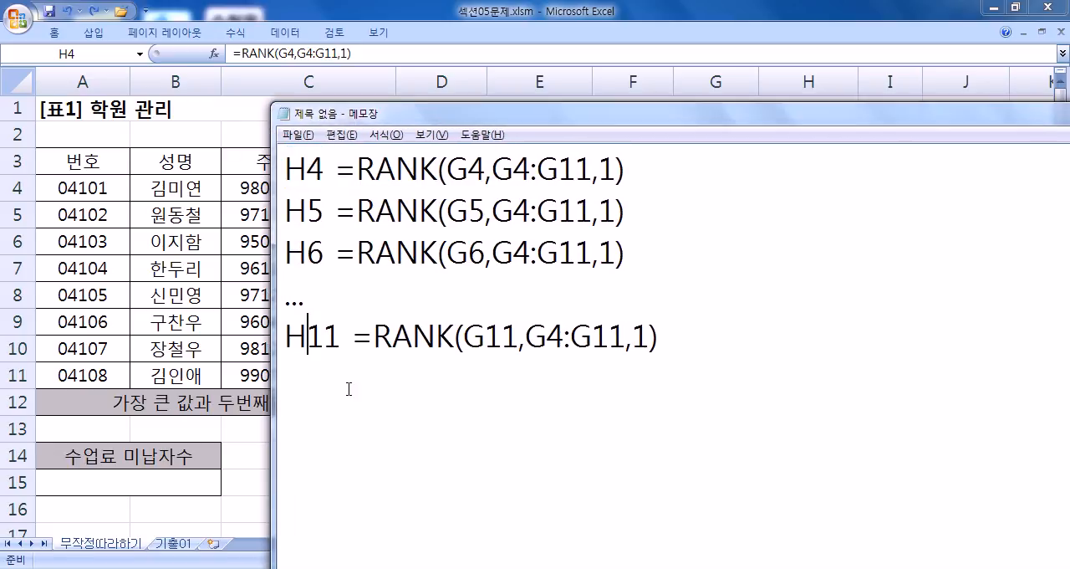
{"action": "key", "text": "Down"}
{"action": "type", "text": "WH"}
{"action": "key", "text": "BackSpace"}
{"action": "key", "text": "BackSpace"}
{"action": "key", "text": "Hangul"}
{"action": "type", "text": "종합"}
{"action": "key", "text": "Return"}
Step: Start a summary formula under the 종합 heading with the text =RANK(왼쪽
{"action": "type", "text": "=RANK("}
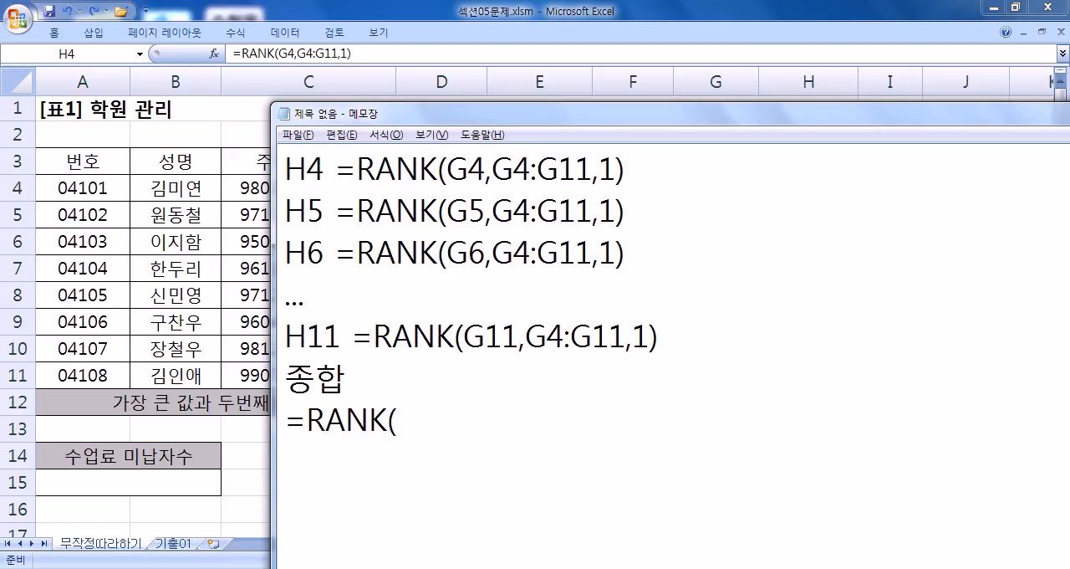
{"action": "type", "text": "DHL"}
{"action": "key", "text": "BackSpace"}
{"action": "key", "text": "BackSpace"}
{"action": "key", "text": "BackSpace"}
{"action": "key", "text": "Hangul"}
{"action": "type", "text": "오왼쪽"}
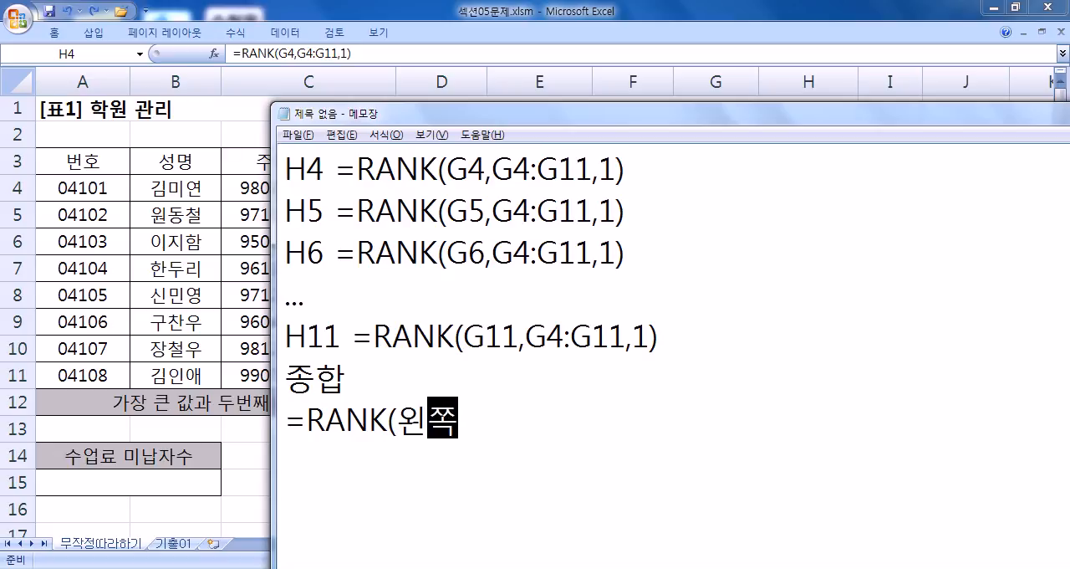
Step: Check the cells left of H4 in the worksheet, and extend the summary line in Notepad to =RANK(왼쪽2,G4:G11
{"action": "key", "text": "alt+Tab"}
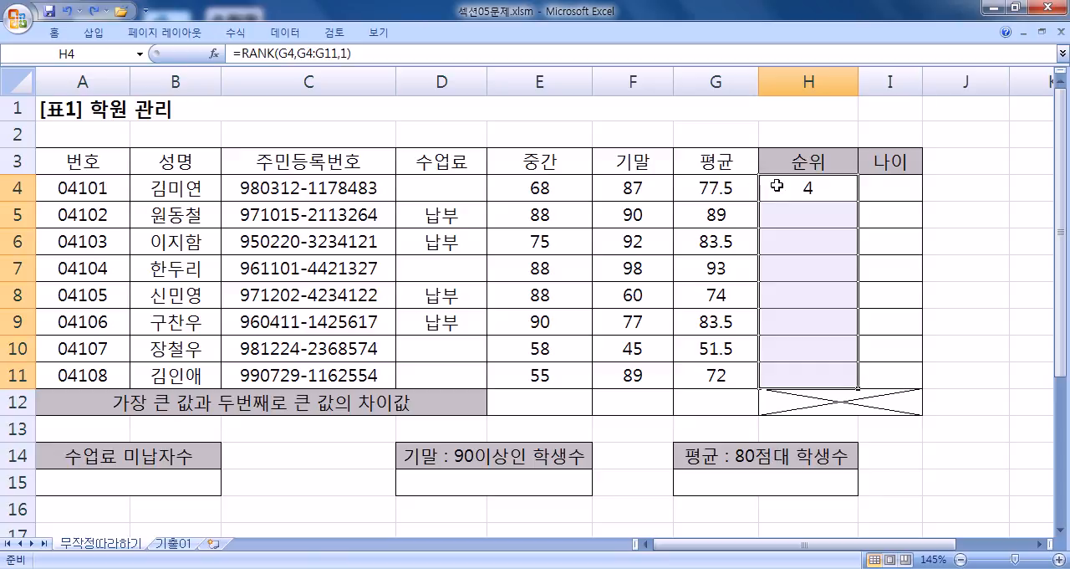
{"action": "left_click", "coordinate": [768, 186]}
{"action": "left_click", "coordinate": [633, 187]}
{"action": "key", "text": "alt+Tab"}
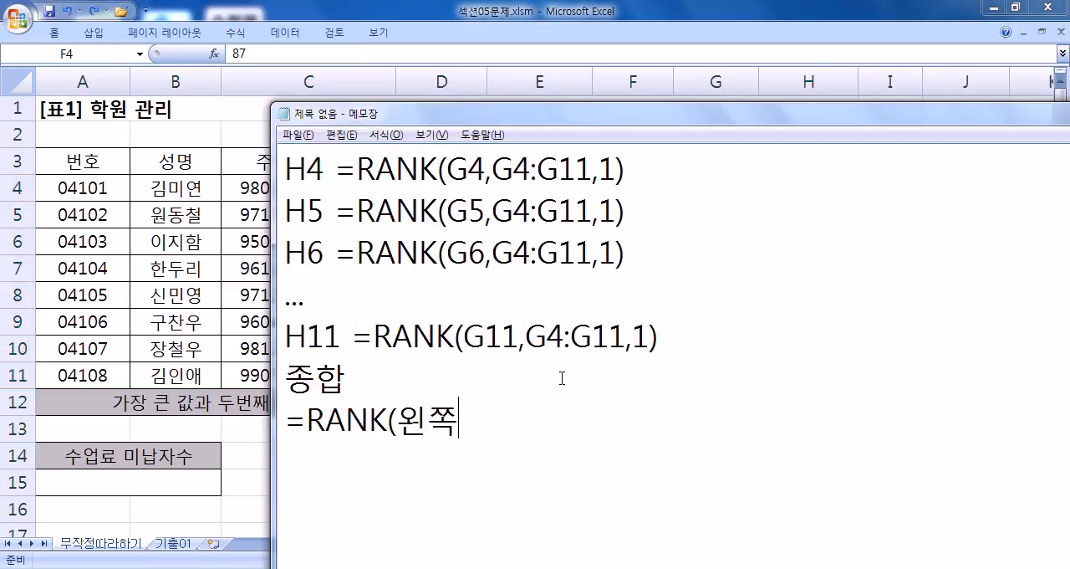
{"action": "type", "text": "2,ㅎ"}
{"action": "key", "text": "Hangul"}
{"action": "key", "text": "BackSpace"}
{"action": "type", "text": "G4:G11"}
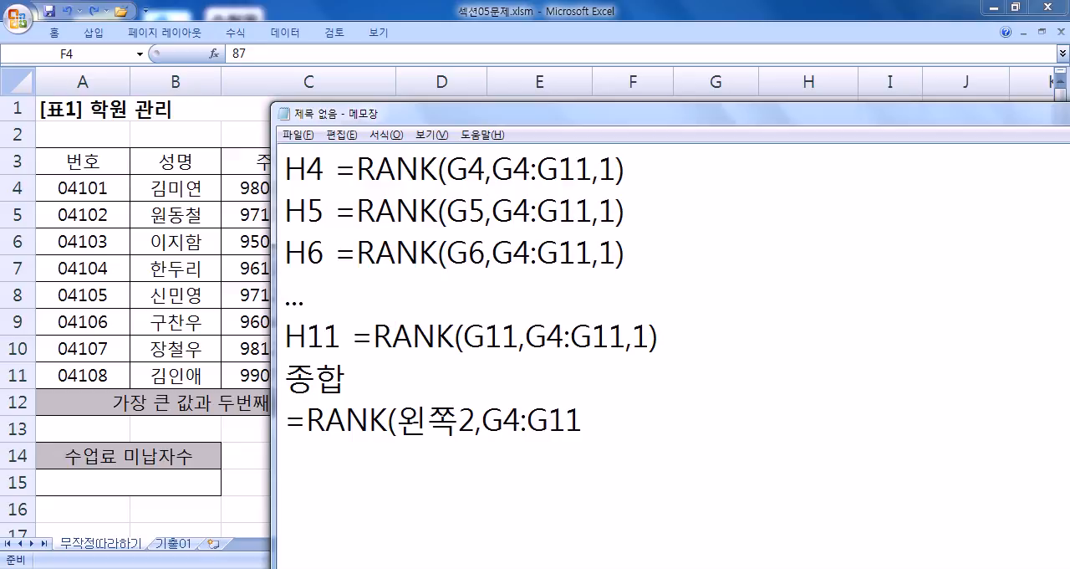
Step: Switch to the worksheet and examine which cells lie one and two columns left of the rank cells H6 and H9
{"action": "key", "text": "alt+Tab"}
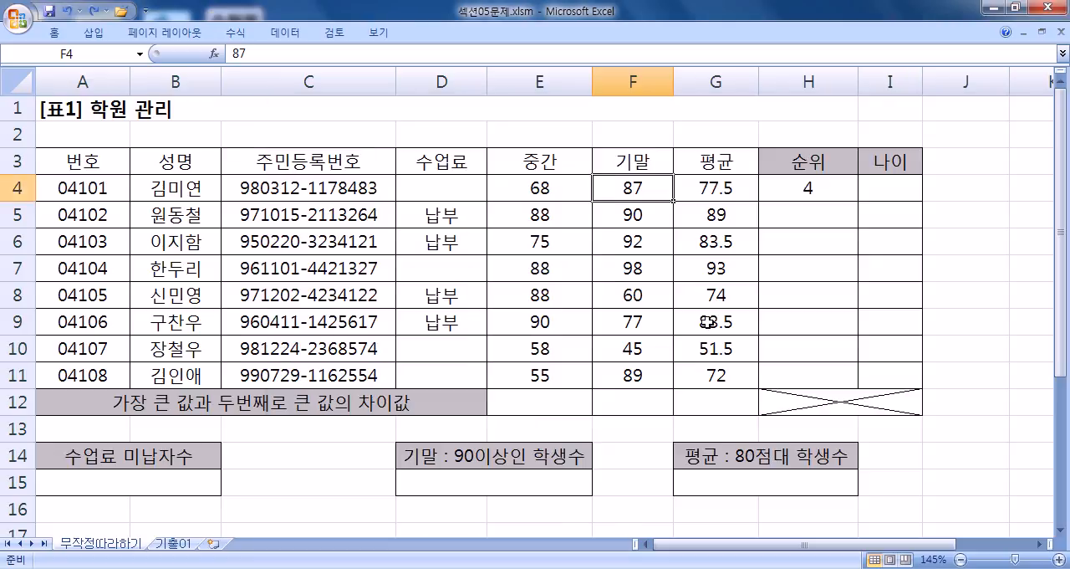
{"action": "left_click", "coordinate": [791, 246]}
{"action": "left_click", "coordinate": [679, 239]}
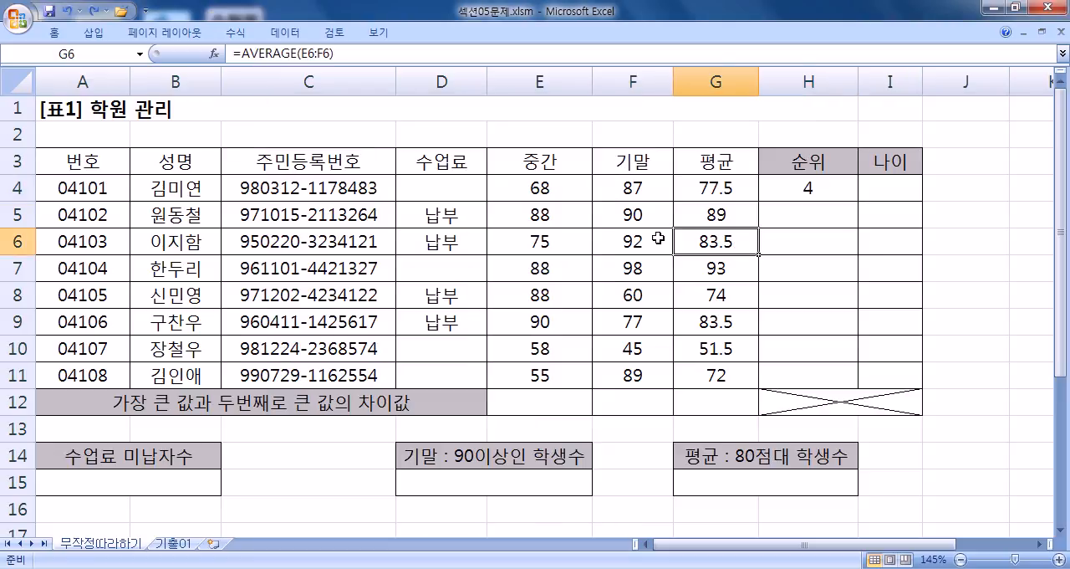
{"action": "left_click", "coordinate": [642, 239]}
{"action": "left_click", "coordinate": [789, 316]}
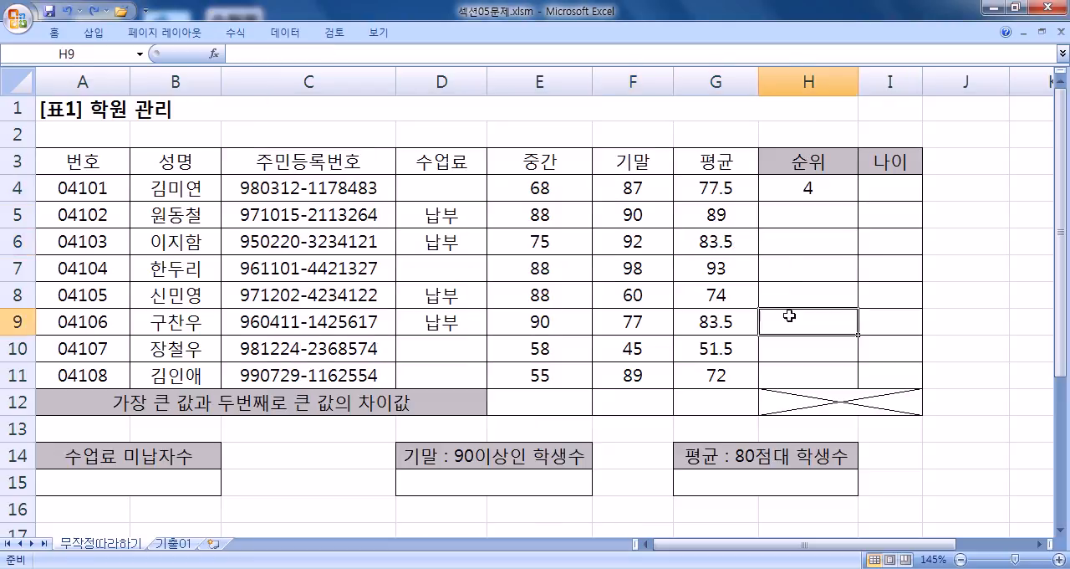
{"action": "left_click", "coordinate": [707, 325]}
{"action": "left_click", "coordinate": [646, 326]}
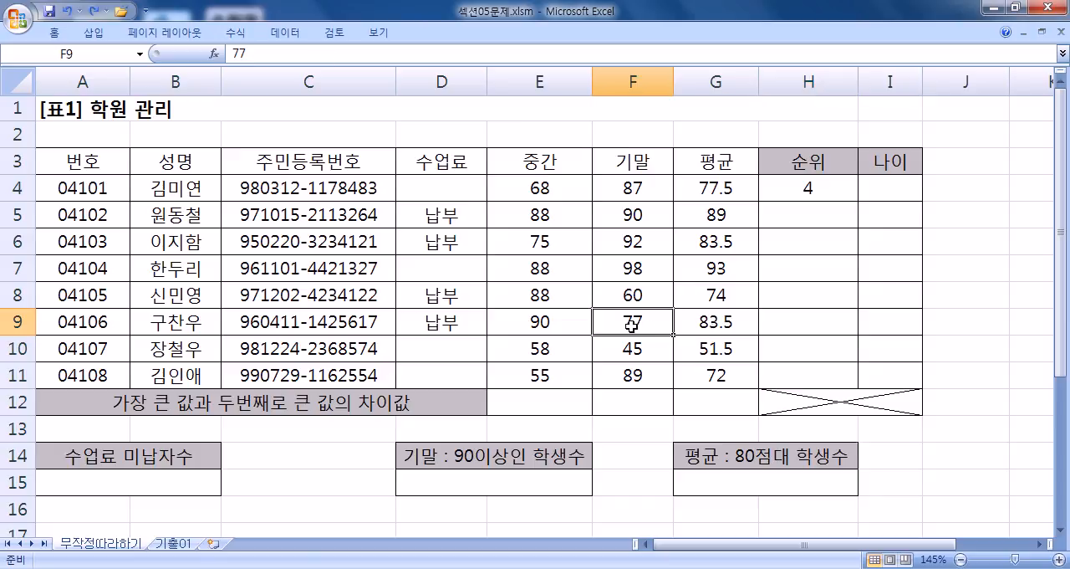
{"action": "left_click_drag", "start_coordinate": [623, 181], "coordinate": [632, 211]}
{"action": "left_click", "coordinate": [811, 242]}
Step: Remove the 2 after 왼쪽 in the notes, check G4:G11 in the worksheet, and complete the line as =RANK(왼쪽,G4:G11,1)
{"action": "key", "text": "alt+Tab"}
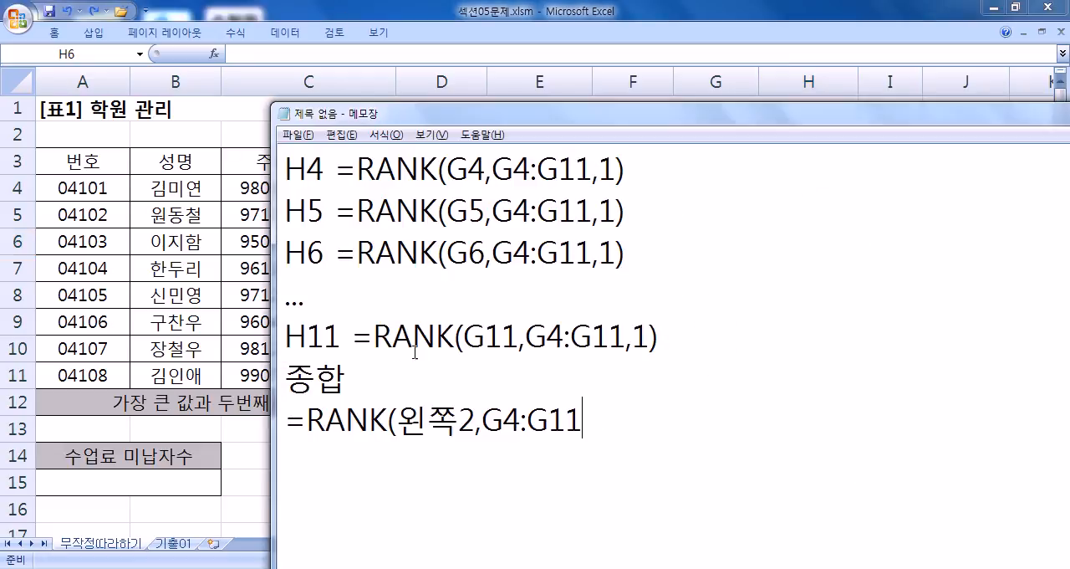
{"action": "key", "text": "Delete"}
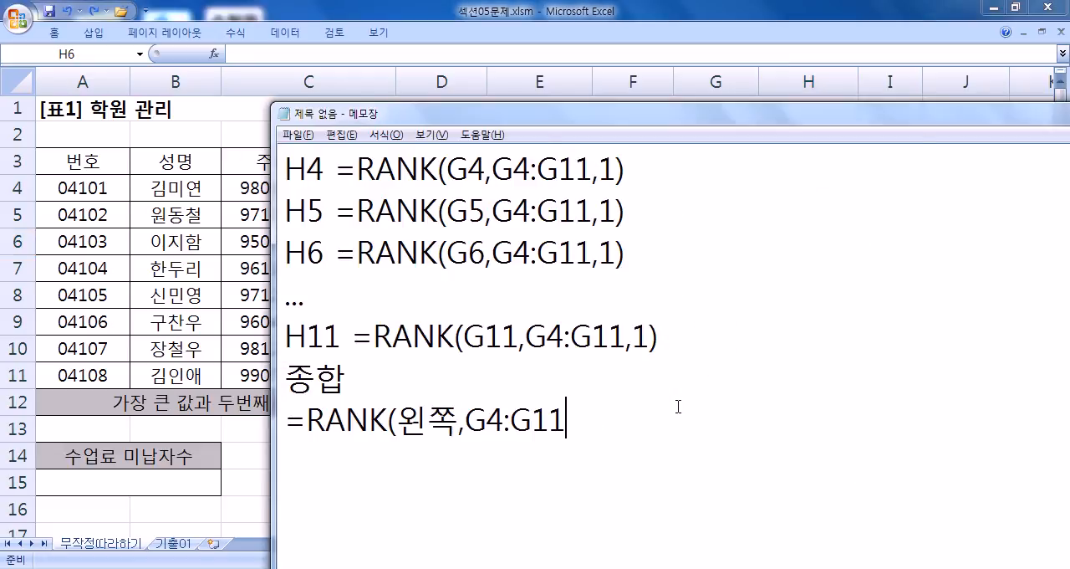
{"action": "key", "text": "alt+Tab"}
{"action": "left_click_drag", "start_coordinate": [716, 190], "coordinate": [710, 370]}
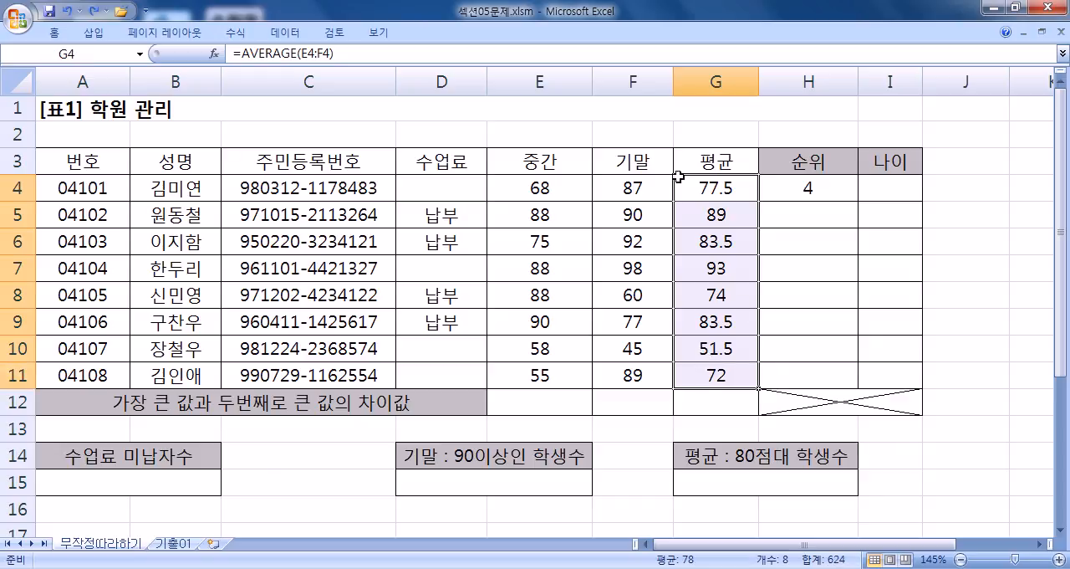
{"action": "key", "text": "alt+Tab"}
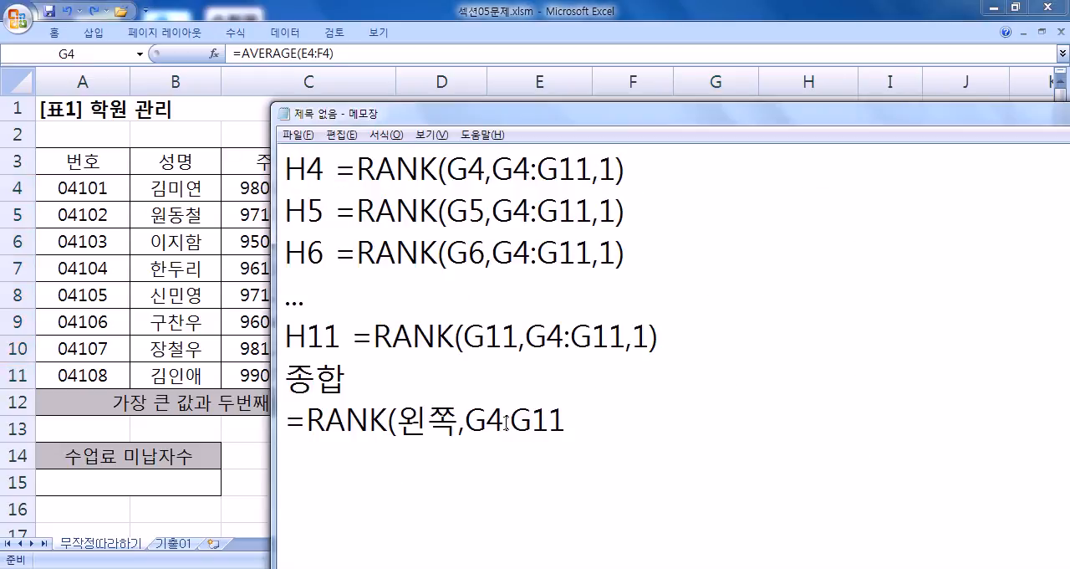
{"action": "type", "text": ",1)"}
{"action": "left_click_drag", "start_coordinate": [619, 423], "coordinate": [279, 447]}
{"action": "left_click", "coordinate": [361, 443]}
Step: Add the line =RANK(G4,G4:G11,1) below the 왼쪽 line, checking cell H4 in the worksheet along the way
{"action": "key", "text": "Return"}
{"action": "type", "text": "="}
{"action": "key", "text": "alt+Tab"}
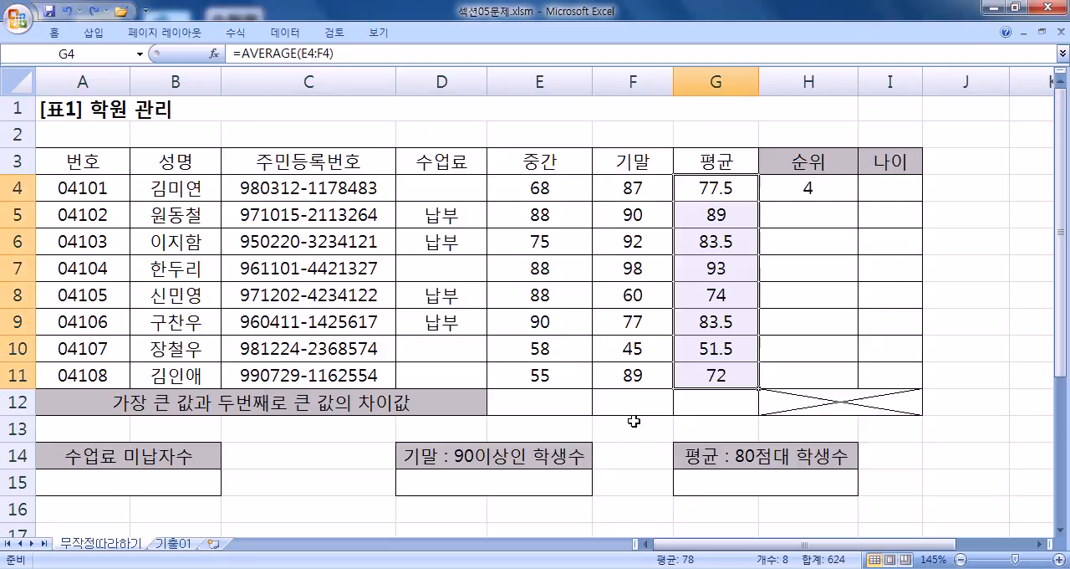
{"action": "left_click", "coordinate": [803, 191]}
{"action": "key", "text": "alt+Tab"}
{"action": "type", "text": "RANK("}
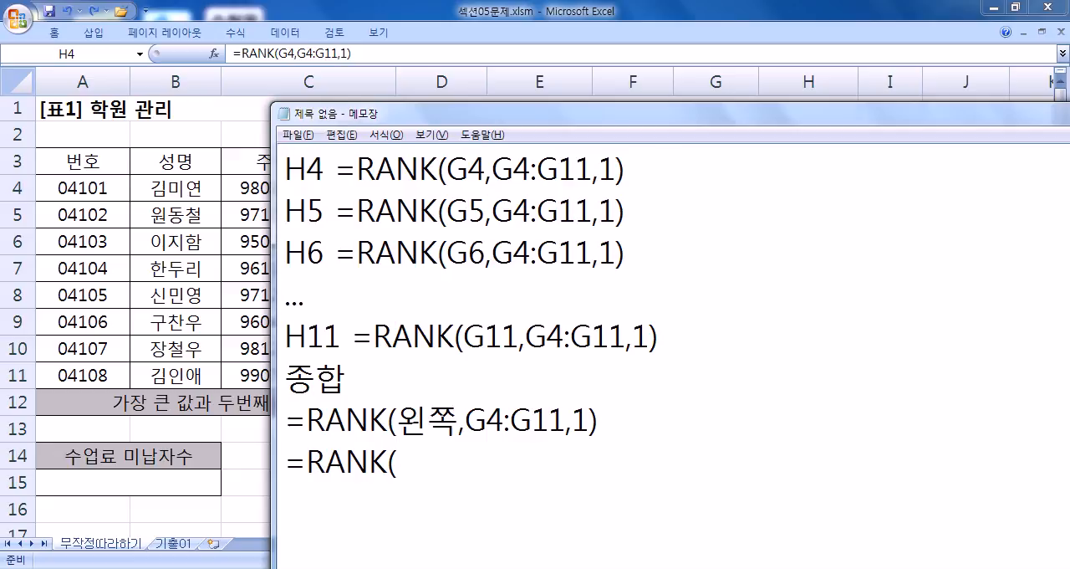
{"action": "type", "text": "G4,G4:G"}
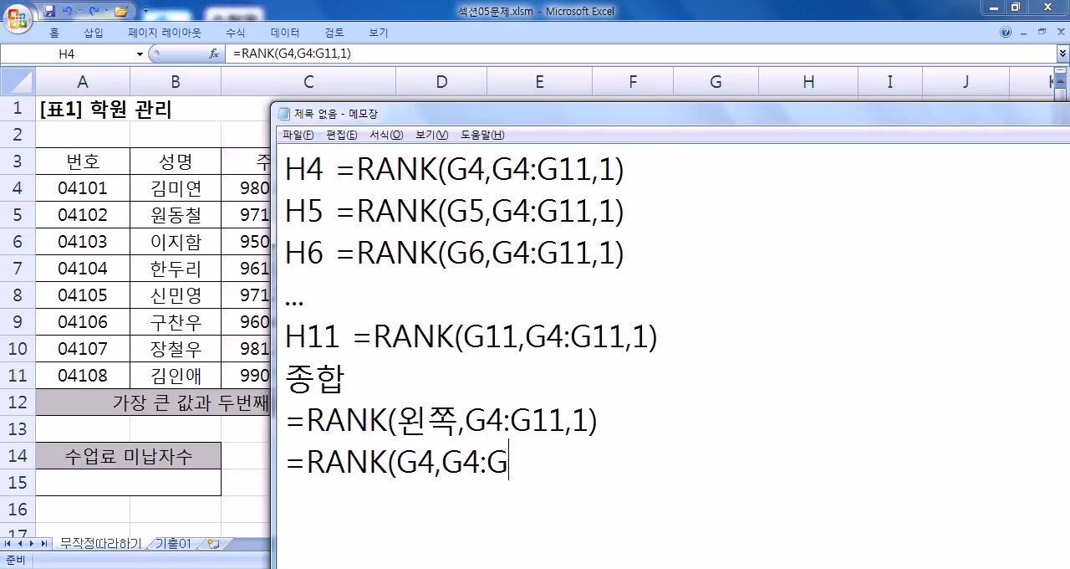
{"action": "type", "text": "11,1)"}
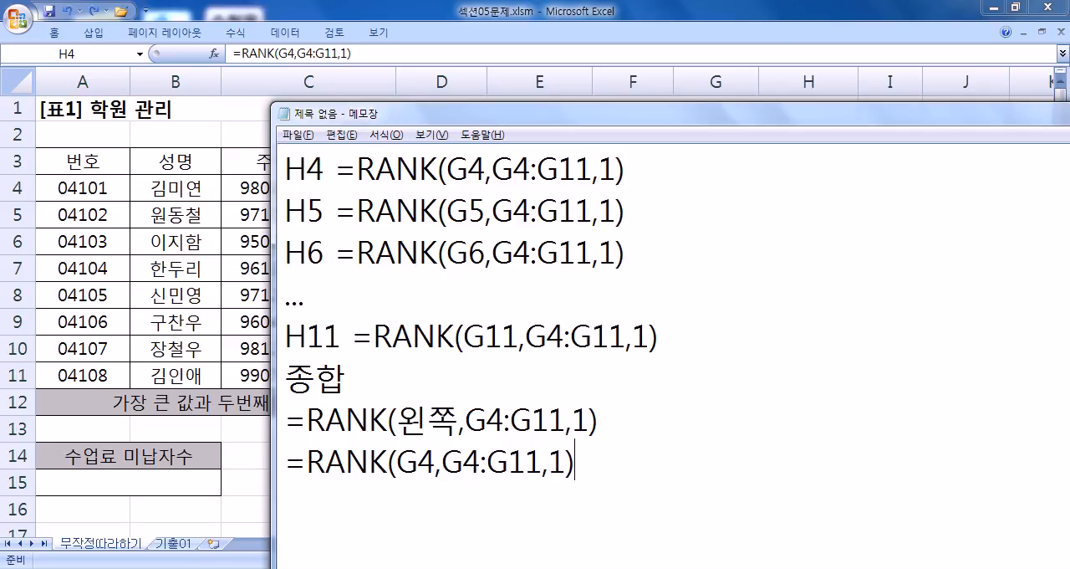
Step: Compare the first argument and the G4:G11 range across the RANK lines in the notes
{"action": "left_click_drag", "start_coordinate": [437, 460], "coordinate": [398, 460]}
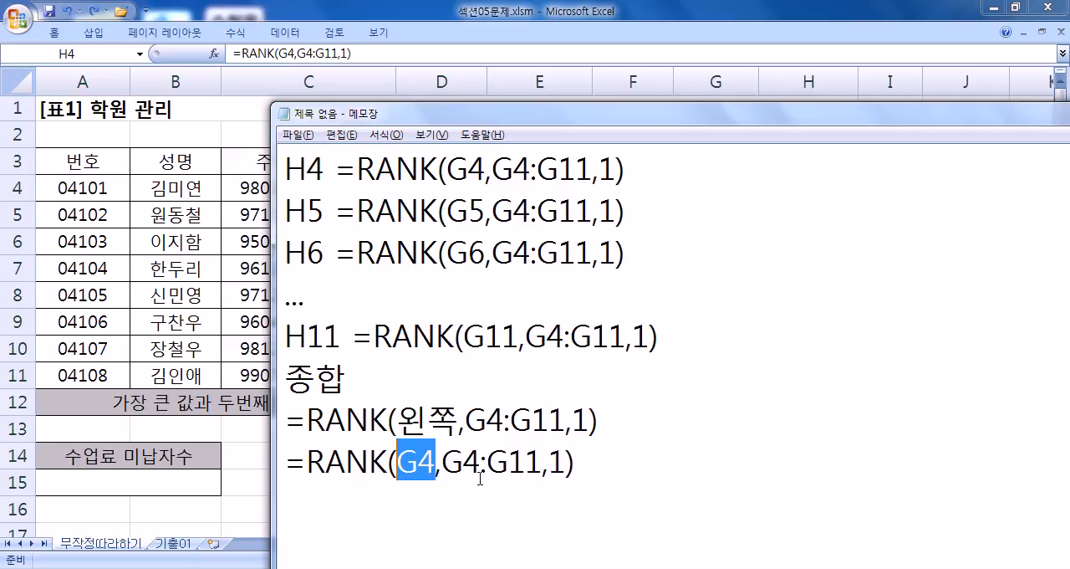
{"action": "left_click_drag", "start_coordinate": [462, 419], "coordinate": [398, 421]}
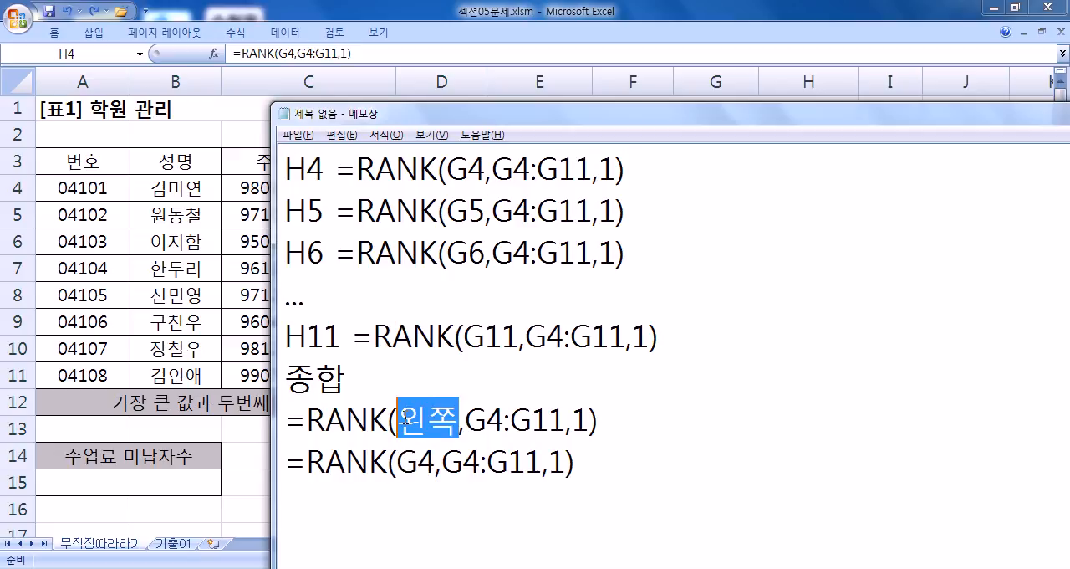
{"action": "left_click_drag", "start_coordinate": [442, 462], "coordinate": [544, 462]}
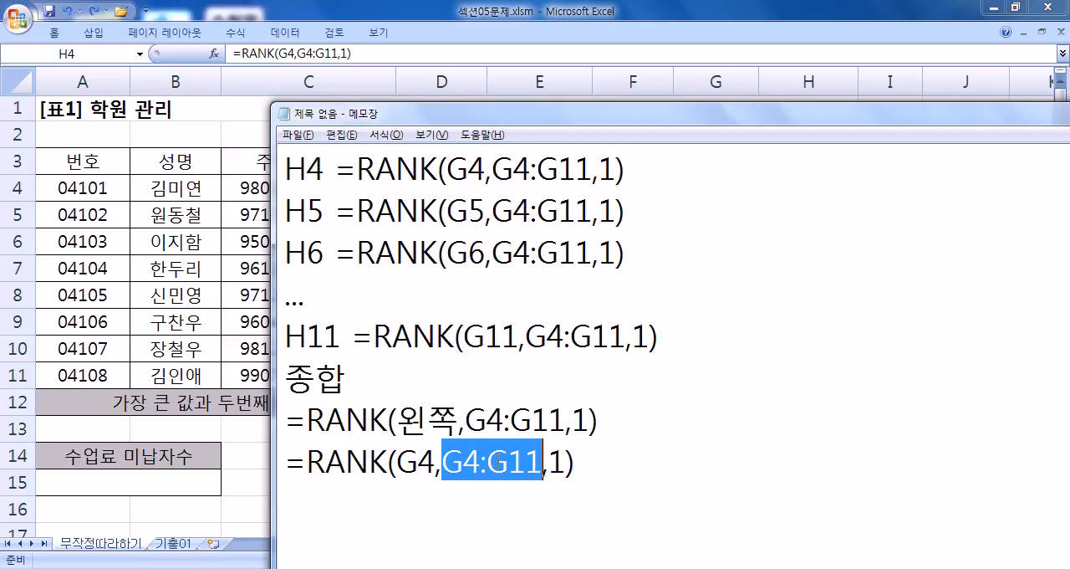
{"action": "left_click_drag", "start_coordinate": [397, 460], "coordinate": [434, 464]}
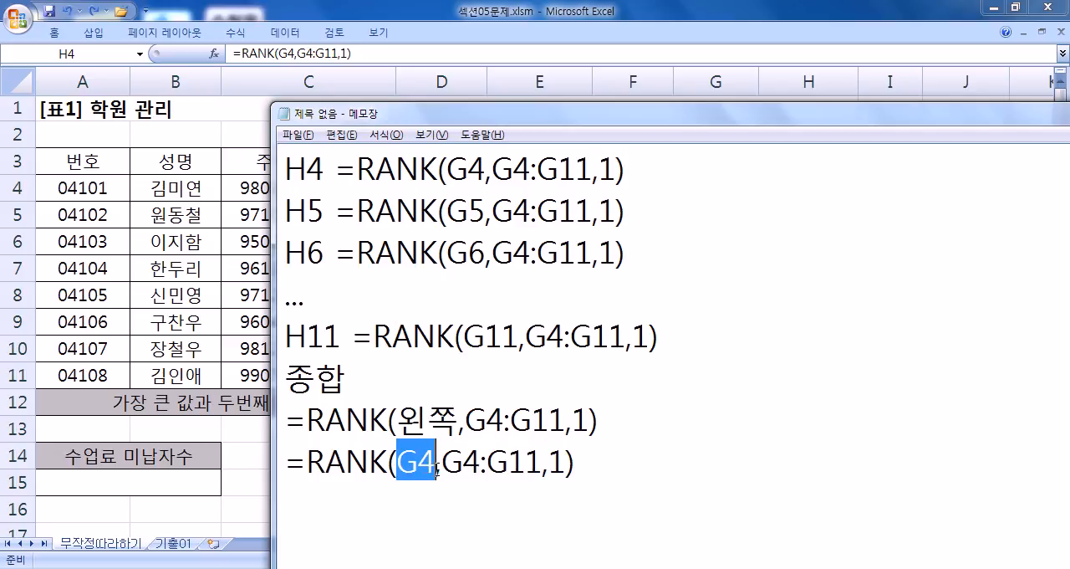
{"action": "left_click_drag", "start_coordinate": [441, 461], "coordinate": [545, 469]}
{"action": "left_click_drag", "start_coordinate": [492, 168], "coordinate": [593, 171]}
{"action": "left_click_drag", "start_coordinate": [493, 210], "coordinate": [586, 215]}
{"action": "left_click_drag", "start_coordinate": [492, 251], "coordinate": [594, 252]}
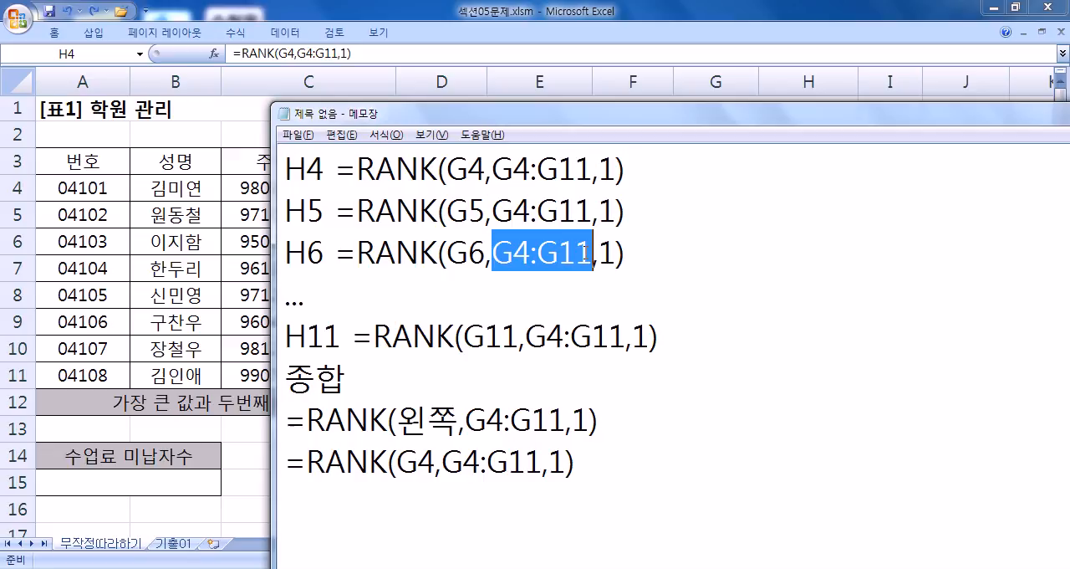
{"action": "left_click_drag", "start_coordinate": [525, 336], "coordinate": [627, 336]}
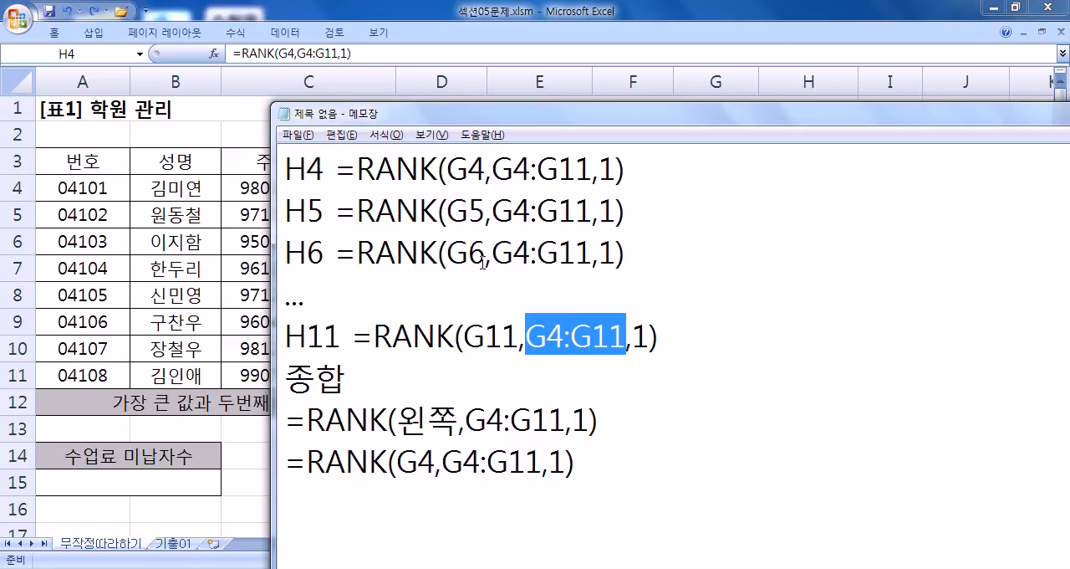
{"action": "left_click_drag", "start_coordinate": [448, 168], "coordinate": [593, 167]}
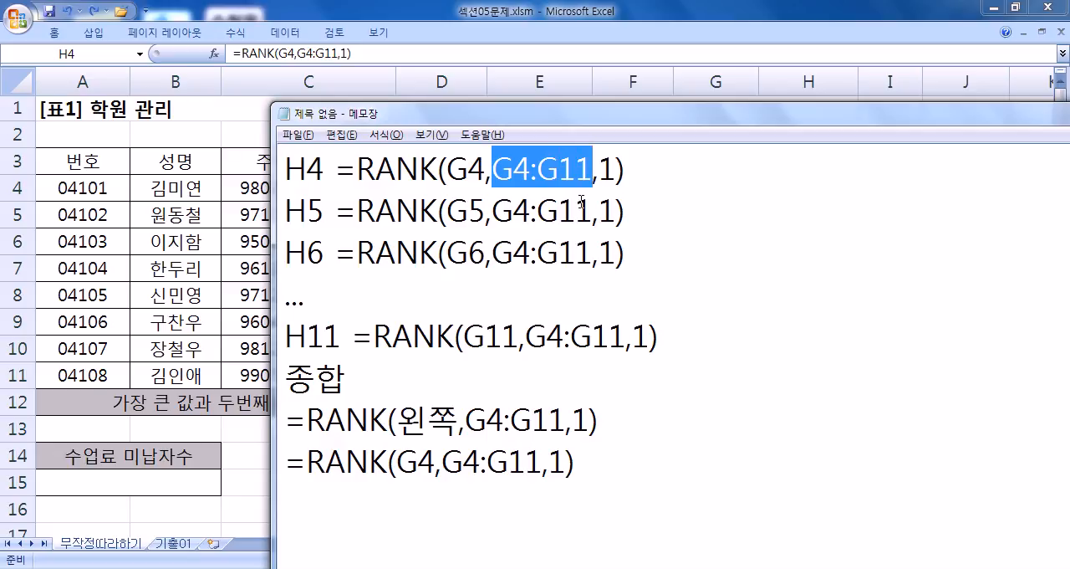
Step: Mark the =RANK(G4,G4:G11,1) line with X, and add the line =RANK(G4,$G$4:$G$11,1) O below it
{"action": "left_click", "coordinate": [640, 471]}
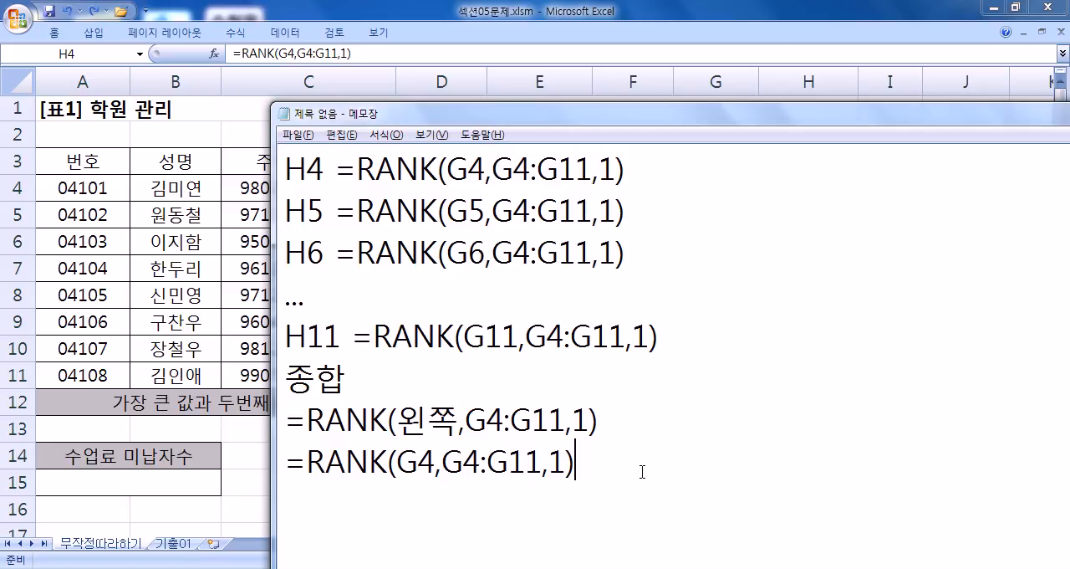
{"action": "type", "text": "X =RAN"}
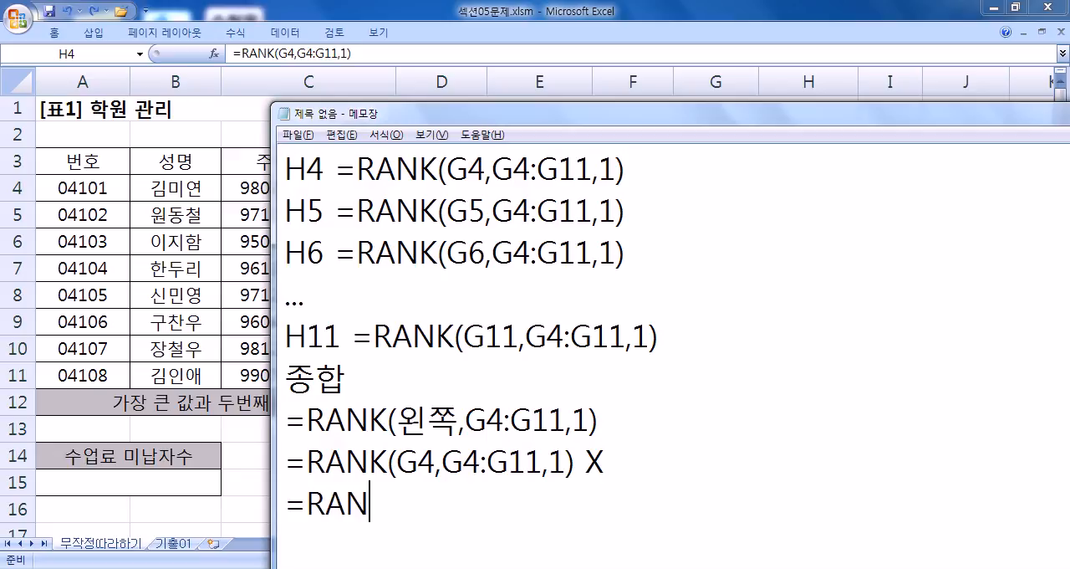
{"action": "type", "text": "K(G4"}
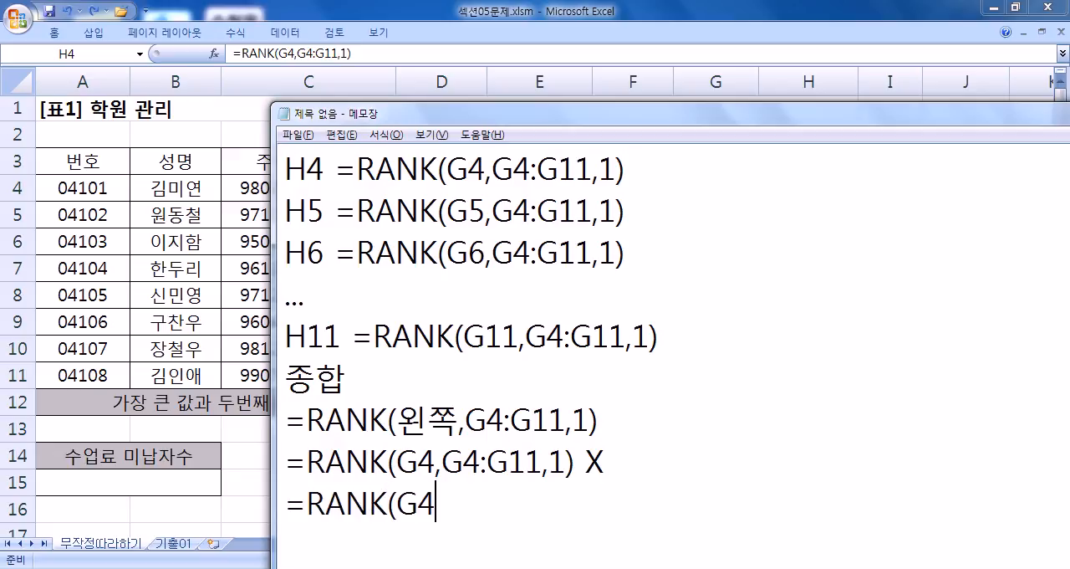
{"action": "type", "text": ",$G3"}
{"action": "key", "text": "BackSpace"}
{"action": "type", "text": "%"}
{"action": "key", "text": "BackSpace"}
{"action": "type", "text": "$"}
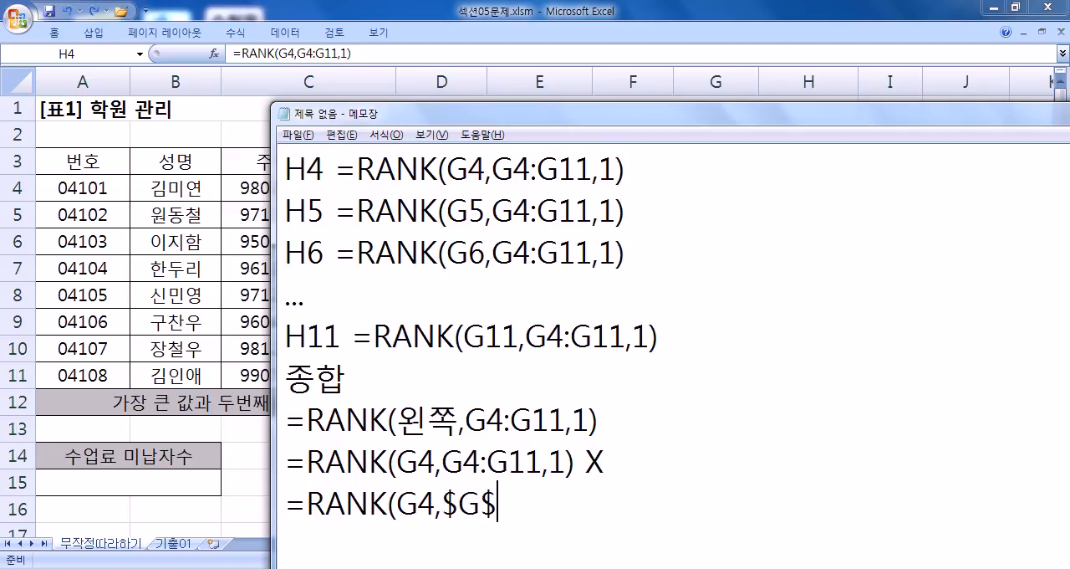
{"action": "type", "text": "4:$G$"}
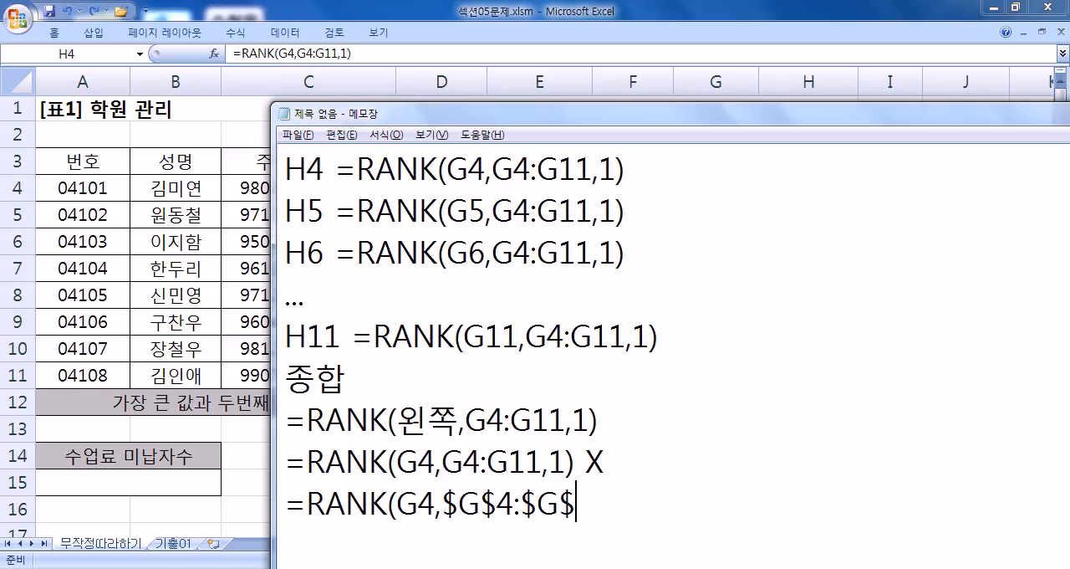
{"action": "type", "text": "11,1) O"}
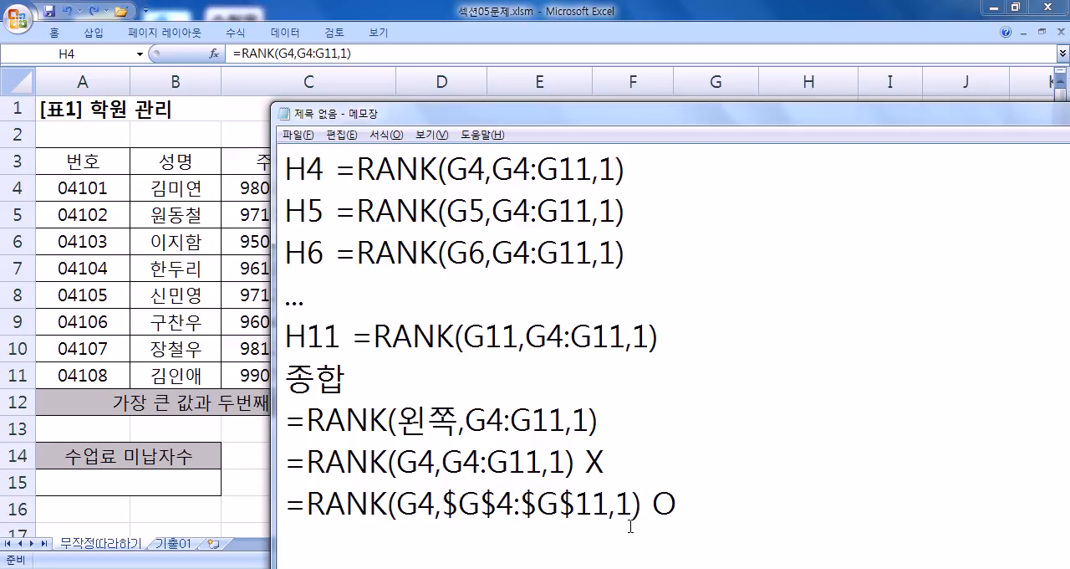
Step: Compare the $G$4:$G$11 and G4:G11 ranges in the RANK notes, and add blank lines below the last one
{"action": "left_click_drag", "start_coordinate": [435, 502], "coordinate": [608, 502]}
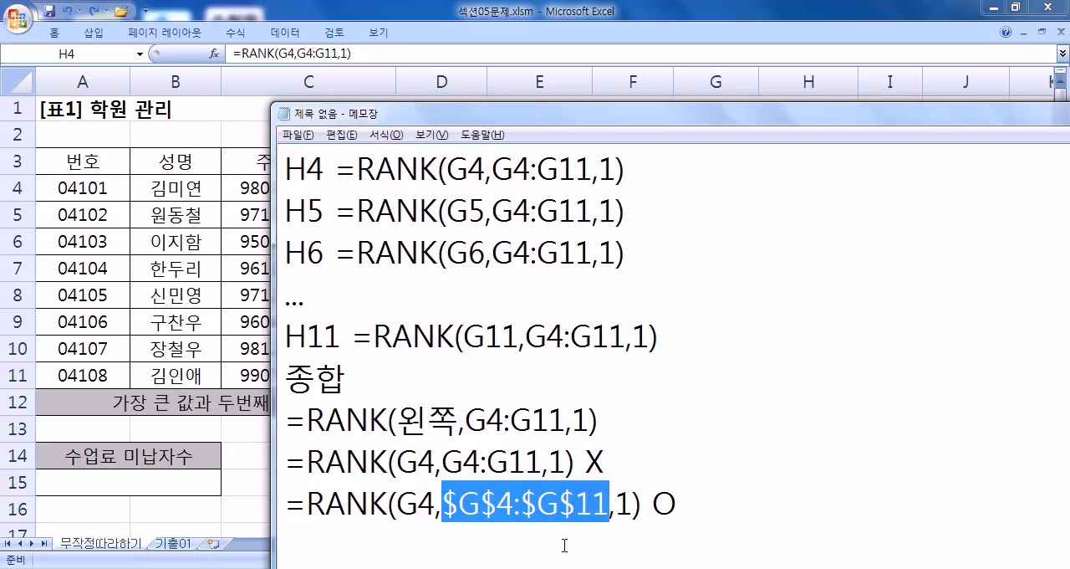
{"action": "left_click_drag", "start_coordinate": [398, 419], "coordinate": [565, 418]}
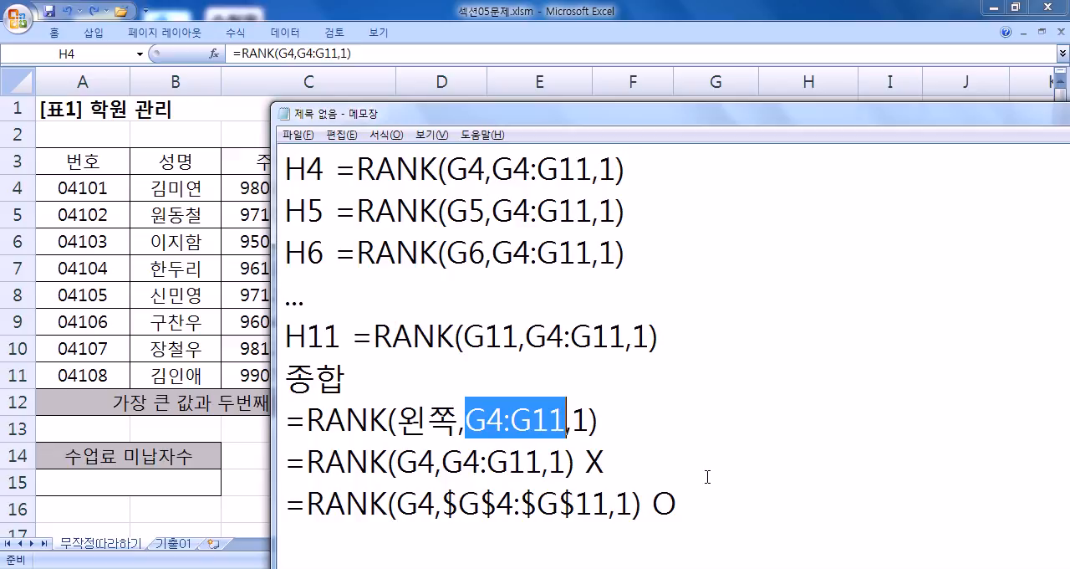
{"action": "left_click", "coordinate": [719, 506]}
{"action": "key", "text": "Return"}
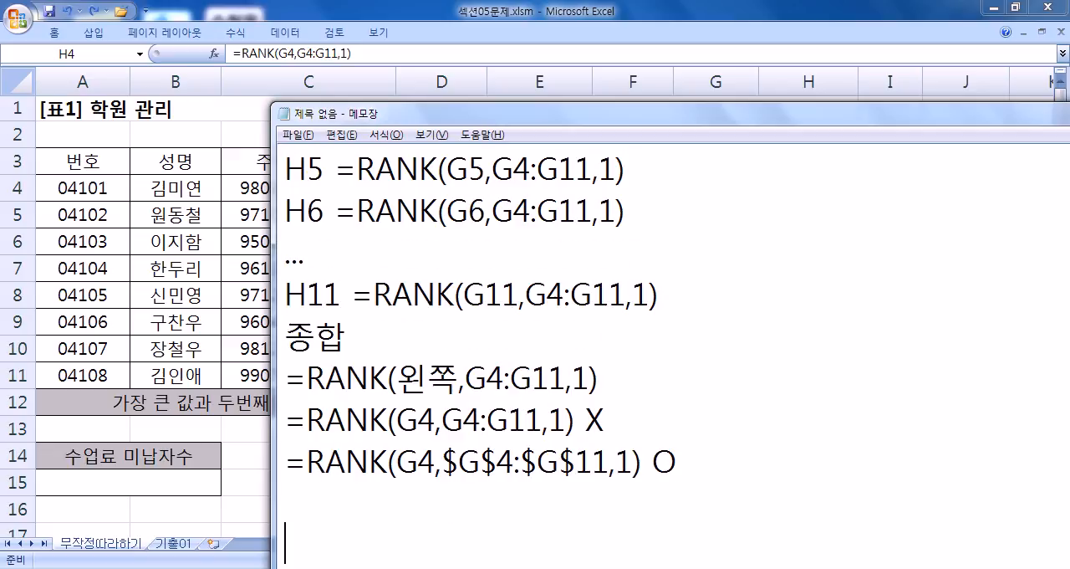
{"action": "key", "text": "Return"}
{"action": "scroll", "coordinate": [571, 464], "scroll_direction": "up", "scroll_amount": 1}
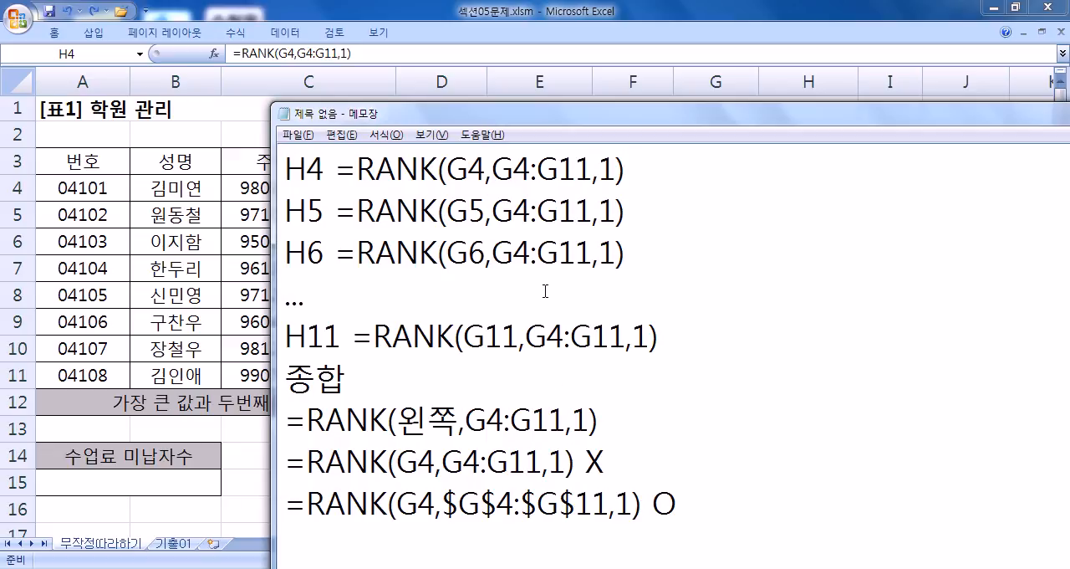
Step: Switch to Excel and inspect the RANK formulas in H7, H9 and H11 of the 순위 column, leaving them unedited
{"action": "key", "text": "alt+Tab"}
{"action": "left_click_drag", "start_coordinate": [857, 202], "coordinate": [845, 383]}
{"action": "double_click", "coordinate": [791, 210]}
{"action": "left_click", "coordinate": [822, 270]}
{"action": "double_click", "coordinate": [822, 270]}
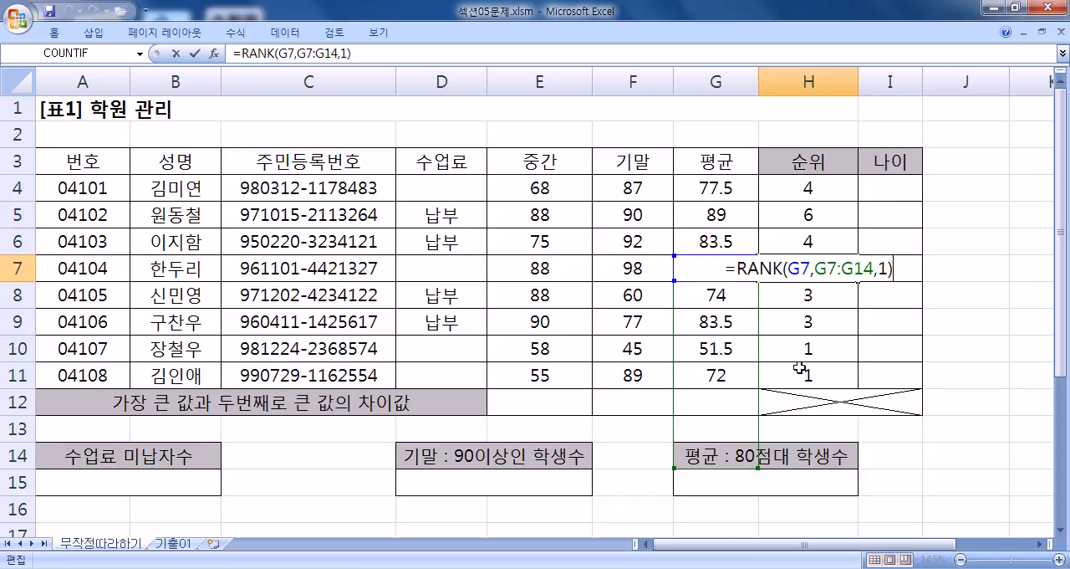
{"action": "left_click", "coordinate": [808, 324]}
{"action": "double_click", "coordinate": [808, 324]}
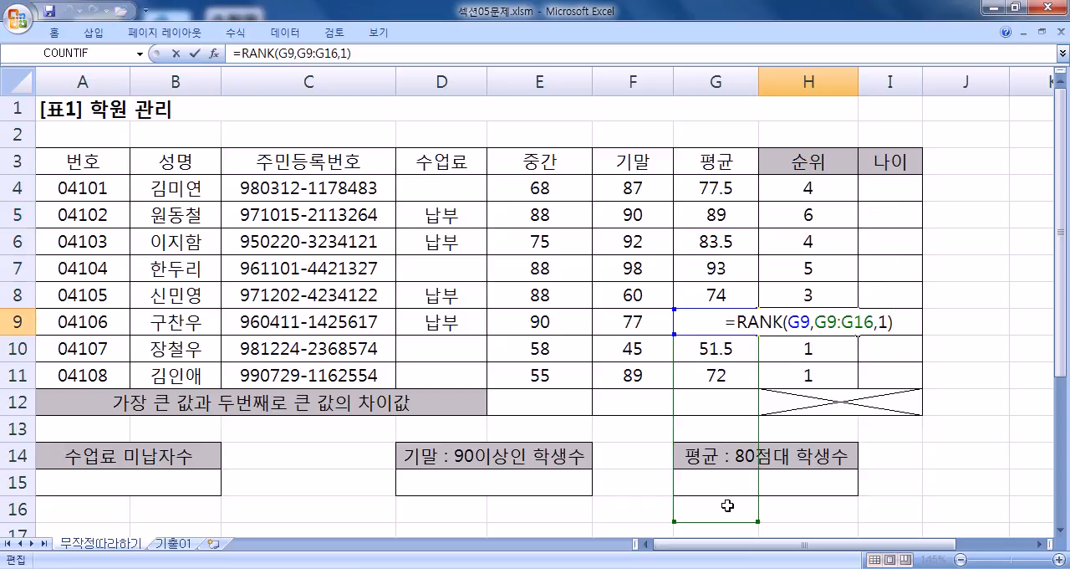
{"action": "key", "text": "Escape"}
{"action": "double_click", "coordinate": [811, 375]}
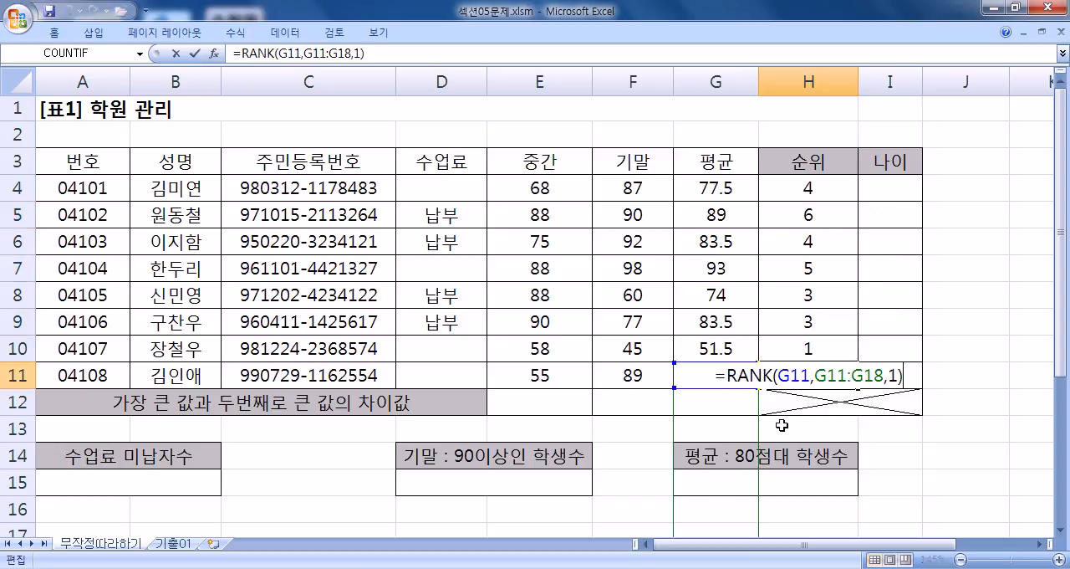
{"action": "scroll", "coordinate": [781, 430], "scroll_direction": "down", "scroll_amount": 2}
{"action": "key", "text": "Escape"}
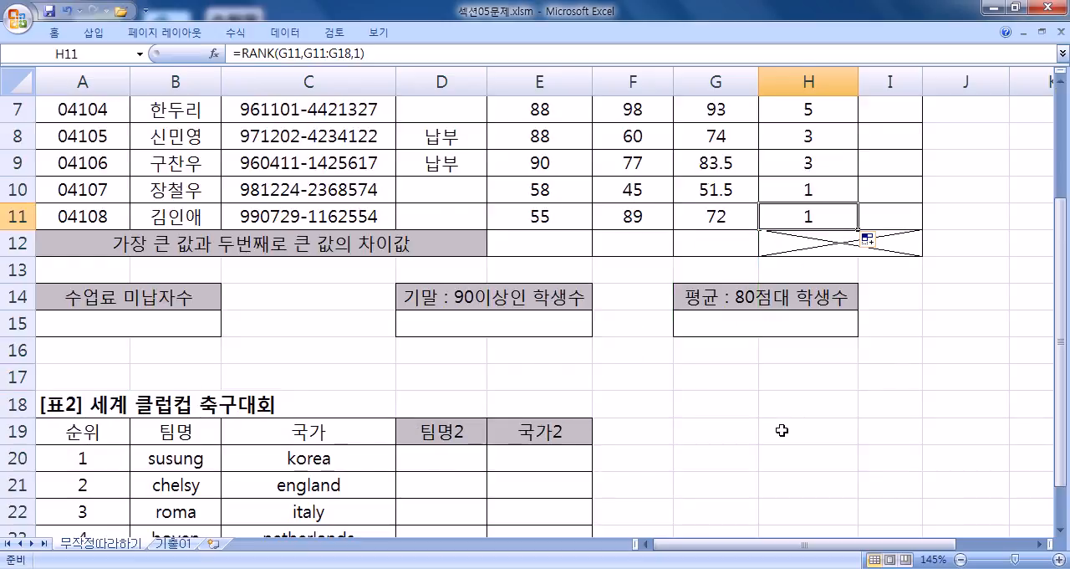
Step: Switch to Notepad, add a dashed divider under the notes, and put a copy of the H4 =RANK(G4,G4:G11,1) line below it
{"action": "key", "text": "alt+Tab"}
{"action": "left_click_drag", "start_coordinate": [287, 164], "coordinate": [649, 171]}
{"action": "key", "text": "ctrl+c"}
{"action": "key", "text": "ctrl+End"}
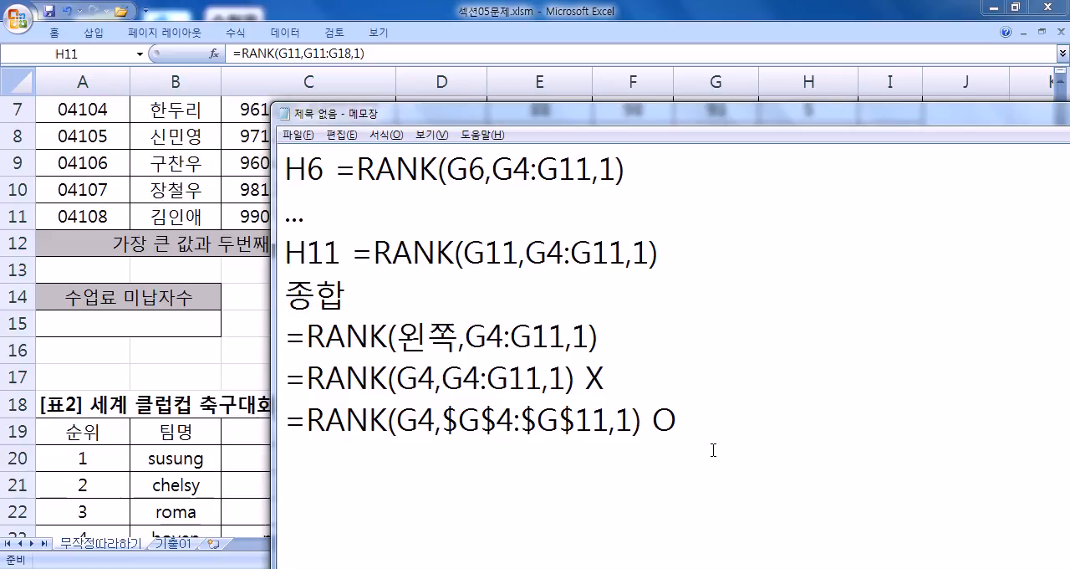
{"action": "type", "text": "--------------------"}
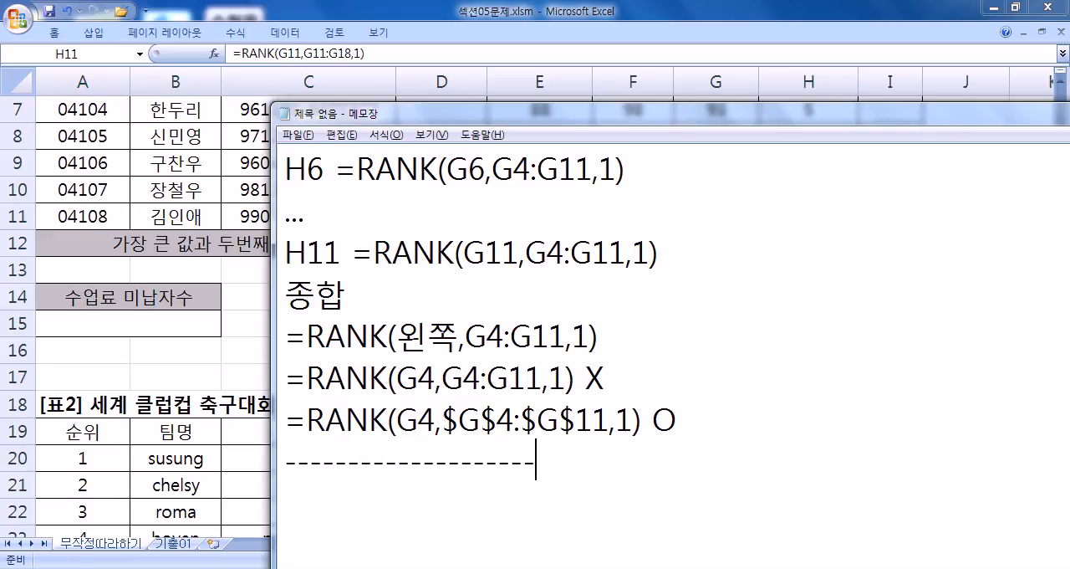
{"action": "key", "text": "Return"}
{"action": "key", "text": "ctrl+v"}
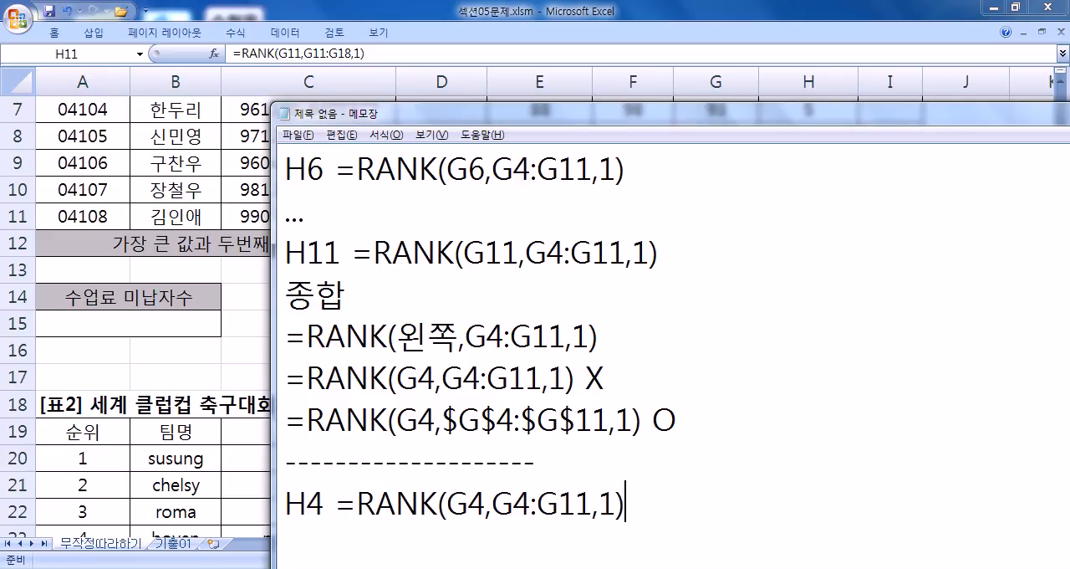
Step: Annotate the H4 line below the divider with 왼쪽, 왼쪽부터 아래로
{"action": "type", "text": "SO"}
{"action": "key", "text": "BackSpace"}
{"action": "key", "text": "BackSpace"}
{"action": "type", "text": "왼쪽,"}
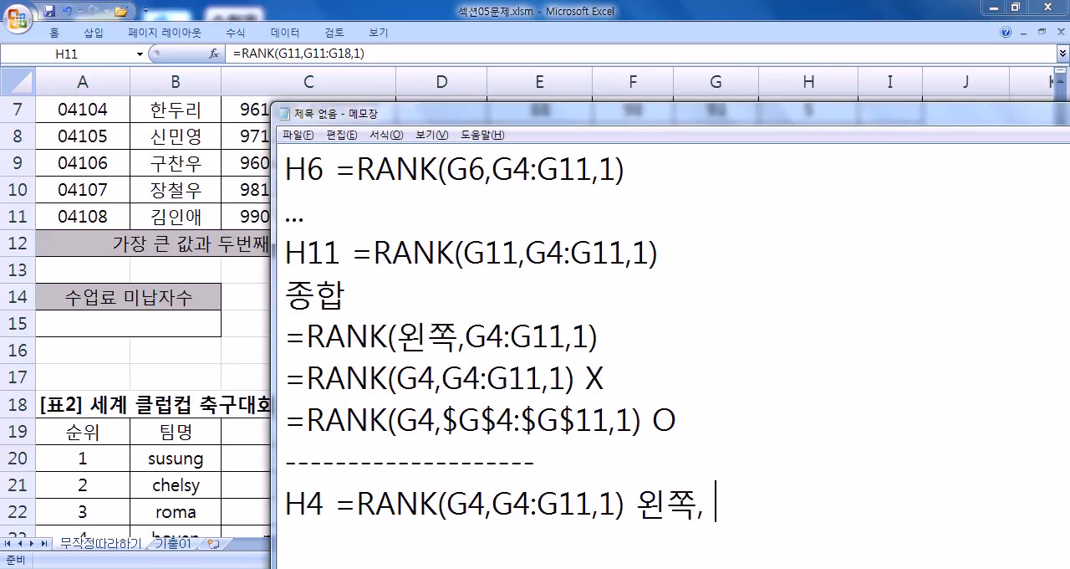
{"action": "type", "text": " 왼쪽부터 아랠로"}
Step: Check G4:G11 in the worksheet, and extend the H4 annotation with 8개 중에서..., spaced from 아래로
{"action": "key", "text": "alt+Tab"}
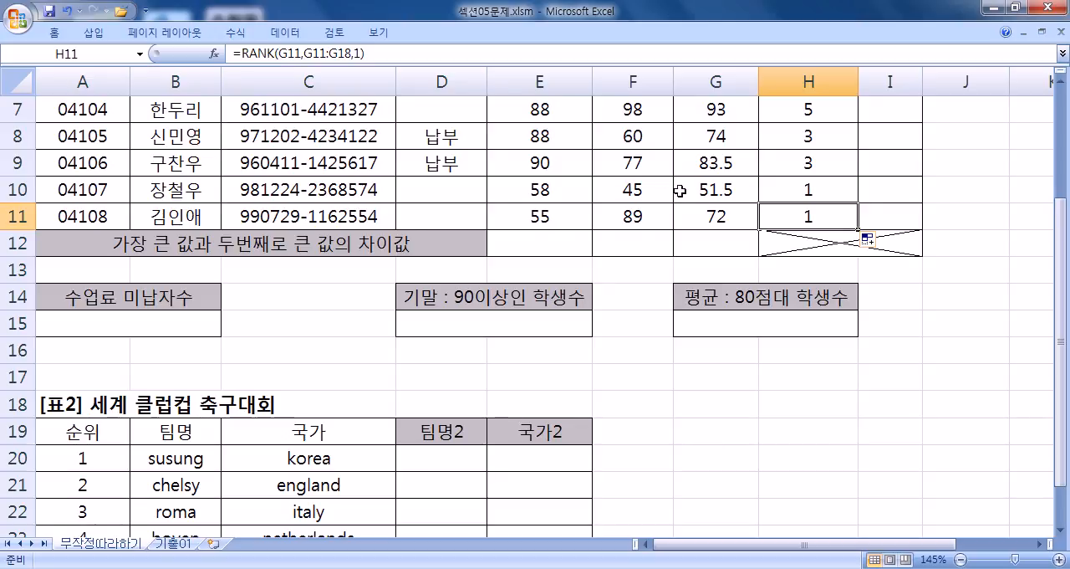
{"action": "scroll", "coordinate": [677, 199], "scroll_direction": "up", "scroll_amount": 2}
{"action": "left_click_drag", "start_coordinate": [708, 194], "coordinate": [708, 374]}
{"action": "key", "text": "alt+Tab"}
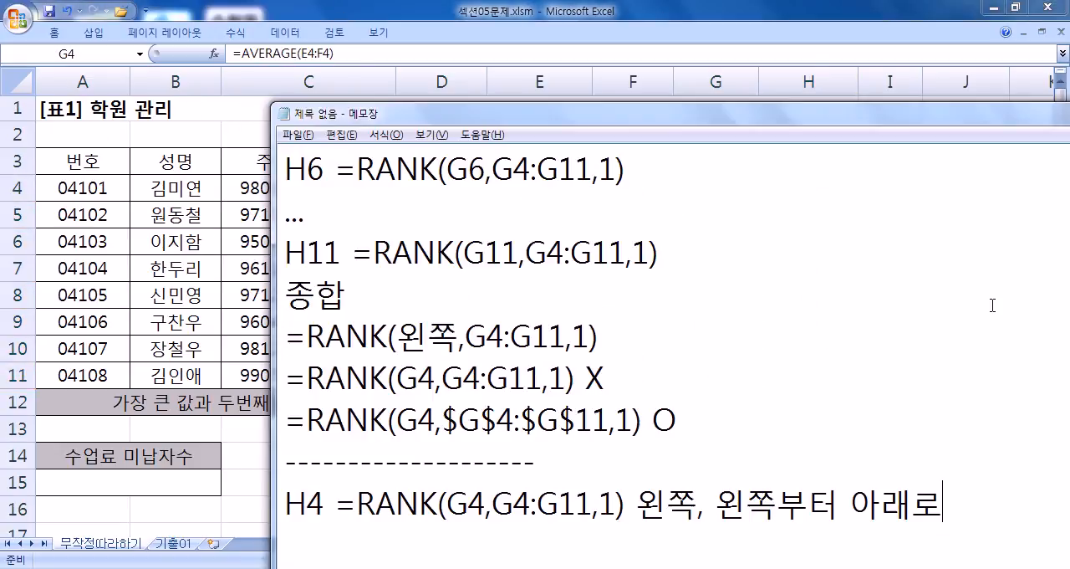
{"action": "type", "text": "8개"}
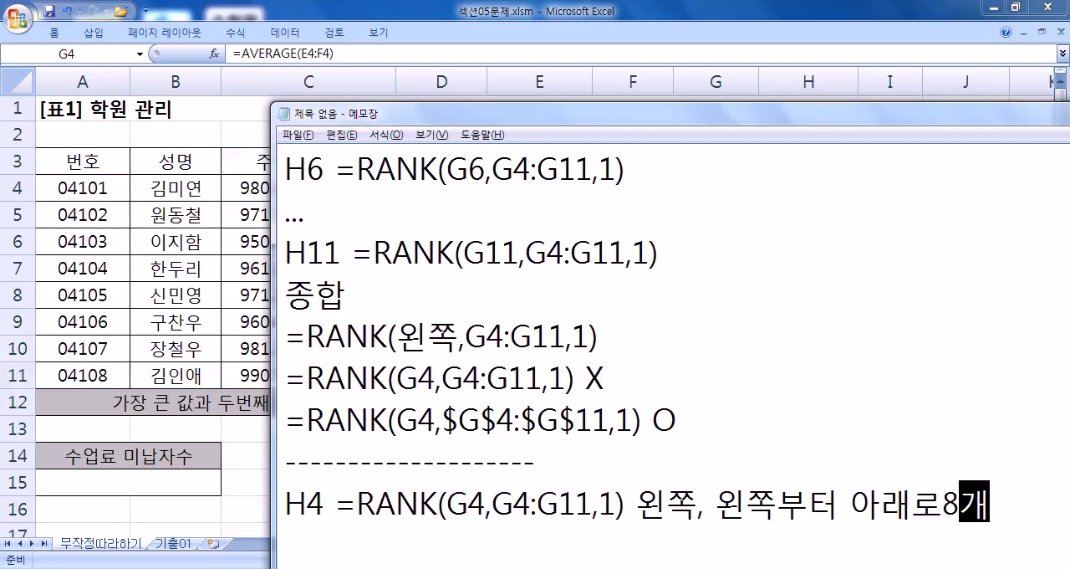
{"action": "type", "text": " 중에서"}
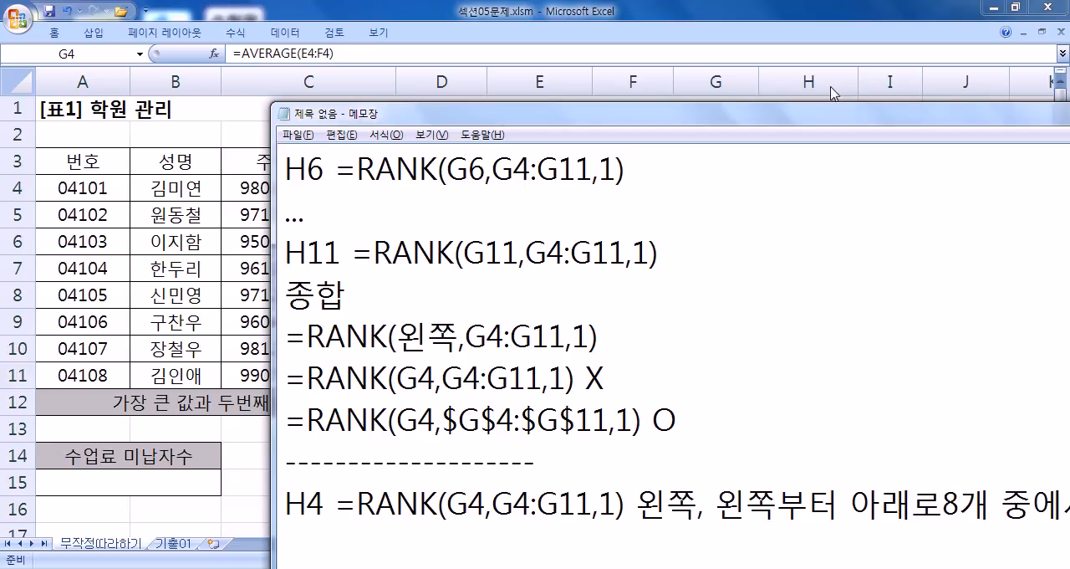
{"action": "left_click_drag", "start_coordinate": [673, 117], "coordinate": [494, 7]}
{"action": "type", "text": "..."}
{"action": "key", "text": "Return"}
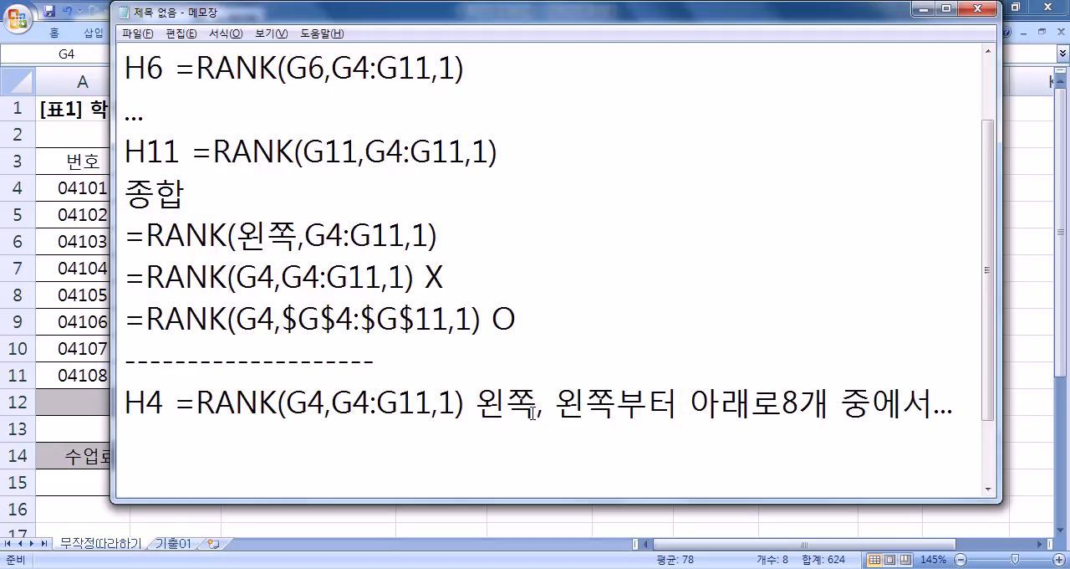
{"action": "left_click_drag", "start_coordinate": [537, 405], "coordinate": [830, 405]}
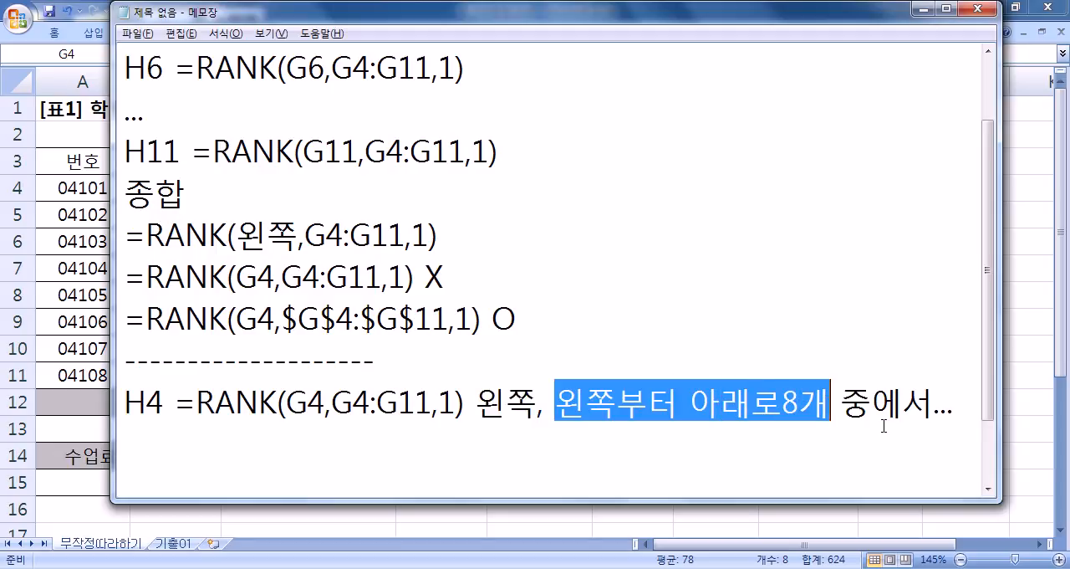
{"action": "left_click", "coordinate": [782, 406]}
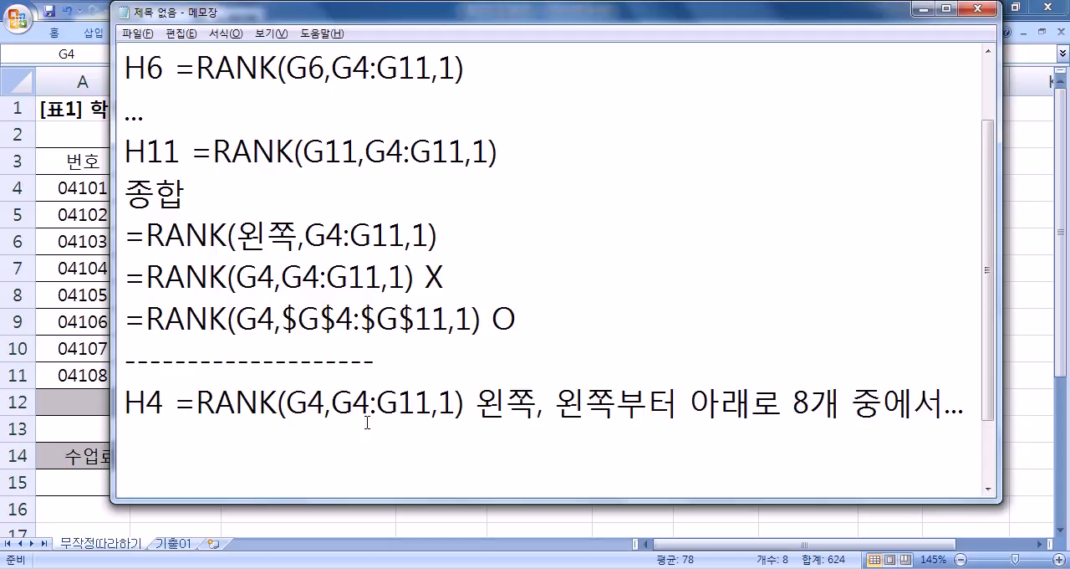
Step: Review the H4 formula in the notes and add the line H5 =RANK(G5,G5:G12,1) below it
{"action": "left_click_drag", "start_coordinate": [175, 406], "coordinate": [465, 404]}
{"action": "left_click", "coordinate": [177, 406]}
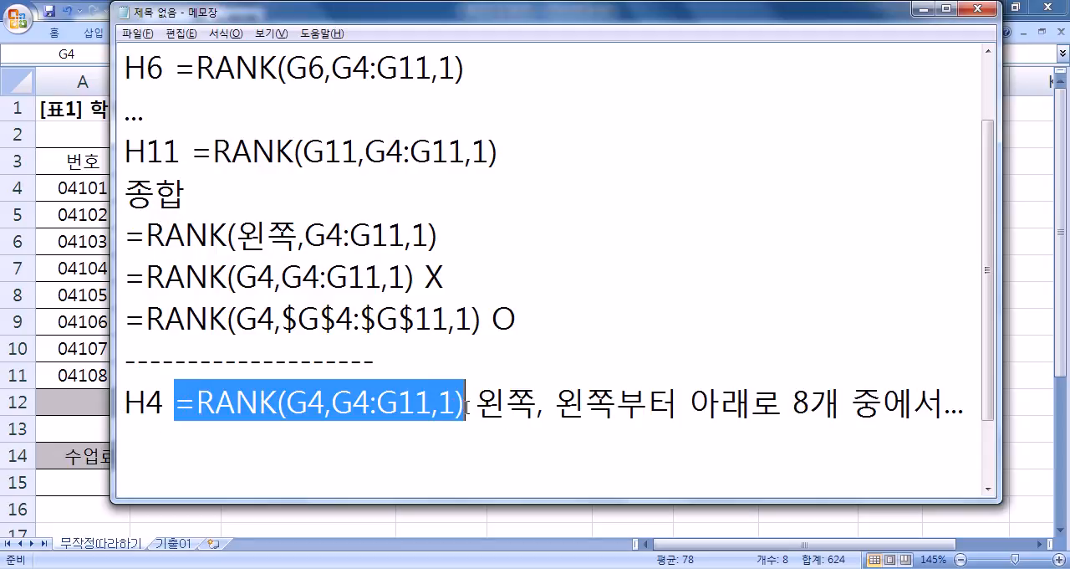
{"action": "left_click", "coordinate": [296, 442]}
{"action": "type", "text": "ㅗ5"}
{"action": "key", "text": "BackSpace"}
{"action": "key", "text": "BackSpace"}
{"action": "key", "text": "Hangul"}
{"action": "type", "text": "H5  =RANK(G5,G5:G12,1)"}
{"action": "key", "text": "Return"}
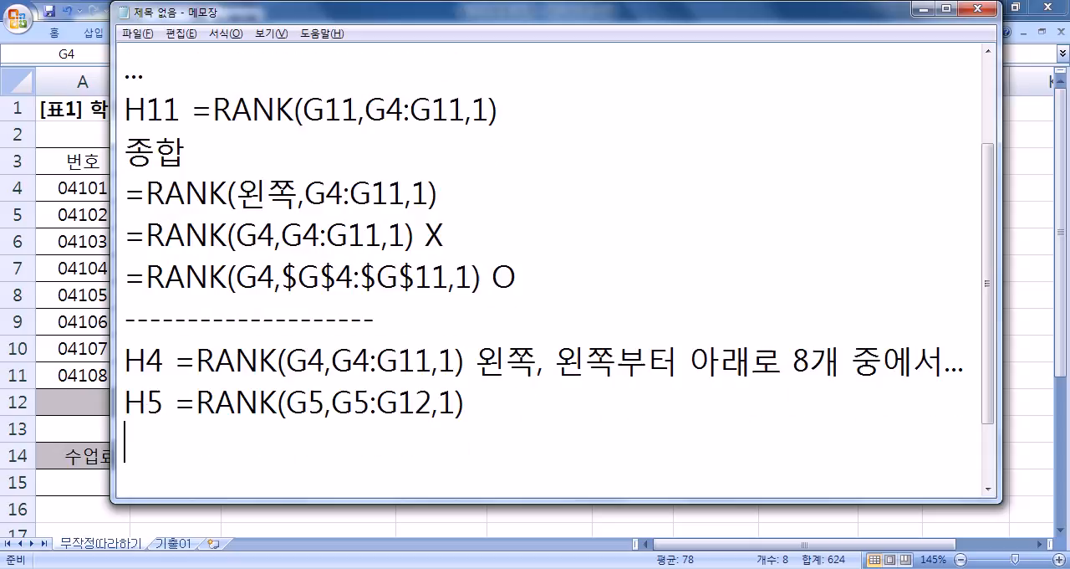
Step: Add the line H6 =RANK(G6,G6:G13,1) below the H5 line
{"action": "type", "text": "G6"}
{"action": "key", "text": "BackSpace"}
{"action": "key", "text": "BackSpace"}
{"action": "type", "text": "H6 =RANK(G6,G6:G13,1)"}
{"action": "key", "text": "Return"}
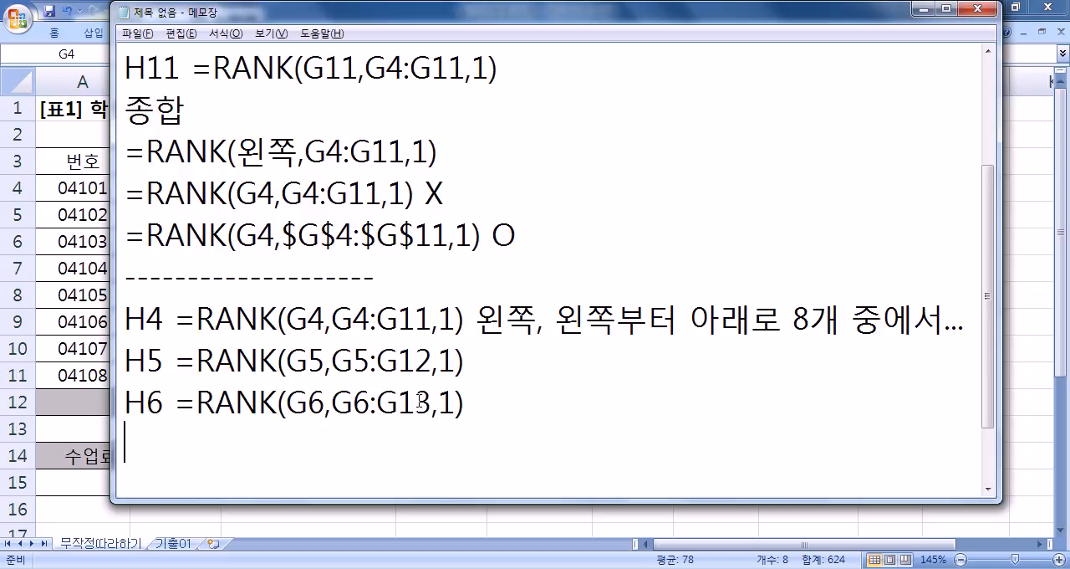
Step: Add the remark 이렇게 계산을 하면 안된다. below the H6 line, and review the $G$4:$G$11 range in the notes
{"action": "type", "text": "이렇게 4계"}
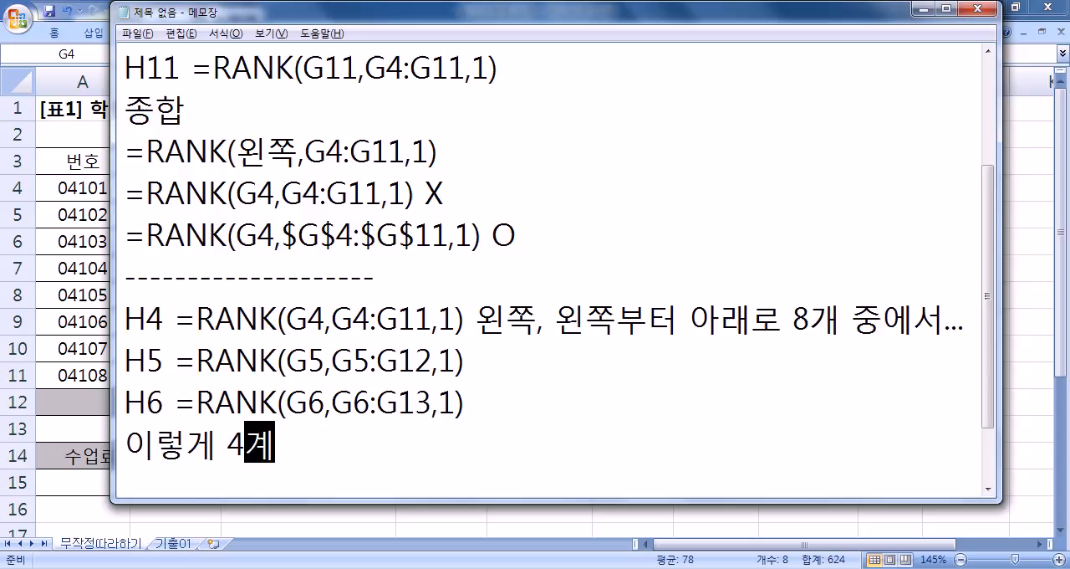
{"action": "key", "text": "BackSpace"}
{"action": "key", "text": "BackSpace"}
{"action": "key", "text": "BackSpace"}
{"action": "type", "text": "계산을 ㅎ하면 안된다."}
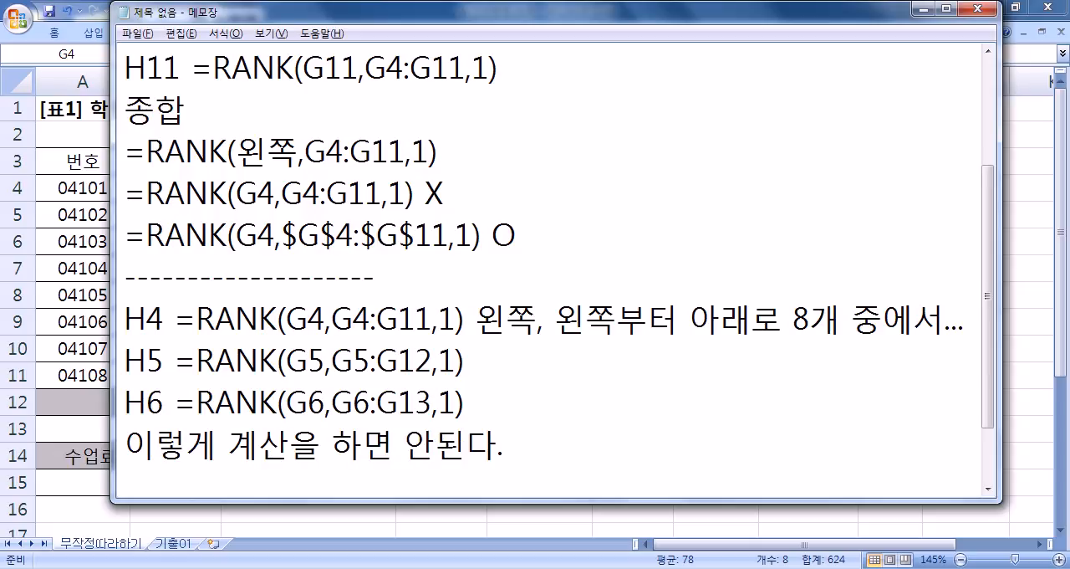
{"action": "key", "text": "Return"}
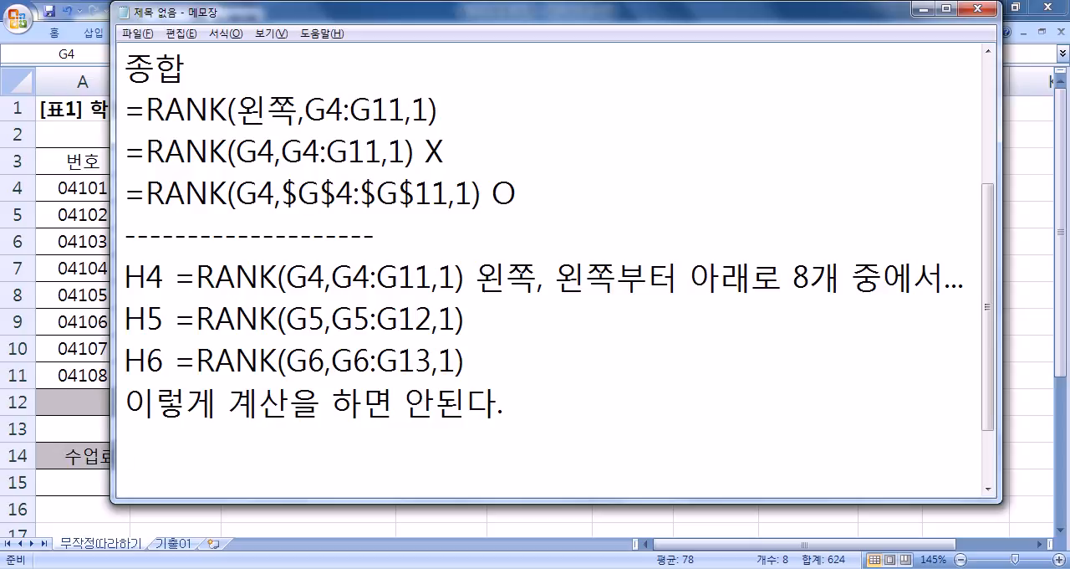
{"action": "left_click_drag", "start_coordinate": [238, 193], "coordinate": [448, 194]}
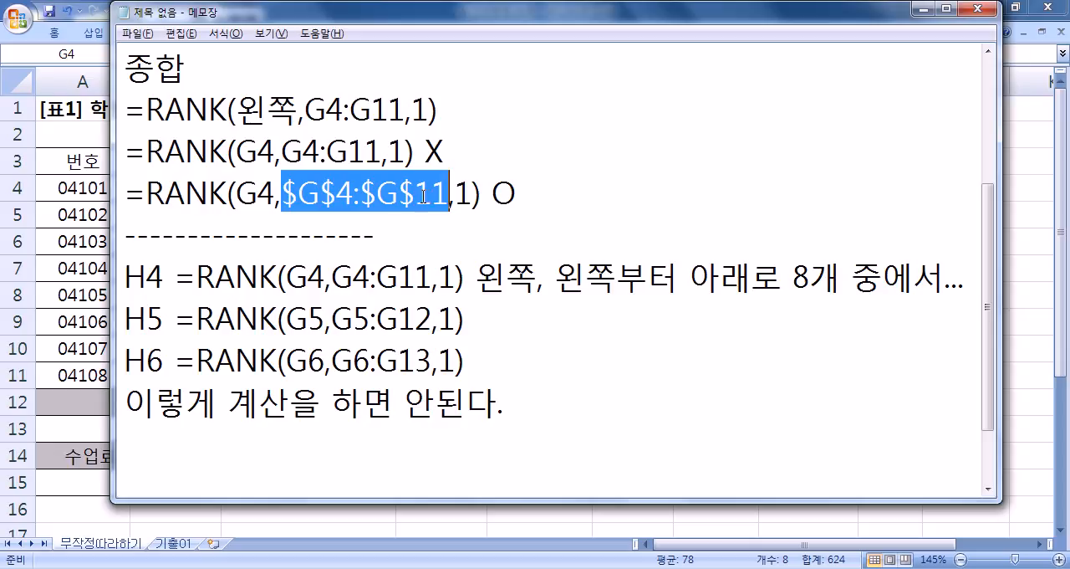
{"action": "left_click", "coordinate": [176, 435]}
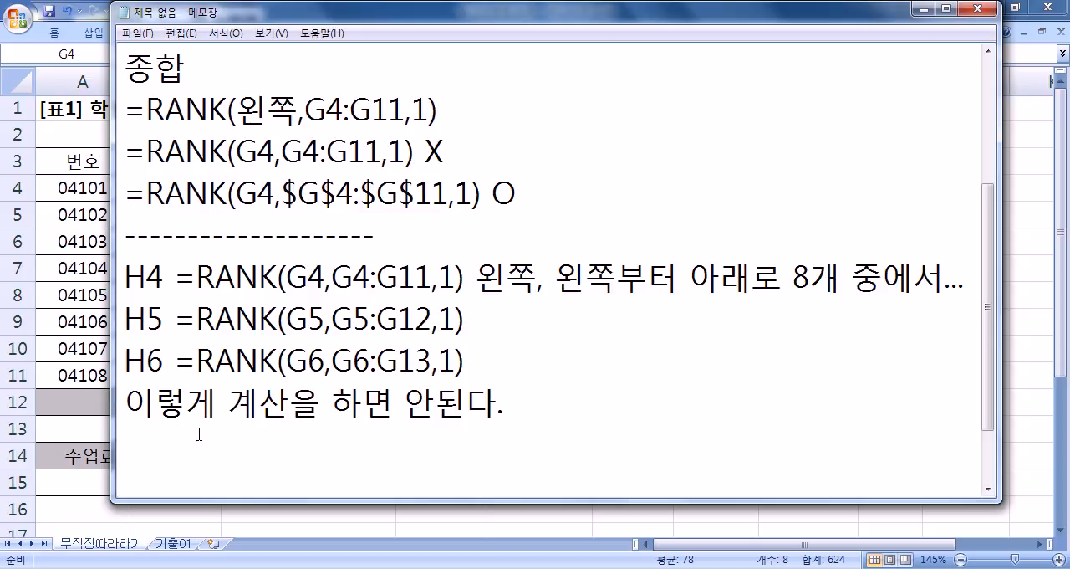
Step: Switch to Excel, view the 기출01 sheet, and insert a new blank worksheet after it
{"action": "key", "text": "alt+Tab"}
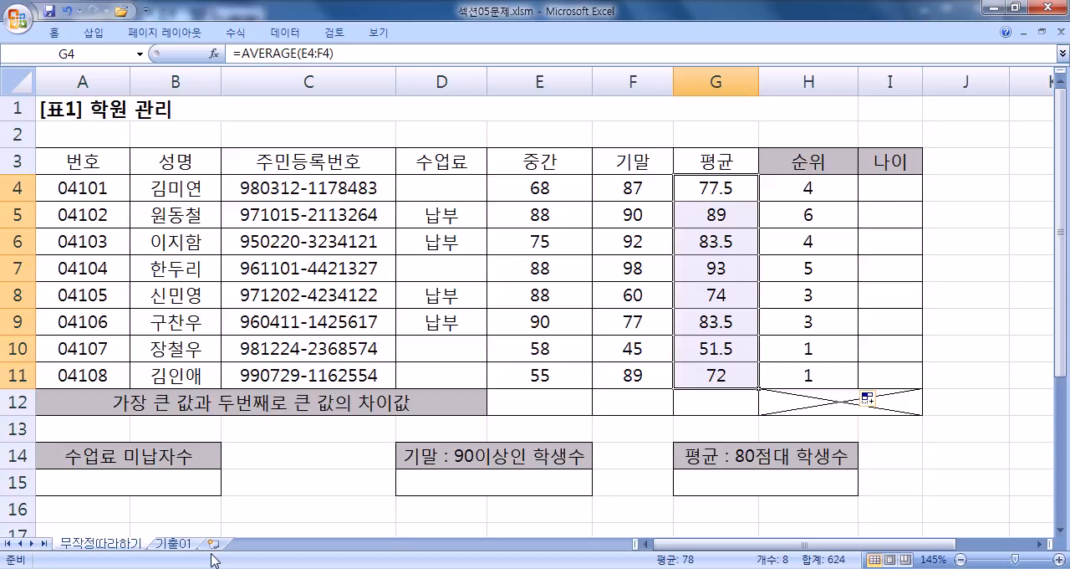
{"action": "left_click", "coordinate": [173, 542]}
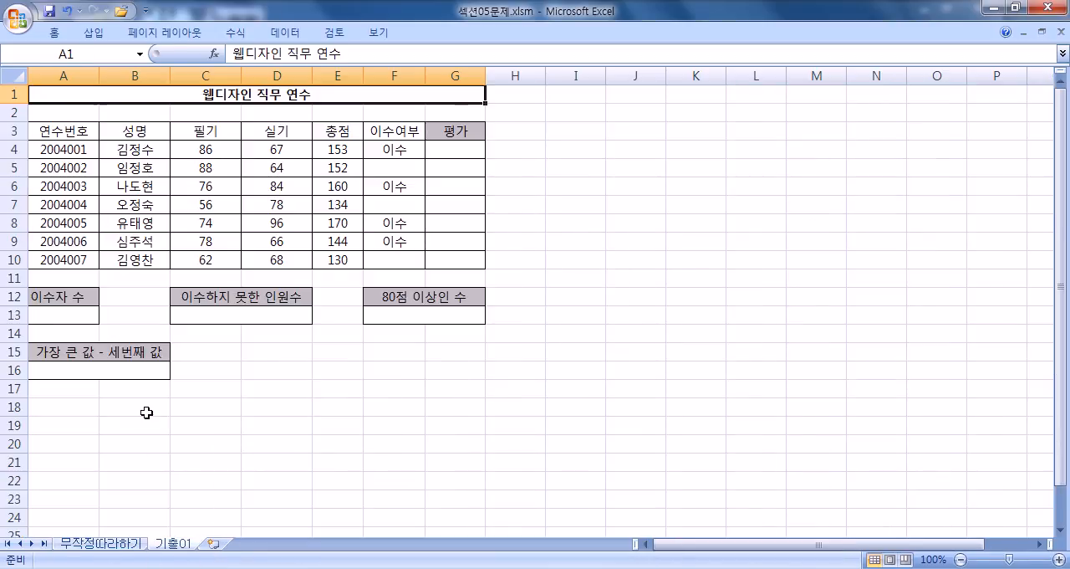
{"action": "scroll", "coordinate": [139, 368], "scroll_direction": "up", "scroll_amount": 3, "text": "ctrl"}
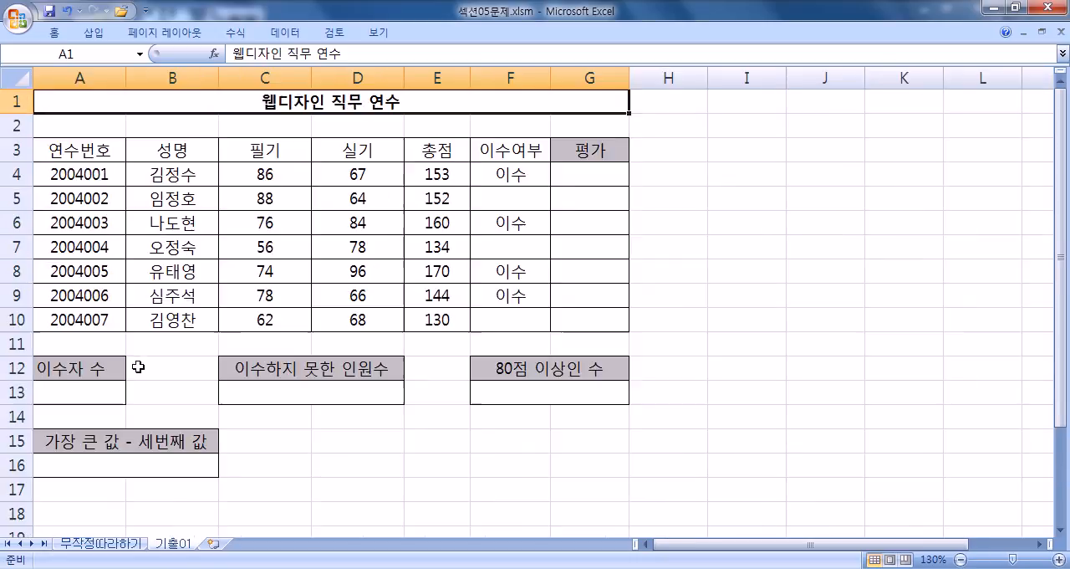
{"action": "left_click", "coordinate": [214, 544]}
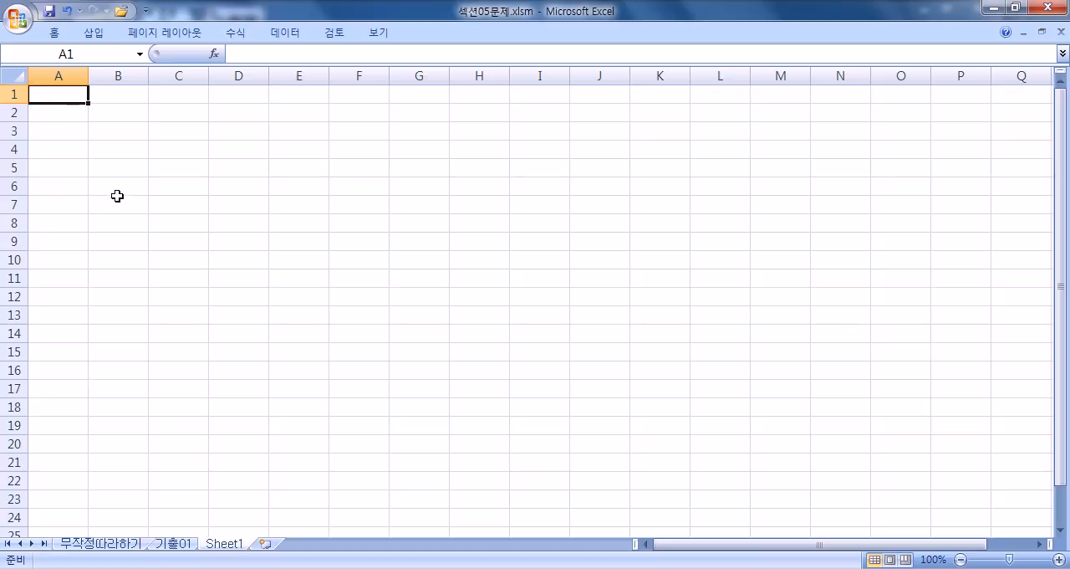
Step: Enter 환율 in cell A1 of the new sheet, enlarge the view, and reselect A1
{"action": "type", "text": "GHK"}
{"action": "key", "text": "BackSpace"}
{"action": "key", "text": "BackSpace"}
{"action": "key", "text": "BackSpace"}
{"action": "type", "text": "환유"}
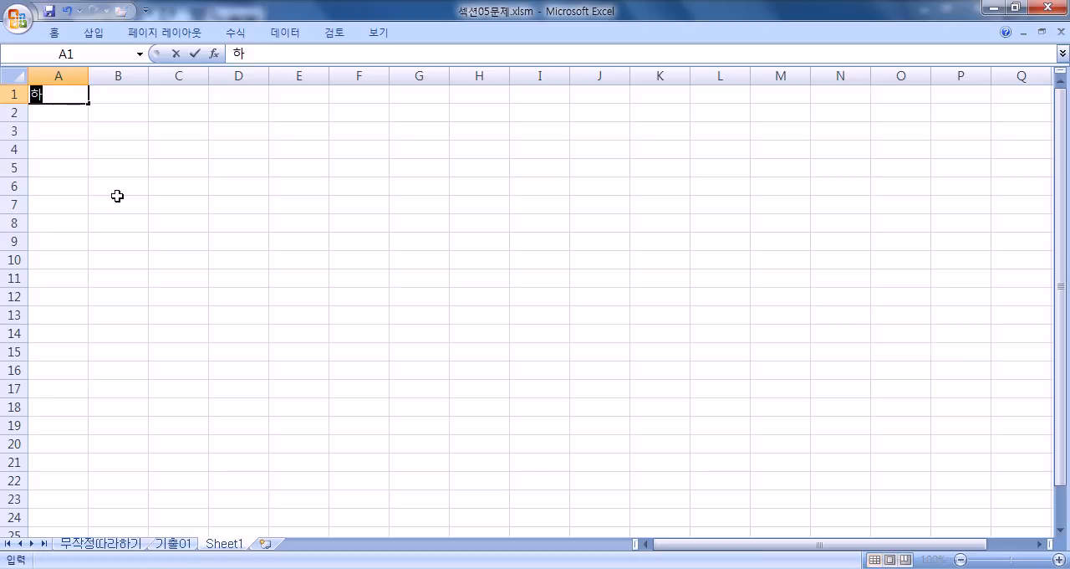
{"action": "type", "text": "ㄹ"}
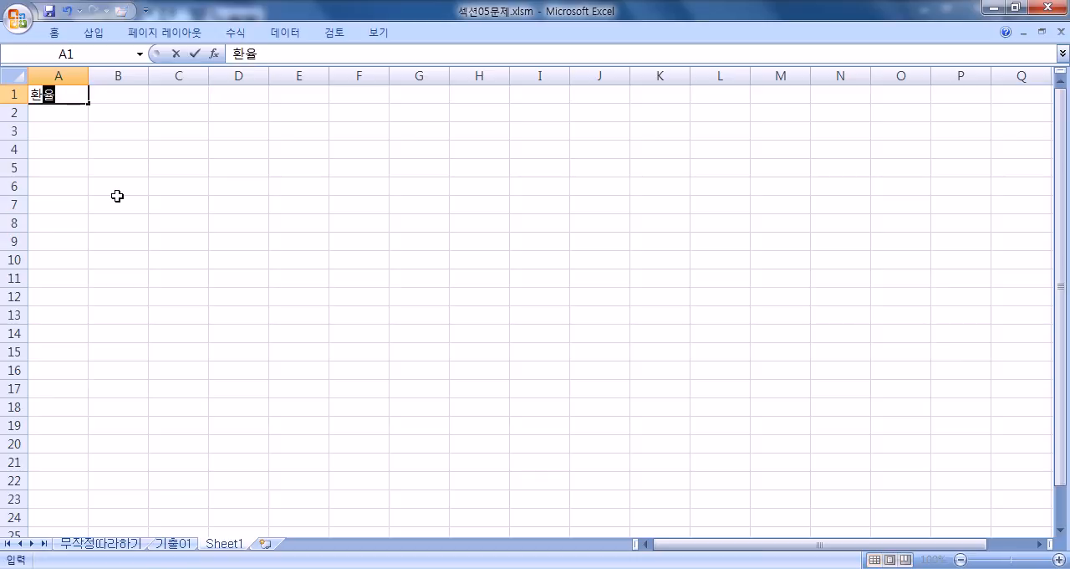
{"action": "key", "text": "Return"}
{"action": "scroll", "coordinate": [124, 194], "scroll_direction": "up", "scroll_amount": 6}
{"action": "scroll", "coordinate": [115, 237], "scroll_direction": "up", "scroll_amount": 1}
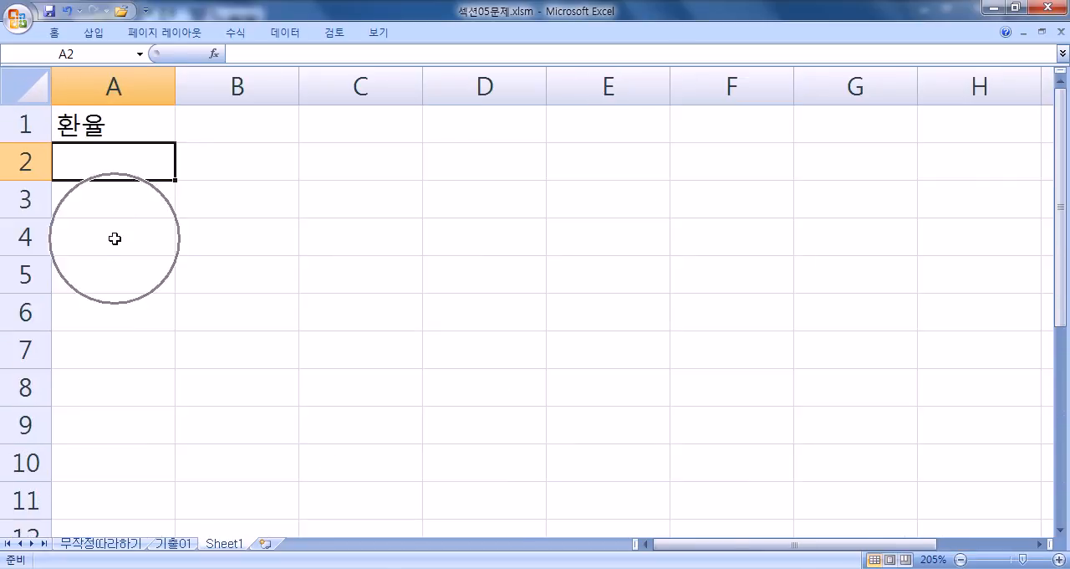
{"action": "key", "text": "Down"}
{"action": "key", "text": "Up"}
{"action": "key", "text": "Up"}
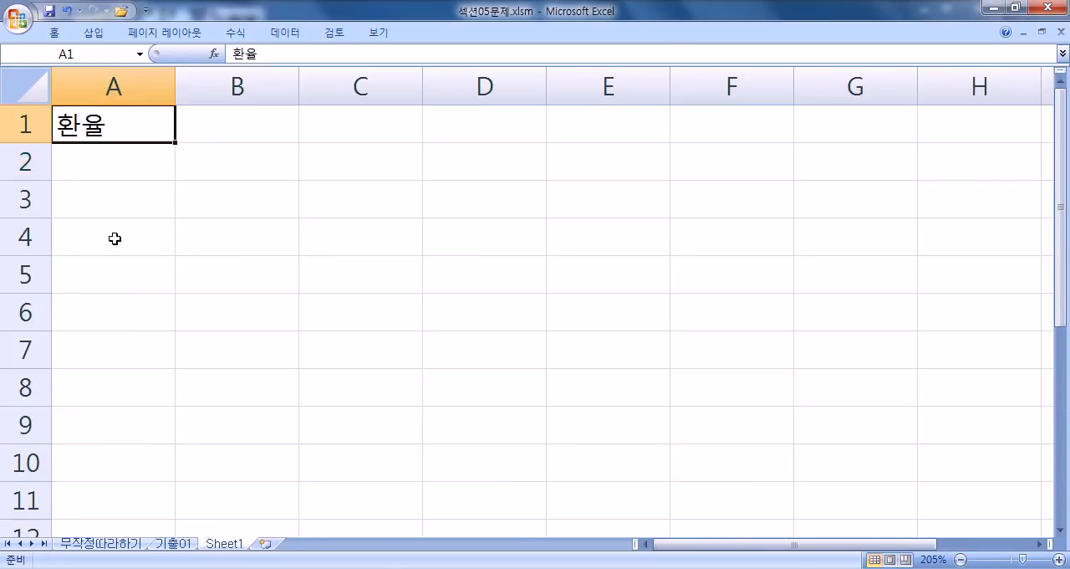
Step: Enter the exchange rate 1108 in cell B1, beside the 환율 label
{"action": "key", "text": "Right"}
{"action": "type", "text": "1108"}
{"action": "key", "text": "Return"}
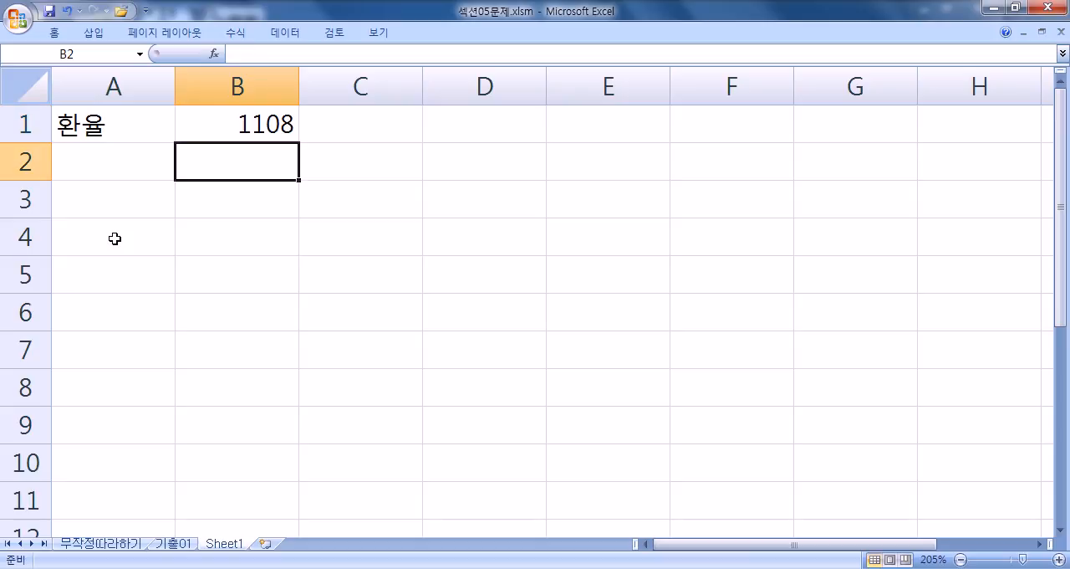
Step: Add the column headers 달러 in B3 and 원화 in C3
{"action": "key", "text": "Down"}
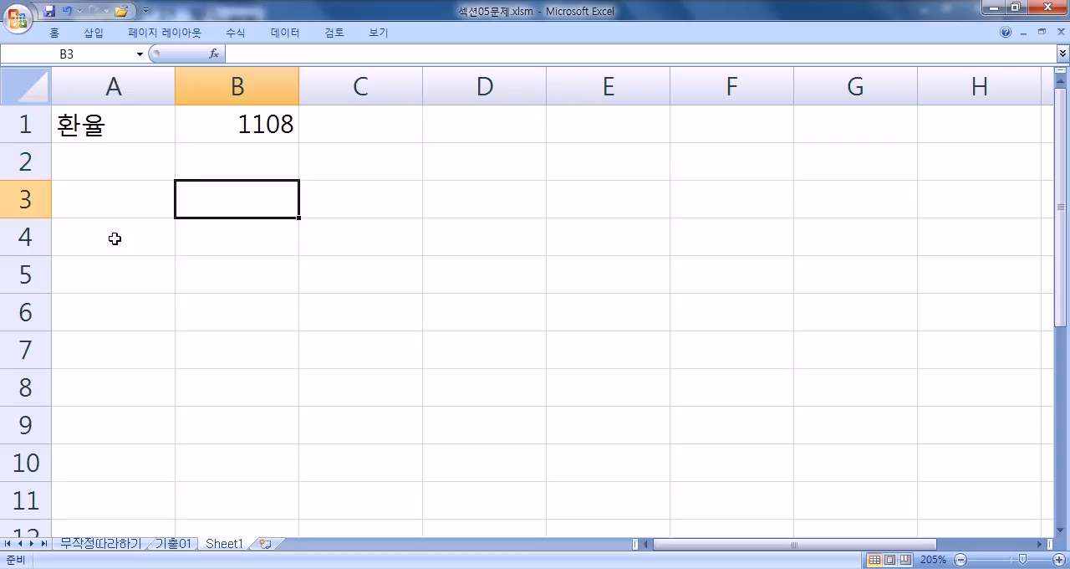
{"action": "type", "text": "달러"}
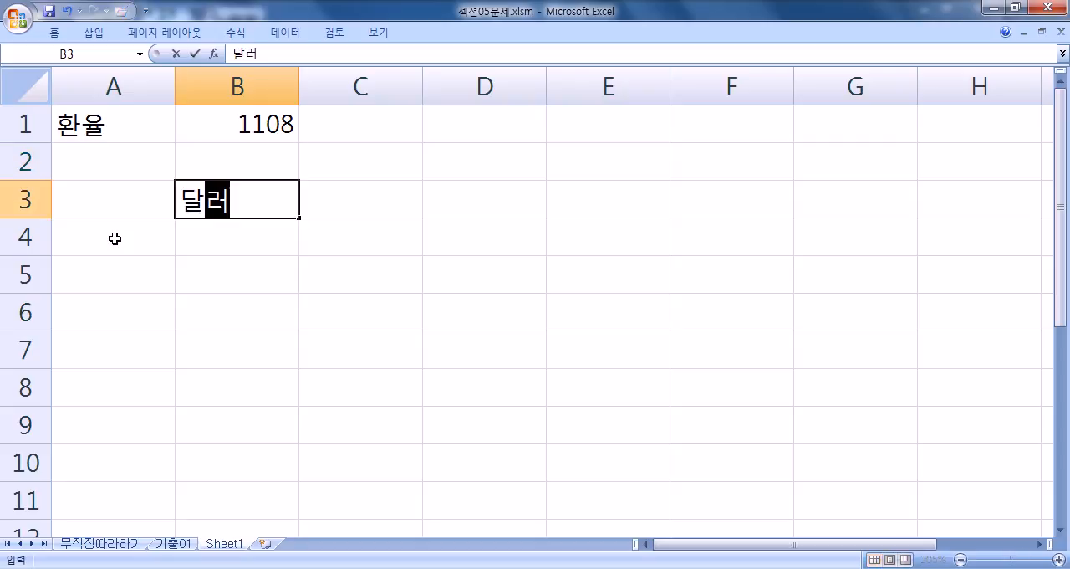
{"action": "key", "text": "Tab"}
{"action": "type", "text": "원화"}
{"action": "key", "text": "Return"}
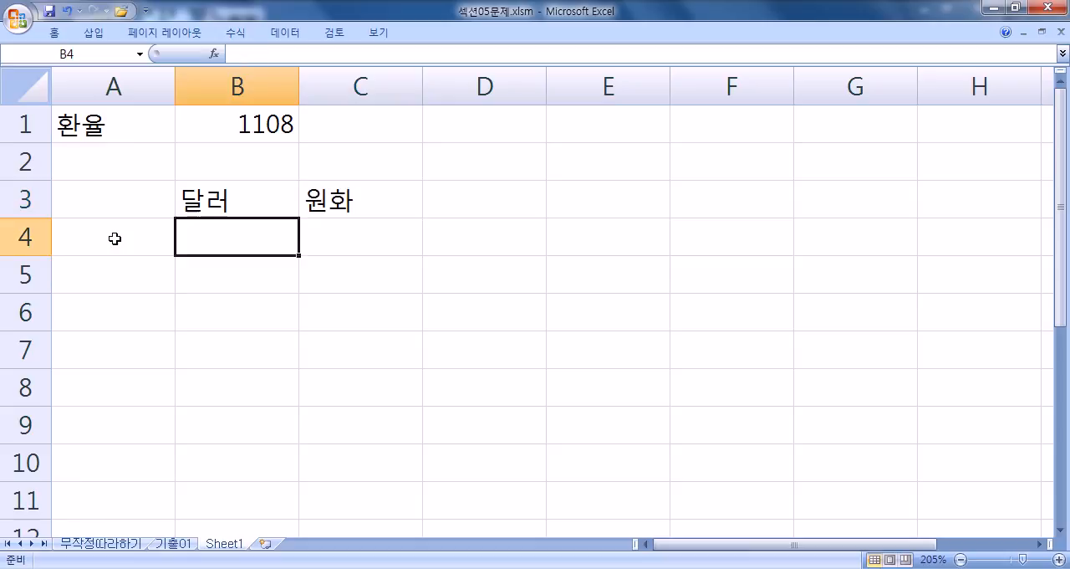
Step: Fill the 달러 column with 2000, 150, 200 and 5000 in cells B4 through B7
{"action": "key", "text": "Up"}
{"action": "key", "text": "Down"}
{"action": "type", "text": "2000"}
{"action": "key", "text": "Return"}
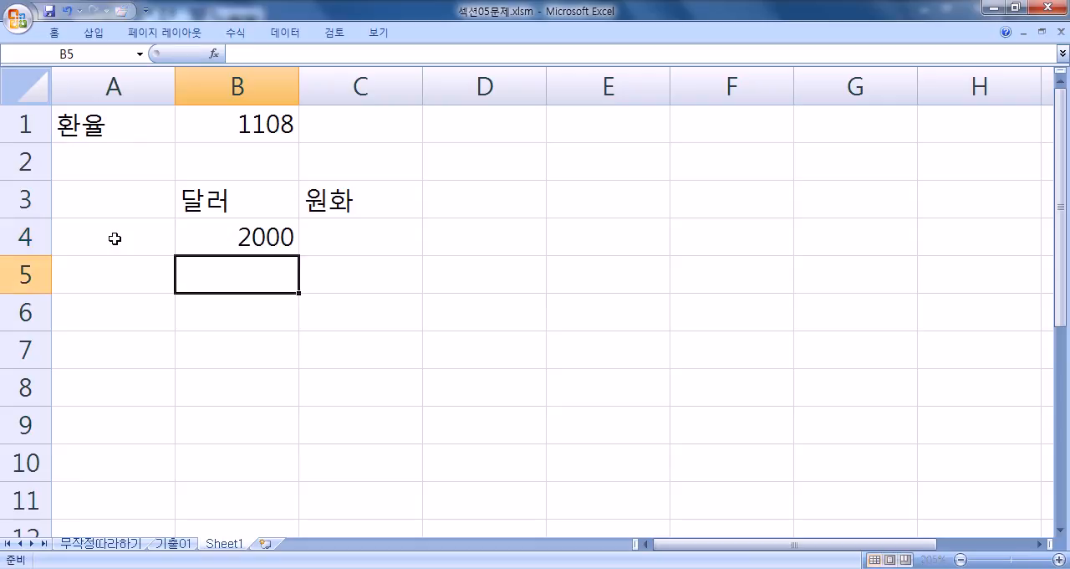
{"action": "type", "text": "150"}
{"action": "key", "text": "Return"}
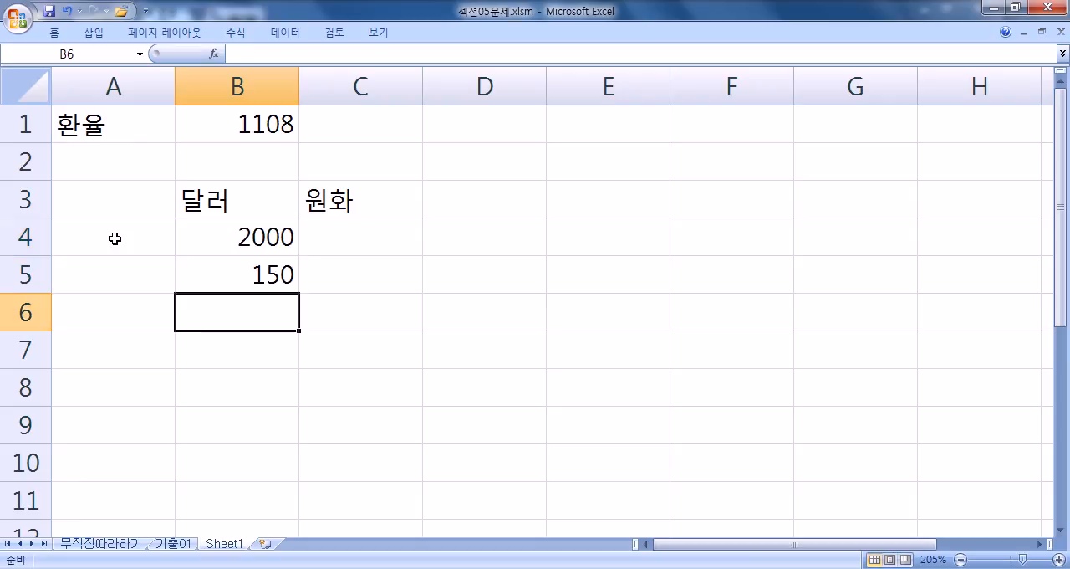
{"action": "type", "text": "200"}
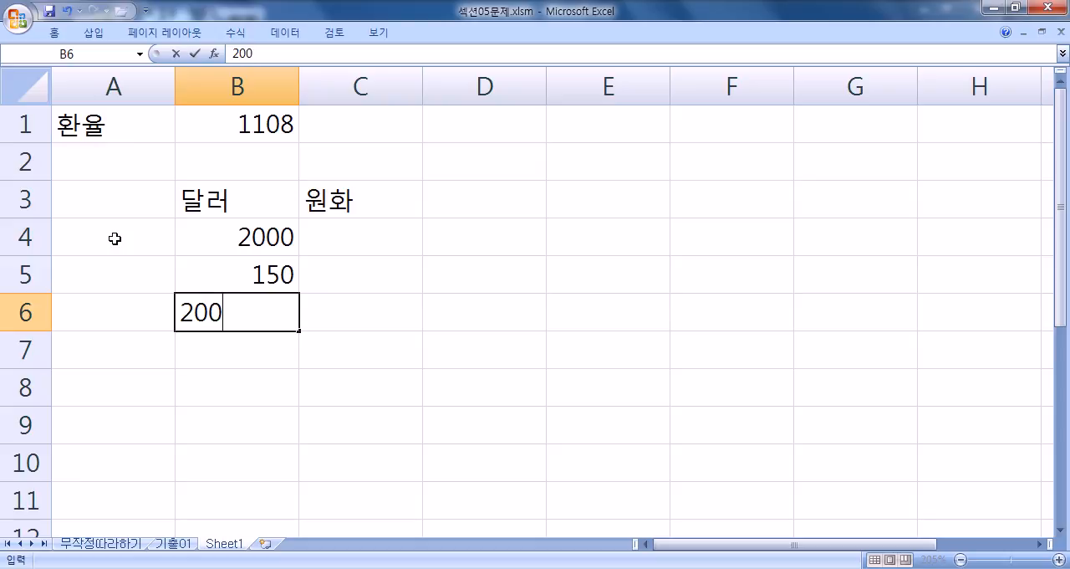
{"action": "key", "text": "Return"}
{"action": "type", "text": "5000"}
{"action": "key", "text": "Return"}
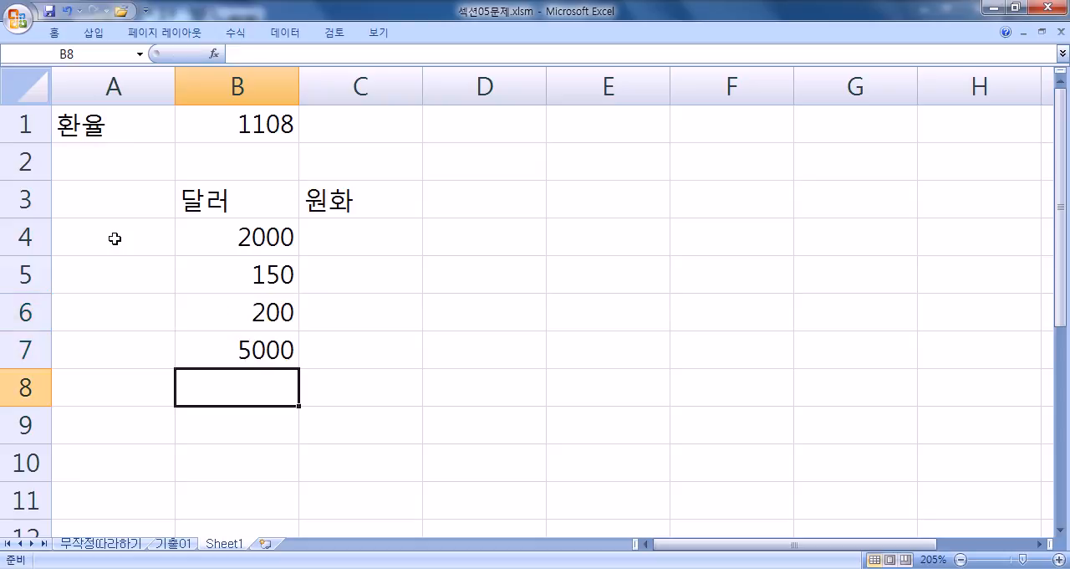
Step: Build the formula =B4*B1 in C4, multiplying the first 달러 amount by the exchange rate
{"action": "key", "text": "Up"}
{"action": "key", "text": "Up"}
{"action": "key", "text": "Up"}
{"action": "key", "text": "Up"}
{"action": "key", "text": "Right"}
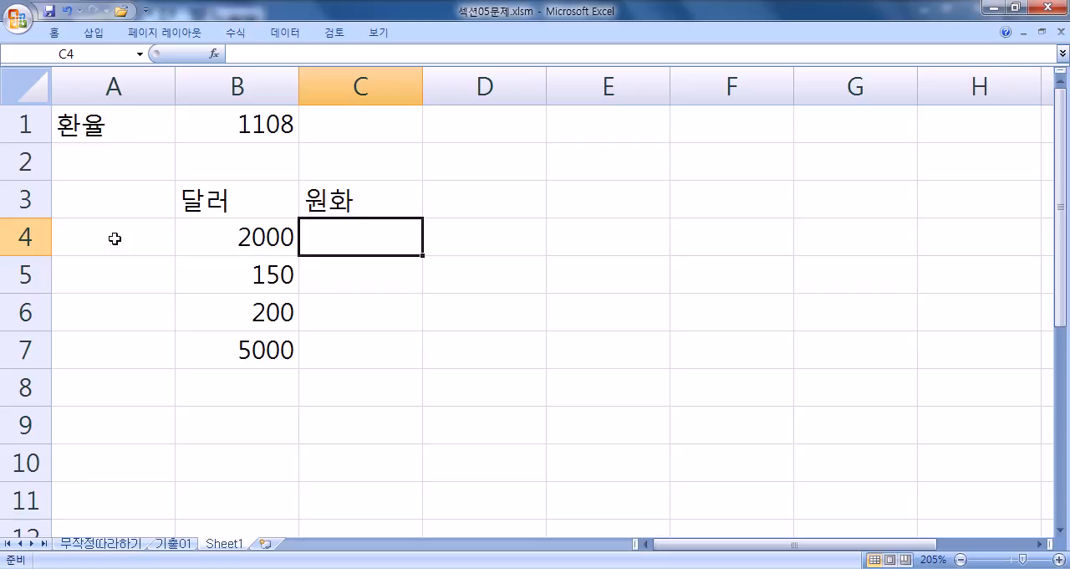
{"action": "type", "text": "="}
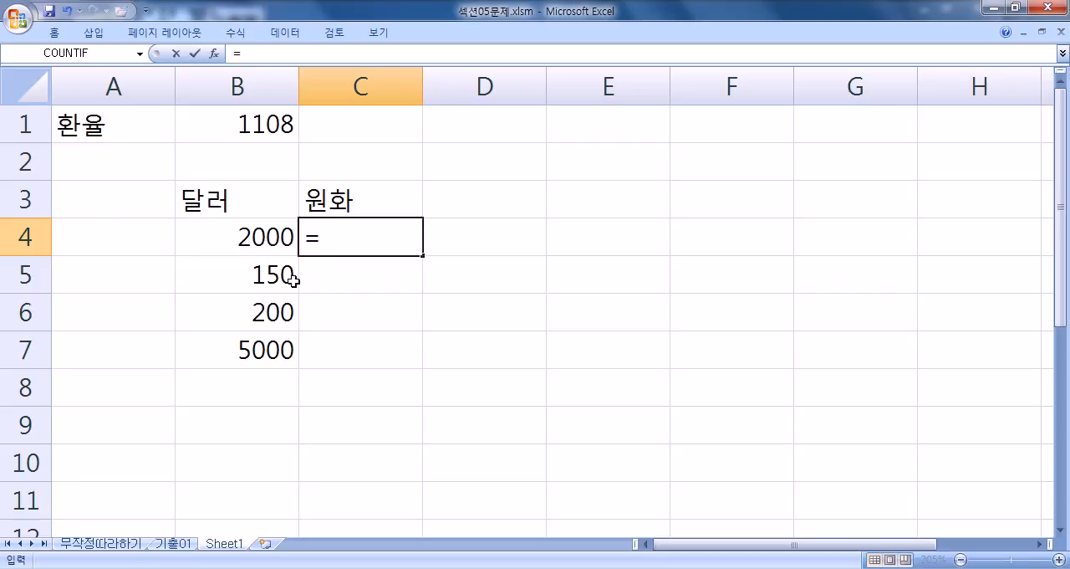
{"action": "left_click", "coordinate": [237, 237]}
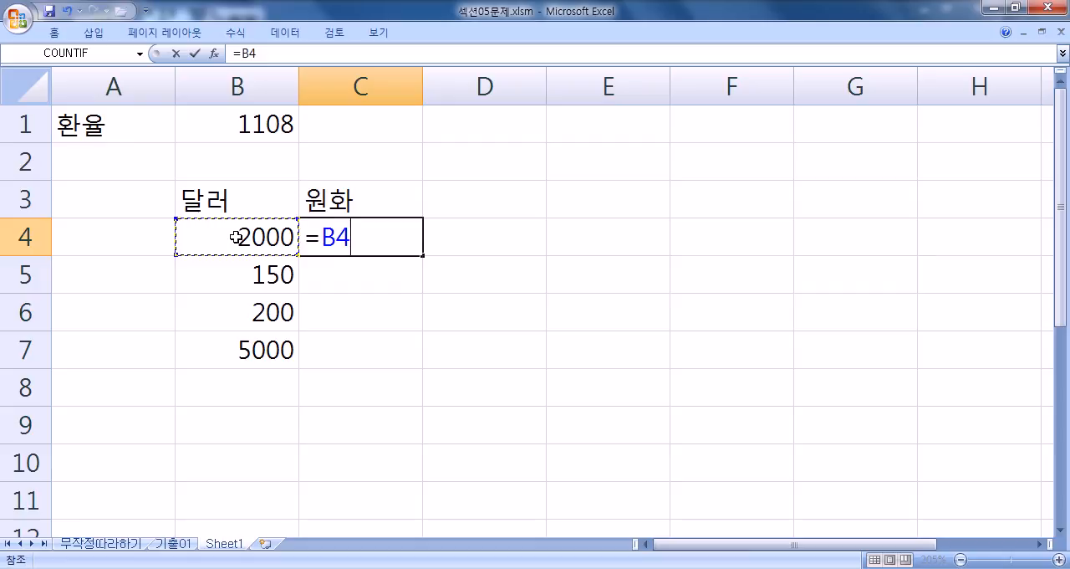
{"action": "type", "text": "*"}
{"action": "left_click", "coordinate": [277, 124]}
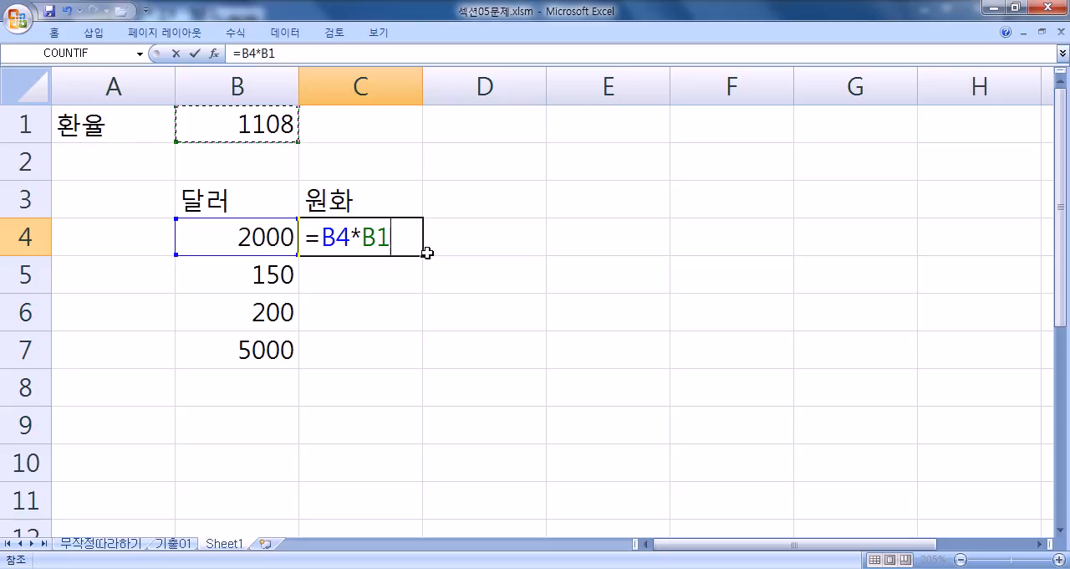
Step: Store the C4 formula as literal text by putting an apostrophe in front of it
{"action": "key", "text": "Left"}
{"action": "type", "text": "'"}
{"action": "key", "text": "Return"}
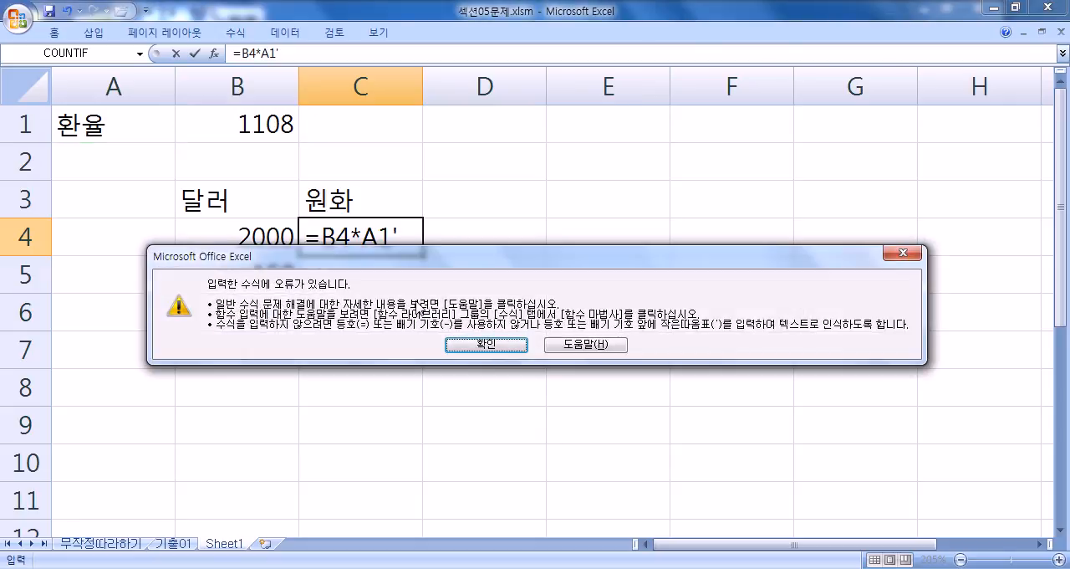
{"action": "key", "text": "Return"}
{"action": "key", "text": "Right"}
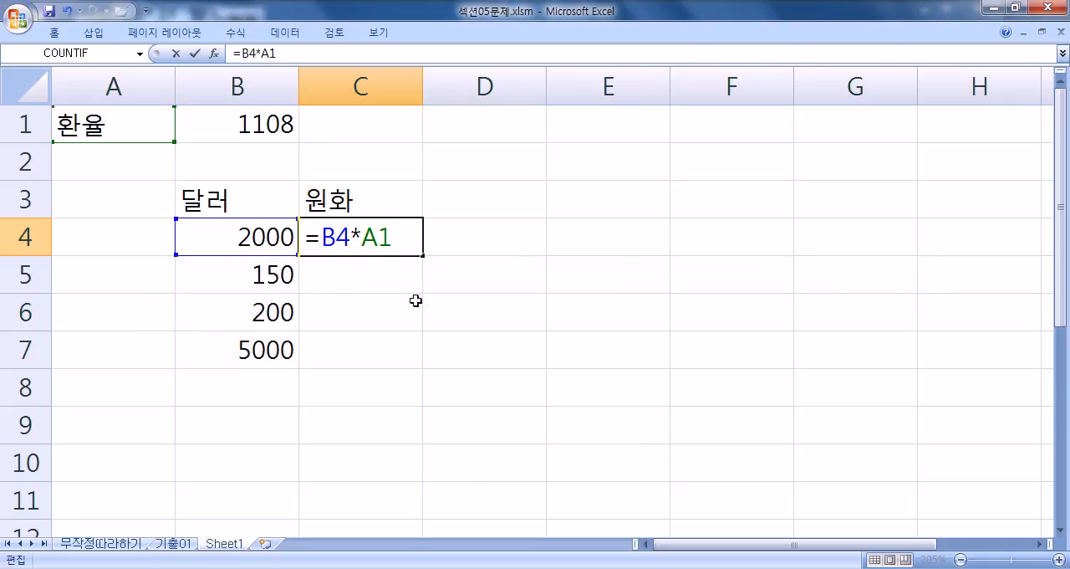
{"action": "key", "text": "Home"}
{"action": "type", "text": "'"}
{"action": "key", "text": "Return"}
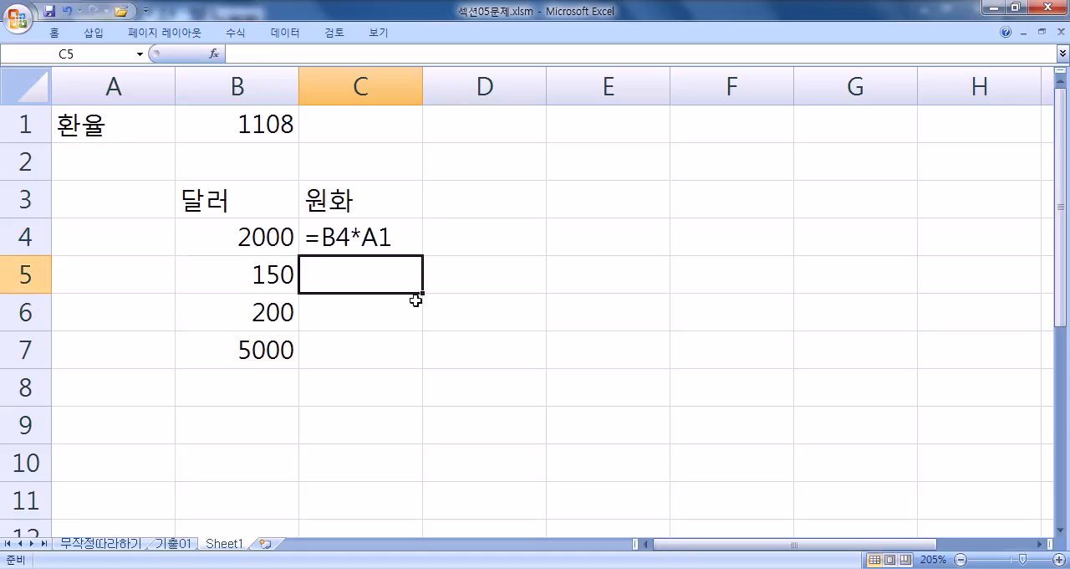
Step: Enter =B5*B1 as literal text in C5, with a leading apostrophe
{"action": "type", "text": "="}
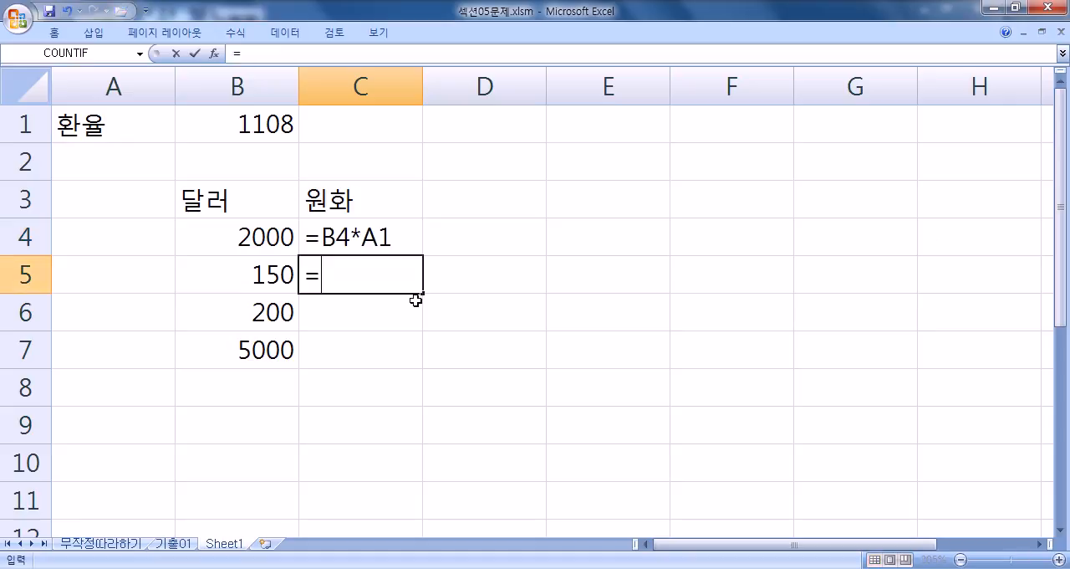
{"action": "key", "text": "Left"}
{"action": "type", "text": "*"}
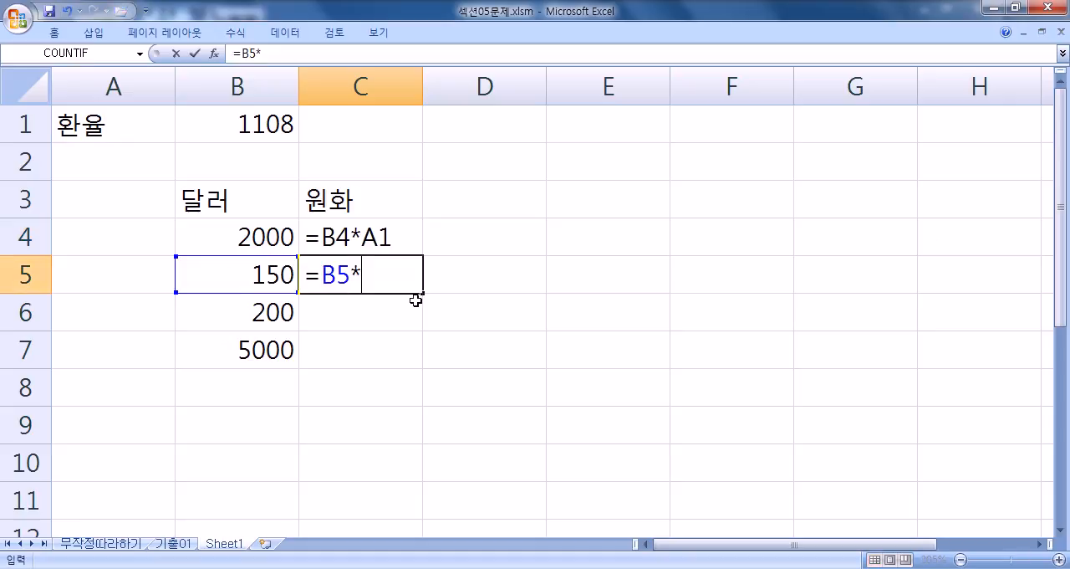
{"action": "left_click", "coordinate": [231, 119]}
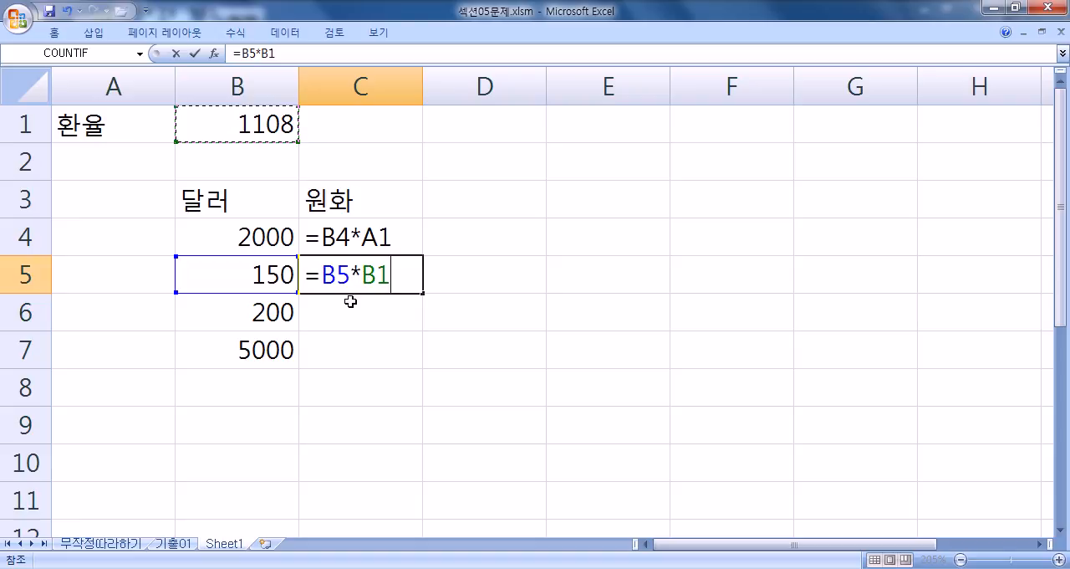
{"action": "left_click", "coordinate": [303, 273]}
{"action": "type", "text": "'="}
{"action": "key", "text": "Return"}
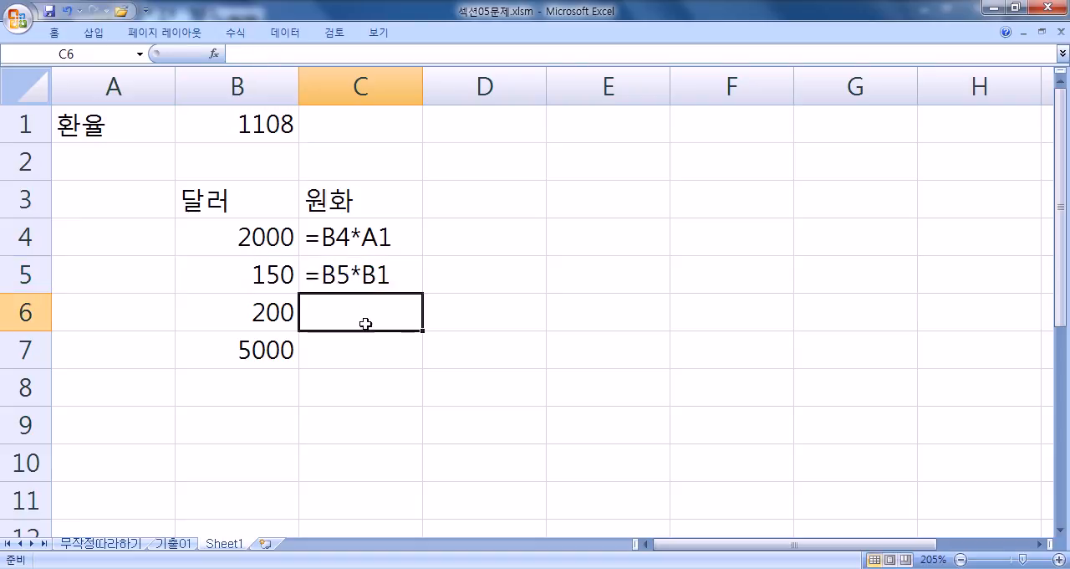
Step: Check the rate reference in C5's text and correct the C4 text to =B4*B1
{"action": "left_click", "coordinate": [372, 278]}
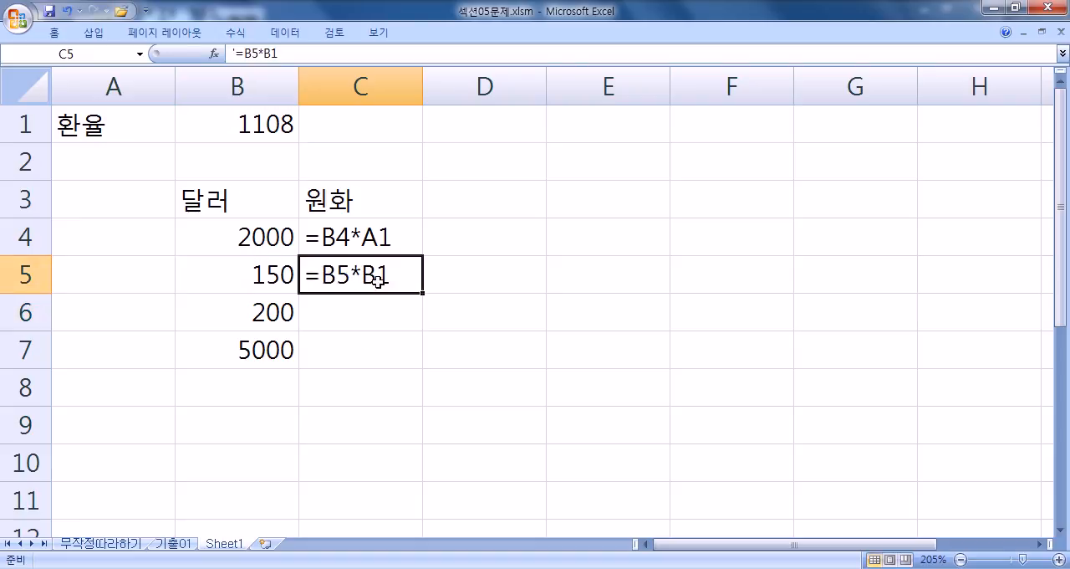
{"action": "key", "text": "F2"}
{"action": "left_click_drag", "start_coordinate": [374, 274], "coordinate": [396, 274]}
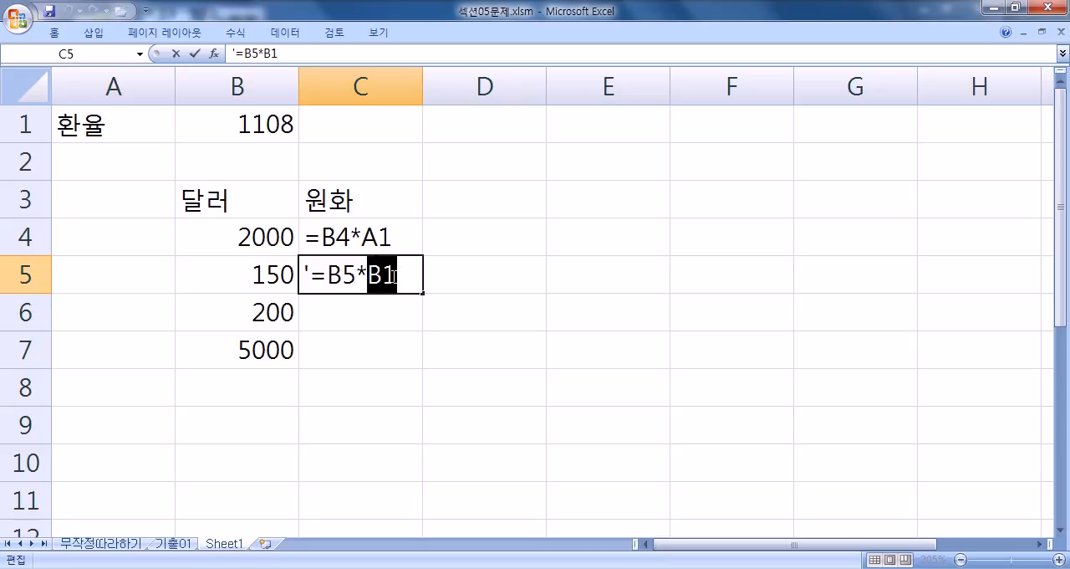
{"action": "left_click", "coordinate": [358, 238]}
{"action": "key", "text": "F2"}
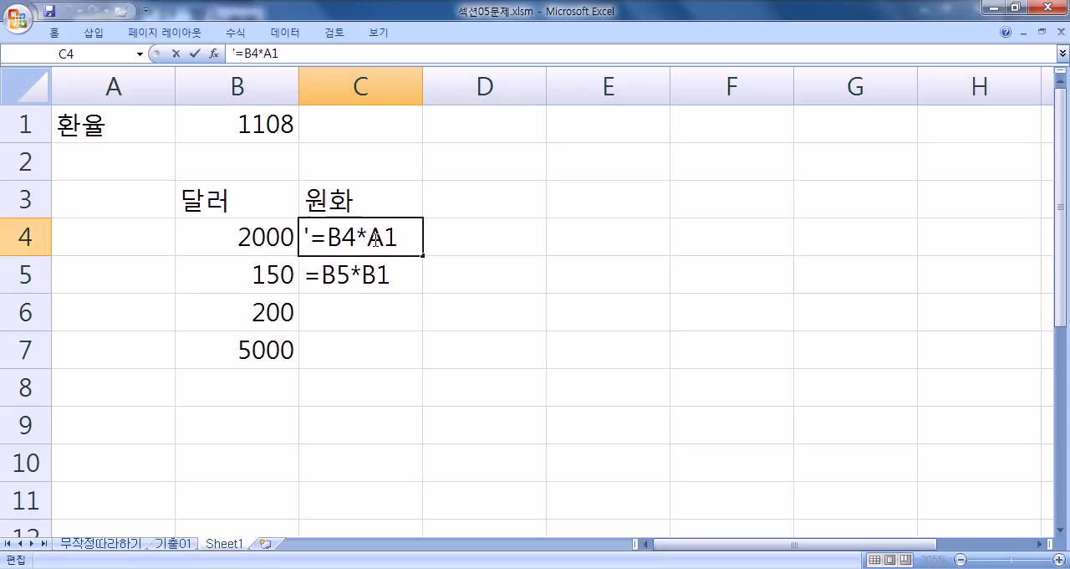
{"action": "key", "text": "Left"}
{"action": "key", "text": "Left"}
{"action": "type", "text": "ㅠ"}
{"action": "key", "text": "BackSpace"}
{"action": "type", "text": "ㅠ"}
{"action": "key", "text": "BackSpace"}
{"action": "type", "text": "B"}
{"action": "key", "text": "Delete"}
{"action": "key", "text": "Return"}
{"action": "key", "text": "Return"}
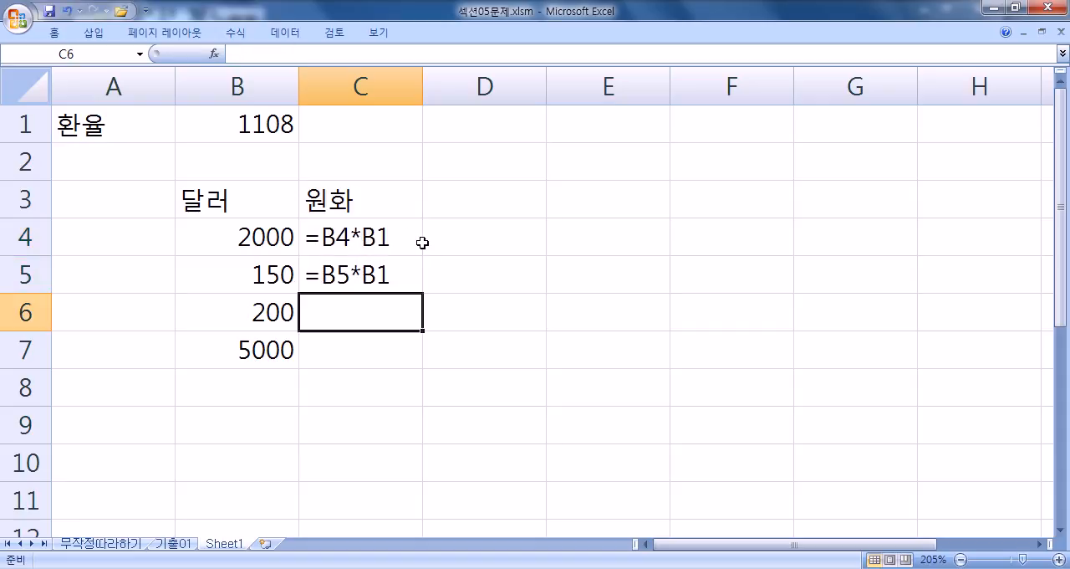
Step: Enter =B6*B1 as literal text in C6, with a leading apostrophe
{"action": "type", "text": "="}
{"action": "left_click", "coordinate": [261, 311]}
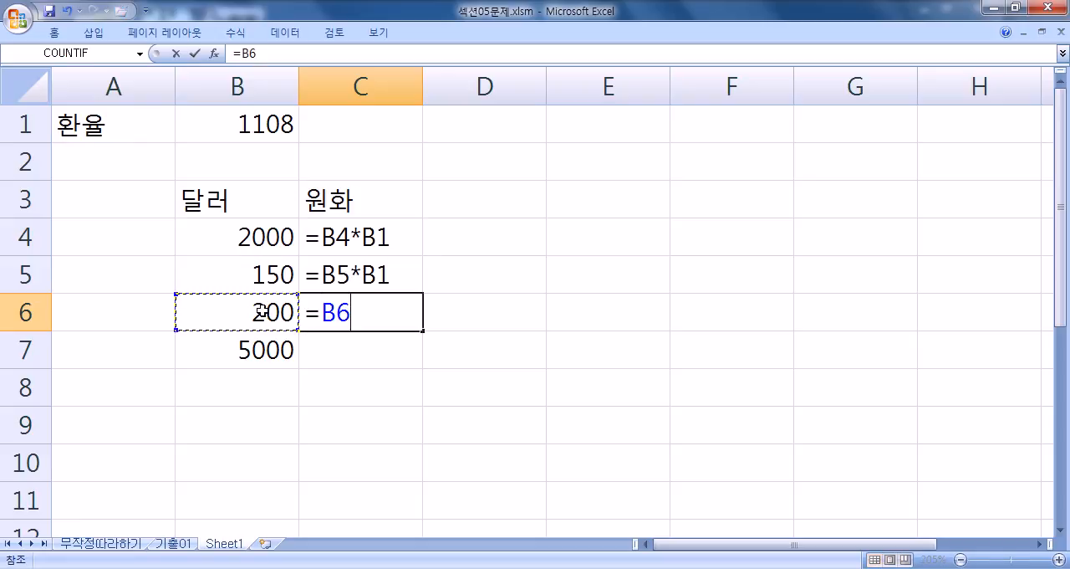
{"action": "type", "text": "*"}
{"action": "left_click", "coordinate": [263, 125]}
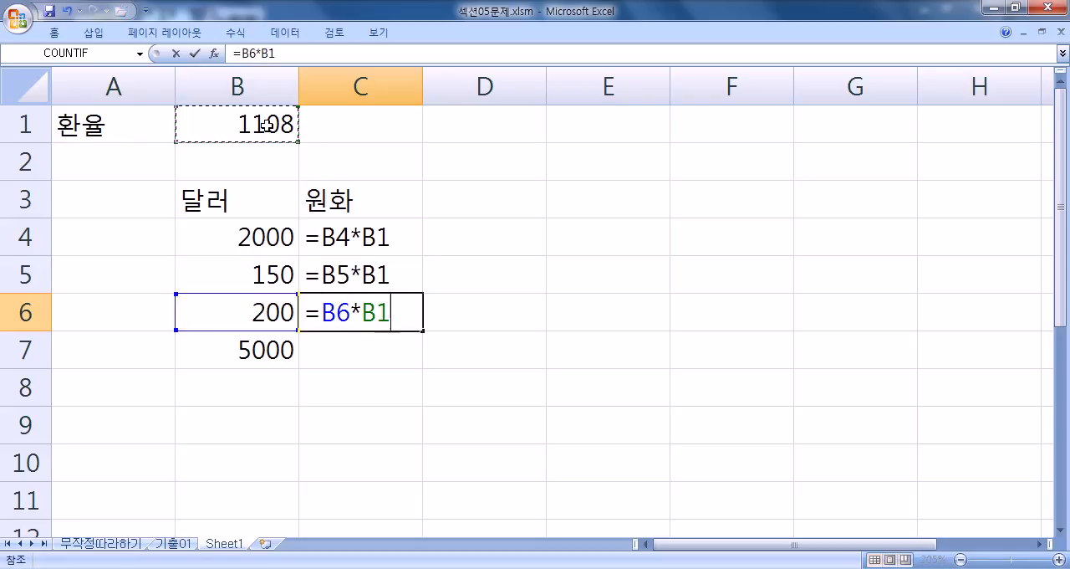
{"action": "left_click", "coordinate": [310, 313]}
{"action": "key", "text": "Return"}
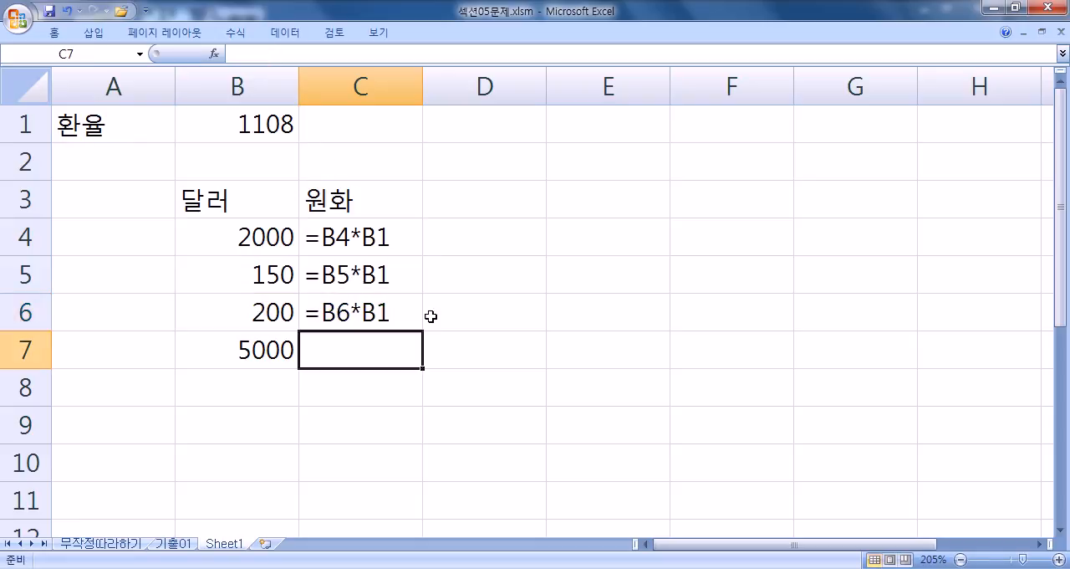
Step: Enter =B7*B1 as literal text in C7, with a leading apostrophe
{"action": "type", "text": "="}
{"action": "left_click", "coordinate": [254, 356]}
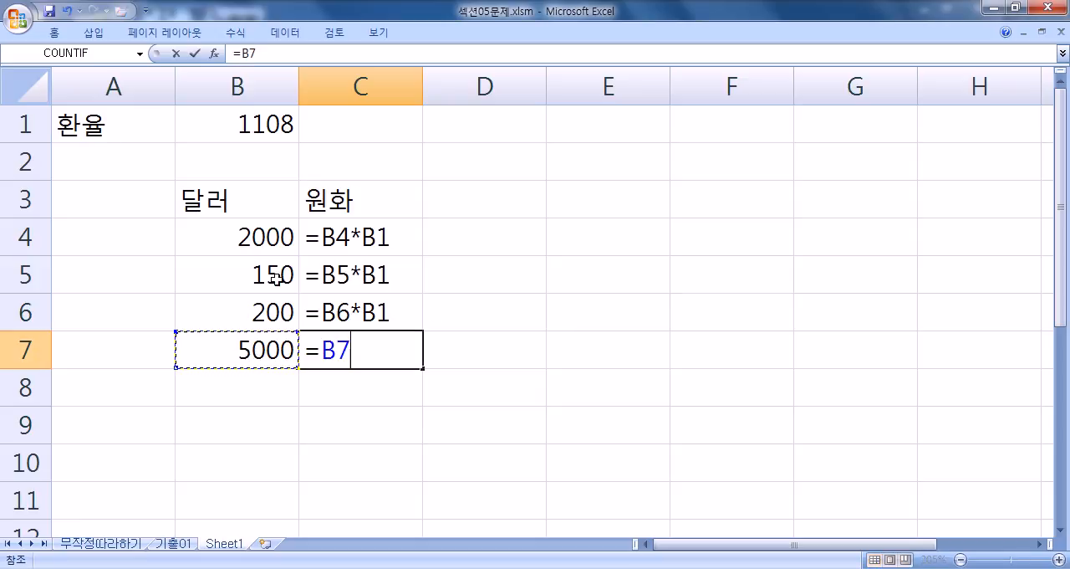
{"action": "type", "text": "*"}
{"action": "left_click", "coordinate": [256, 120]}
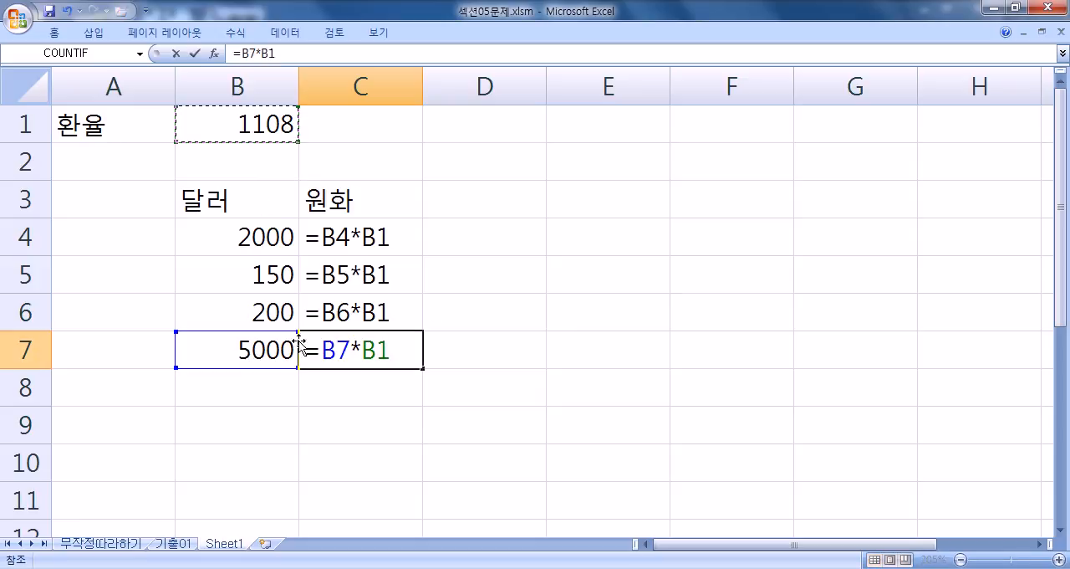
{"action": "left_click", "coordinate": [306, 351]}
{"action": "key", "text": "Return"}
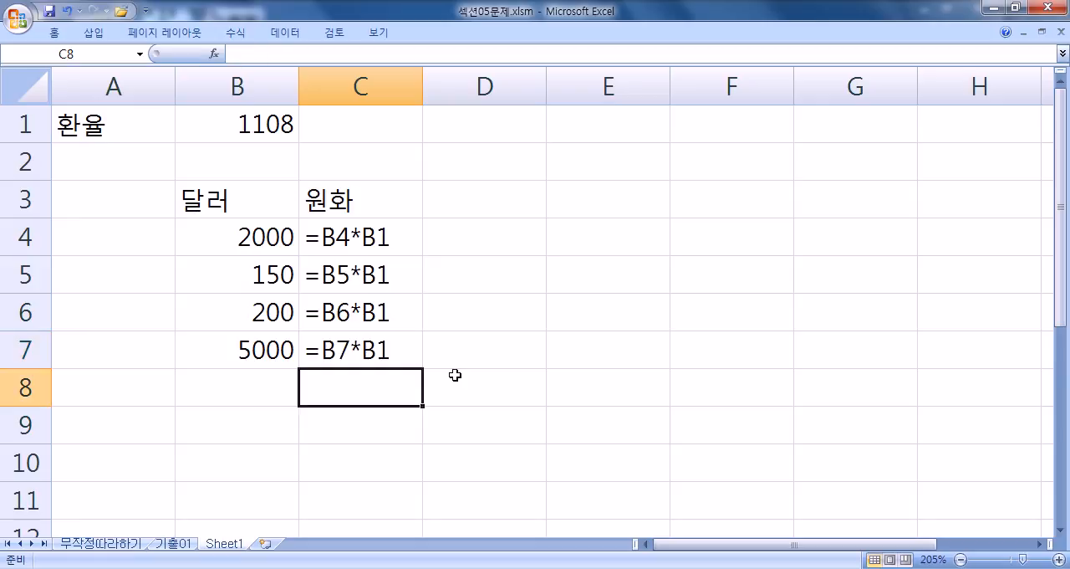
Step: Compare the written formulas in C4:C7 with the 달러 amounts and the exchange rate in B1 that they refer to
{"action": "left_click_drag", "start_coordinate": [378, 237], "coordinate": [385, 348]}
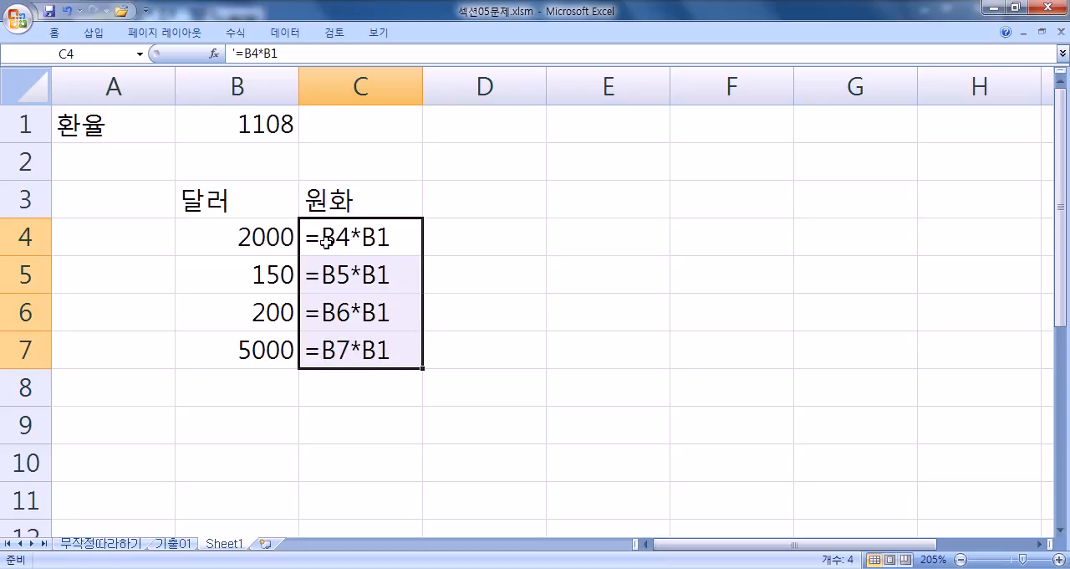
{"action": "left_click", "coordinate": [245, 242]}
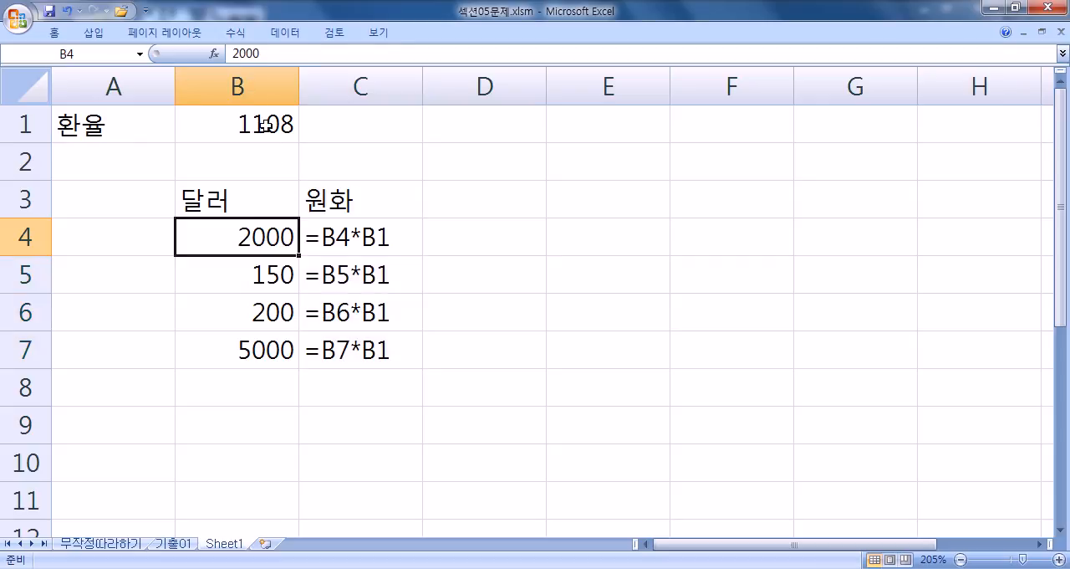
{"action": "left_click", "coordinate": [268, 127]}
{"action": "left_click", "coordinate": [331, 276]}
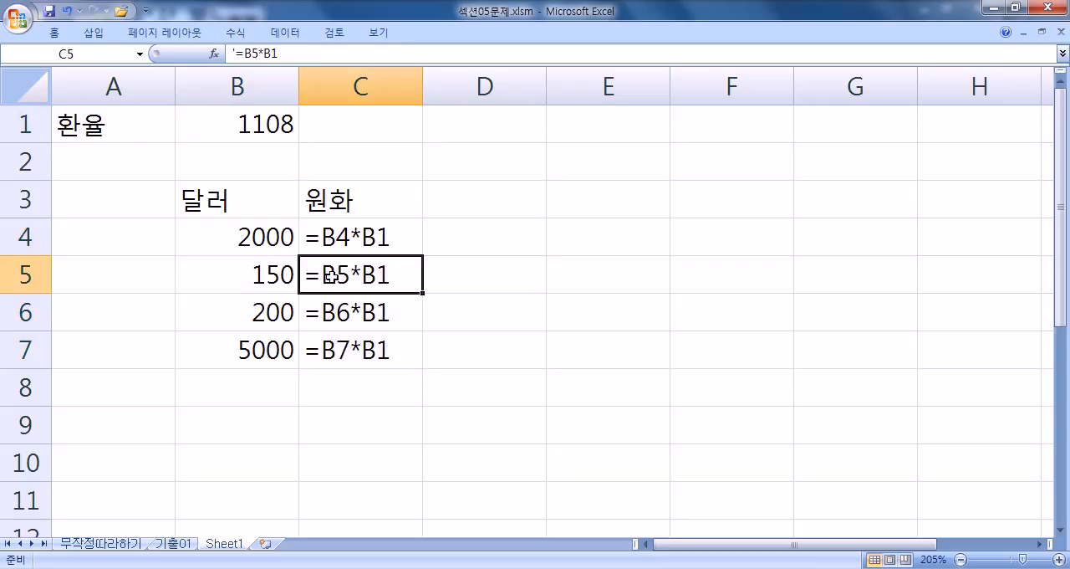
{"action": "left_click", "coordinate": [241, 284]}
{"action": "left_click", "coordinate": [347, 281]}
{"action": "left_click", "coordinate": [252, 135]}
{"action": "left_click", "coordinate": [276, 273]}
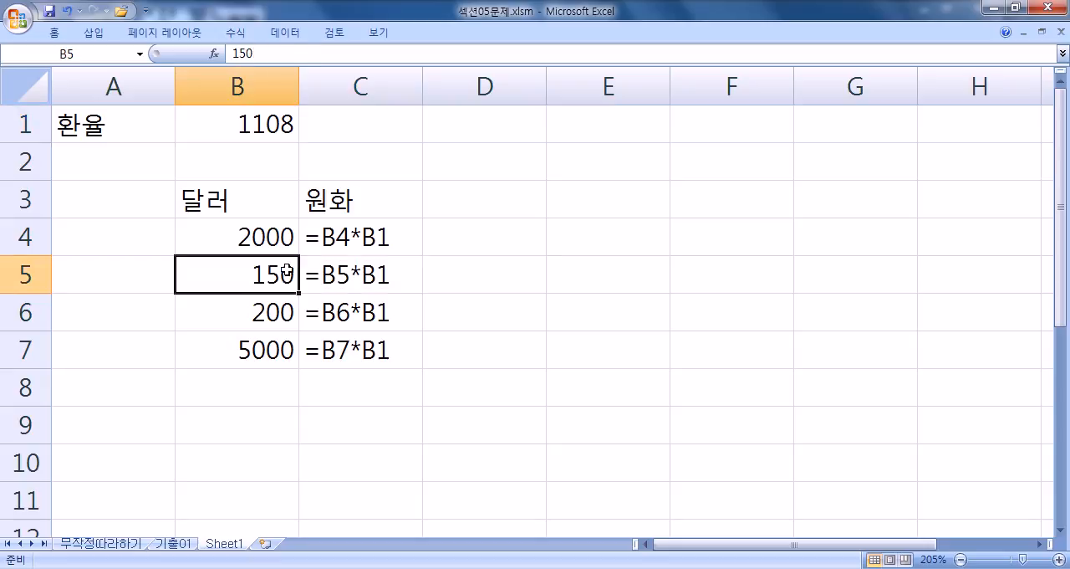
{"action": "left_click", "coordinate": [383, 383]}
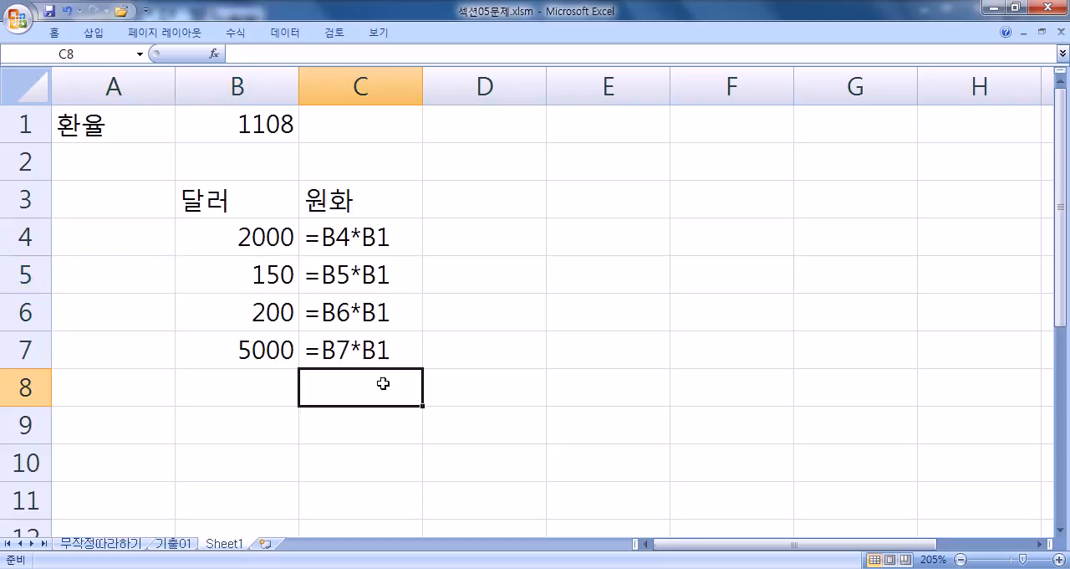
{"action": "left_click", "coordinate": [341, 237]}
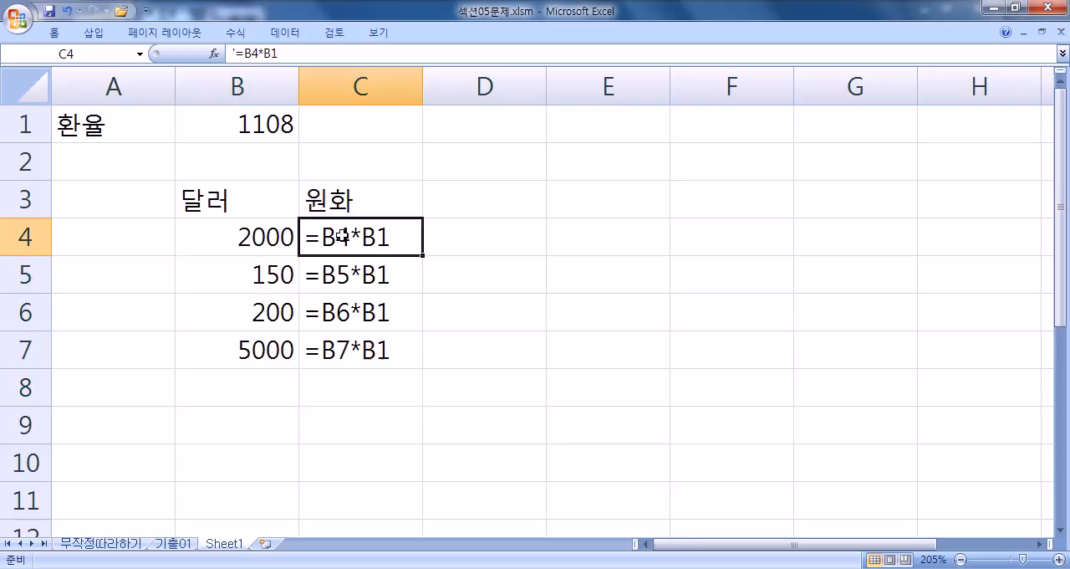
Step: Trace the text formulas in C4:C7 to their own rows' 달러 amounts in B4:B7 and the shared rate in B1
{"action": "left_click", "coordinate": [335, 272]}
{"action": "left_click", "coordinate": [335, 308]}
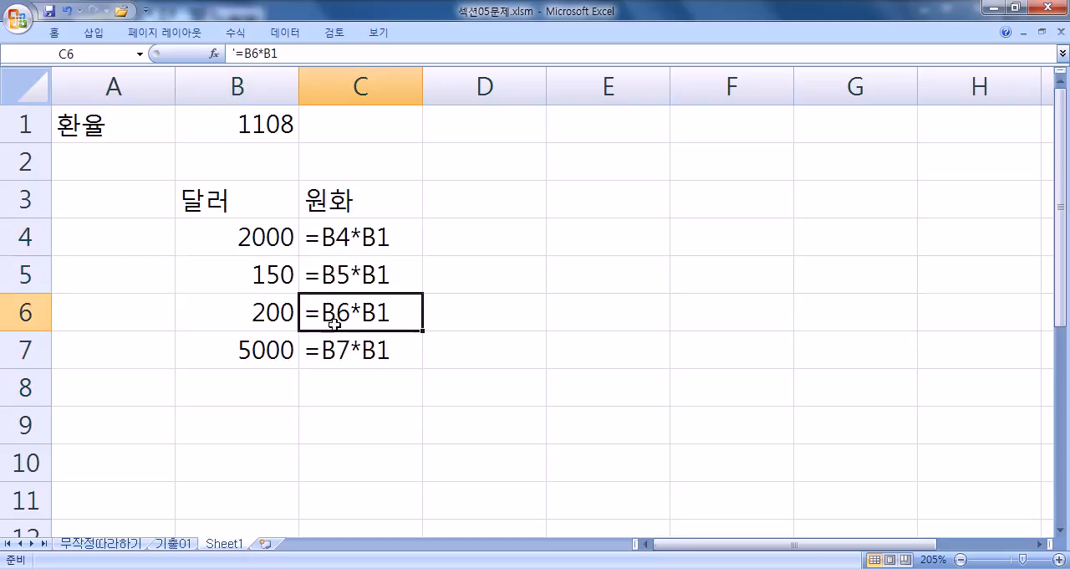
{"action": "left_click", "coordinate": [334, 343]}
{"action": "left_click_drag", "start_coordinate": [332, 241], "coordinate": [316, 336]}
{"action": "left_click_drag", "start_coordinate": [283, 233], "coordinate": [255, 350]}
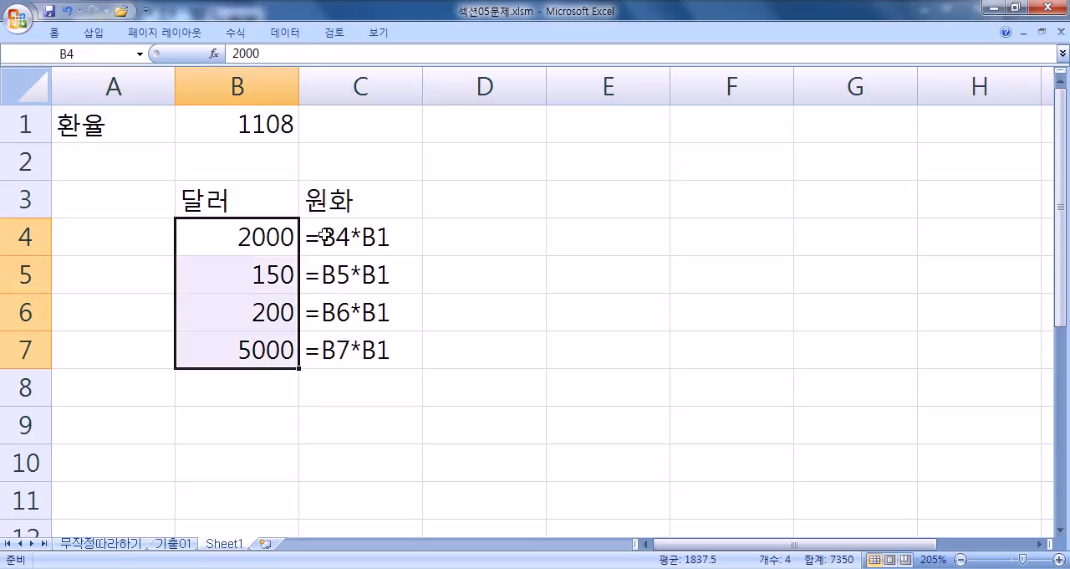
{"action": "left_click", "coordinate": [325, 237]}
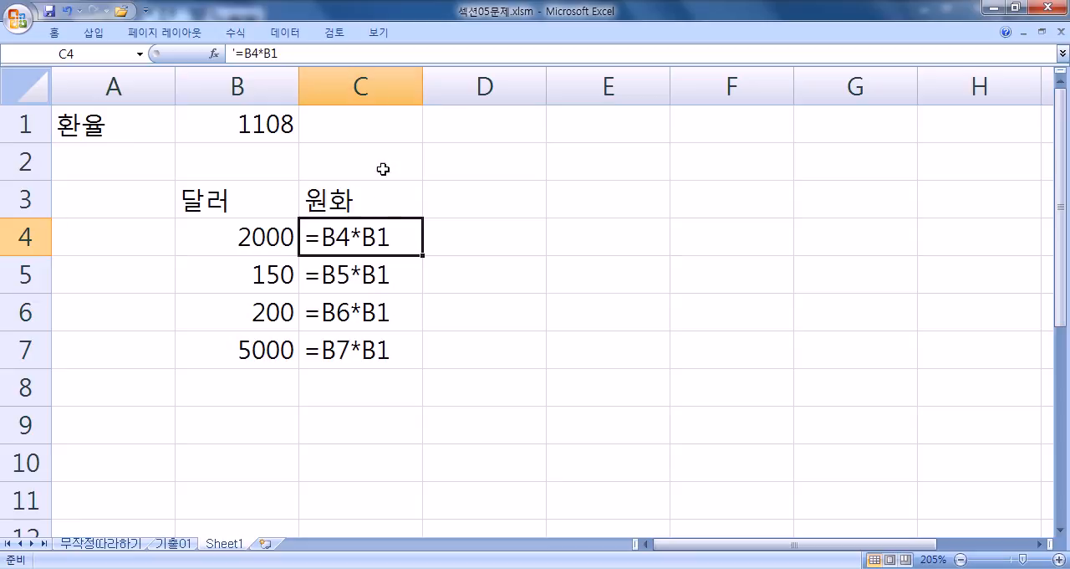
{"action": "left_click", "coordinate": [362, 84]}
{"action": "left_click", "coordinate": [25, 236]}
{"action": "left_click", "coordinate": [331, 238]}
{"action": "left_click", "coordinate": [252, 282]}
{"action": "left_click", "coordinate": [322, 282]}
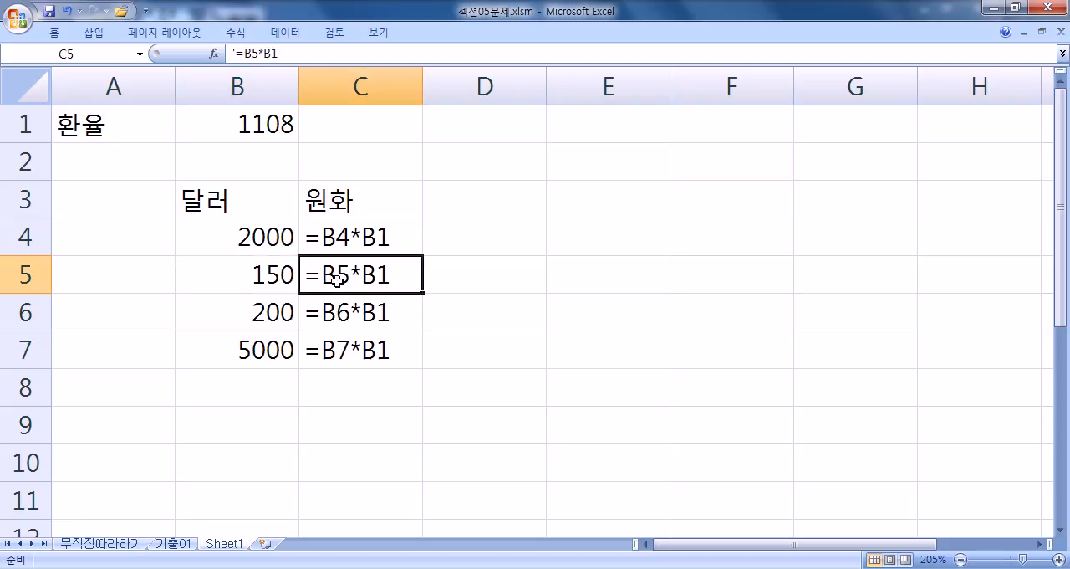
{"action": "left_click", "coordinate": [253, 283]}
{"action": "left_click", "coordinate": [349, 276]}
{"action": "left_click", "coordinate": [259, 125]}
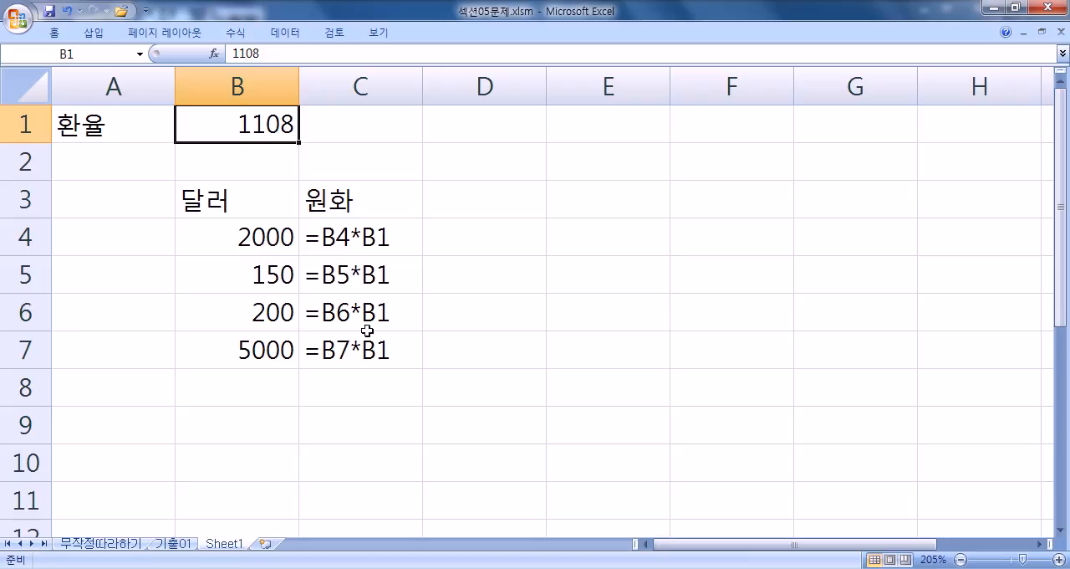
{"action": "left_click", "coordinate": [374, 386]}
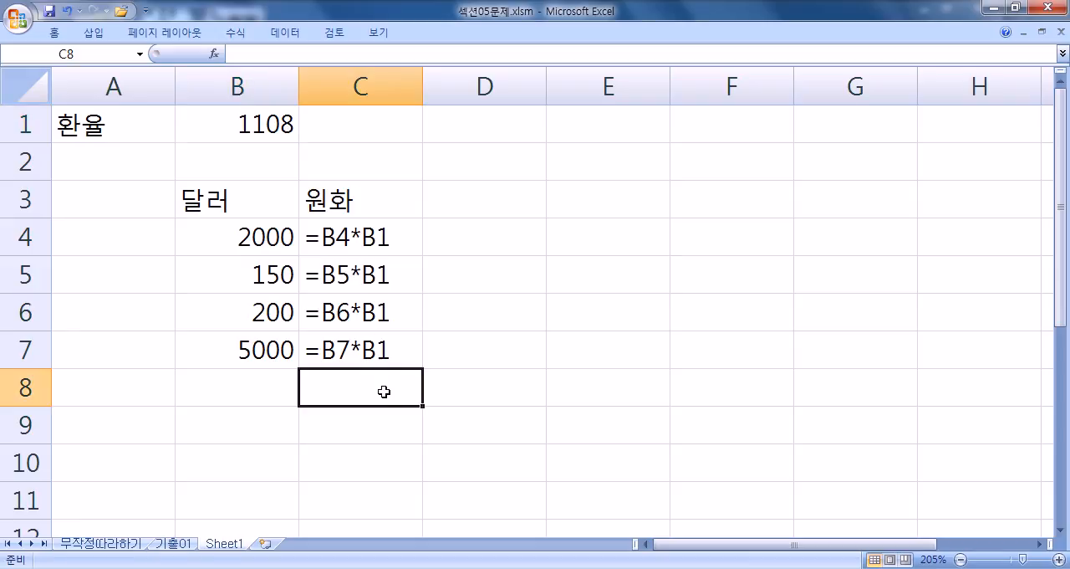
Step: Turn the text in C4 into a live formula with an absolute rate reference, =B4*$B$1
{"action": "left_click", "coordinate": [368, 236]}
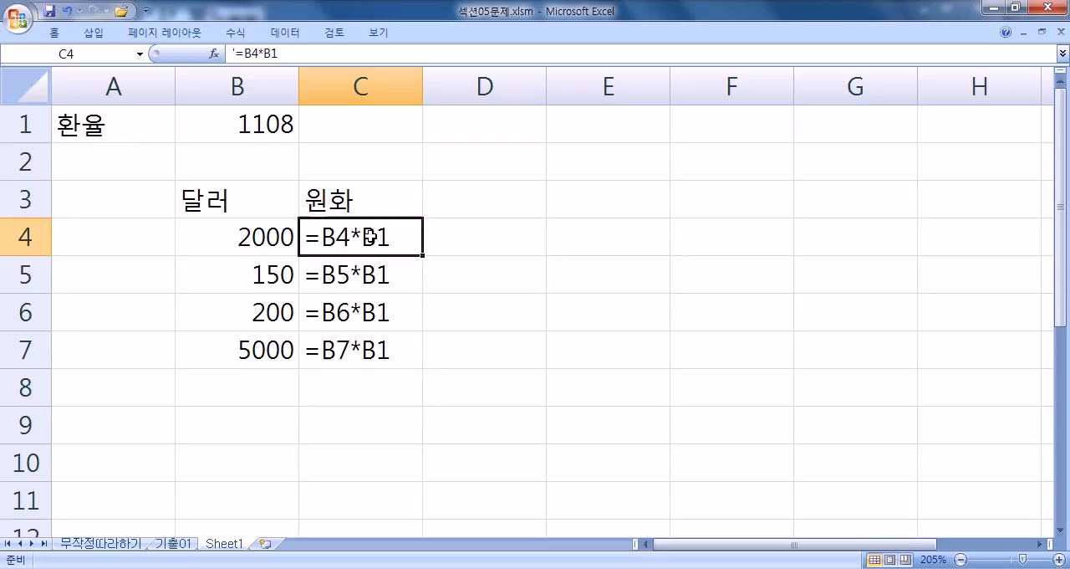
{"action": "key", "text": "F2"}
{"action": "left_click", "coordinate": [306, 239]}
{"action": "key", "text": "BackSpace"}
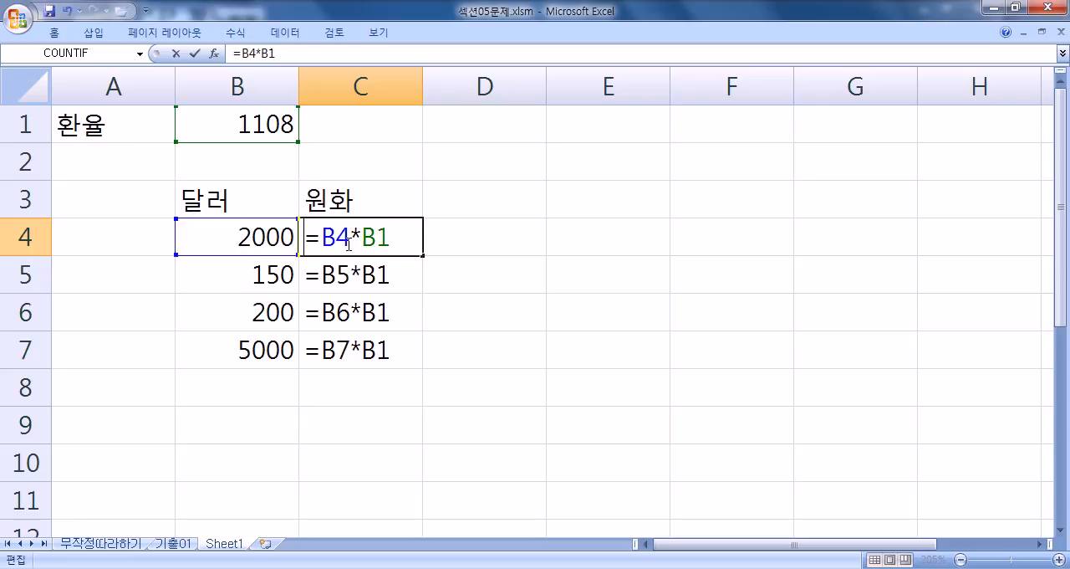
{"action": "left_click", "coordinate": [373, 236]}
{"action": "key", "text": "F4"}
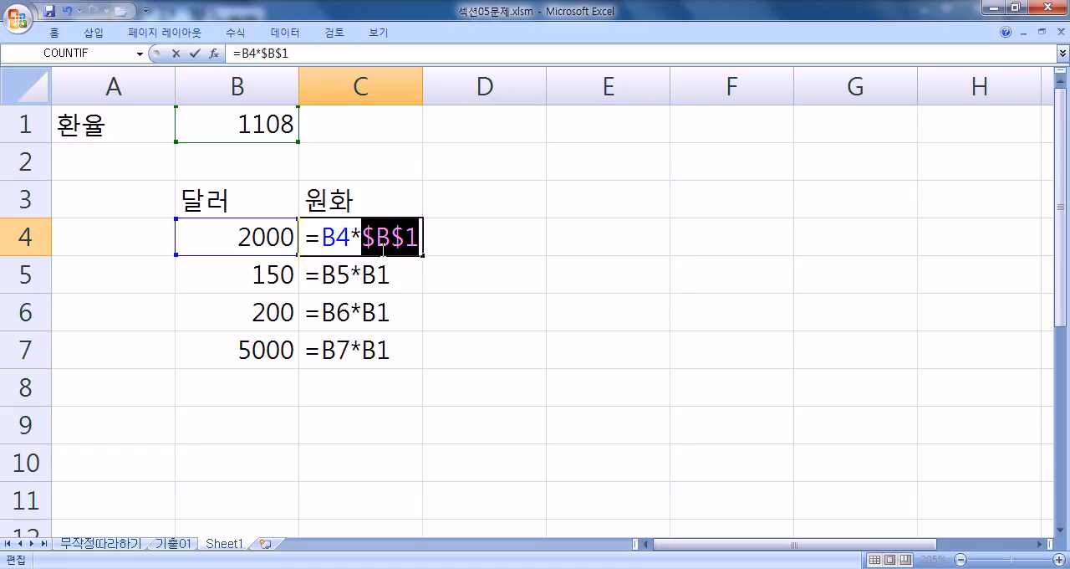
{"action": "key", "text": "Return"}
Step: Try clearing C5:C7 and filling C4's formula down to C7, and undo both changes
{"action": "left_click_drag", "start_coordinate": [393, 278], "coordinate": [391, 344]}
{"action": "key", "text": "Delete"}
{"action": "left_click", "coordinate": [393, 235]}
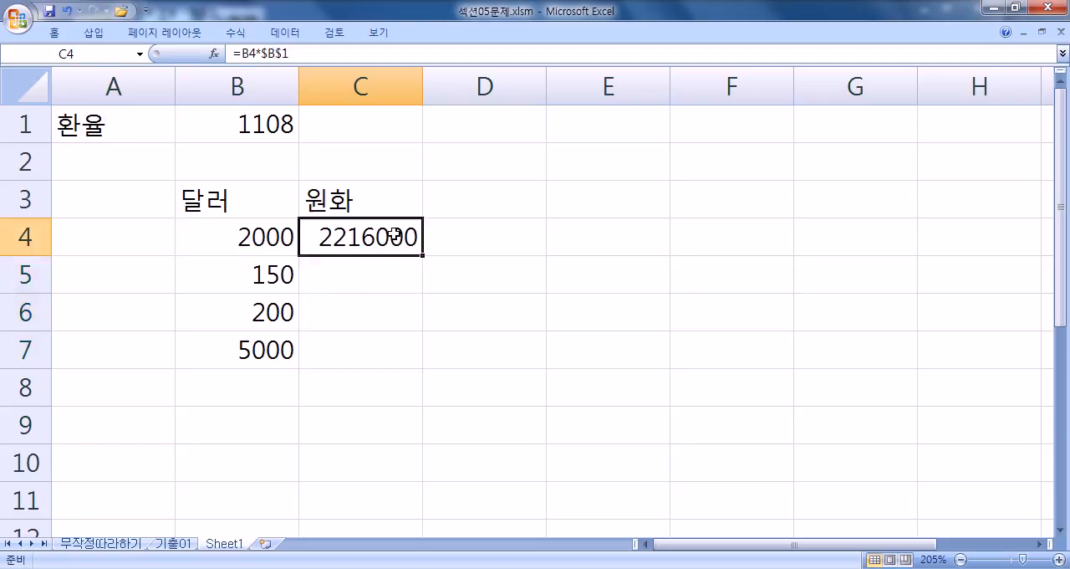
{"action": "left_click_drag", "start_coordinate": [425, 255], "coordinate": [416, 359]}
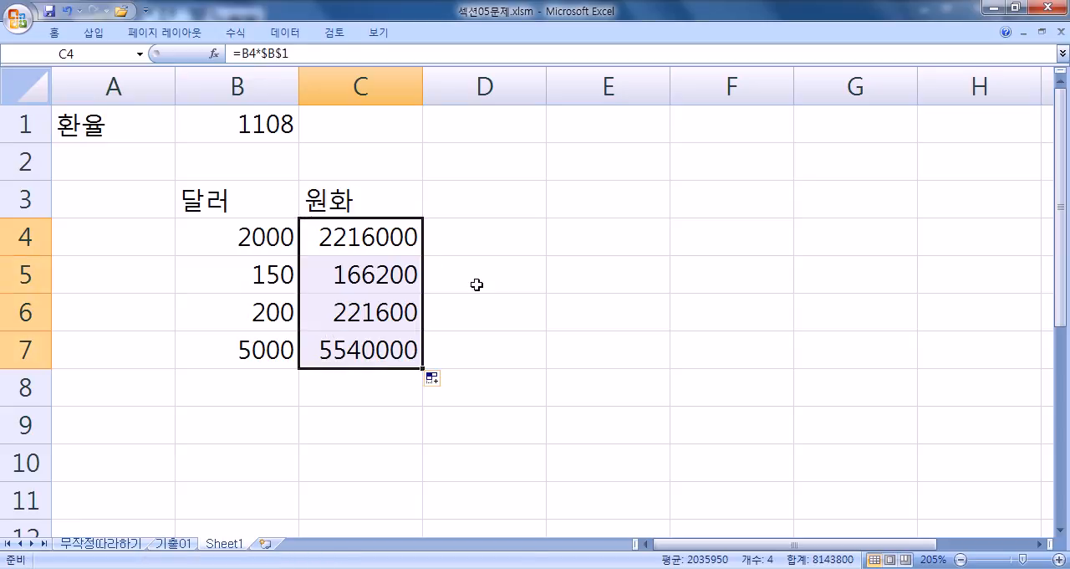
{"action": "key", "text": "ctrl+z"}
{"action": "key", "text": "ctrl+z"}
Step: Change C4's formula to the relative version =B4*B1 and fill it down through C7
{"action": "left_click", "coordinate": [381, 237]}
{"action": "double_click", "coordinate": [381, 237]}
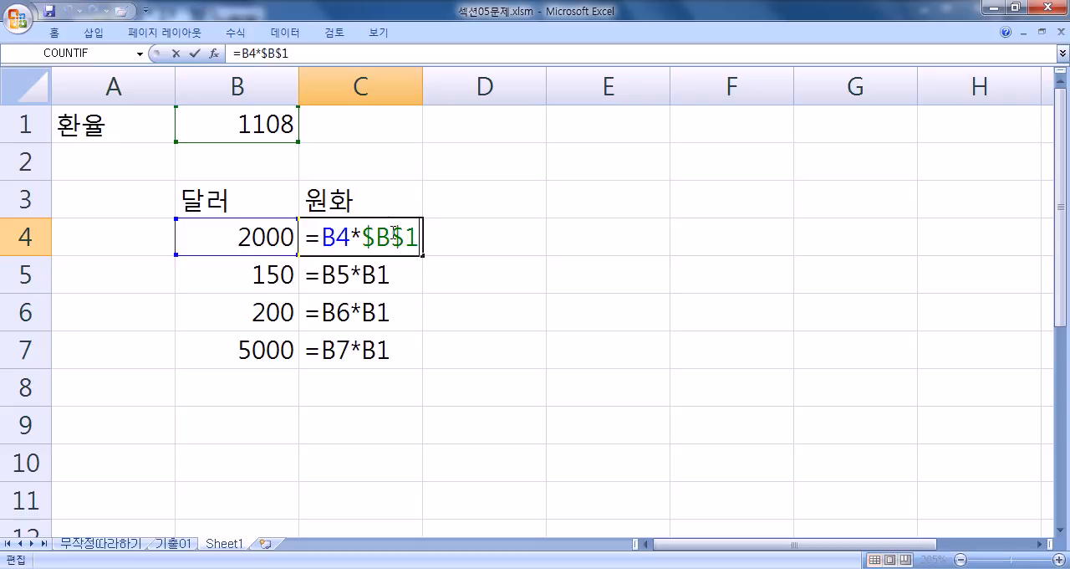
{"action": "key", "text": "F4"}
{"action": "key", "text": "F4"}
{"action": "key", "text": "F4"}
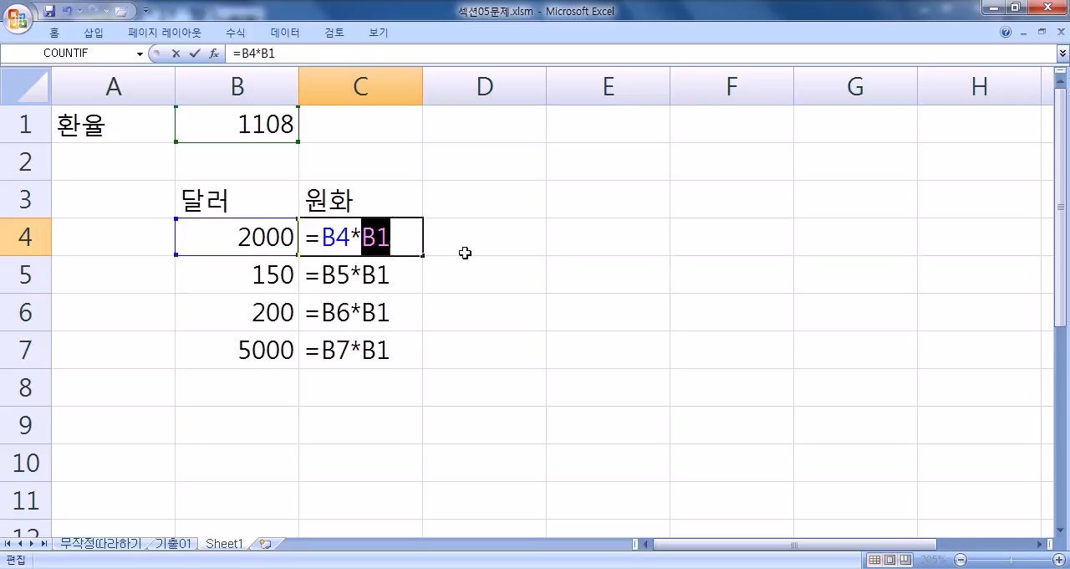
{"action": "key", "text": "Return"}
{"action": "left_click", "coordinate": [416, 243]}
{"action": "left_click_drag", "start_coordinate": [424, 254], "coordinate": [414, 362]}
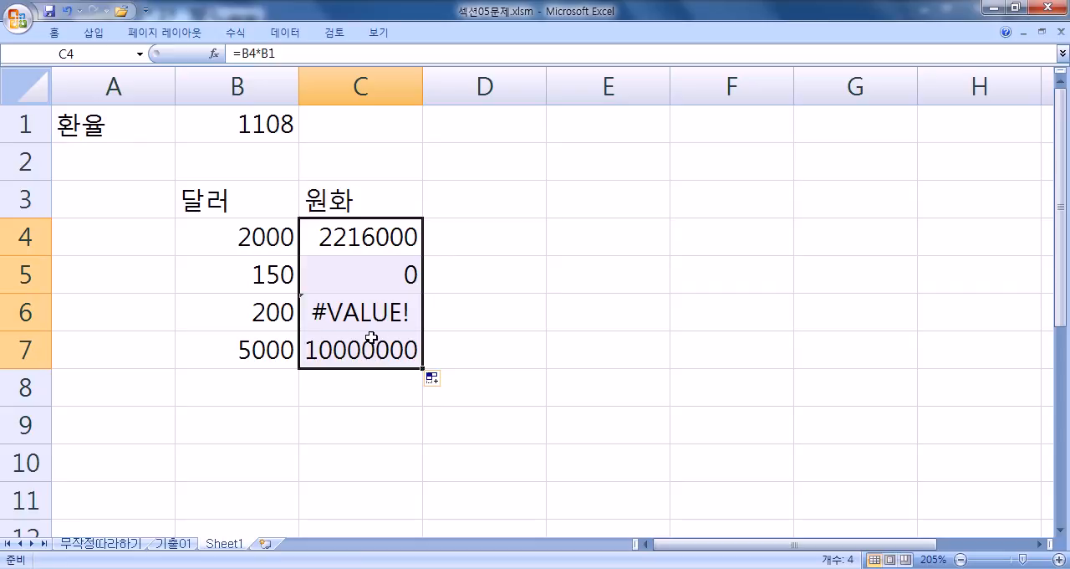
Step: Inspect the filled formulas in C4 through C7 and the cells each one references
{"action": "double_click", "coordinate": [388, 236]}
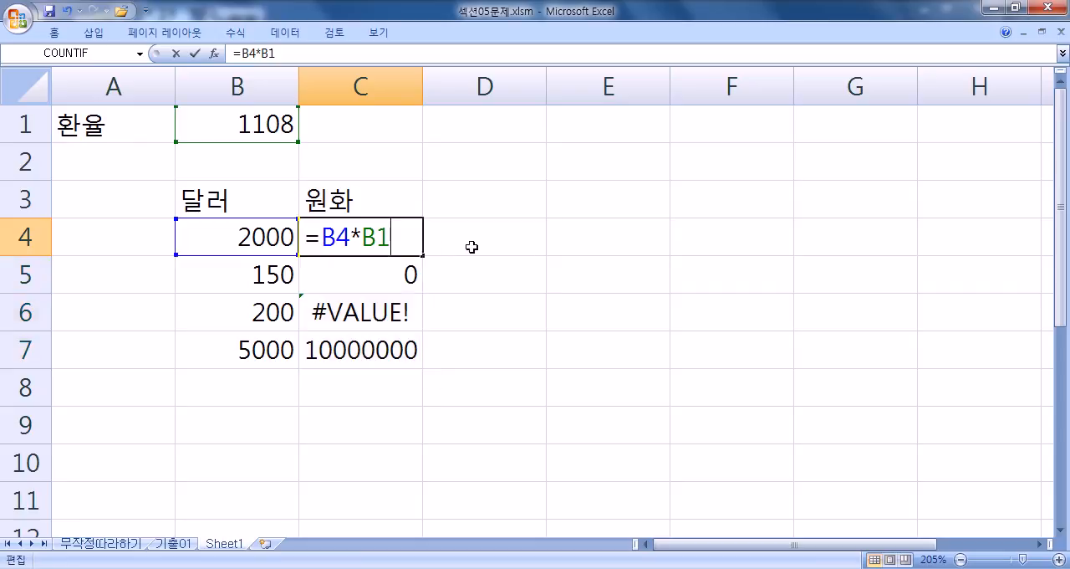
{"action": "key", "text": "Escape"}
{"action": "double_click", "coordinate": [417, 284]}
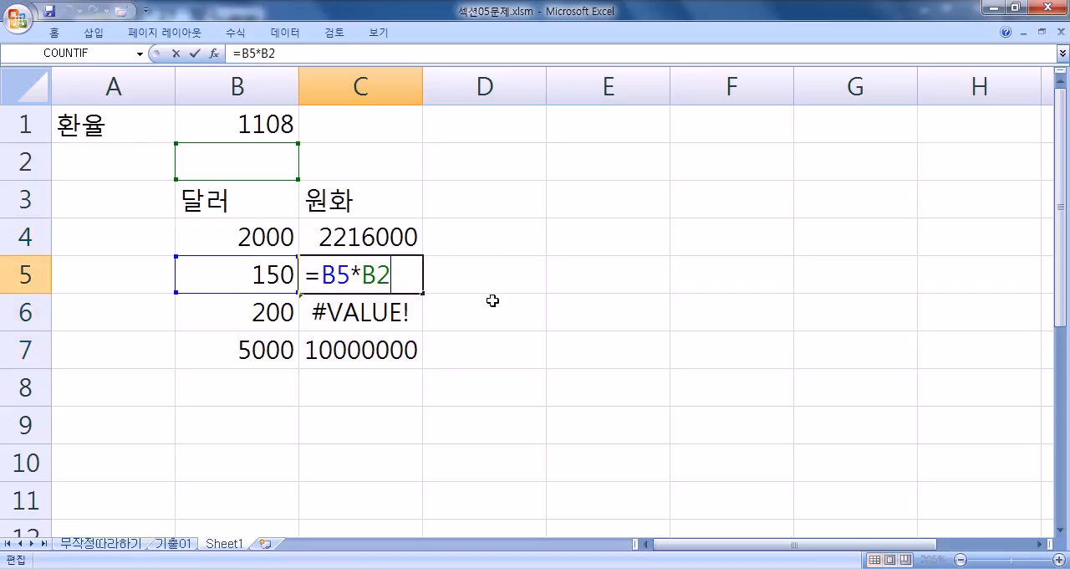
{"action": "key", "text": "Escape"}
{"action": "double_click", "coordinate": [423, 314]}
{"action": "key", "text": "Escape"}
{"action": "double_click", "coordinate": [371, 339]}
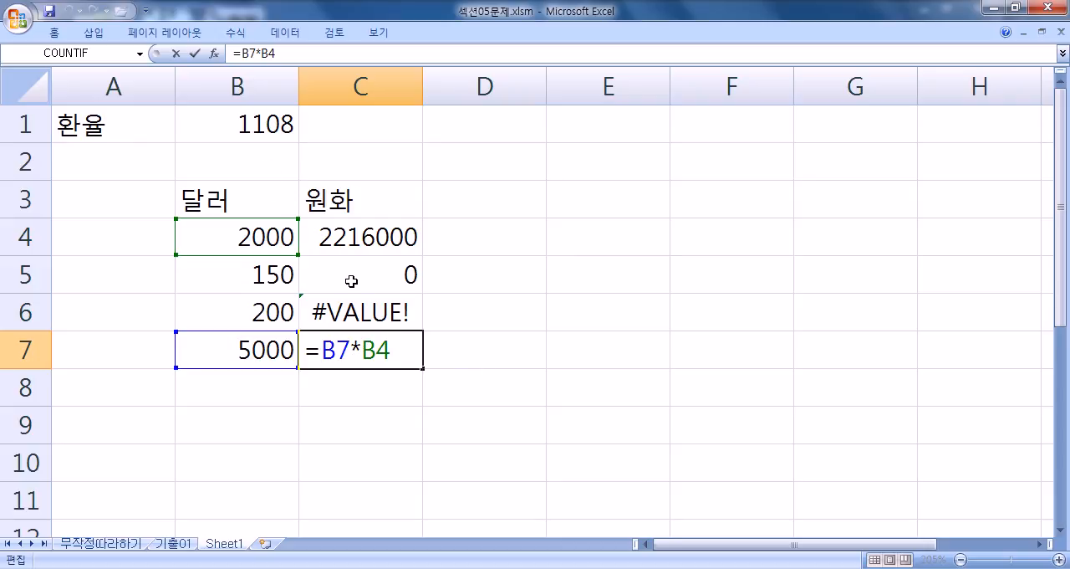
{"action": "key", "text": "ctrl+Return"}
Step: Go through C4:C7 again, comparing how the rate reference shifts from row to row in each formula
{"action": "left_click", "coordinate": [353, 239]}
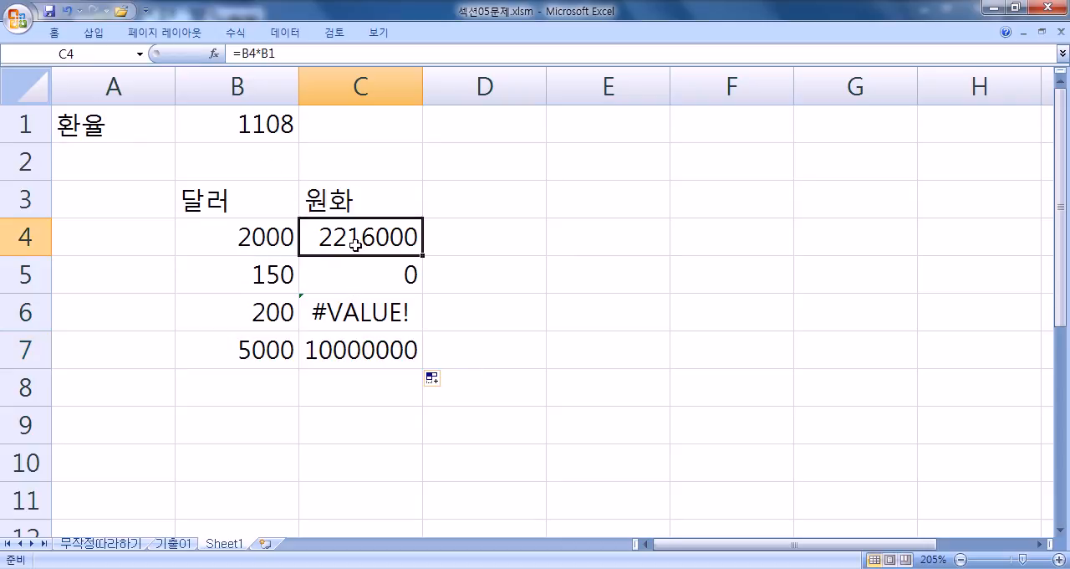
{"action": "double_click", "coordinate": [352, 242]}
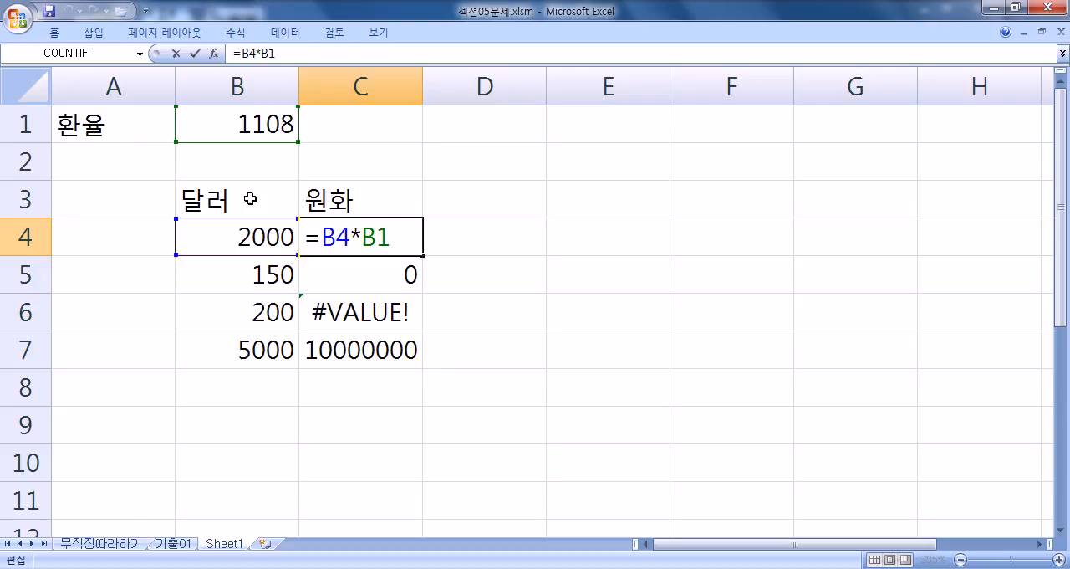
{"action": "key", "text": "ctrl+Return"}
{"action": "left_click", "coordinate": [352, 261]}
{"action": "double_click", "coordinate": [358, 270]}
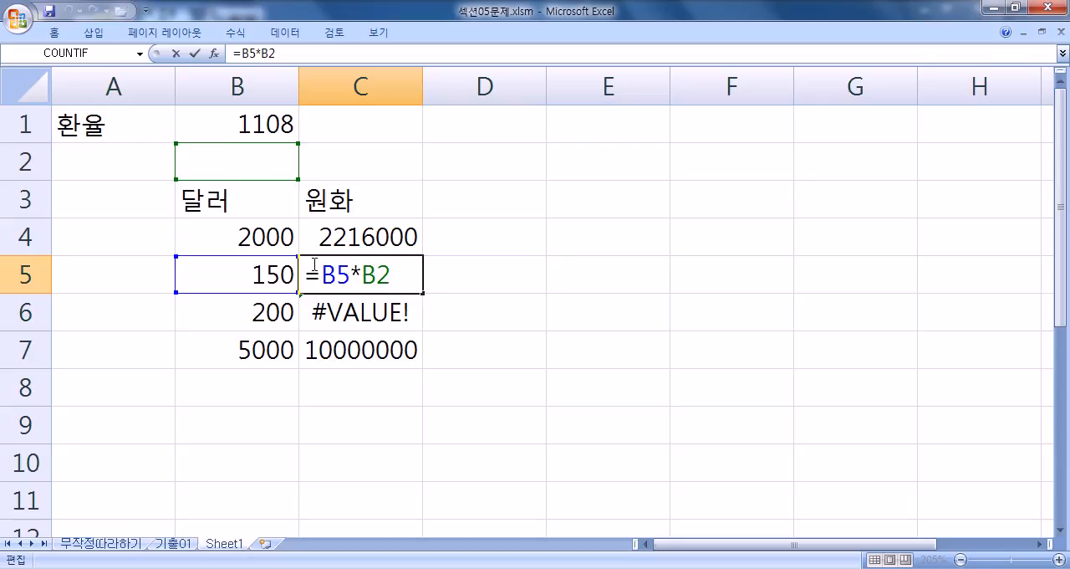
{"action": "key", "text": "ctrl+Return"}
{"action": "double_click", "coordinate": [346, 316]}
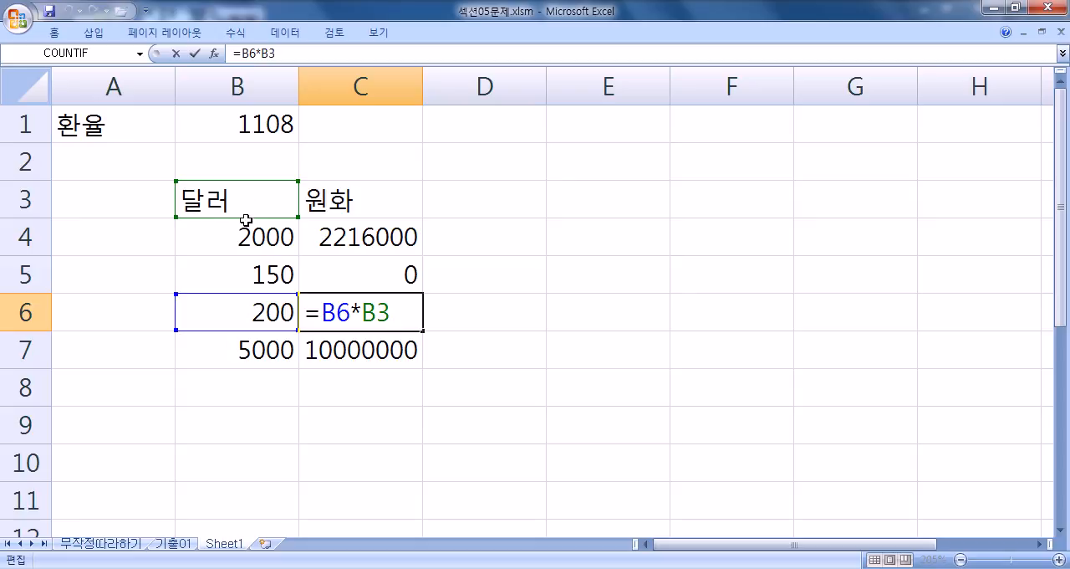
{"action": "key", "text": "Escape"}
{"action": "double_click", "coordinate": [326, 349]}
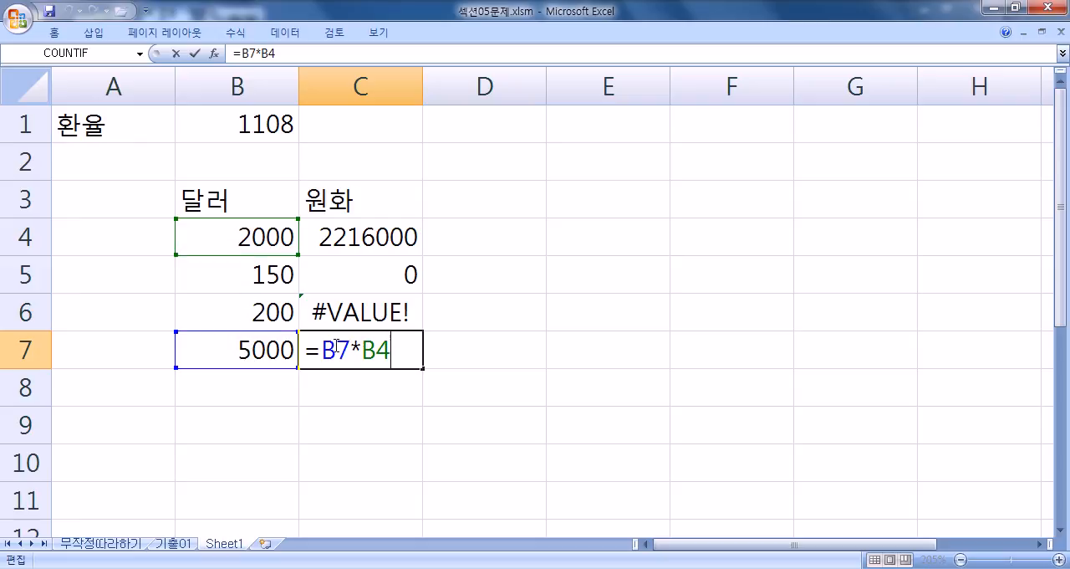
Step: Set C4's formula to =B4*$B$1 and fill it down through C7
{"action": "left_click", "coordinate": [382, 242]}
{"action": "double_click", "coordinate": [383, 243]}
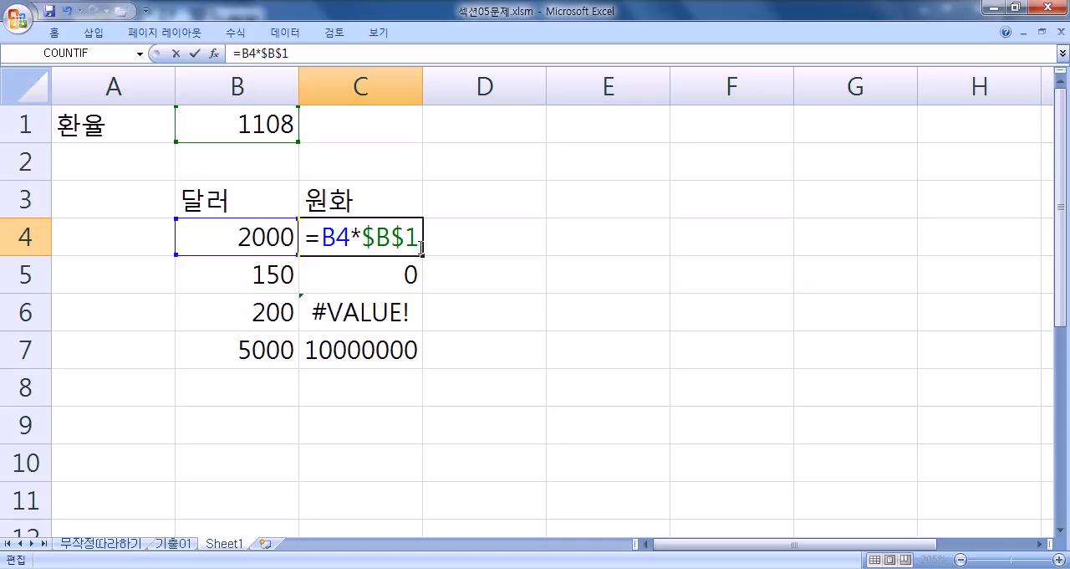
{"action": "key", "text": "Return"}
{"action": "left_click", "coordinate": [403, 237]}
{"action": "left_click_drag", "start_coordinate": [423, 254], "coordinate": [410, 365]}
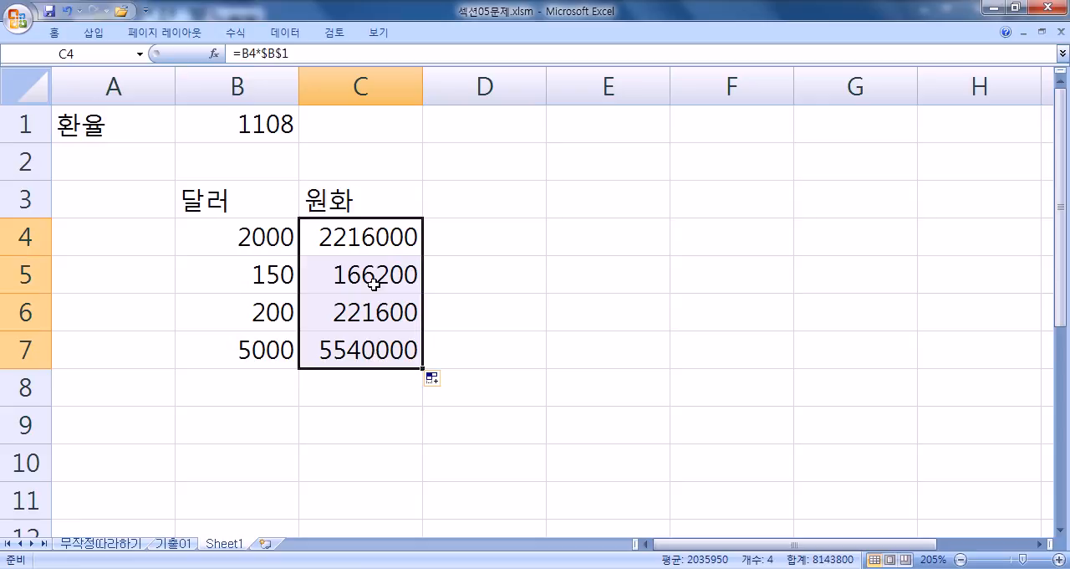
Step: Copy C4's formula =B4*$B$1 and paste it into the Notepad notes below a new dashed separator line
{"action": "left_click", "coordinate": [368, 236]}
{"action": "left_click_drag", "start_coordinate": [314, 55], "coordinate": [198, 63]}
{"action": "key", "text": "ctrl+c"}
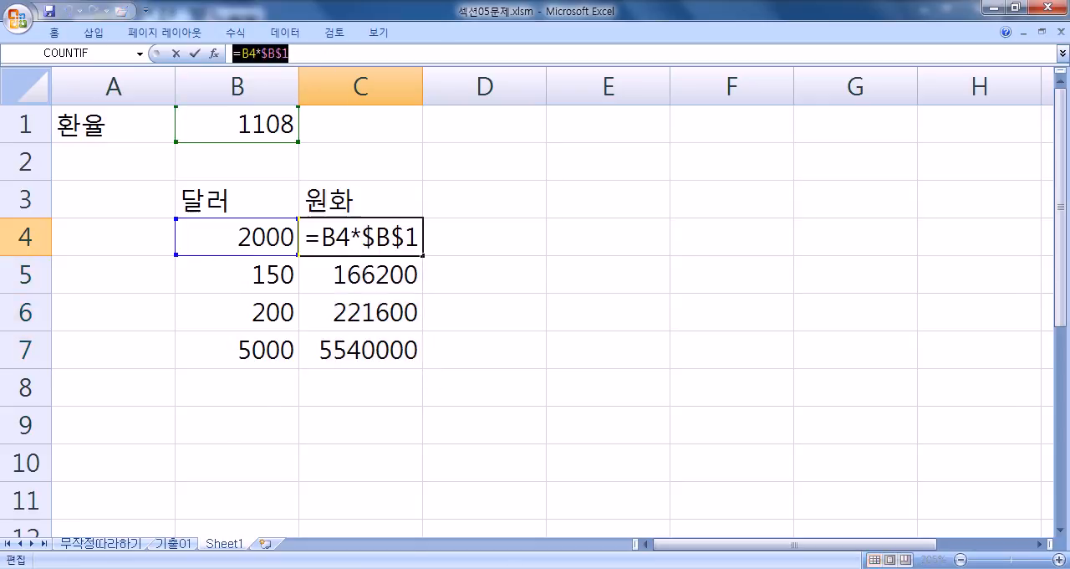
{"action": "key", "text": "alt+Tab"}
{"action": "type", "text": "----------------------"}
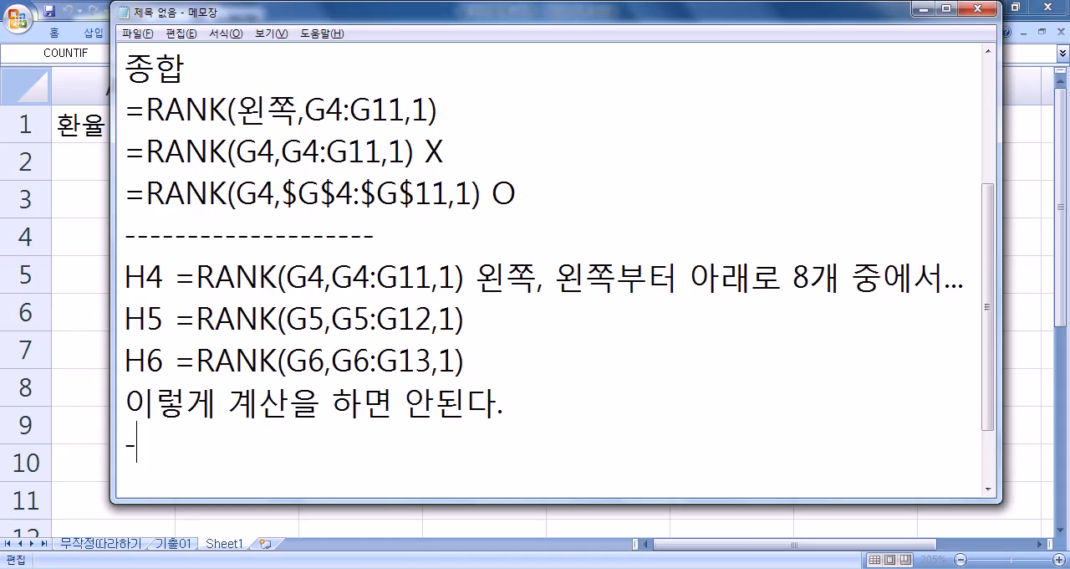
{"action": "key", "text": "BackSpace"}
{"action": "key", "text": "BackSpace"}
{"action": "key", "text": "Return"}
{"action": "key", "text": "ctrl+v"}
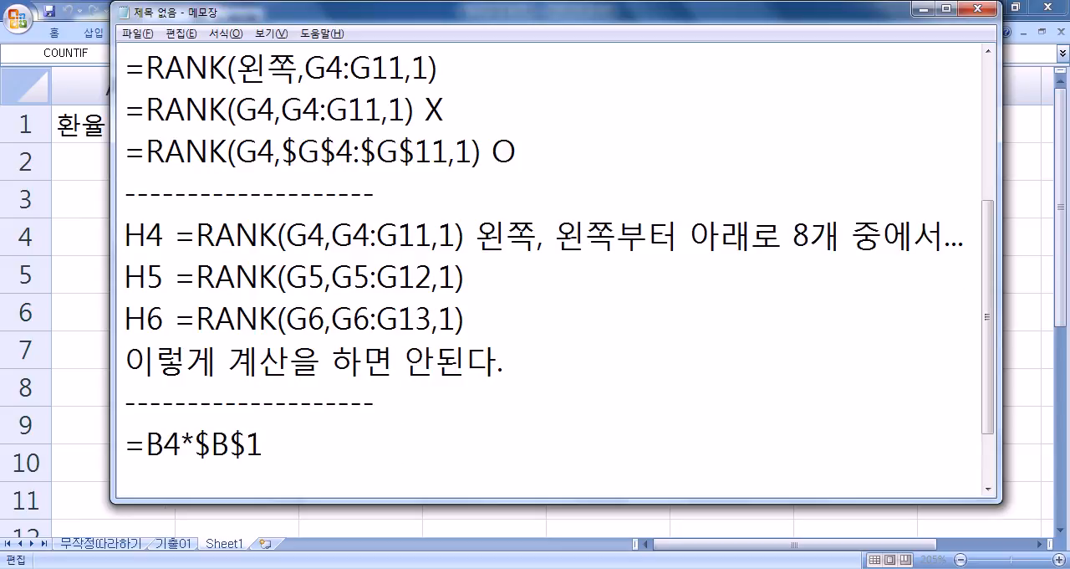
Step: Annotate the pasted formula after a colon with B4(상대적주소, 상대적참조)
{"action": "type", "text": "B4"}
{"action": "key", "text": "Left"}
{"action": "key", "text": "Left"}
{"action": "key", "text": "Left"}
{"action": "type", "text": ":"}
{"action": "key", "text": "Left"}
{"action": "key", "text": "End"}
{"action": "type", "text": "(상ㅈ"}
{"action": "key", "text": "BackSpace"}
{"action": "type", "text": "대적"}
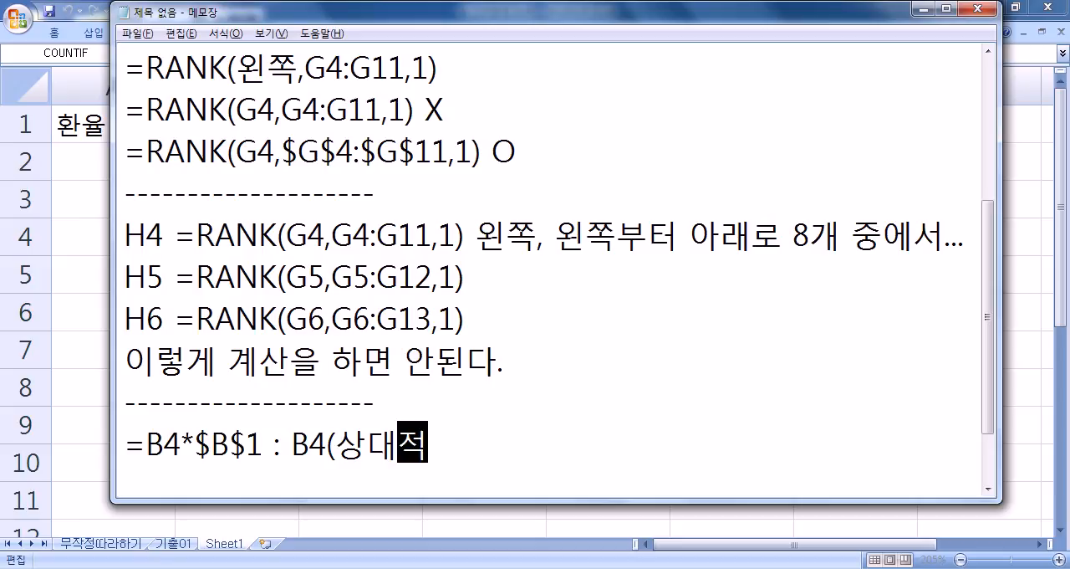
{"action": "type", "text": "주"}
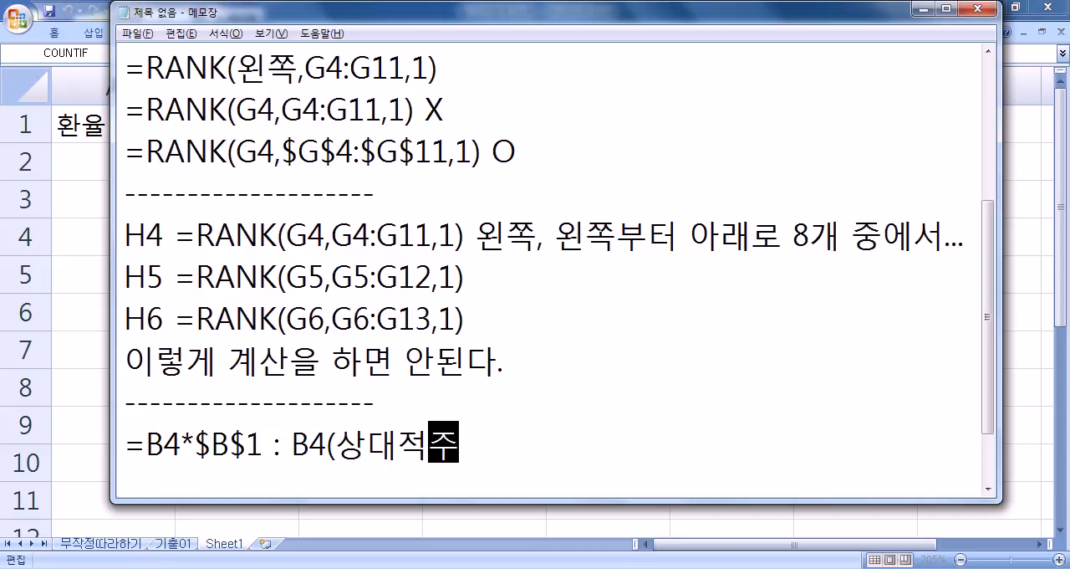
{"action": "type", "text": "소, 상대적참조"}
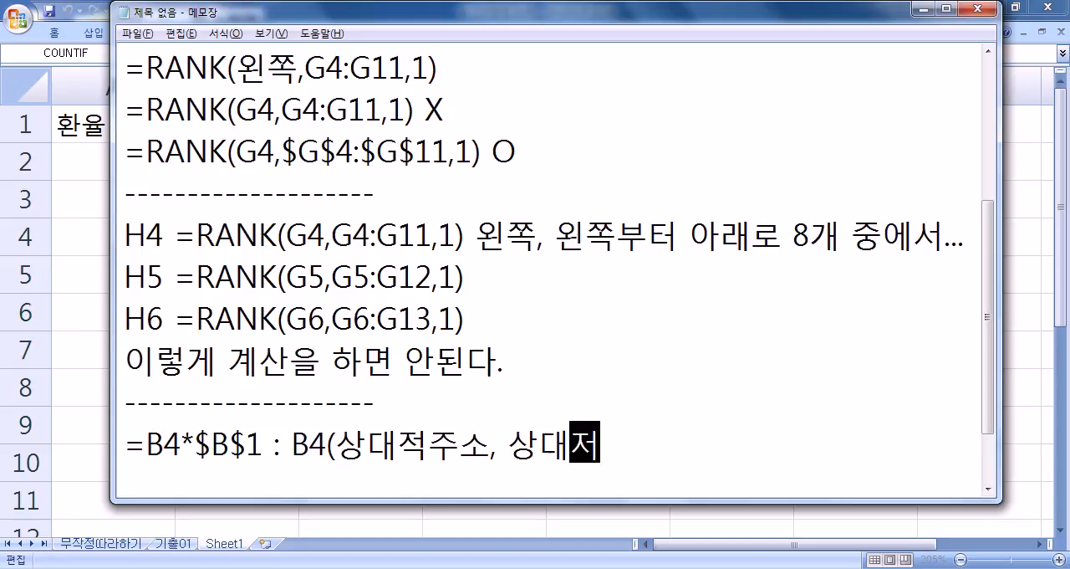
{"action": "type", "text": "), $B$1(절대)"}
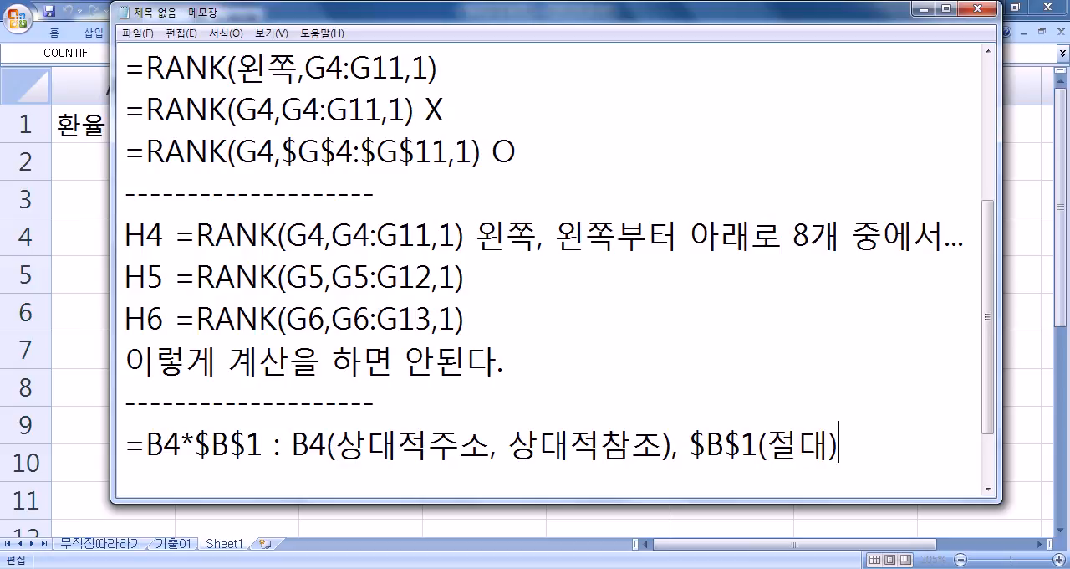
Step: Add the mixed reference B$4 on a new line, aligned beneath B4 in the line above
{"action": "key", "text": "Return"}
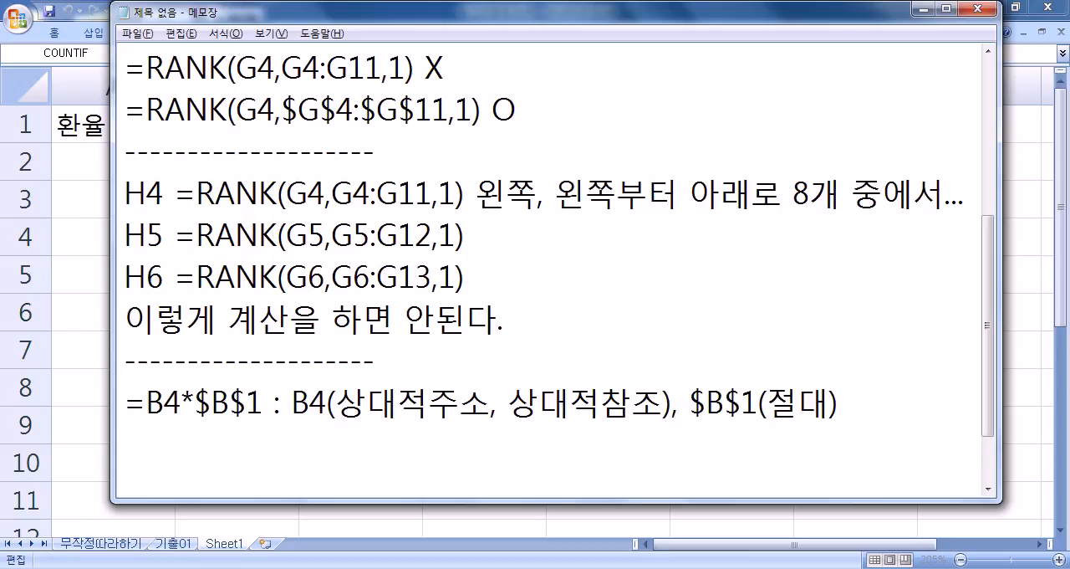
{"action": "type", "text": "ㅠ$"}
{"action": "key", "text": "BackSpace"}
{"action": "key", "text": "BackSpace"}
{"action": "type", "text": "B"}
{"action": "type", "text": "$#"}
{"action": "key", "text": "BackSpace"}
{"action": "type", "text": "1"}
{"action": "key", "text": "Left"}
{"action": "key", "text": "Left"}
{"action": "key", "text": "Right"}
{"action": "type", "text": "4"}
{"action": "key", "text": "Delete"}
{"action": "key", "text": "Left"}
{"action": "key", "text": "Left"}
{"action": "key", "text": "Left"}
{"action": "key", "text": "Left"}
{"action": "key", "text": "Left"}
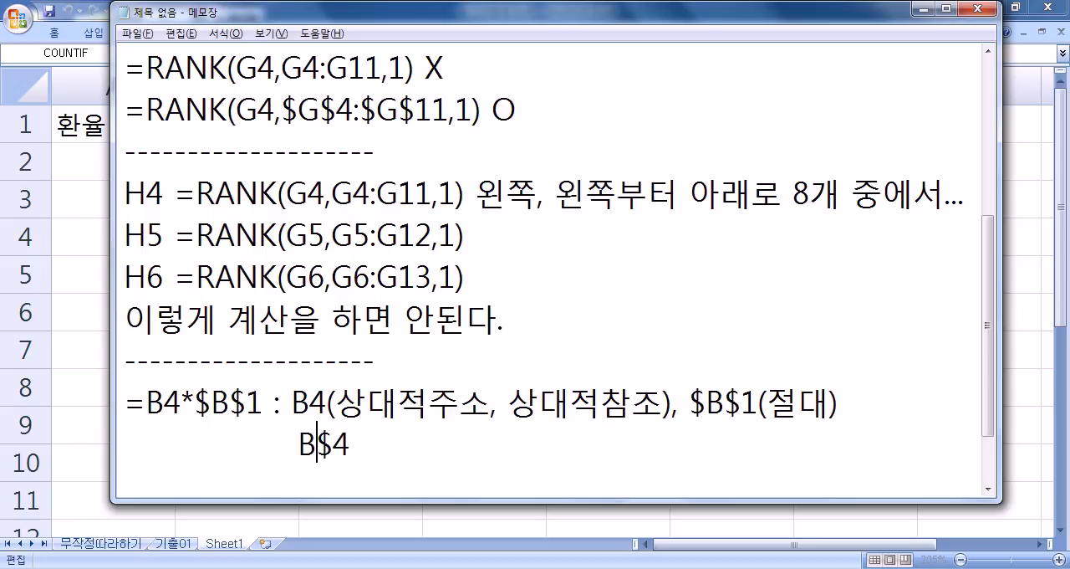
{"action": "key", "text": "Delete"}
Step: Append the second mixed reference, $B4, after B$4 and a comma
{"action": "key", "text": "End"}
{"action": "type", "text": ", "}
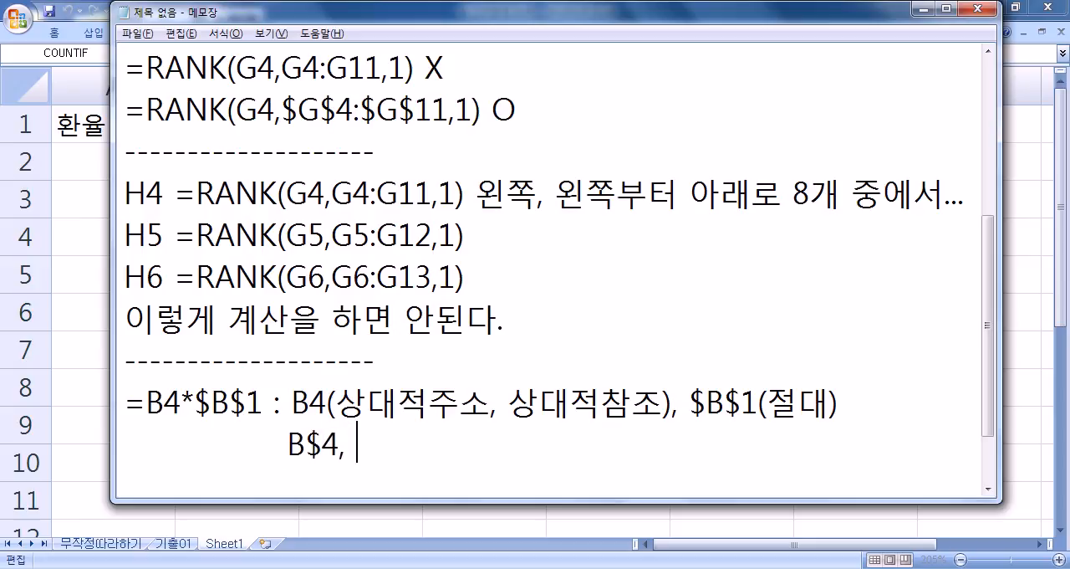
{"action": "type", "text": "$B4"}
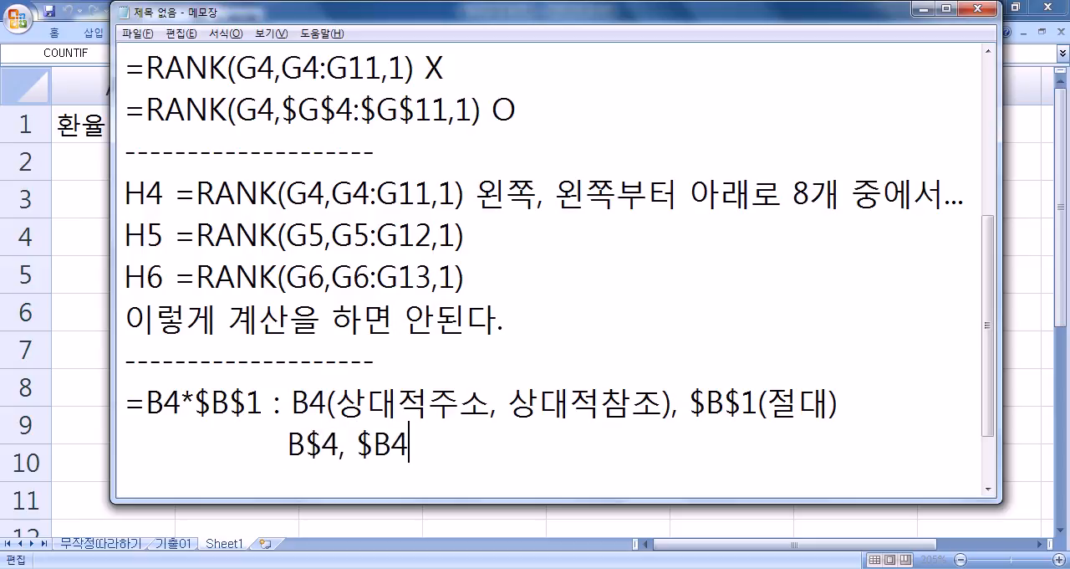
{"action": "type", "text": "(혼합)"}
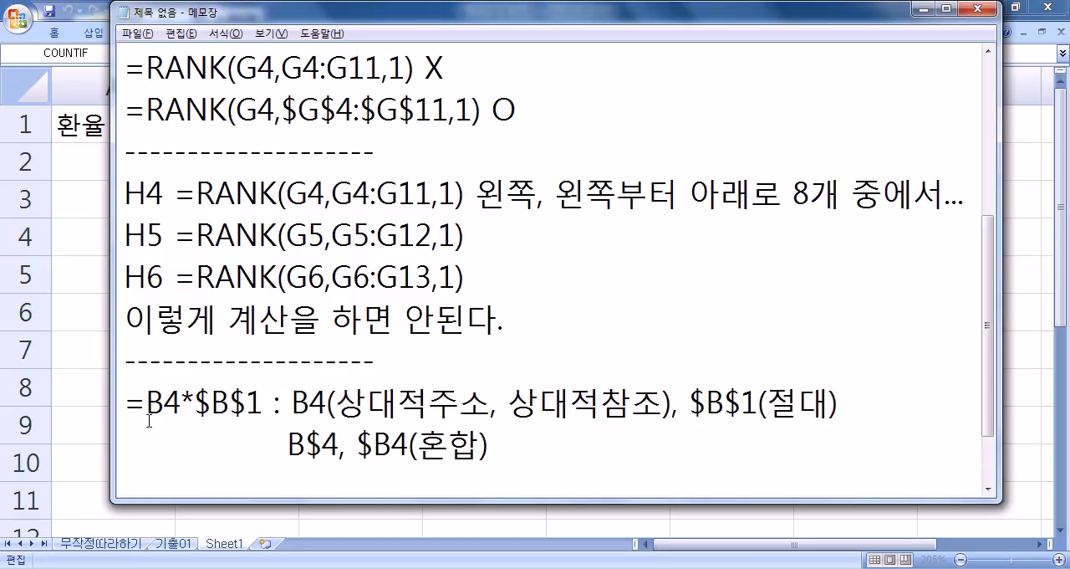
Step: Append (혼합) after $B4 to label B$4 and $B4 as mixed references
{"action": "left_click_drag", "start_coordinate": [358, 443], "coordinate": [406, 445]}
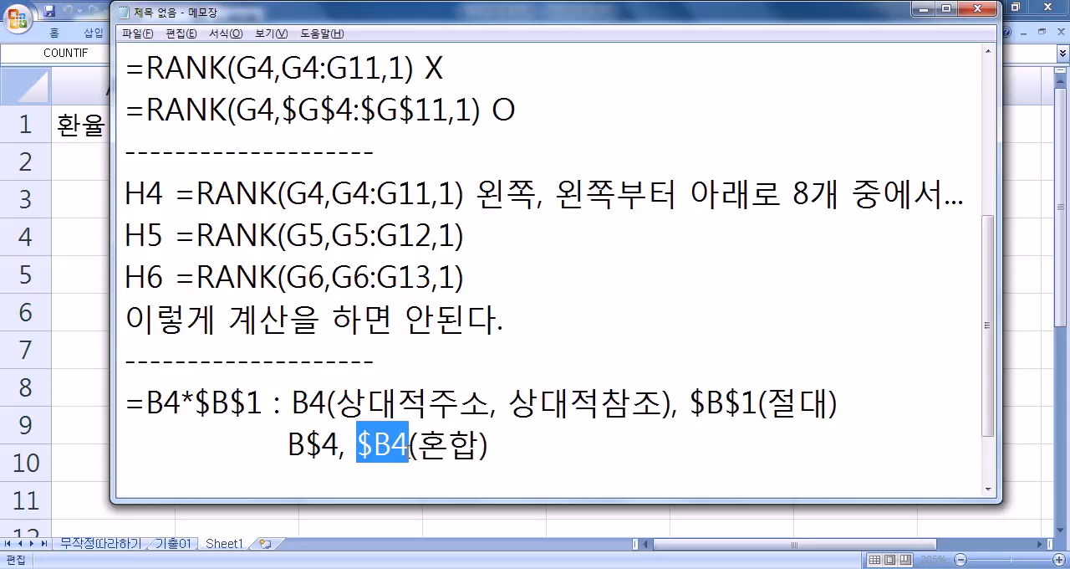
{"action": "left_click_drag", "start_coordinate": [289, 444], "coordinate": [340, 445]}
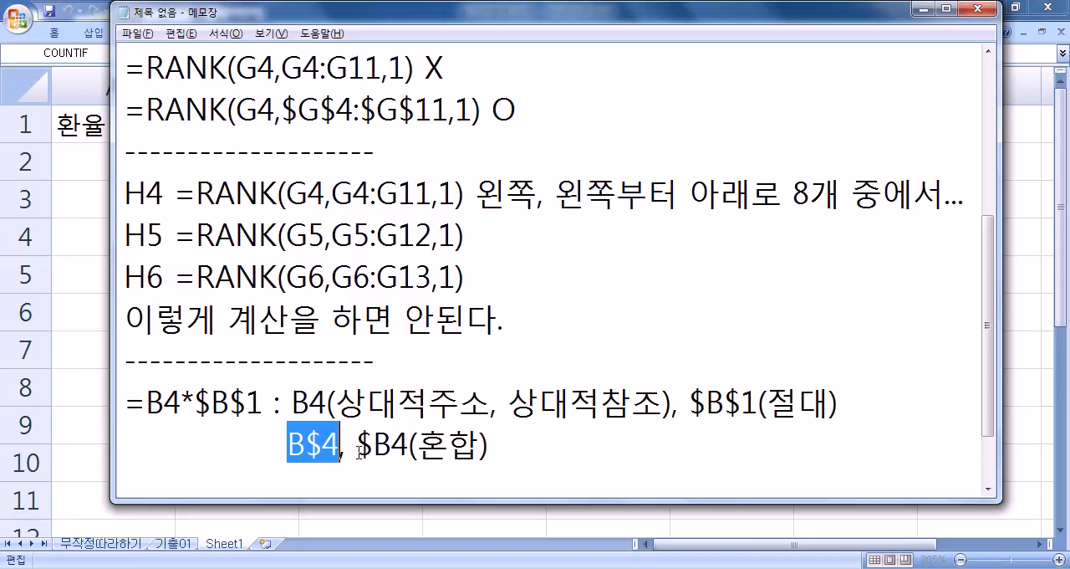
{"action": "left_click", "coordinate": [494, 450]}
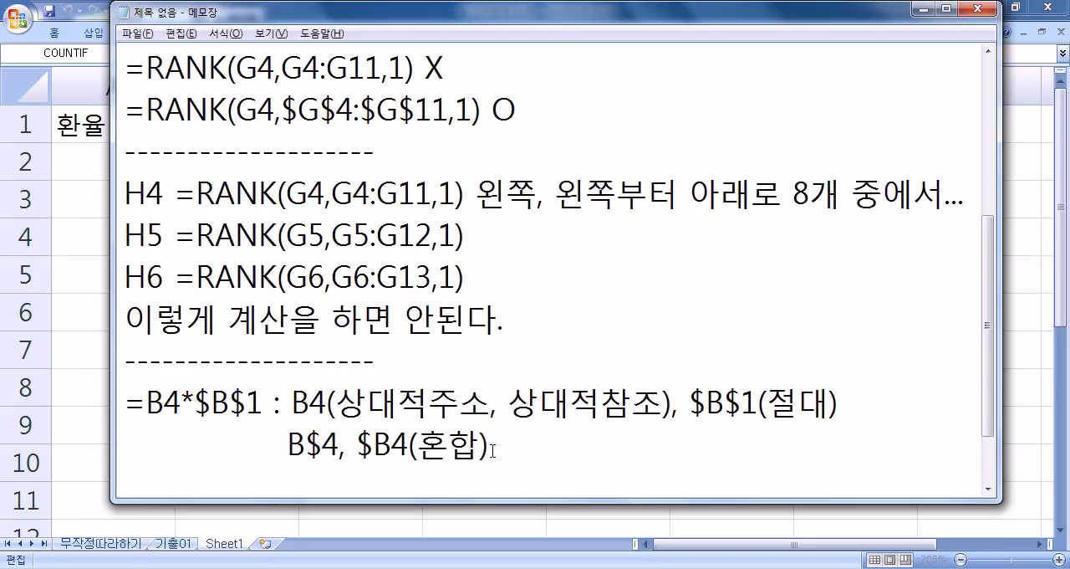
Step: Switch to Excel, cancel the open cell edit and open the 기출01 sheet
{"action": "key", "text": "alt+Tab"}
{"action": "key", "text": "Escape"}
{"action": "left_click", "coordinate": [173, 542]}
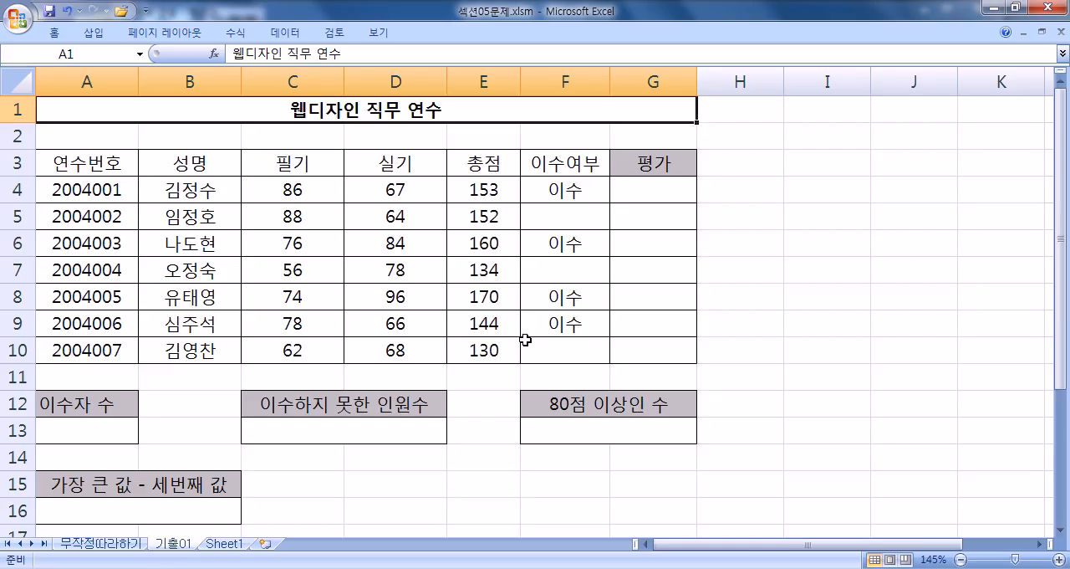
Step: Enter =RANK(E4,$E$4:$E$10,1) in G4 under 평가 and fill it down to G10
{"action": "left_click", "coordinate": [643, 189]}
{"action": "type", "text": "=RANK("}
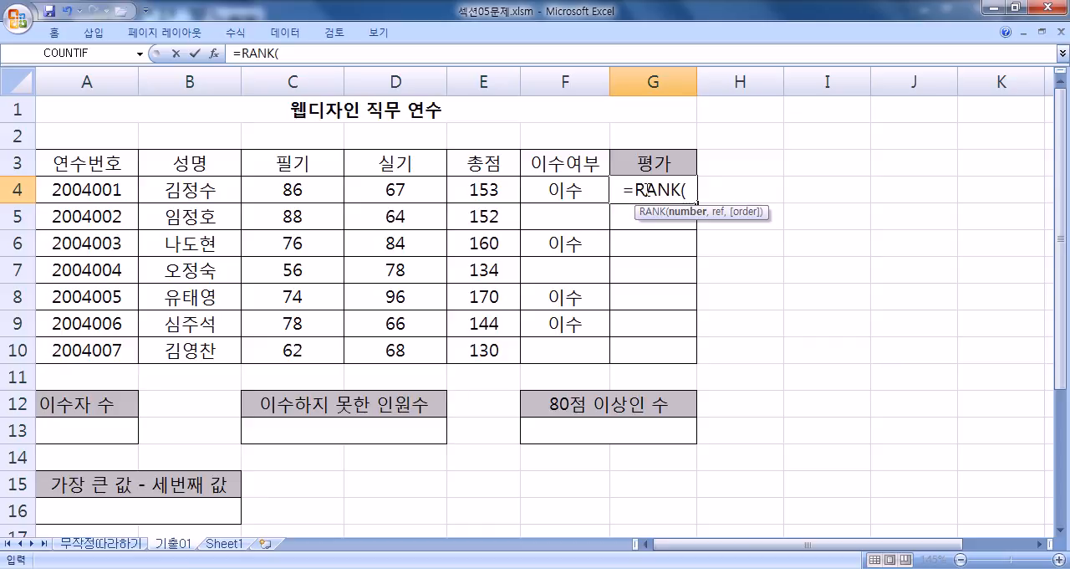
{"action": "left_click", "coordinate": [465, 191]}
{"action": "type", "text": ","}
{"action": "left_click_drag", "start_coordinate": [478, 189], "coordinate": [485, 351]}
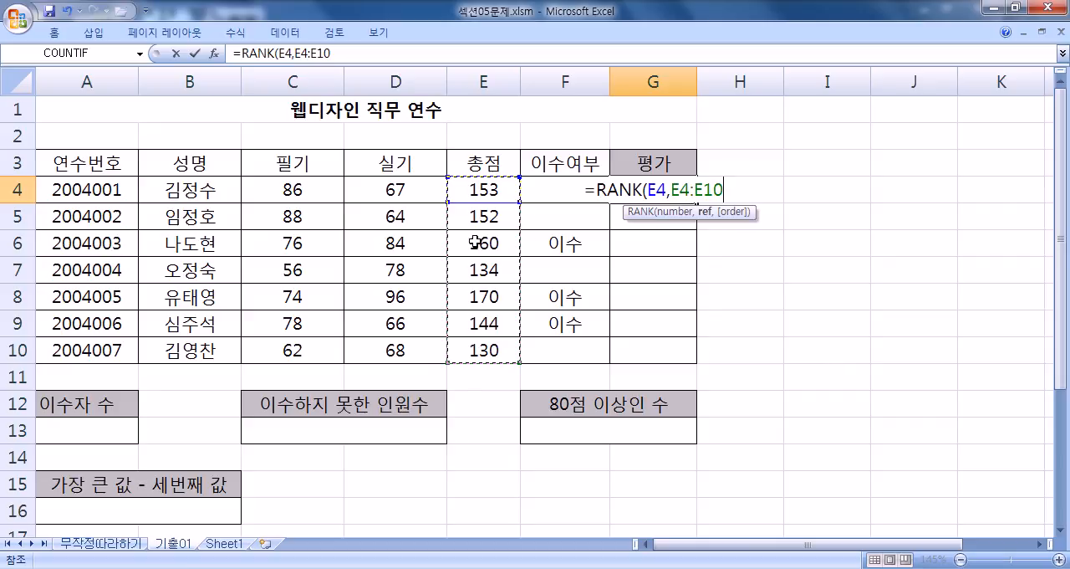
{"action": "key", "text": "F4"}
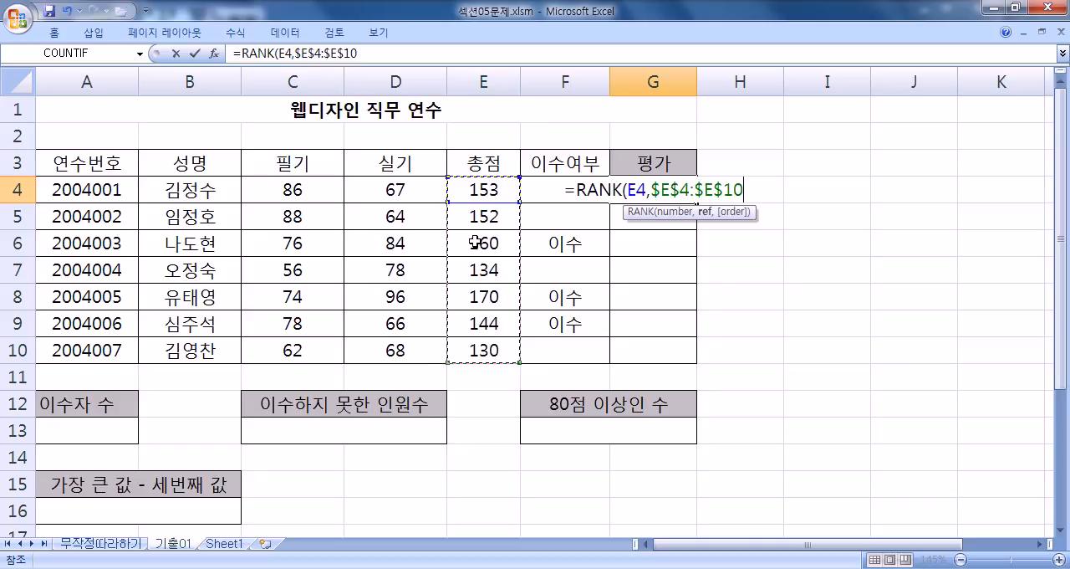
{"action": "type", "text": ","}
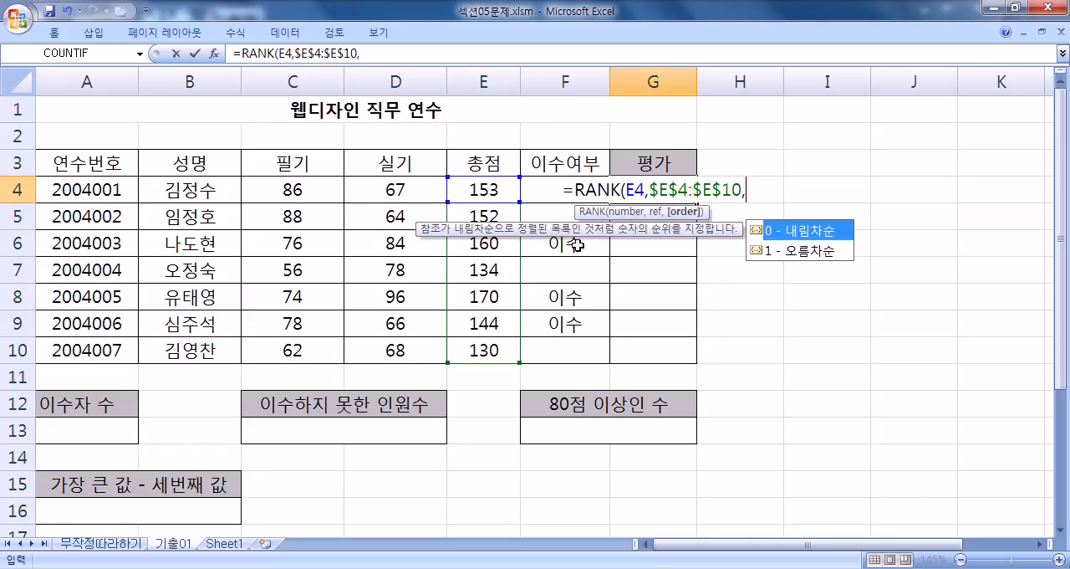
{"action": "type", "text": "1"}
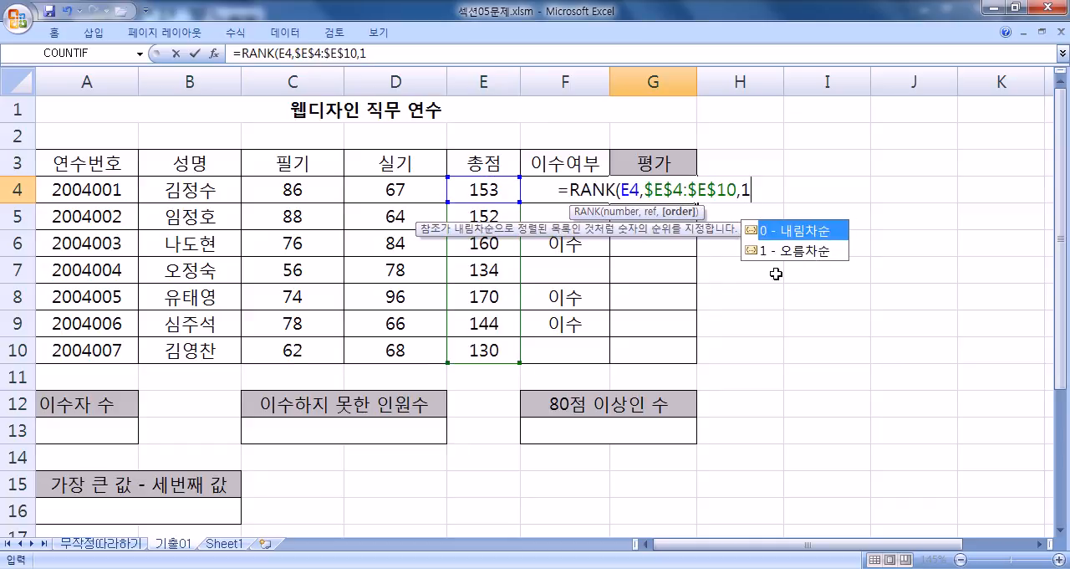
{"action": "key", "text": "Return"}
{"action": "left_click", "coordinate": [681, 194]}
{"action": "left_click_drag", "start_coordinate": [696, 203], "coordinate": [692, 360]}
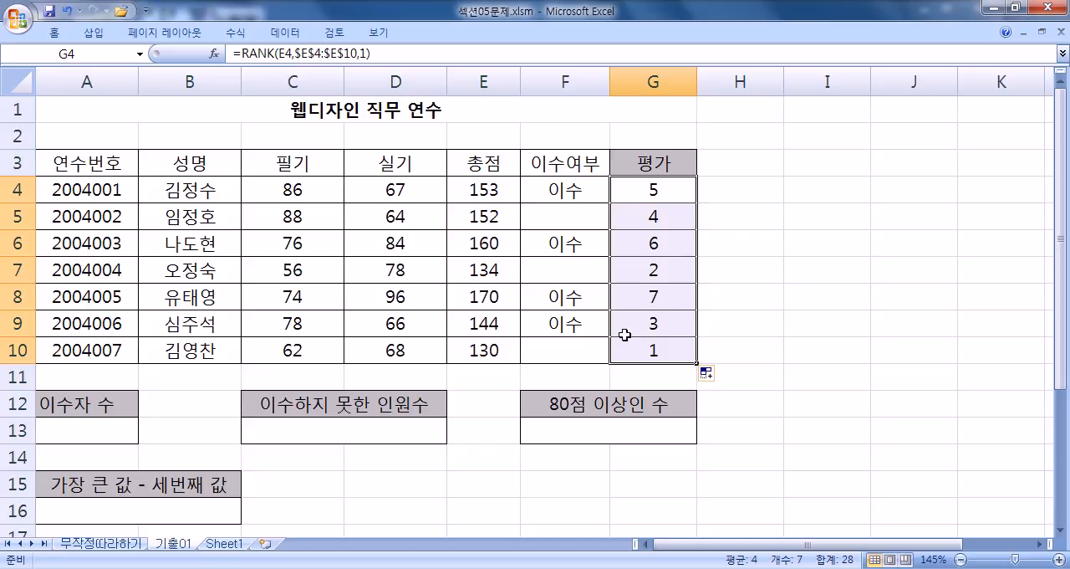
Step: Examine the 이수여부 entries in F4:F10 and the 필기 scores in C4:C10 for the 이수자 수 result cell A13
{"action": "left_click", "coordinate": [90, 436]}
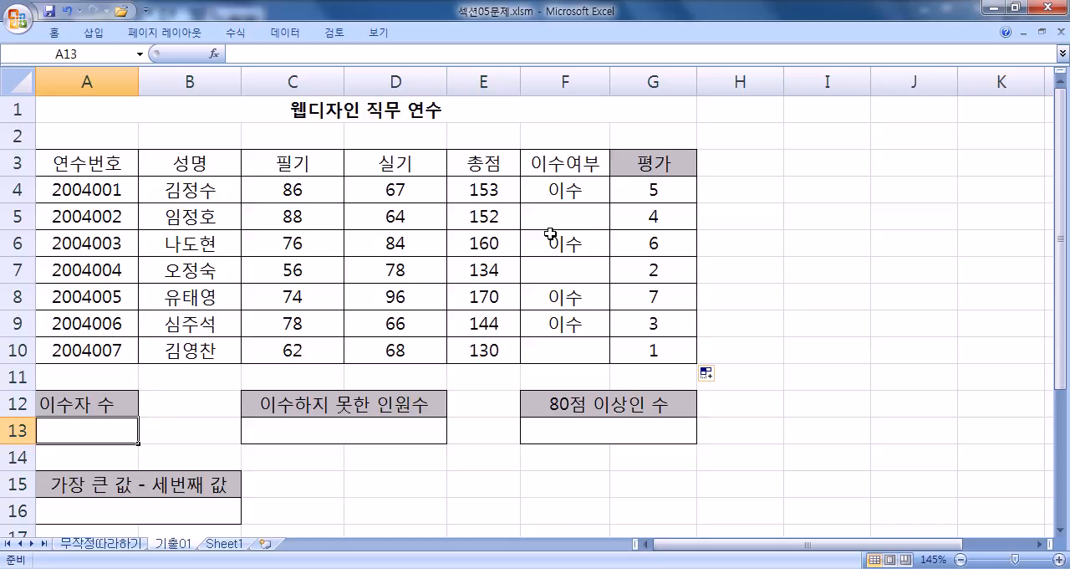
{"action": "left_click_drag", "start_coordinate": [592, 186], "coordinate": [574, 352]}
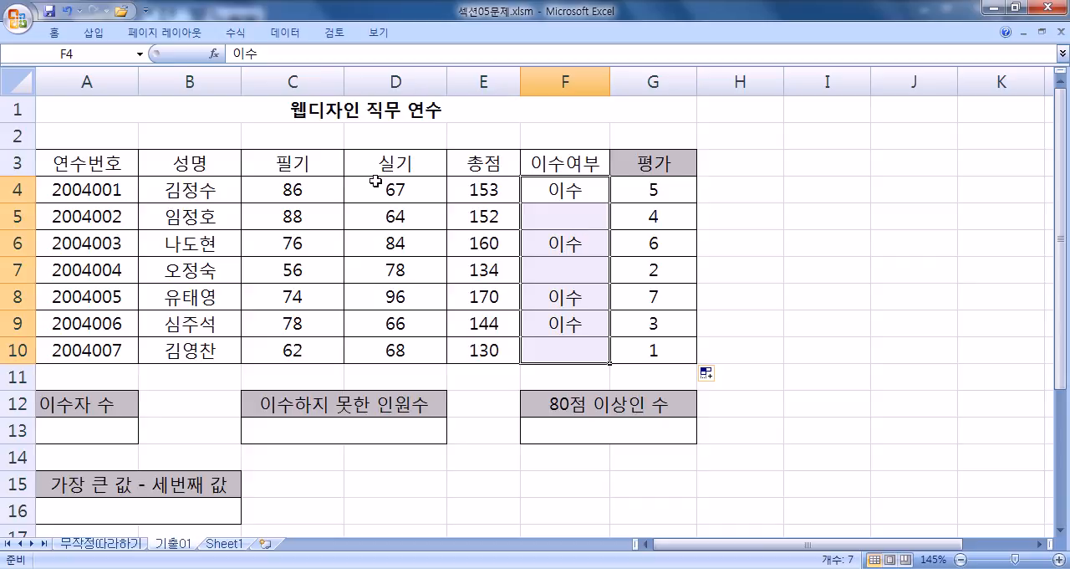
{"action": "left_click_drag", "start_coordinate": [298, 181], "coordinate": [304, 344]}
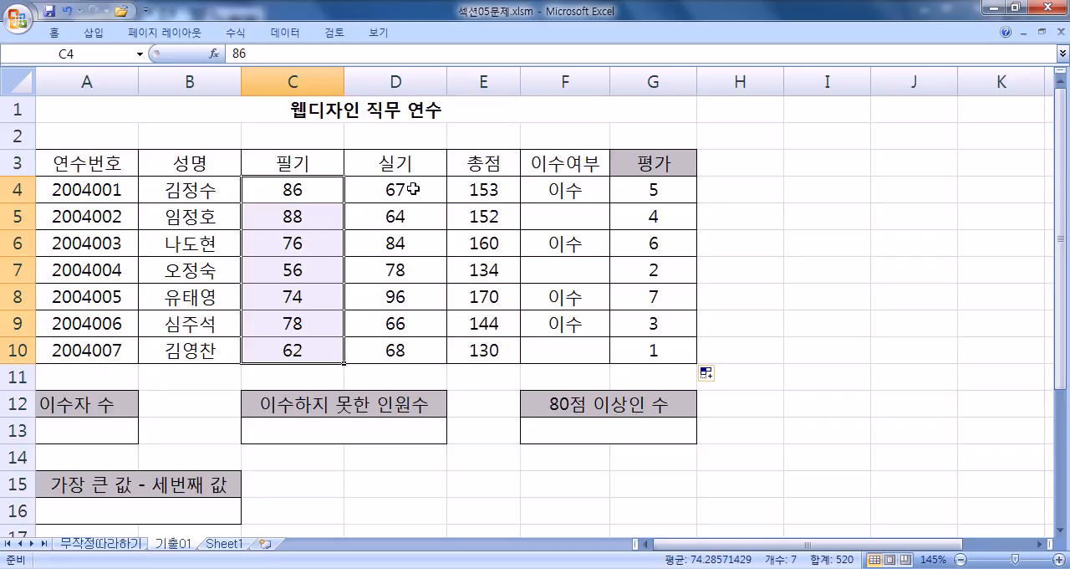
{"action": "left_click", "coordinate": [97, 442]}
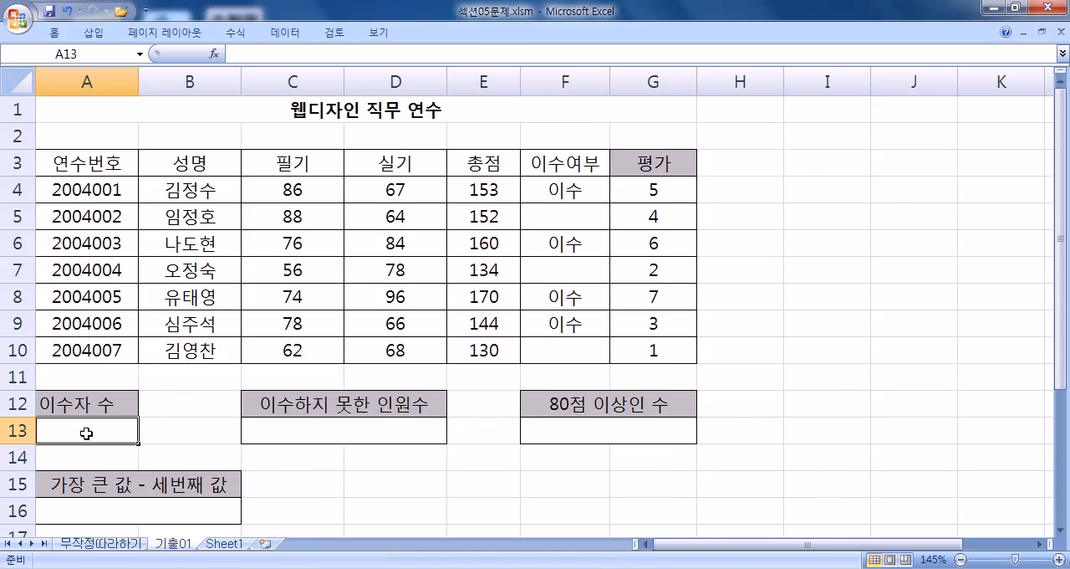
Step: Switch to the 2.txt notes in Notepad and add the page heading 78P) after a blank line
{"action": "left_click", "coordinate": [538, 568]}
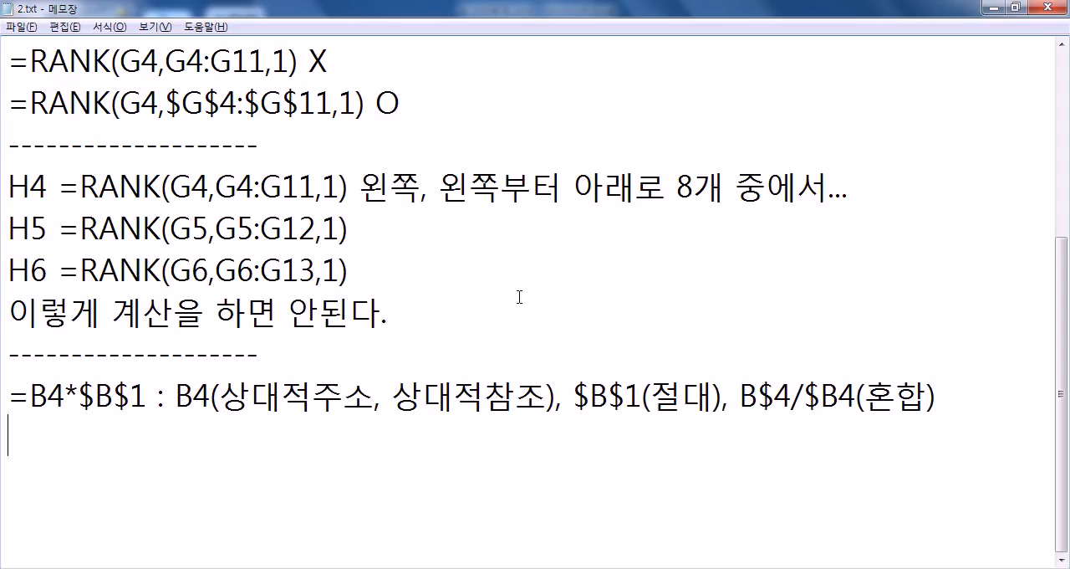
{"action": "key", "text": "Return"}
{"action": "type", "text": "79"}
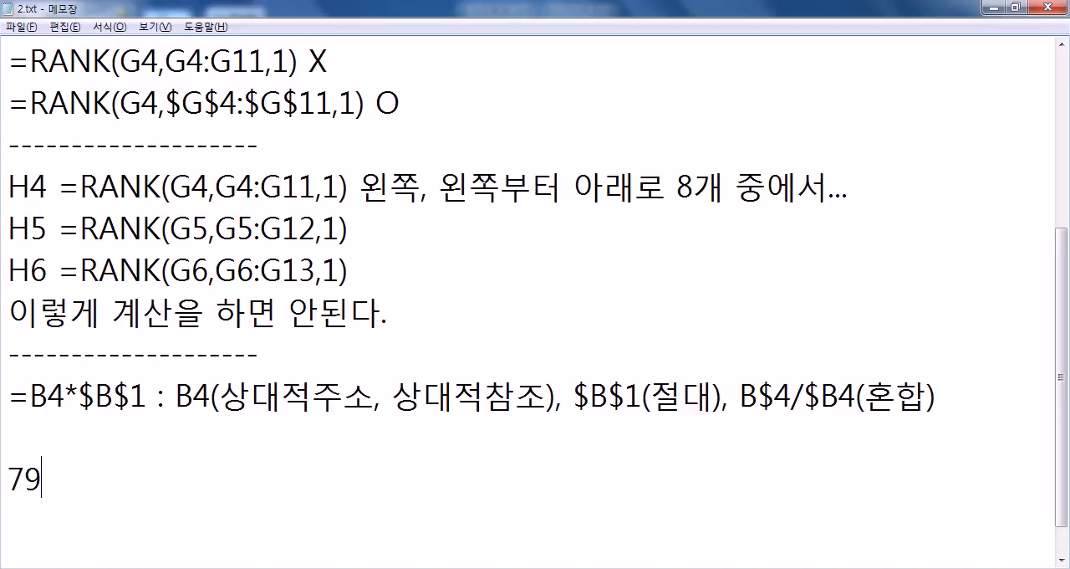
{"action": "key", "text": "BackSpace"}
{"action": "type", "text": "8ㅔ"}
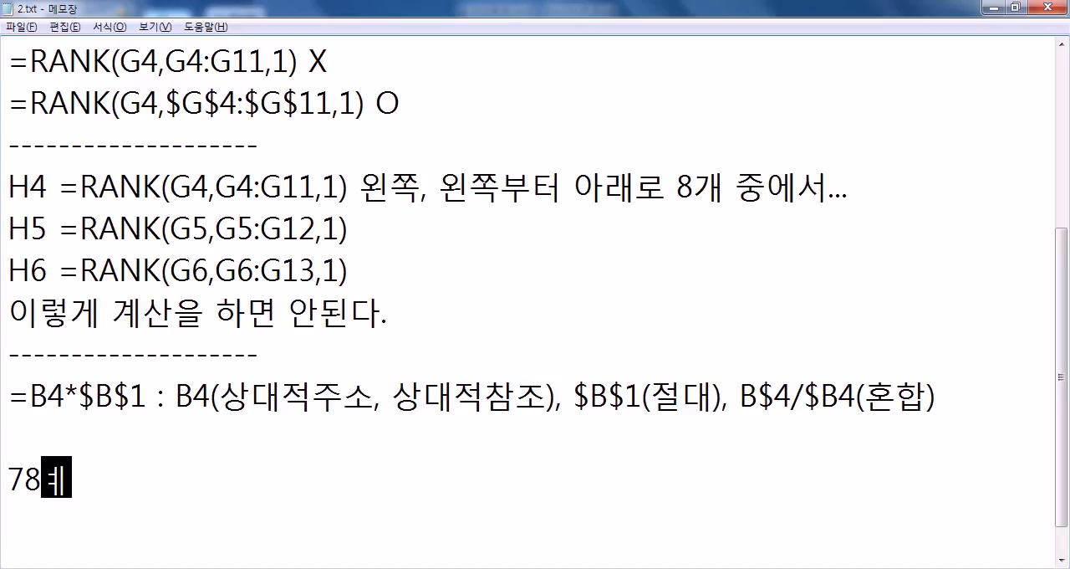
{"action": "type", "text": "p"}
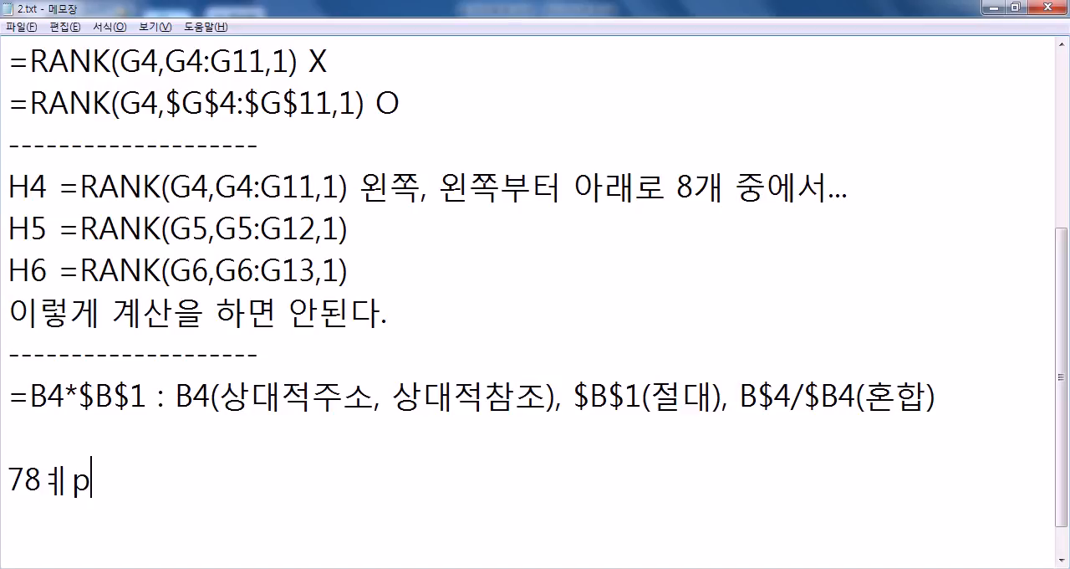
{"action": "key", "text": "BackSpace"}
{"action": "key", "text": "BackSpace"}
{"action": "type", "text": "P)"}
{"action": "key", "text": "Return"}
{"action": "key", "text": "Return"}
Step: Add the question label 2번) on the line directly beneath 78P), with no blank line between them
{"action": "type", "text": "2"}
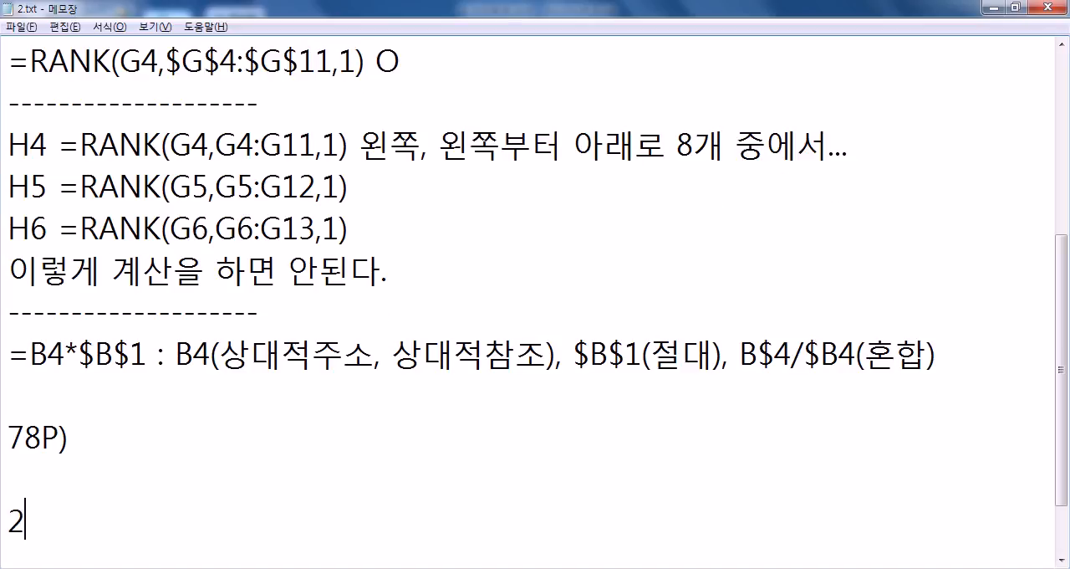
{"action": "type", "text": "ㅂㅓㄴ"}
{"action": "key", "text": "Up"}
{"action": "key", "text": "Delete"}
{"action": "key", "text": "End"}
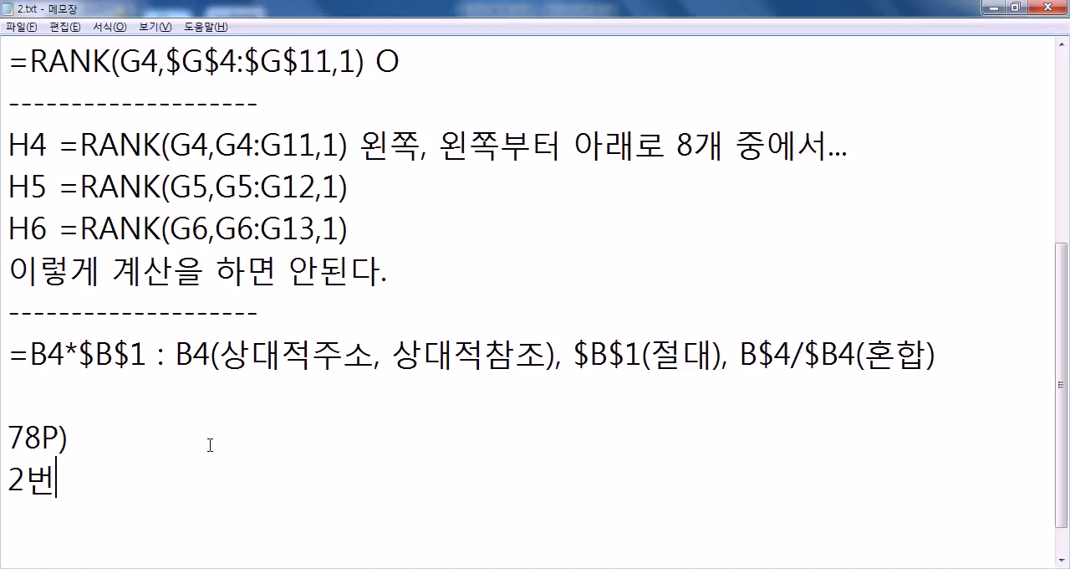
{"action": "type", "text": ")"}
{"action": "key", "text": "Return"}
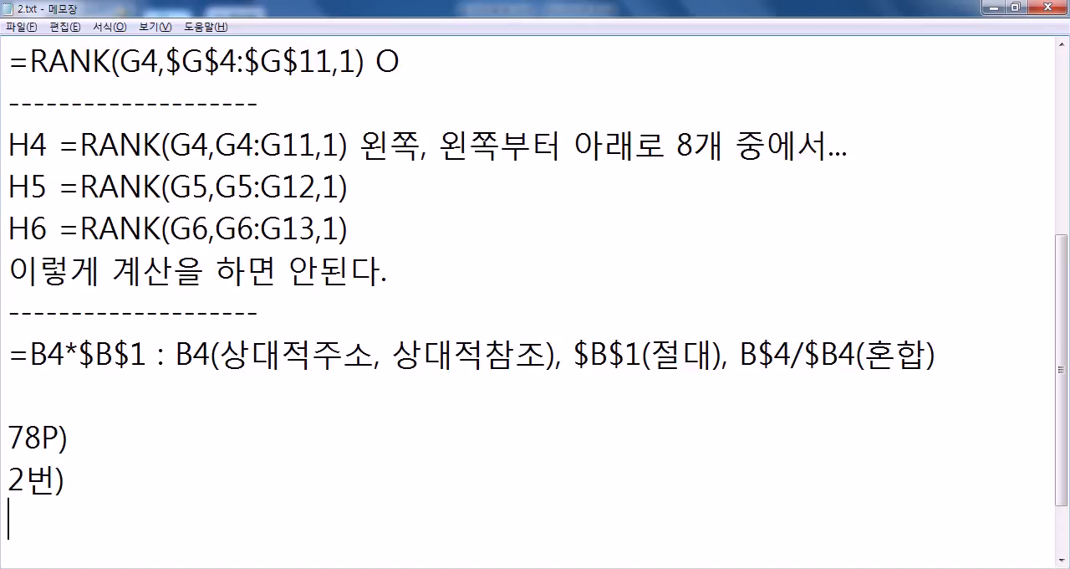
Step: Write the task sentence 이수여부가 "이수"인 사원의 수를 구하라. on the line below 2번)
{"action": "type", "text": "DLTNDUQNRK"}
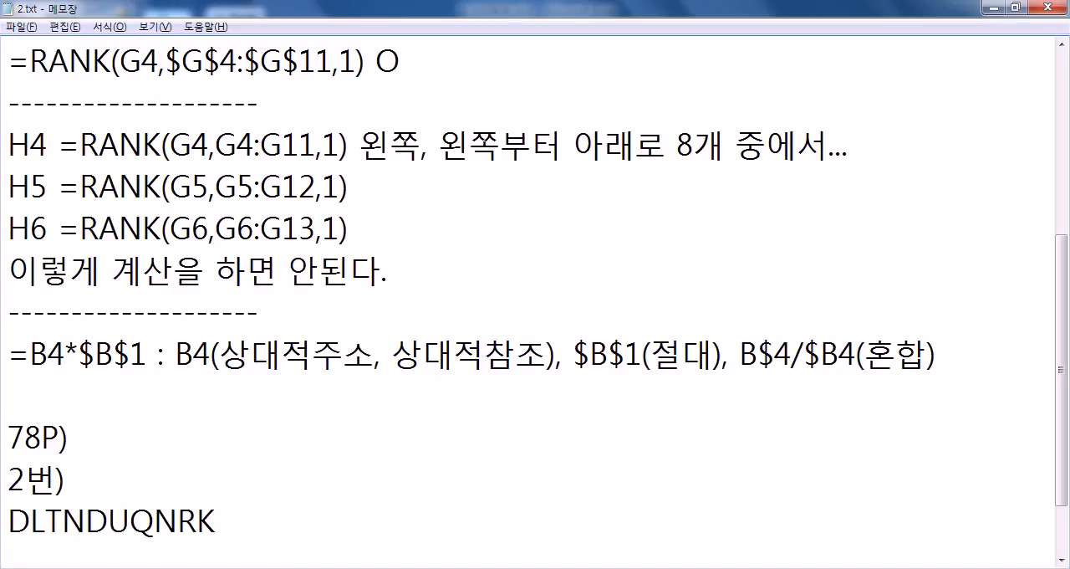
{"action": "key", "text": "shift+Home"}
{"action": "key", "text": "Hangul"}
{"action": "type", "text": "이수여"}
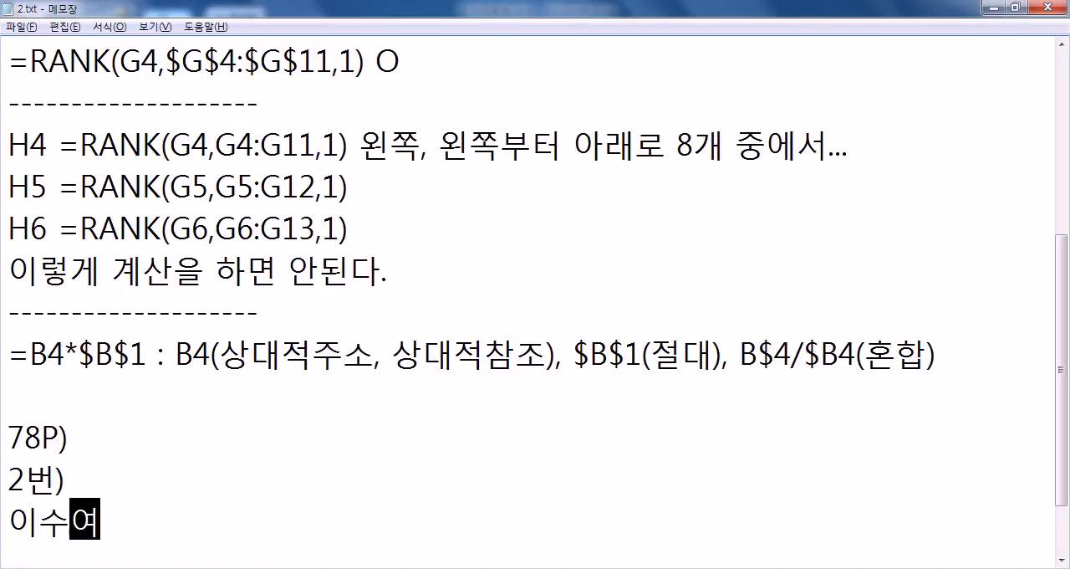
{"action": "type", "text": "부가 \"이수"}
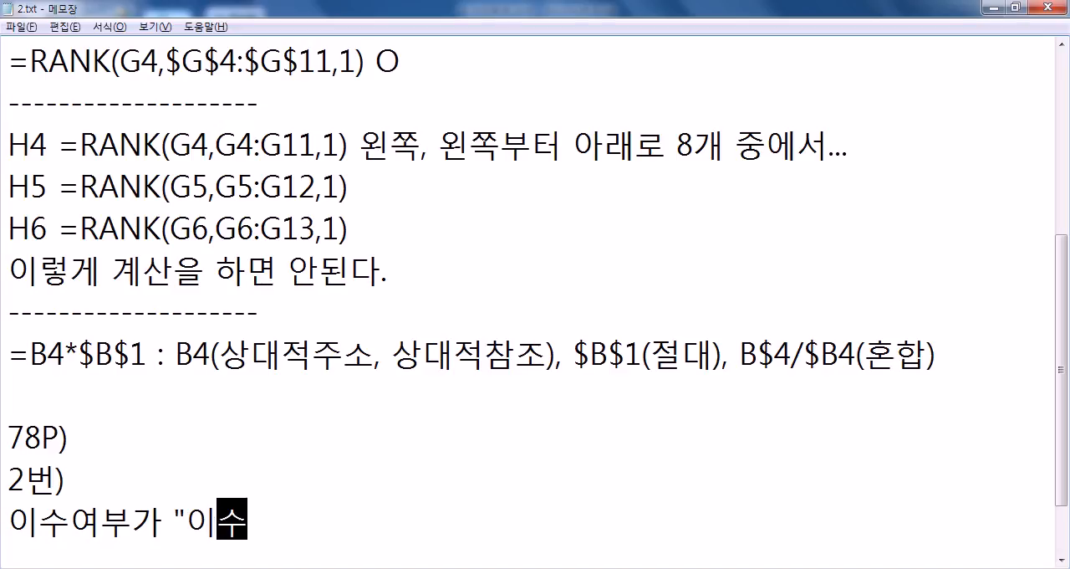
{"action": "type", "text": "\"인 사"}
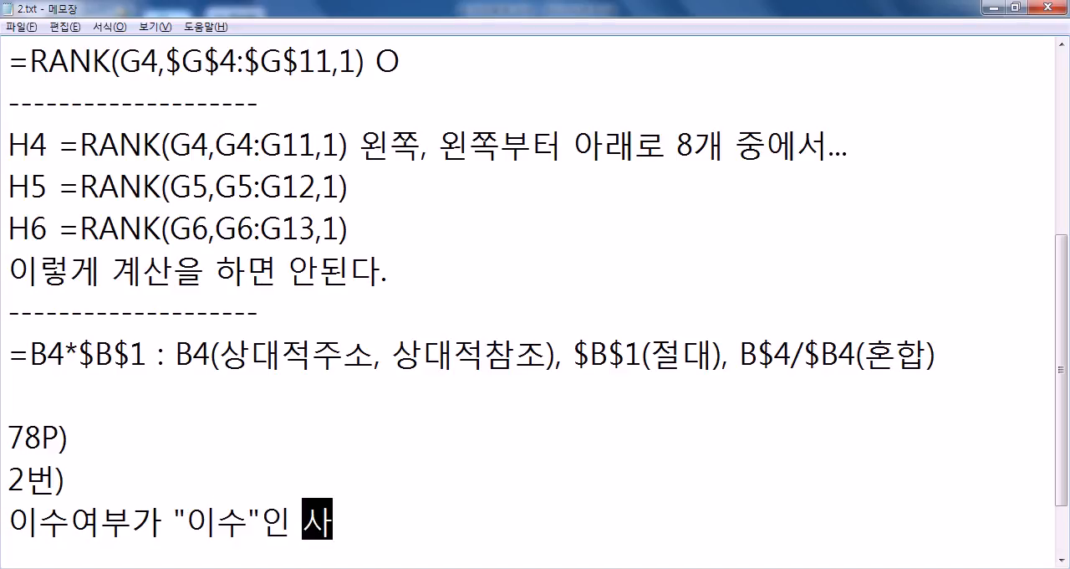
{"action": "type", "text": "원으의 수"}
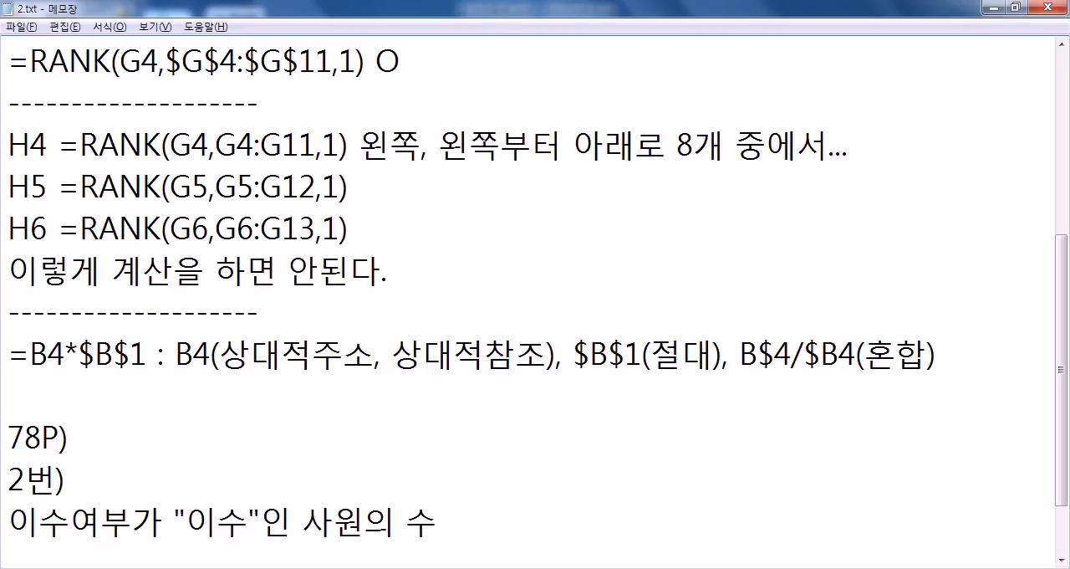
{"action": "type", "text": "를 구할"}
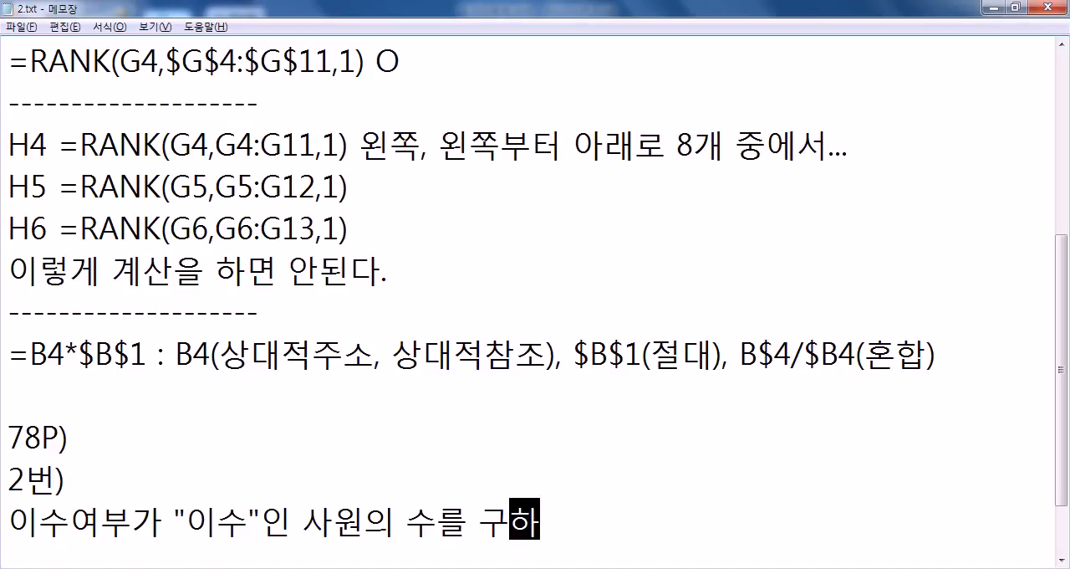
{"action": "type", "text": "라."}
{"action": "key", "text": "Return"}
{"action": "key", "text": "Return"}
{"action": "key", "text": "Return"}
{"action": "key", "text": "Return"}
{"action": "key", "text": "Return"}
{"action": "key", "text": "Return"}
{"action": "key", "text": "Return"}
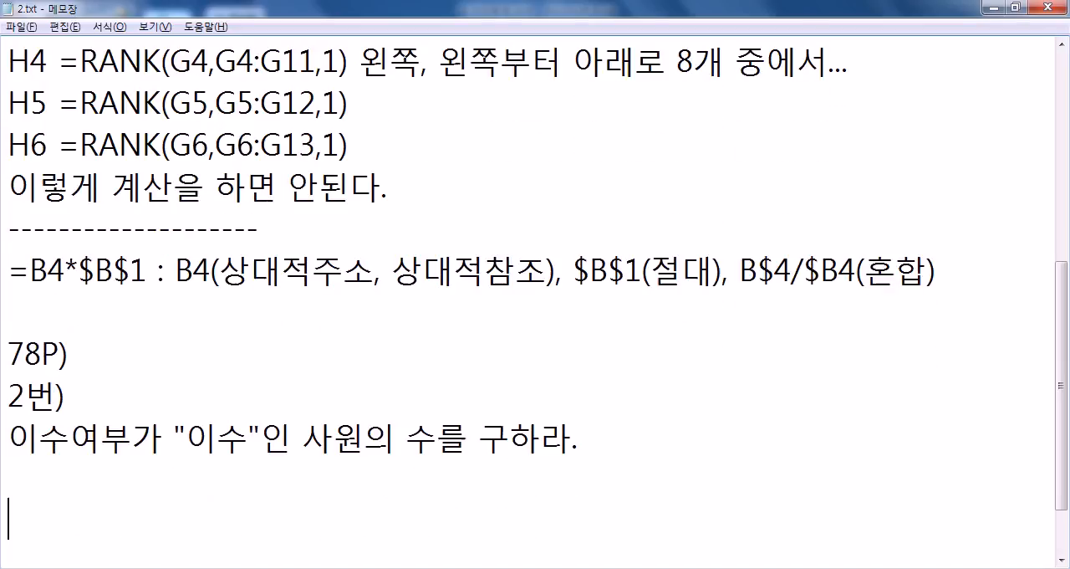
Step: Below the task sentence, note COUNT X and, on the following line, COUNTIF O
{"action": "key", "text": "Up"}
{"action": "key", "text": "Up"}
{"action": "key", "text": "Up"}
{"action": "key", "text": "Up"}
{"action": "key", "text": "Up"}
{"action": "key", "text": "Up"}
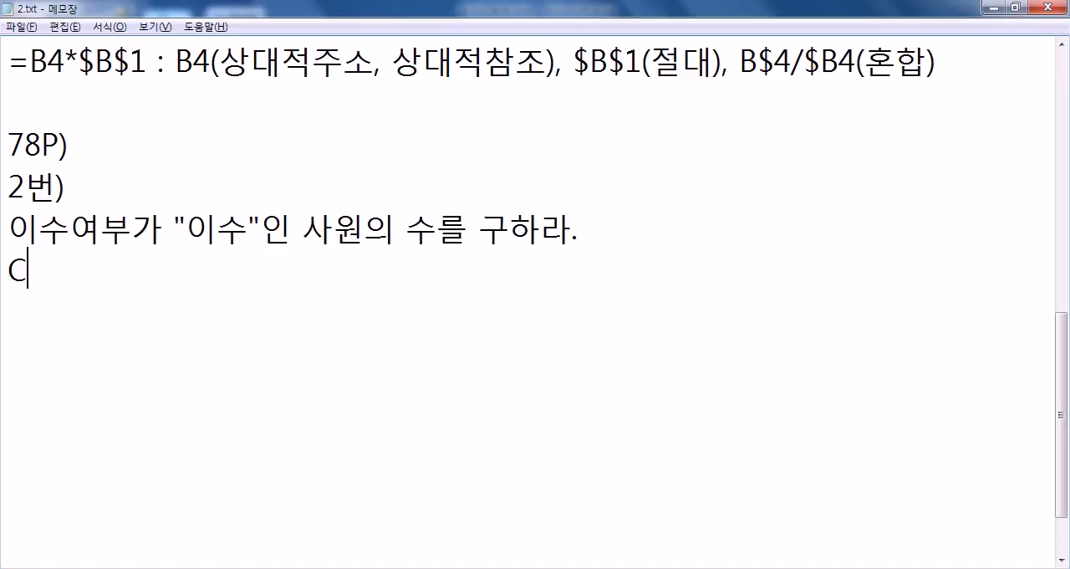
{"action": "type", "text": "COUNT X"}
{"action": "key", "text": "Return"}
{"action": "type", "text": "COUNTIF"}
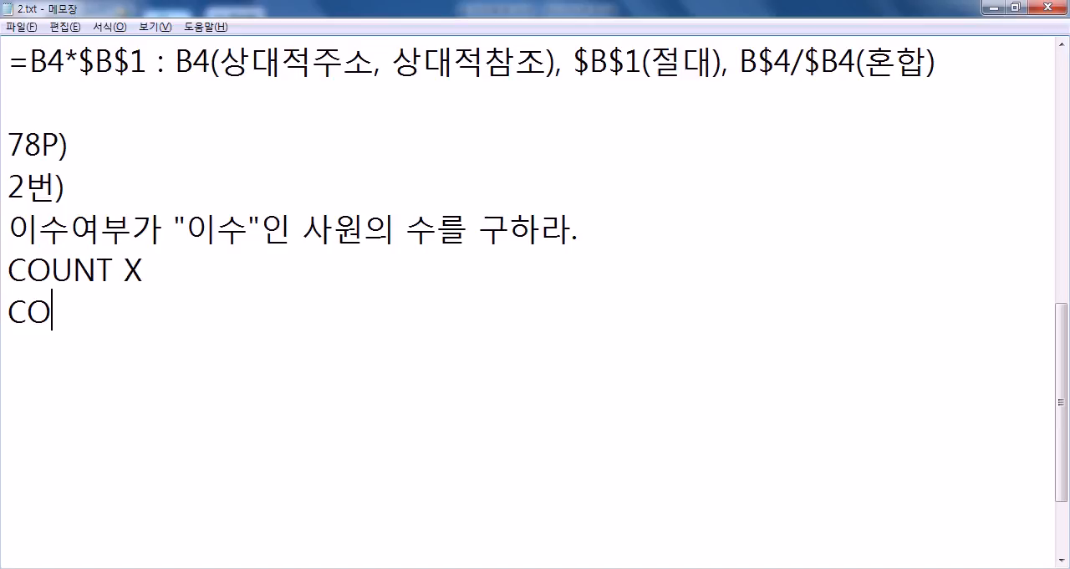
{"action": "type", "text": " O"}
{"action": "key", "text": "Up"}
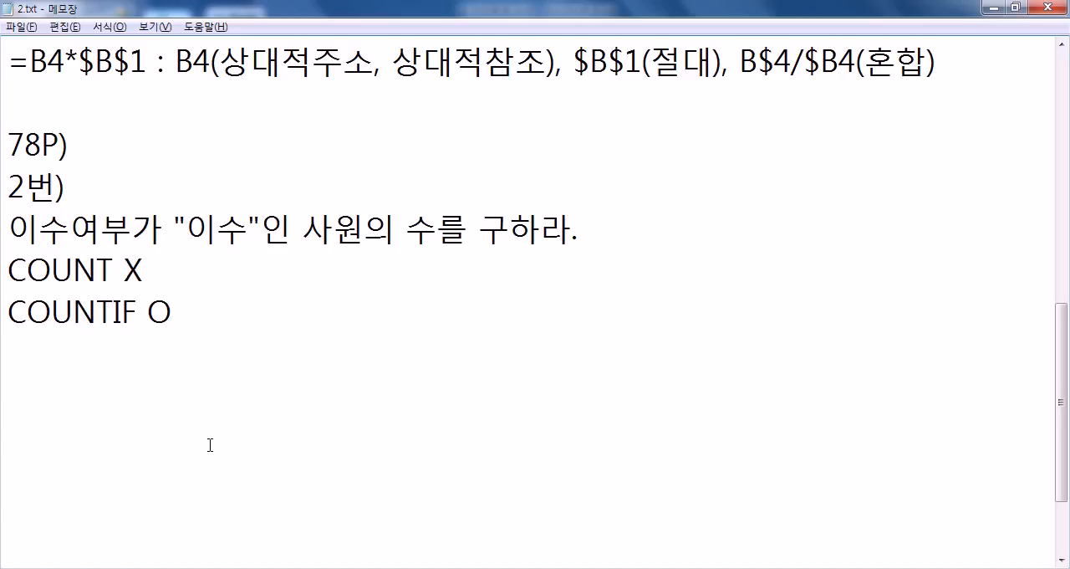
Step: Switch to Excel, highlight the 이수여부 range F4:F10 as the cells to count, and return to Notepad
{"action": "key", "text": "alt+Tab"}
{"action": "left_click_drag", "start_coordinate": [556, 189], "coordinate": [557, 348]}
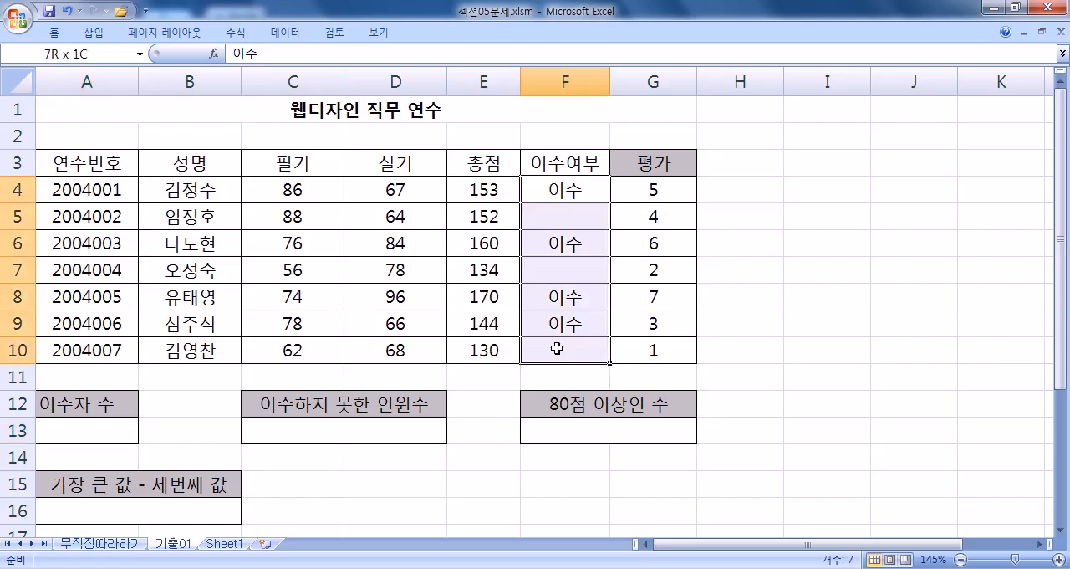
{"action": "key", "text": "alt+Tab"}
Step: Begin the formula note =COUNTIF( on the line below COUNTIF O
{"action": "left_click", "coordinate": [197, 349]}
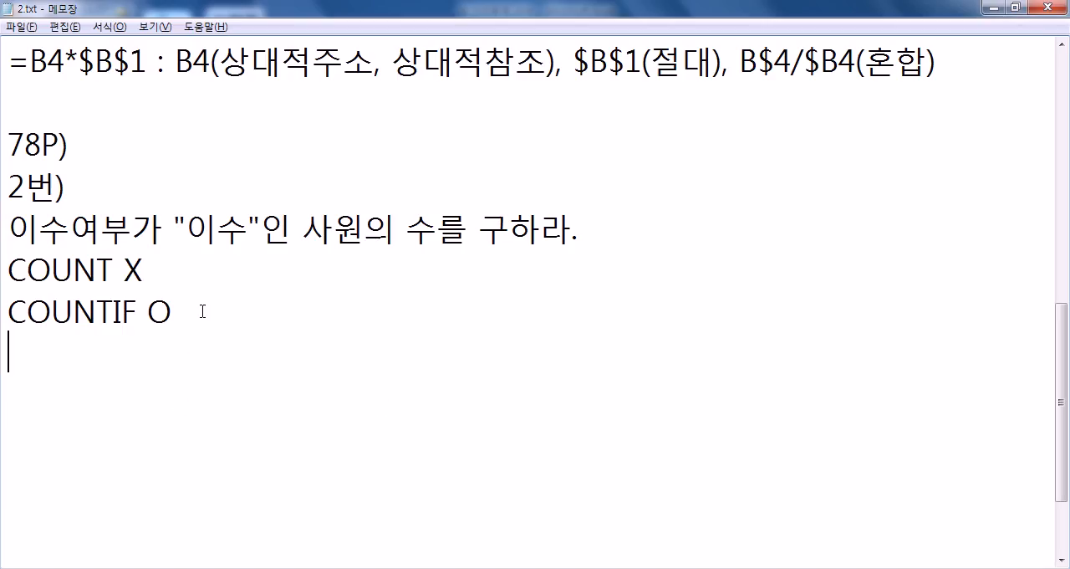
{"action": "type", "text": "=COUNTIF("}
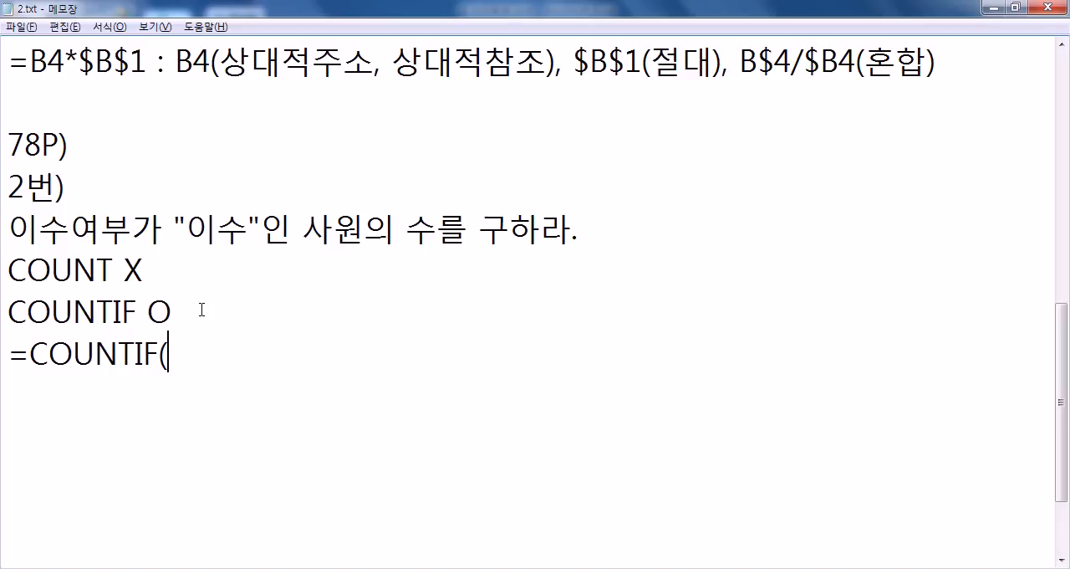
Step: Switch to Excel and start a COUNTIF formula in A13 with the 이수여부 cells F4:F10 as its range
{"action": "key", "text": "alt+Tab"}
{"action": "scroll", "coordinate": [351, 351], "scroll_direction": "down", "scroll_amount": 2}
{"action": "left_click", "coordinate": [58, 273]}
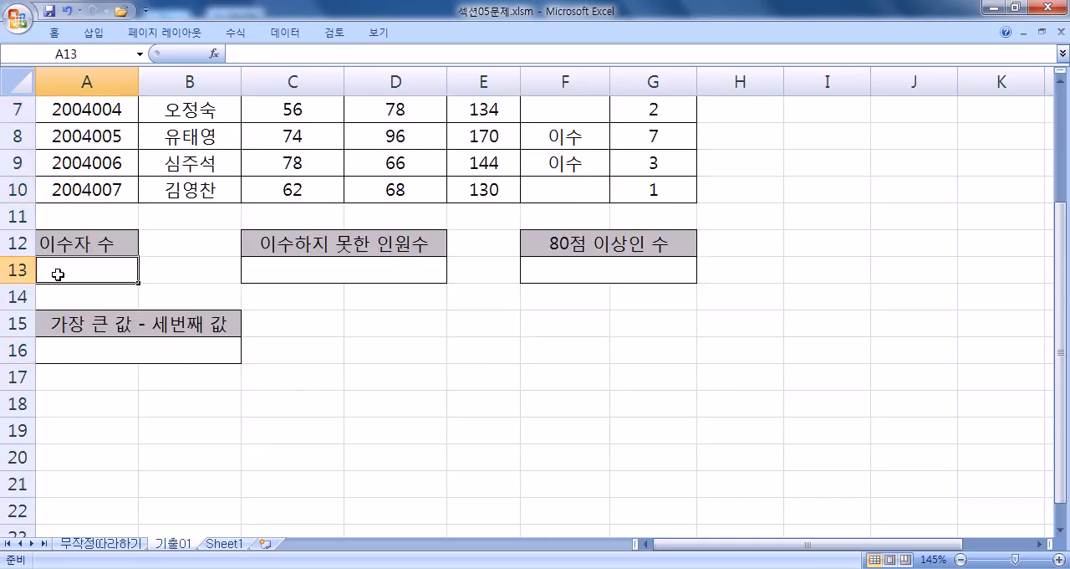
{"action": "type", "text": "=COUNTIF"}
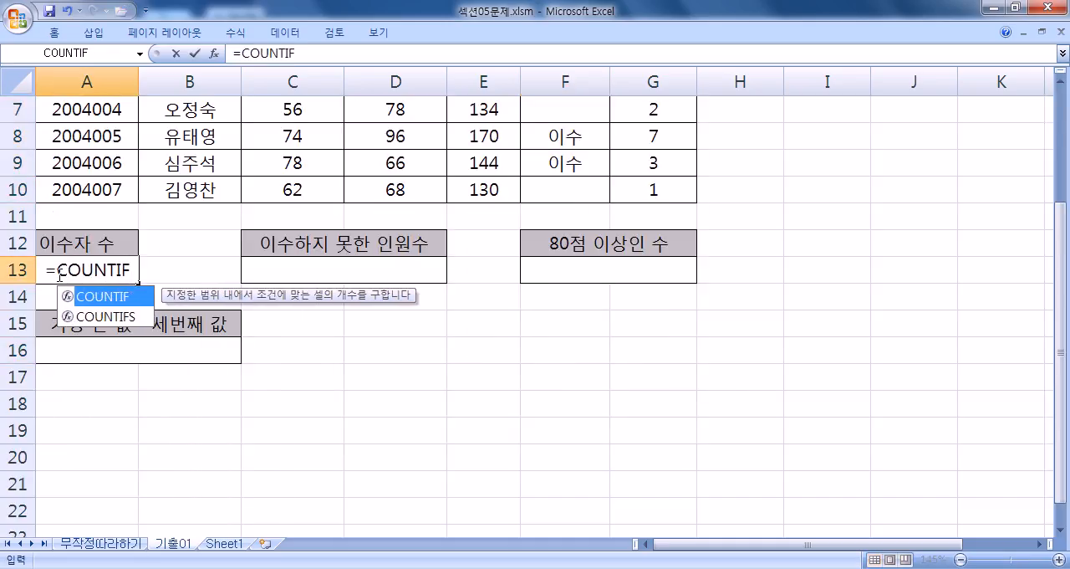
{"action": "type", "text": "("}
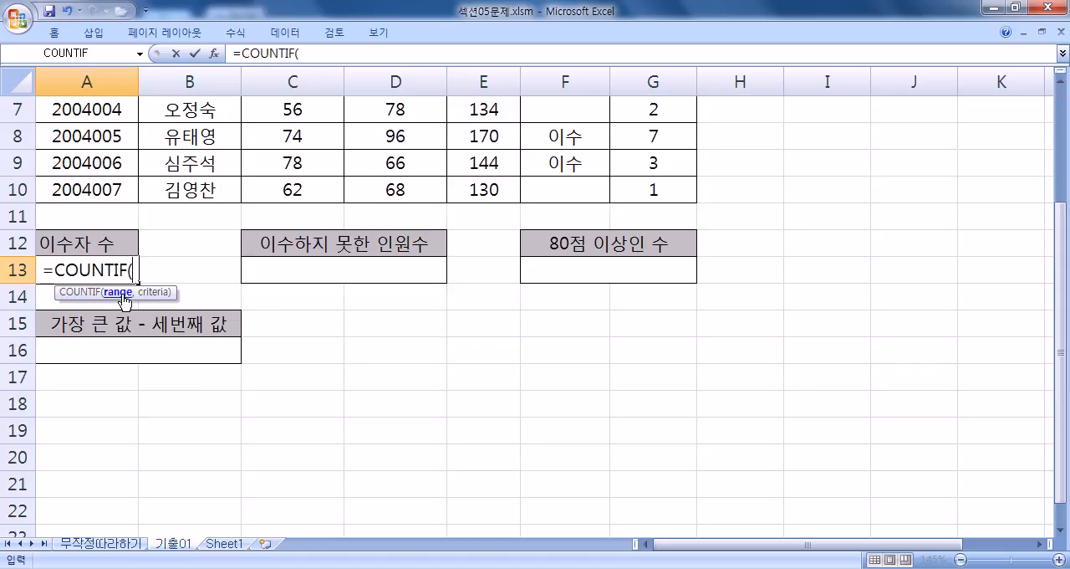
{"action": "scroll", "coordinate": [115, 334], "scroll_direction": "up", "scroll_amount": 2}
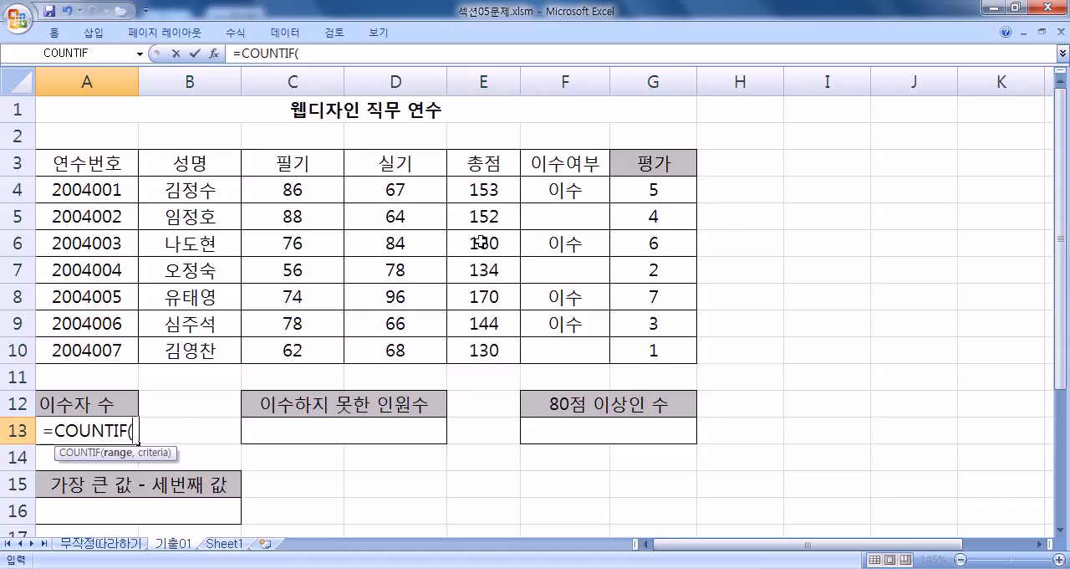
{"action": "left_click_drag", "start_coordinate": [566, 185], "coordinate": [571, 350]}
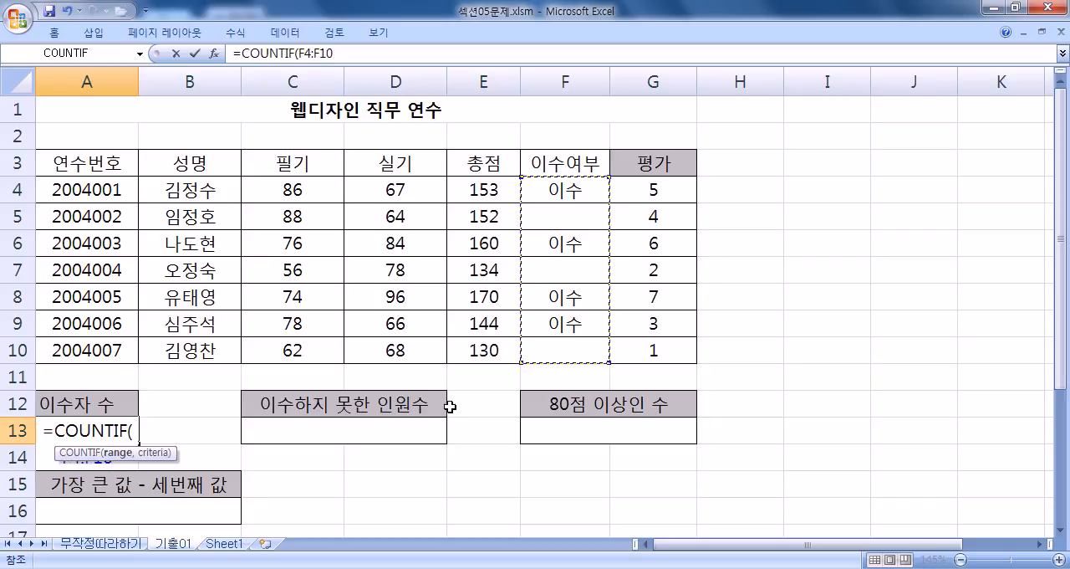
{"action": "type", "text": ","}
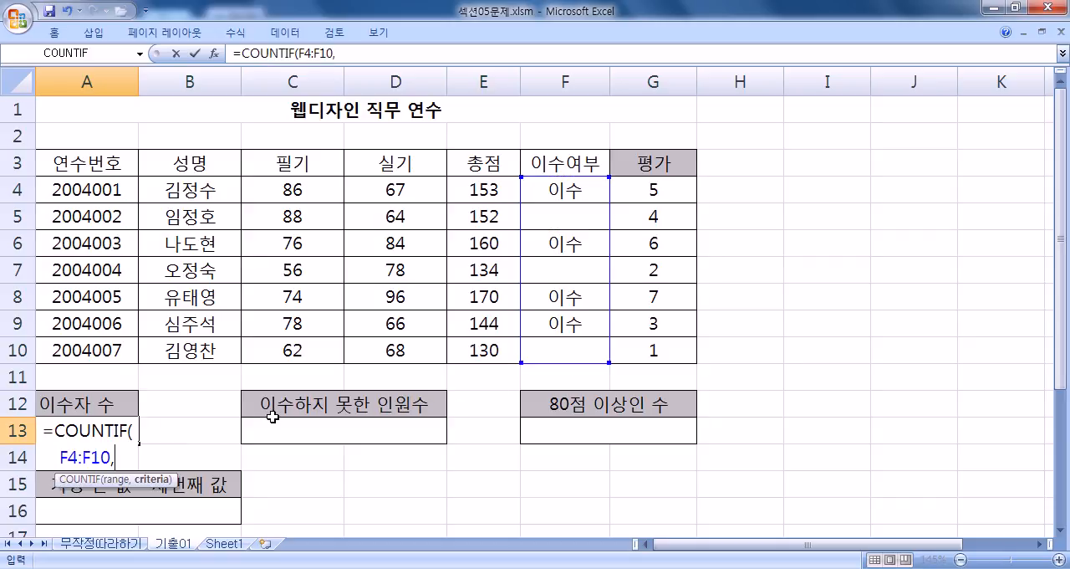
{"action": "type", "text": "\"\""}
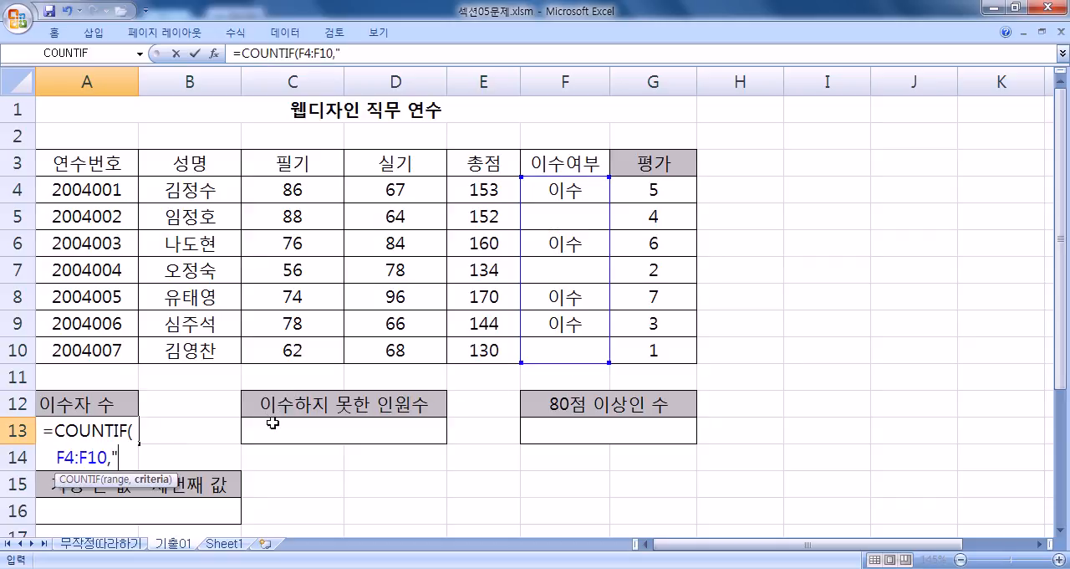
Step: Add "이수" in quotation marks as the criteria of the COUNTIF formula in A13
{"action": "left_click", "coordinate": [115, 458]}
{"action": "scroll", "coordinate": [174, 444], "scroll_direction": "down", "scroll_amount": 2}
{"action": "scroll", "coordinate": [174, 444], "scroll_direction": "up", "scroll_amount": 2}
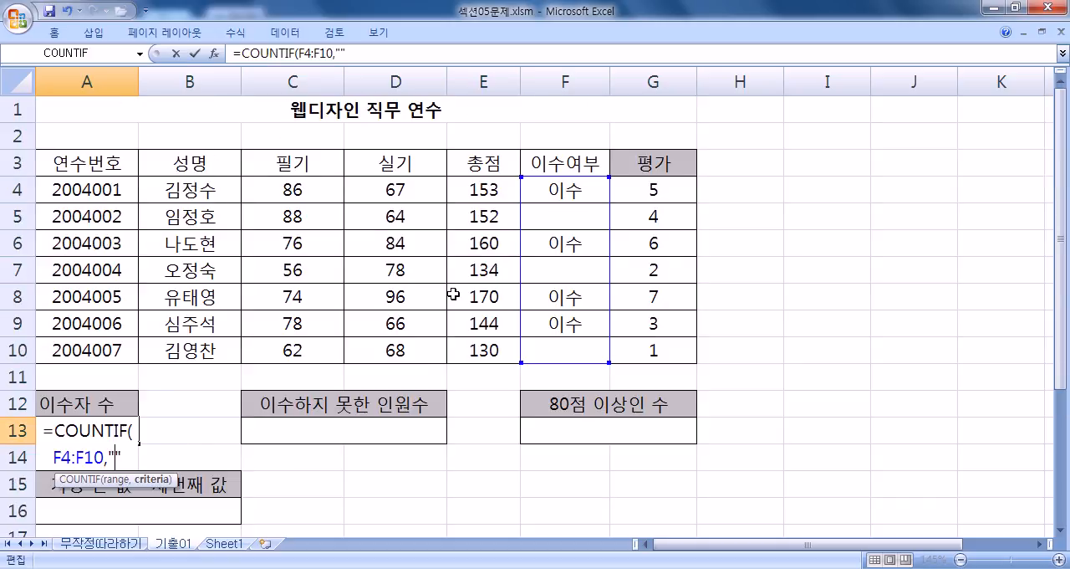
{"action": "type", "text": "이수"}
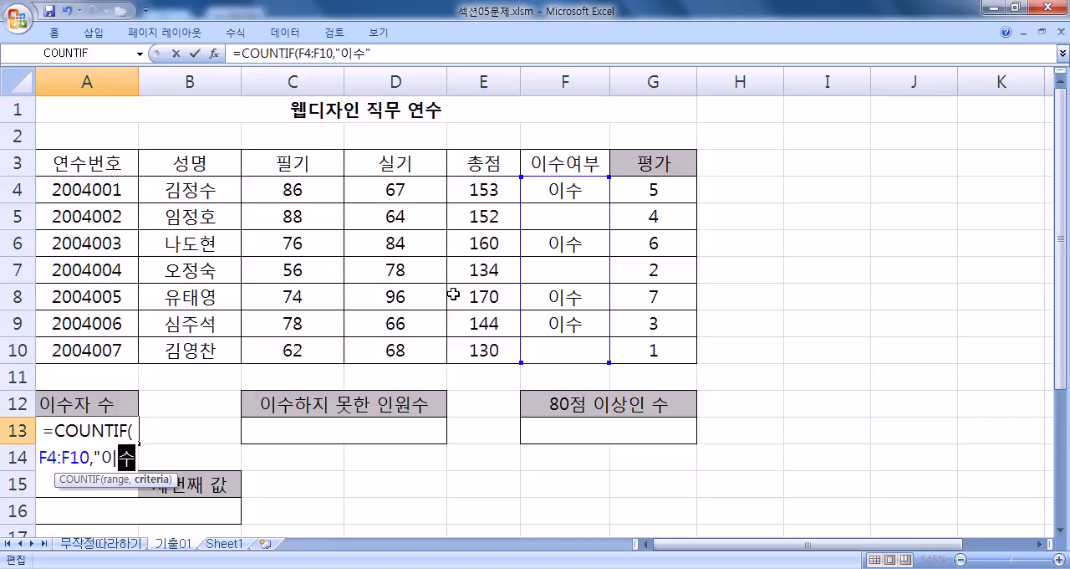
{"action": "key", "text": "alt+Tab"}
Step: Switch to Notepad and complete the noted formula as =COUNTIF(F4:F10,"이수")&"명"
{"action": "key", "text": "alt+Tab"}
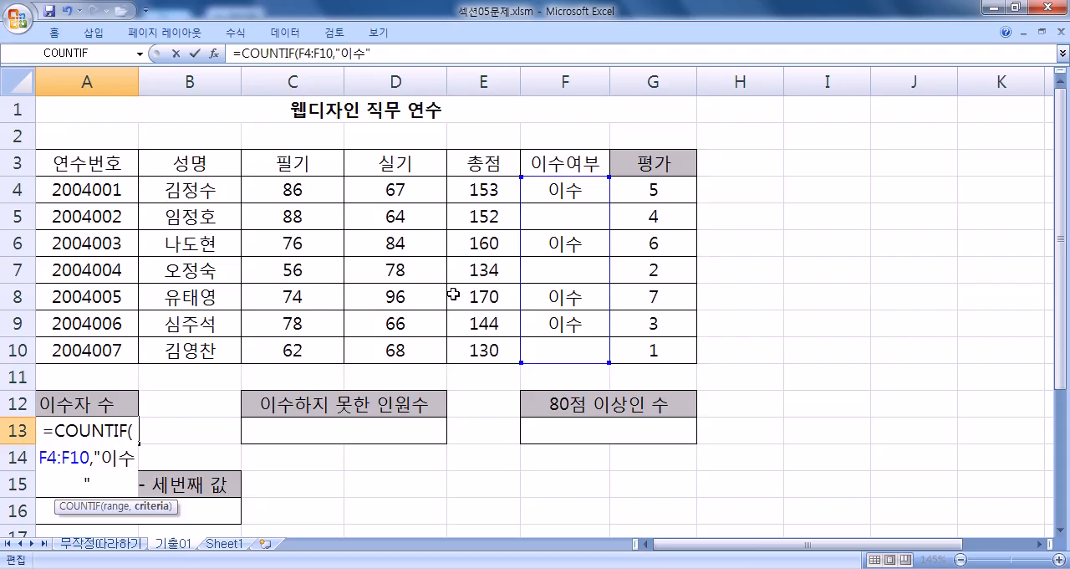
{"action": "key", "text": "alt+Tab"}
{"action": "type", "text": "F"}
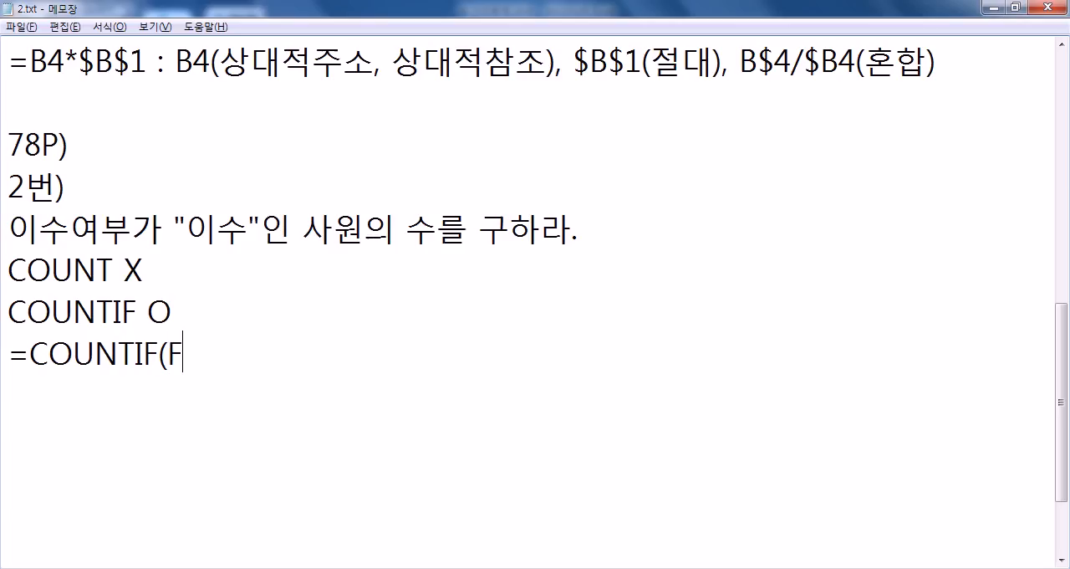
{"action": "type", "text": "5"}
{"action": "key", "text": "BackSpace"}
{"action": "type", "text": "4:F10,\"이수\")"}
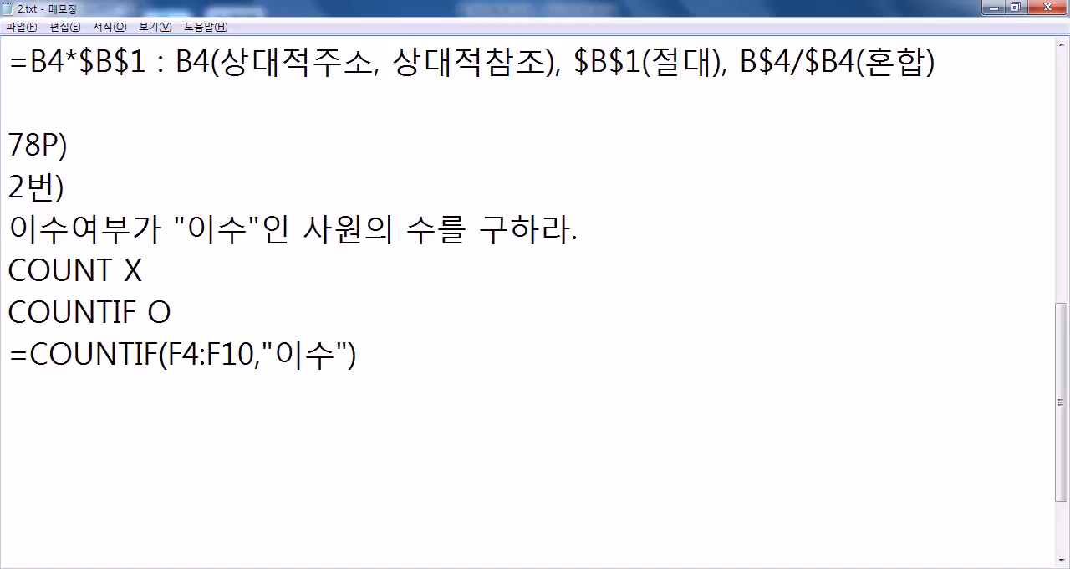
{"action": "type", "text": "&\"명\""}
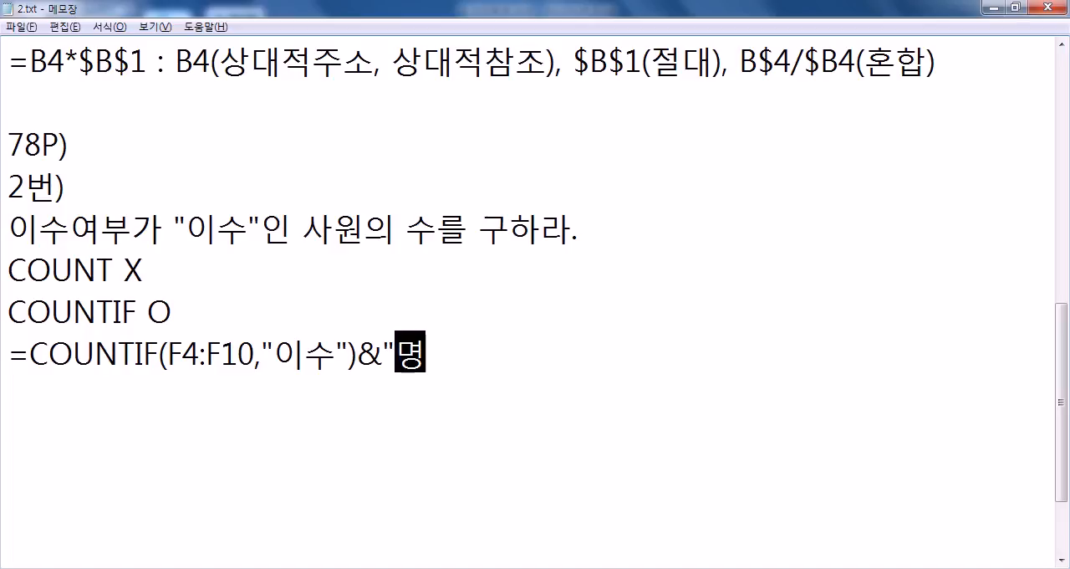
Step: Highlight in turn the & operator, the COUNTIF function and the "명" text in the noted formula
{"action": "key", "text": "Left"}
{"action": "key", "text": "Left"}
{"action": "key", "text": "Left"}
{"action": "key", "text": "Left"}
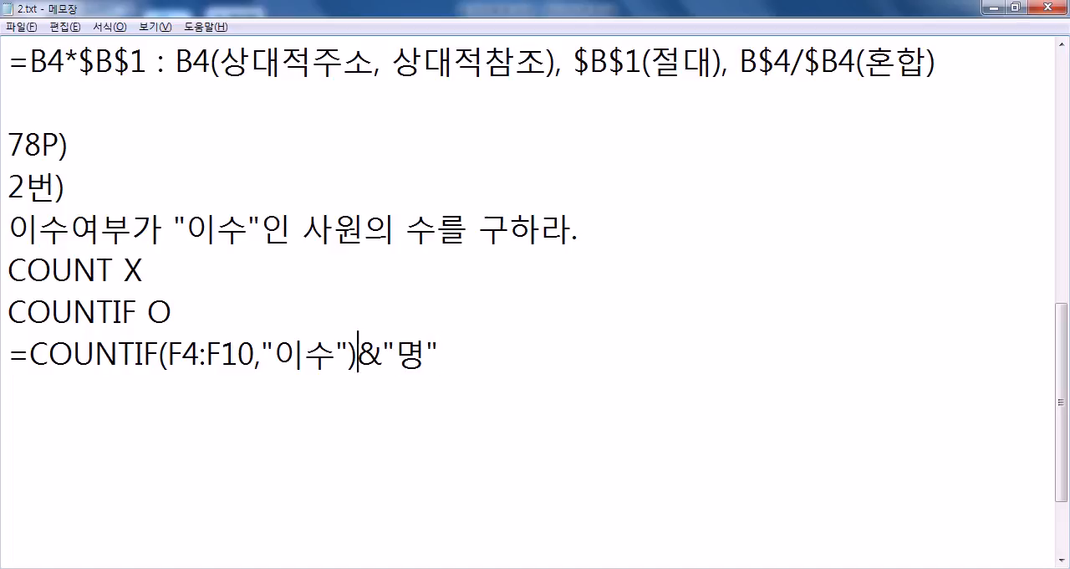
{"action": "key", "text": "shift+Right"}
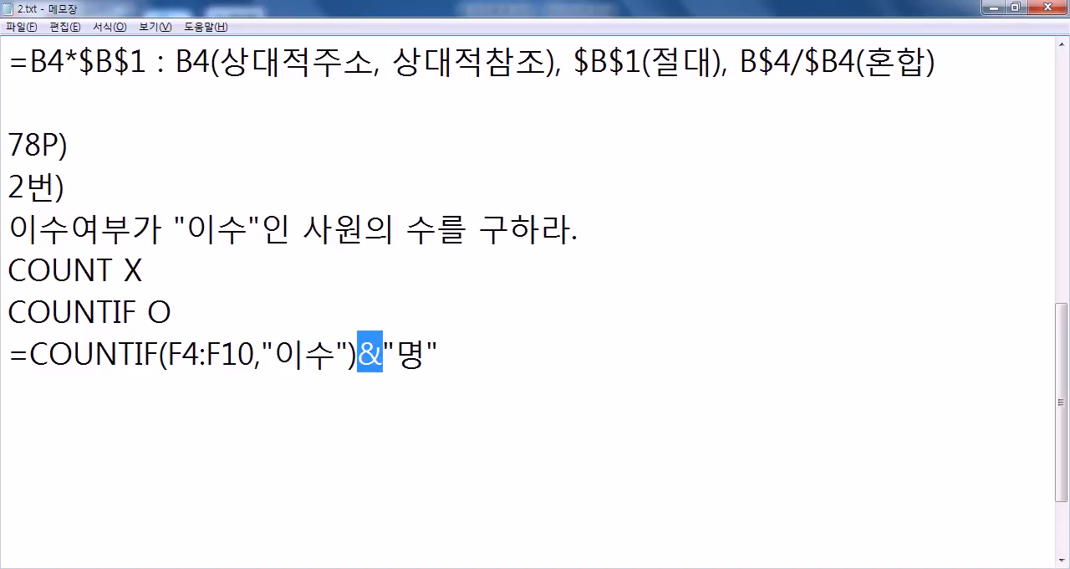
{"action": "left_click_drag", "start_coordinate": [358, 355], "coordinate": [33, 358]}
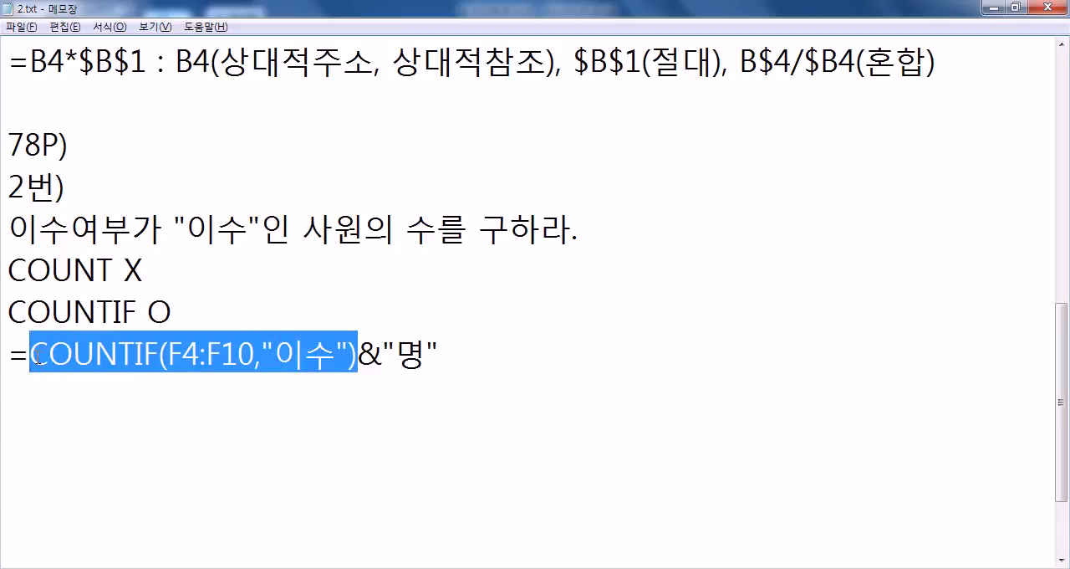
{"action": "left_click_drag", "start_coordinate": [377, 354], "coordinate": [451, 346]}
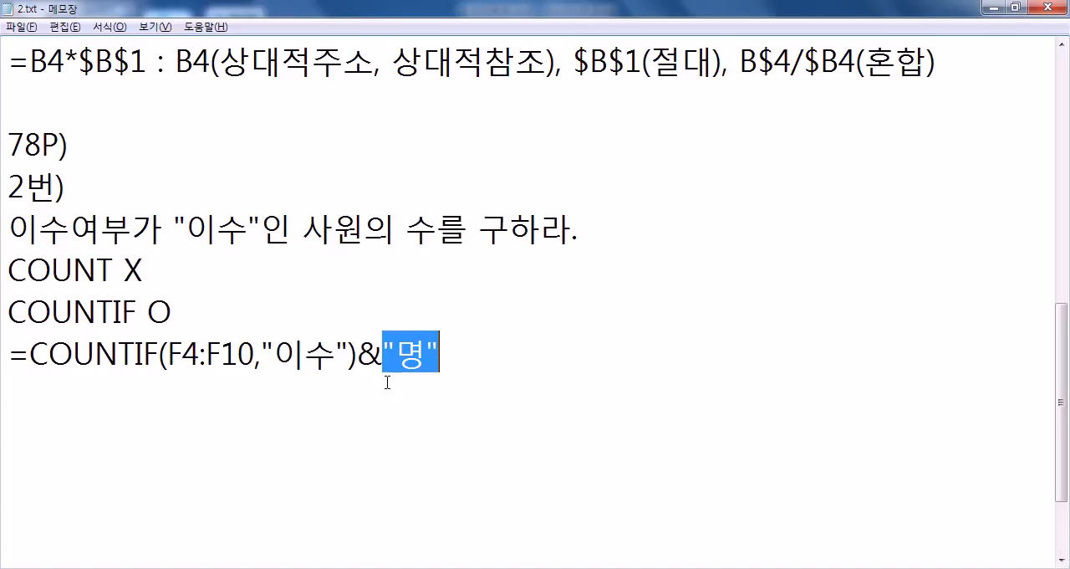
Step: Check the 이수 entries in Excel, write 4명 below the formula in Notepad, and highlight the formula's & operator
{"action": "key", "text": "alt+Tab"}
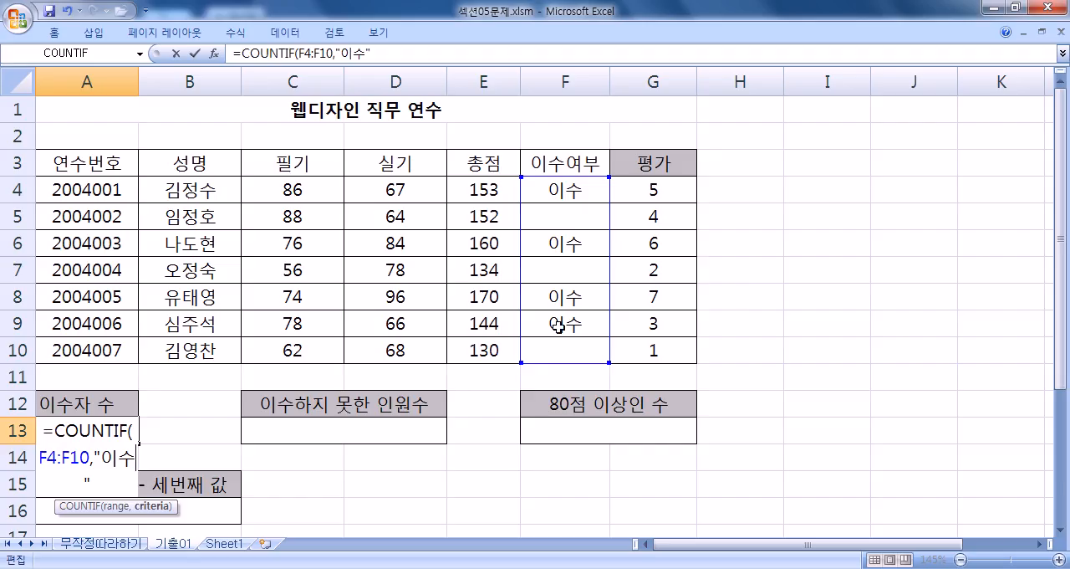
{"action": "key", "text": "alt+Tab"}
{"action": "left_click", "coordinate": [232, 398]}
{"action": "type", "text": "4명"}
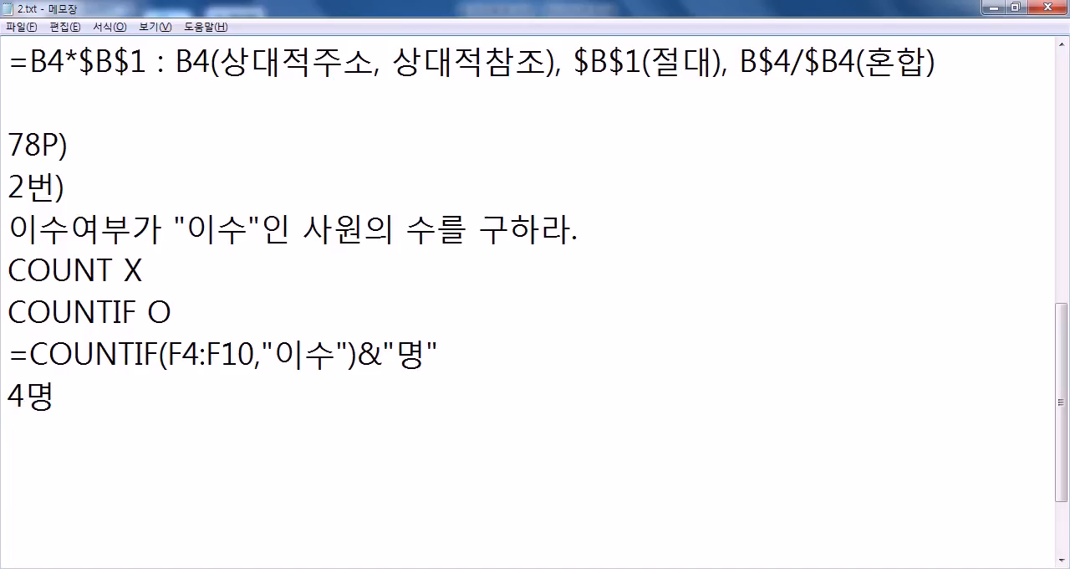
{"action": "key", "text": "Return"}
{"action": "left_click_drag", "start_coordinate": [356, 353], "coordinate": [383, 353]}
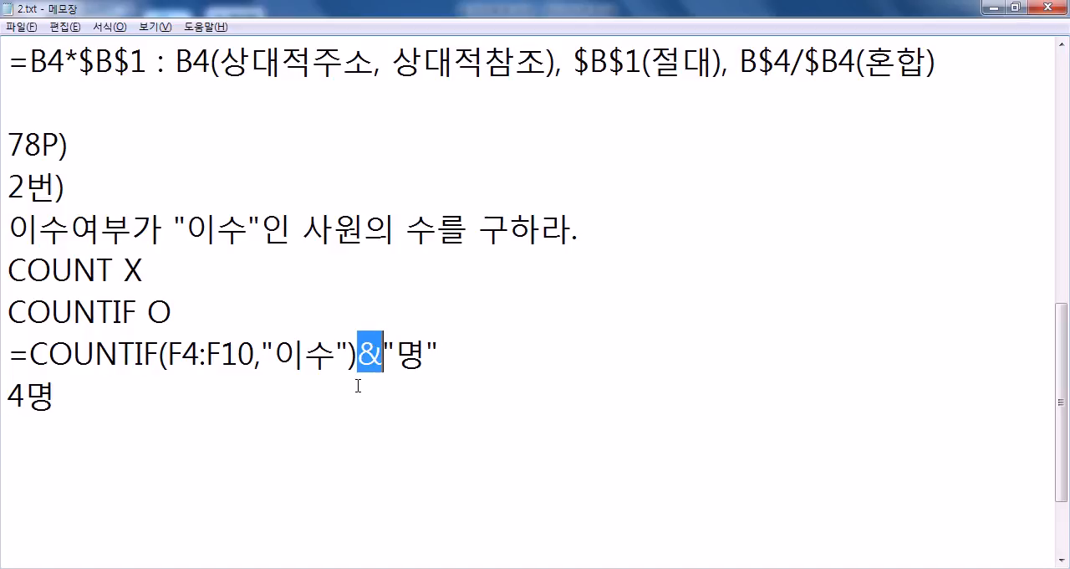
{"action": "left_click", "coordinate": [240, 408]}
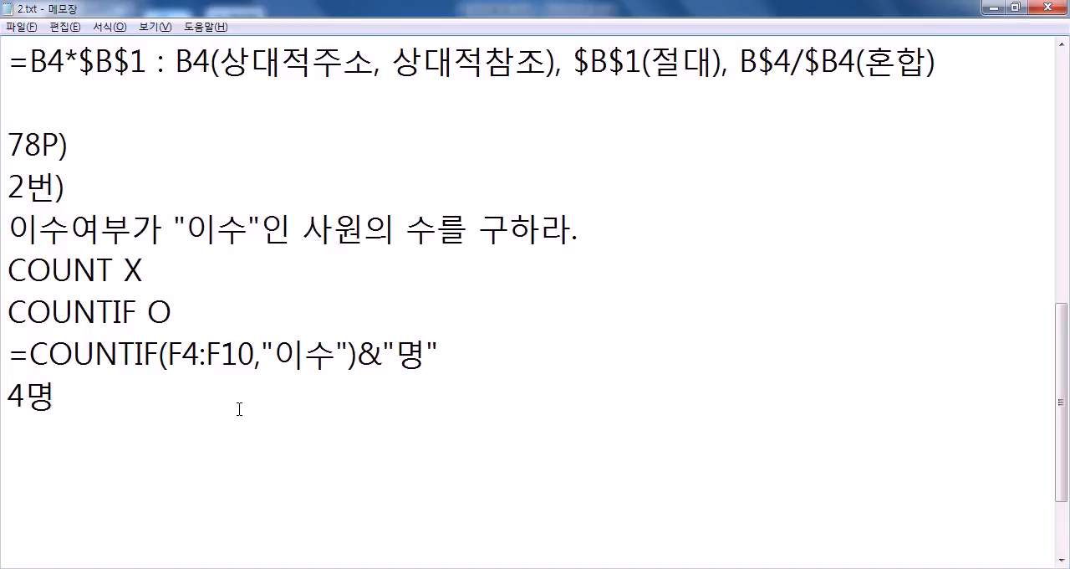
Step: Switch to Excel and complete the A13 formula as =COUNTIF(F4:F10,"이수")&"명"
{"action": "key", "text": "alt+Tab"}
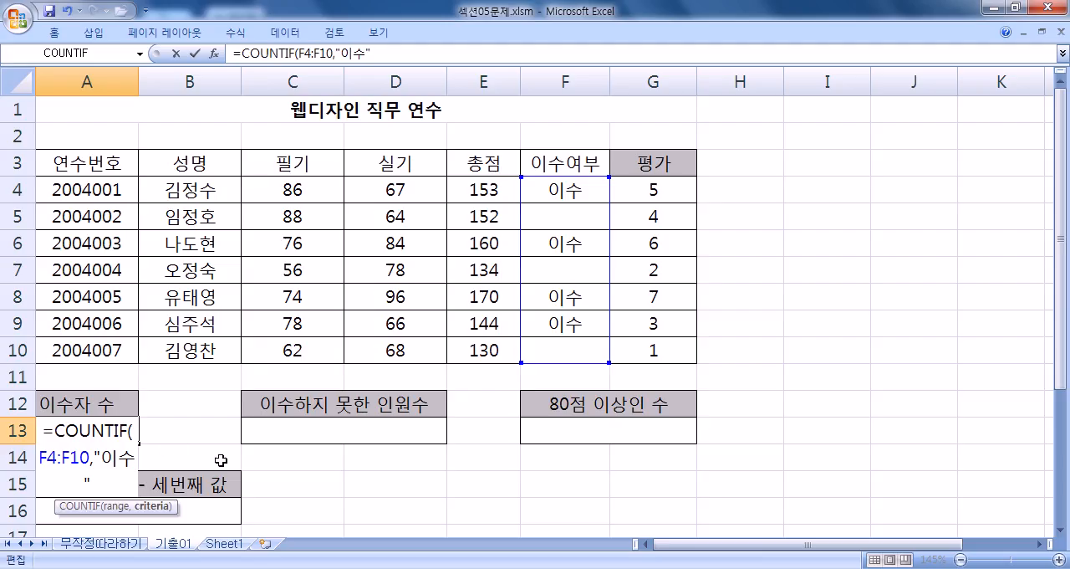
{"action": "type", "text": ")&\"명\""}
{"action": "key", "text": "Return"}
{"action": "key", "text": "Up"}
{"action": "key", "text": "F2"}
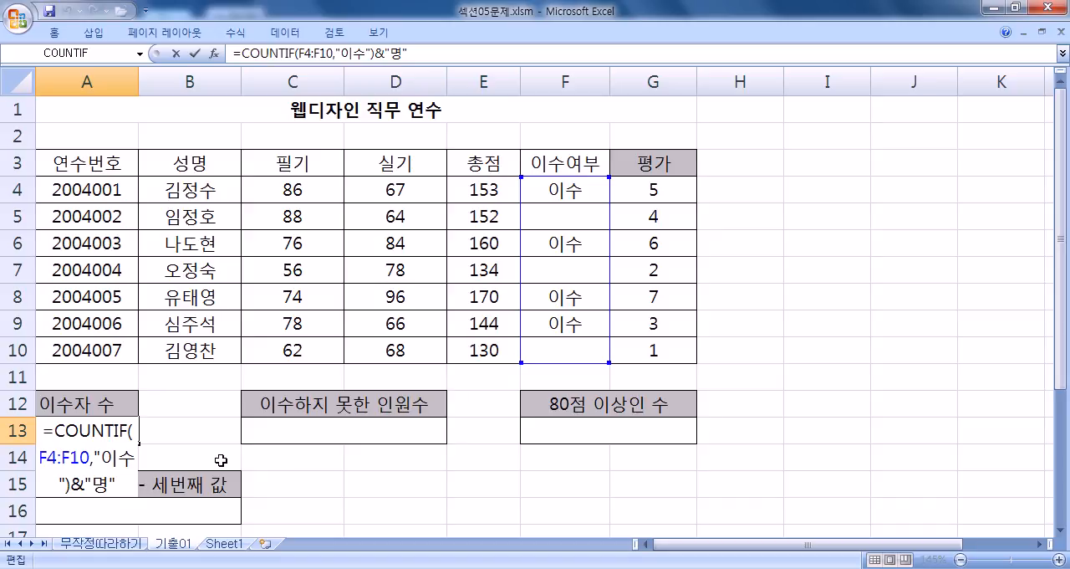
{"action": "key", "text": "Return"}
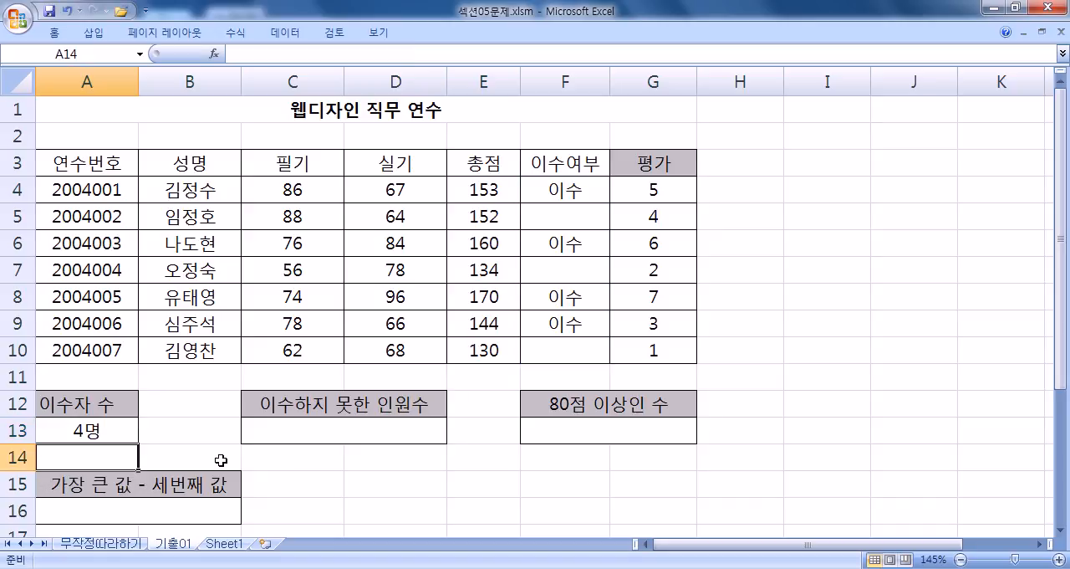
Step: Review the finished formula in A13 and select C13 under 이수하지 못한 인원수
{"action": "key", "text": "Up"}
{"action": "key", "text": "Right"}
{"action": "key", "text": "Right"}
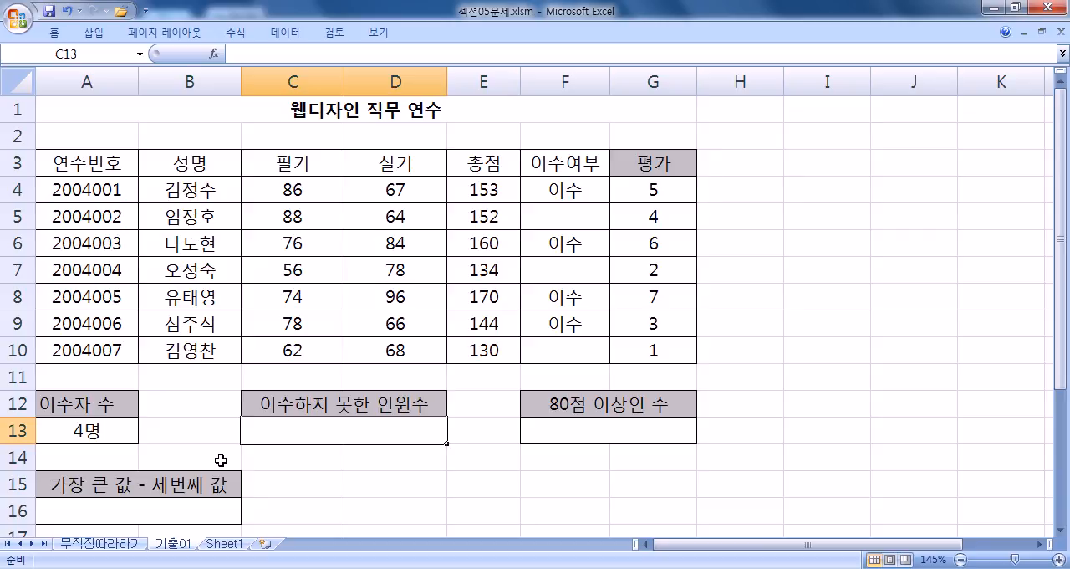
{"action": "key", "text": "Left"}
{"action": "key", "text": "Left"}
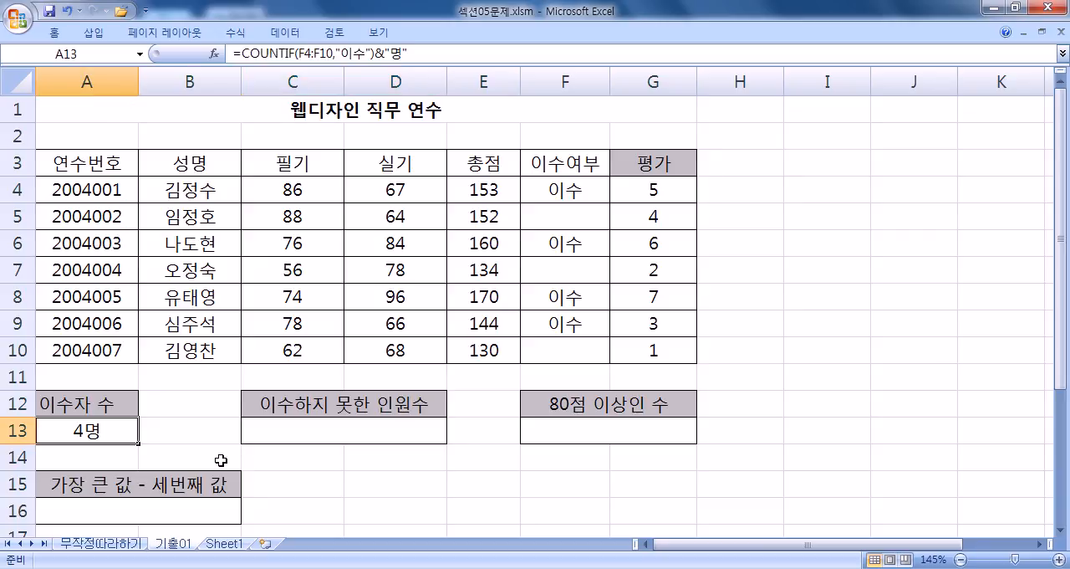
{"action": "key", "text": "Right"}
{"action": "key", "text": "Right"}
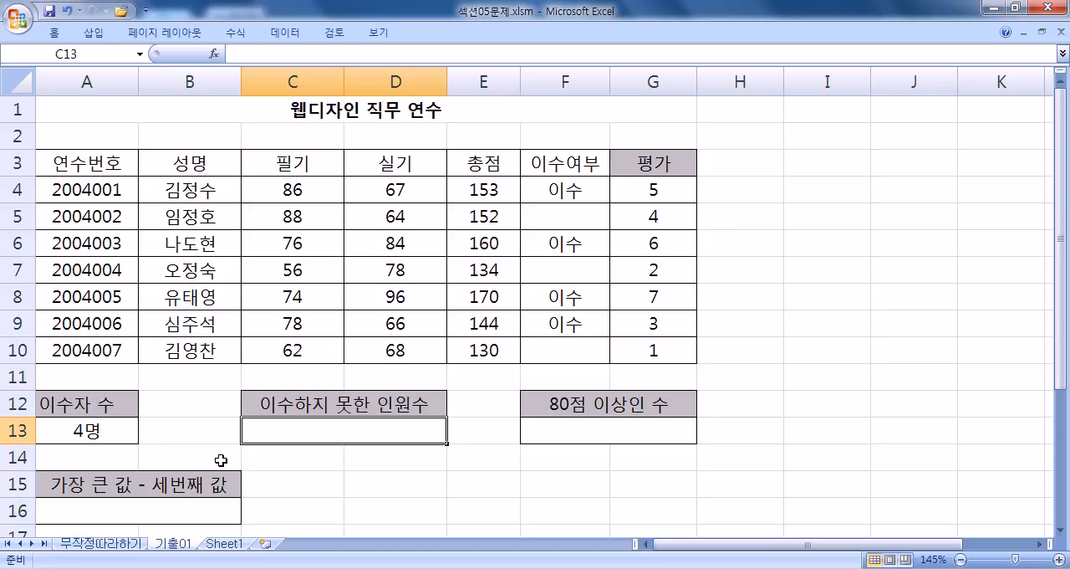
Step: Switch to Notepad and add a 3번) heading followed by the line 이수하지 못한 사원의 수
{"action": "key", "text": "alt+Tab"}
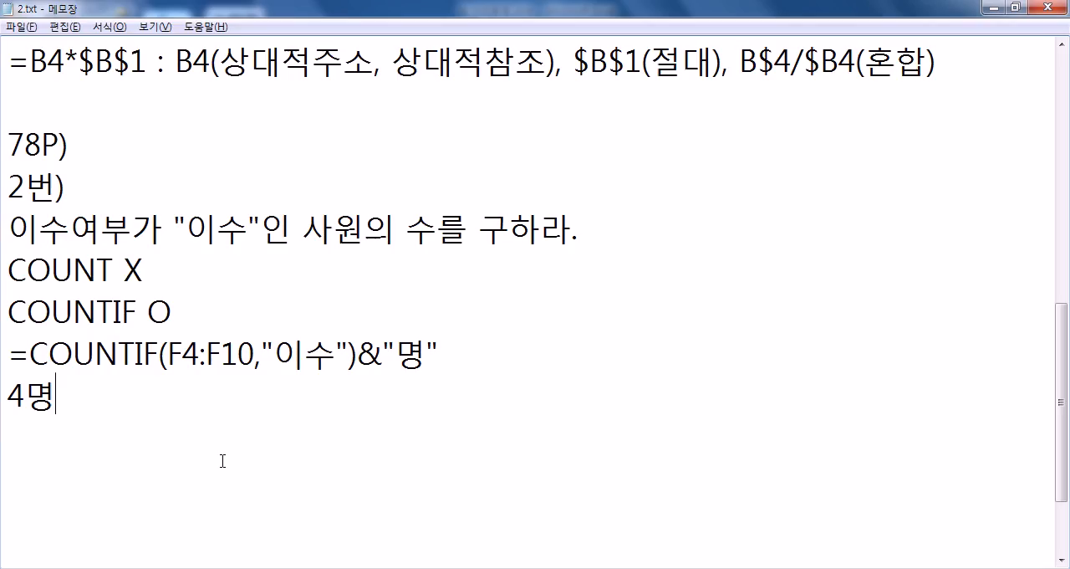
{"action": "key", "text": "Return"}
{"action": "key", "text": "Return"}
{"action": "type", "text": "3번)"}
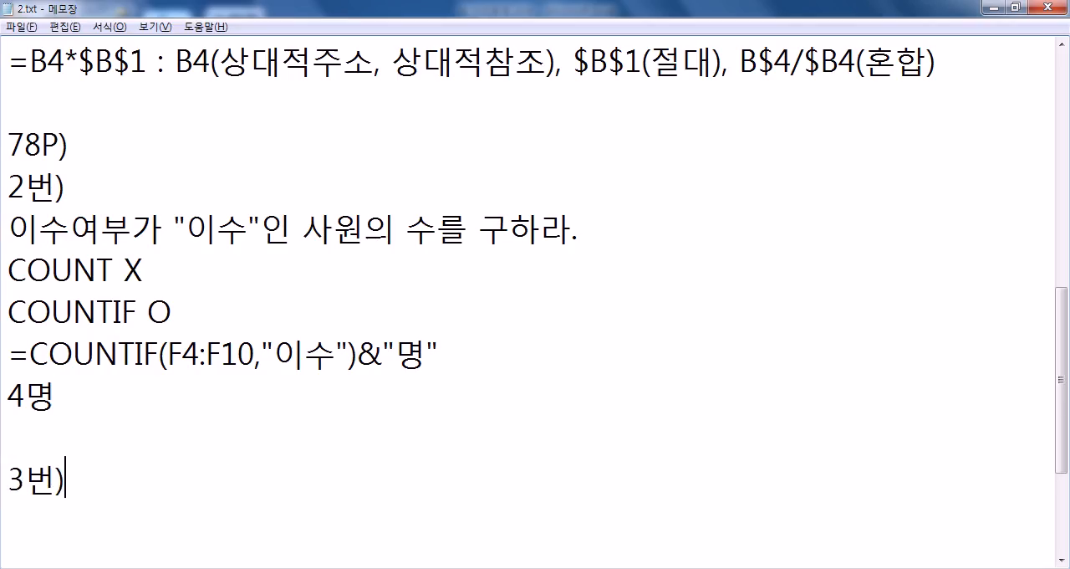
{"action": "key", "text": "Return"}
{"action": "type", "text": "이수"}
{"action": "type", "text": "하지 못한 "}
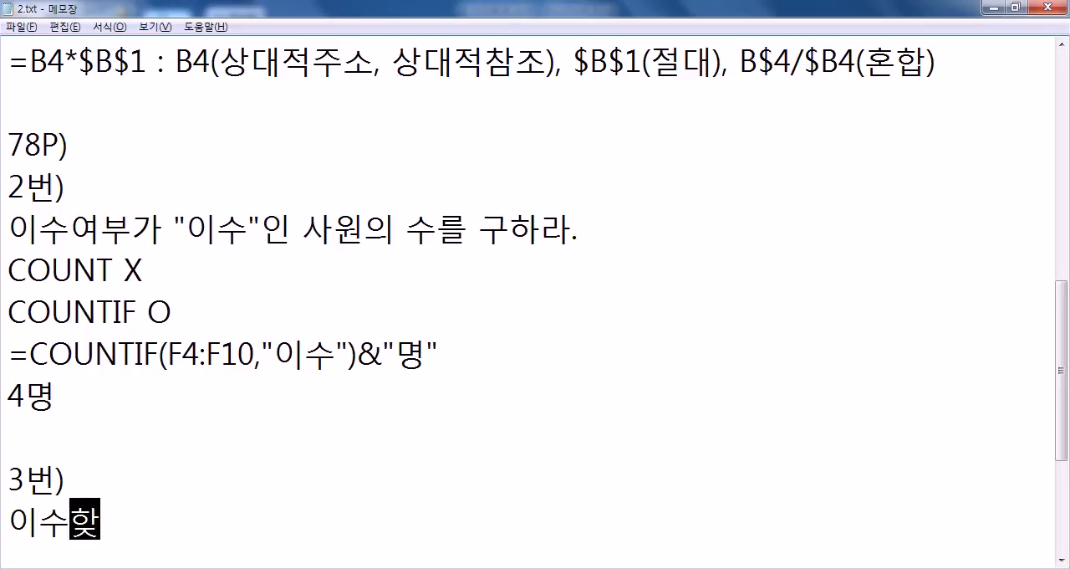
{"action": "type", "text": "사원의 수"}
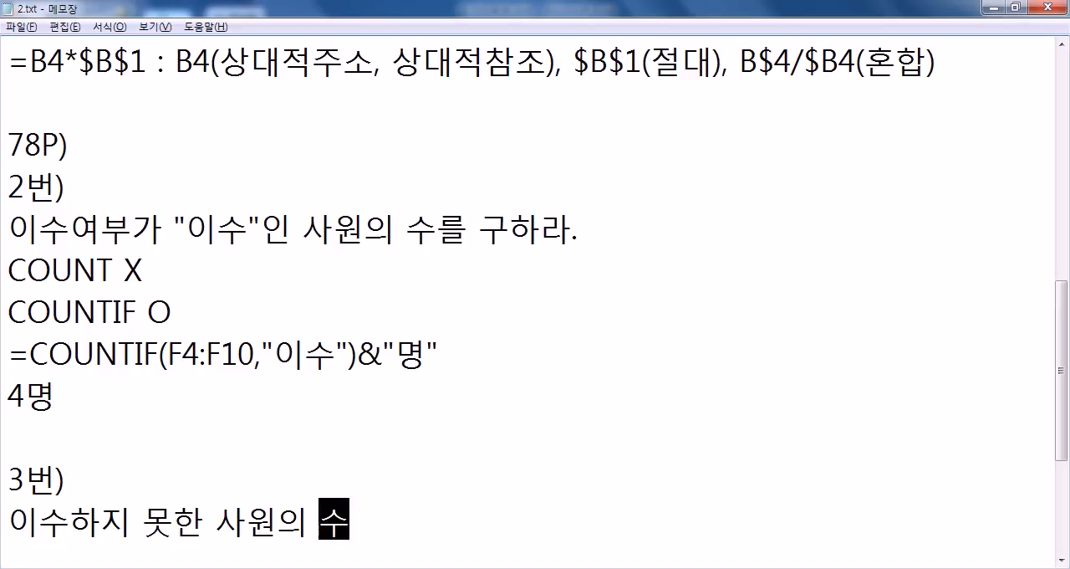
{"action": "key", "text": "Return"}
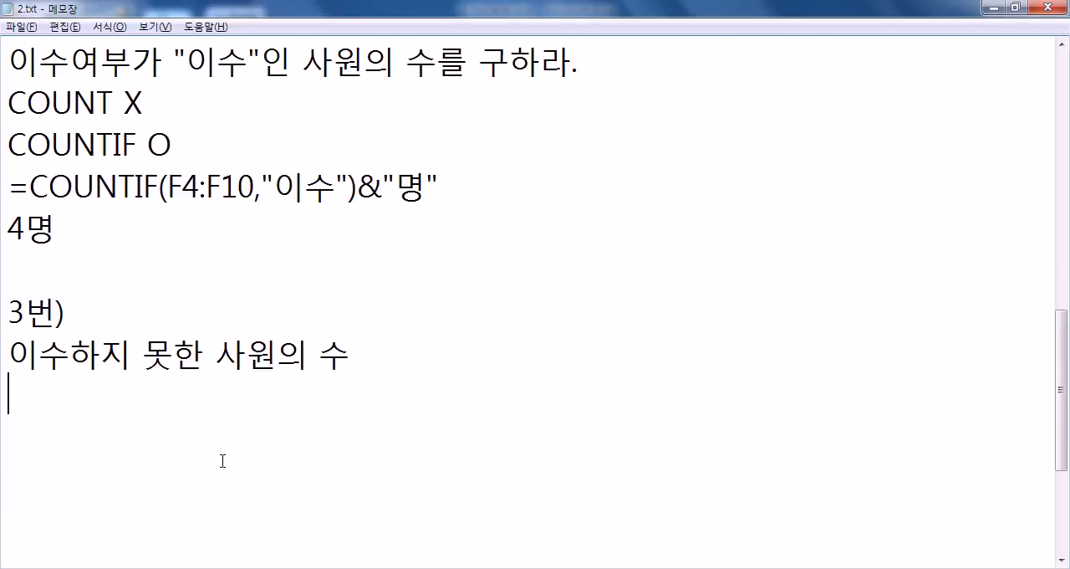
Step: Add the explanatory line 빈 칸이 이수하지 못한 자 below the 3번) question
{"action": "type", "text": "빈 칸"}
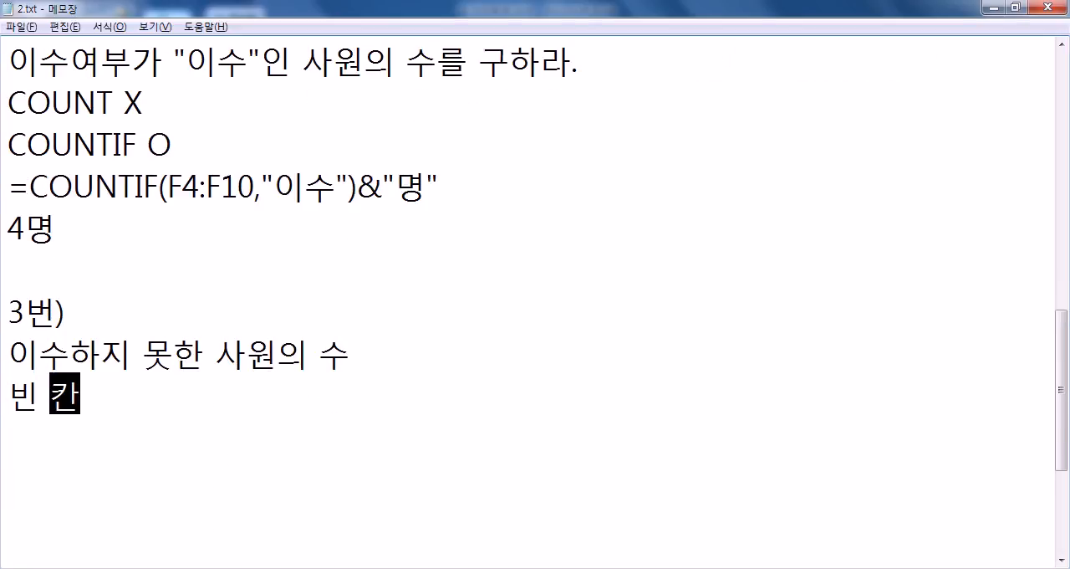
{"action": "type", "text": "이이 이수"}
{"action": "key", "text": "Left"}
{"action": "key", "text": "Left"}
{"action": "key", "text": "Left"}
{"action": "key", "text": "Left"}
{"action": "key", "text": "Delete"}
{"action": "key", "text": "End"}
{"action": "type", "text": "하지"}
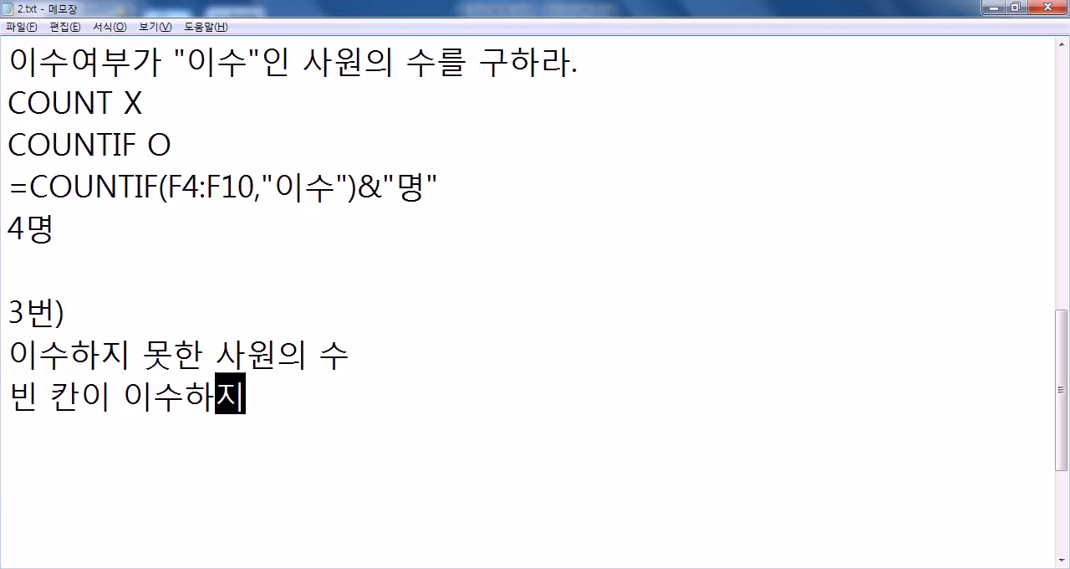
{"action": "type", "text": " 못한 자"}
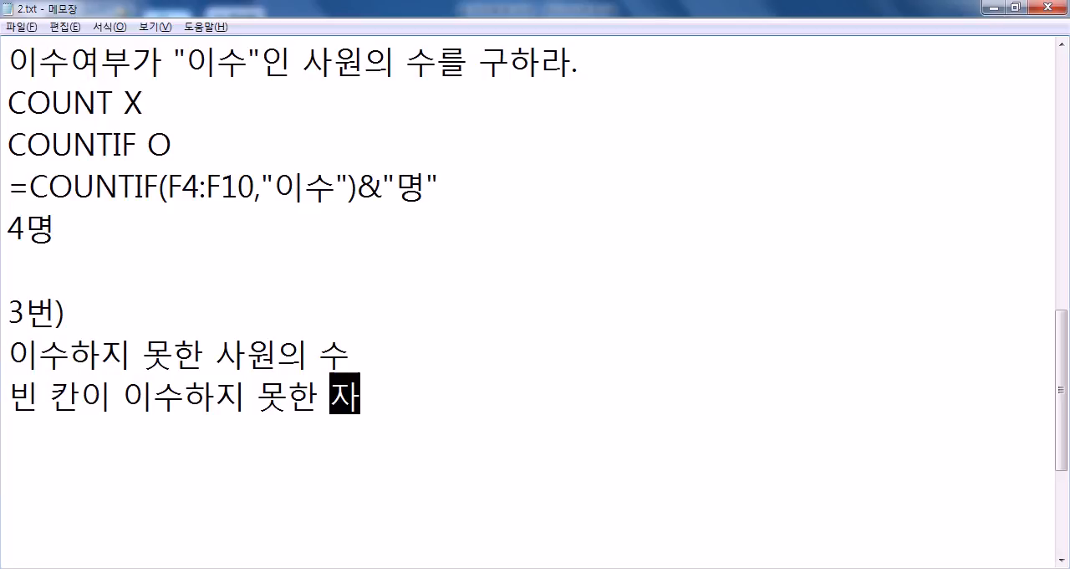
{"action": "key", "text": "Return"}
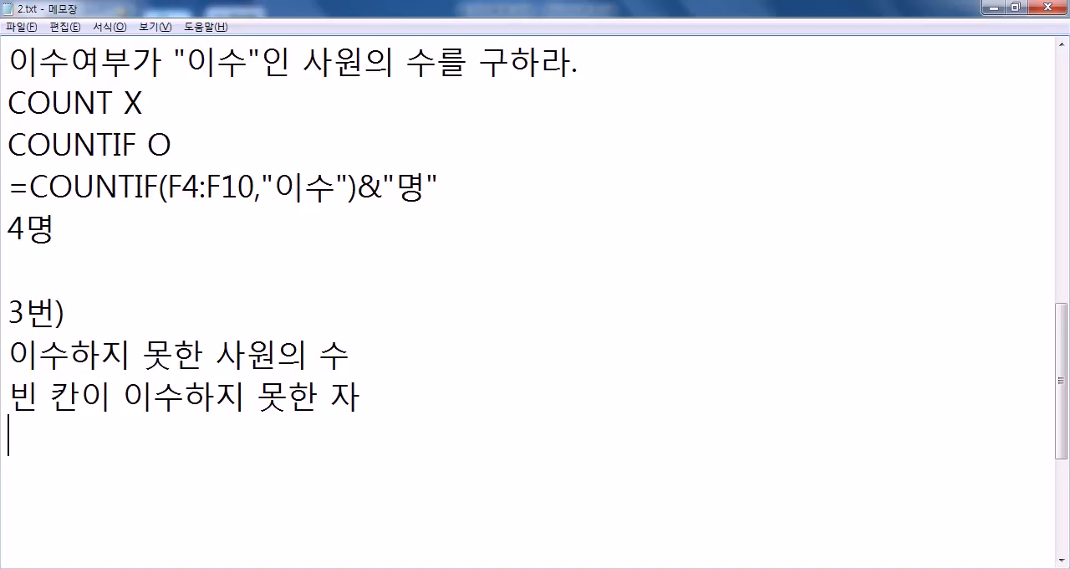
Step: Write =COUNTBLANK(F4:F10)&"명" on the next line of the notes, checking the range in Excel
{"action": "type", "text": "=COUNTBLANK("}
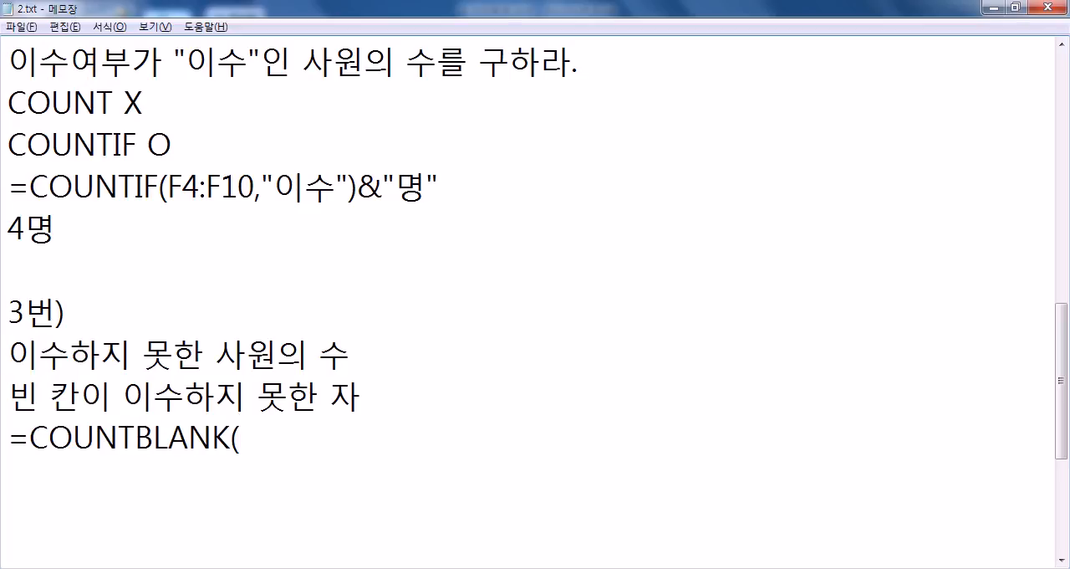
{"action": "key", "text": "alt+Tab"}
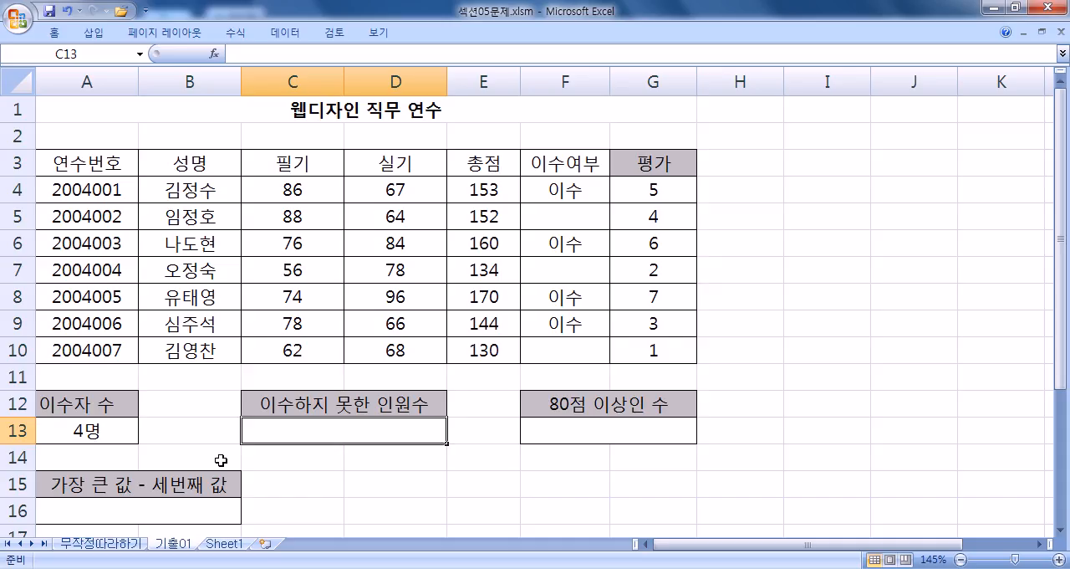
{"action": "key", "text": "alt+Tab"}
{"action": "type", "text": "F"}
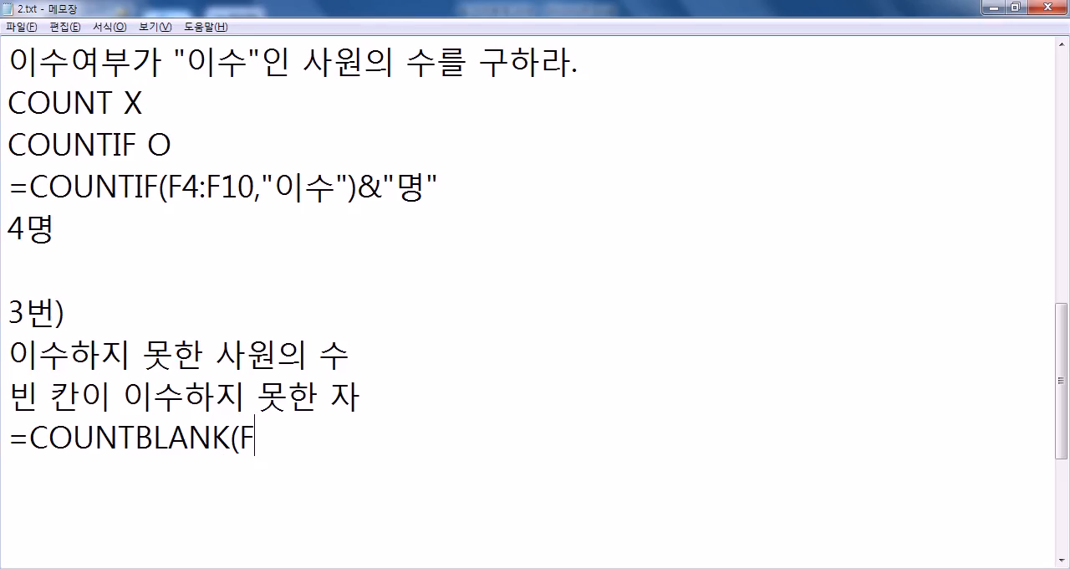
{"action": "type", "text": "4:F10)"}
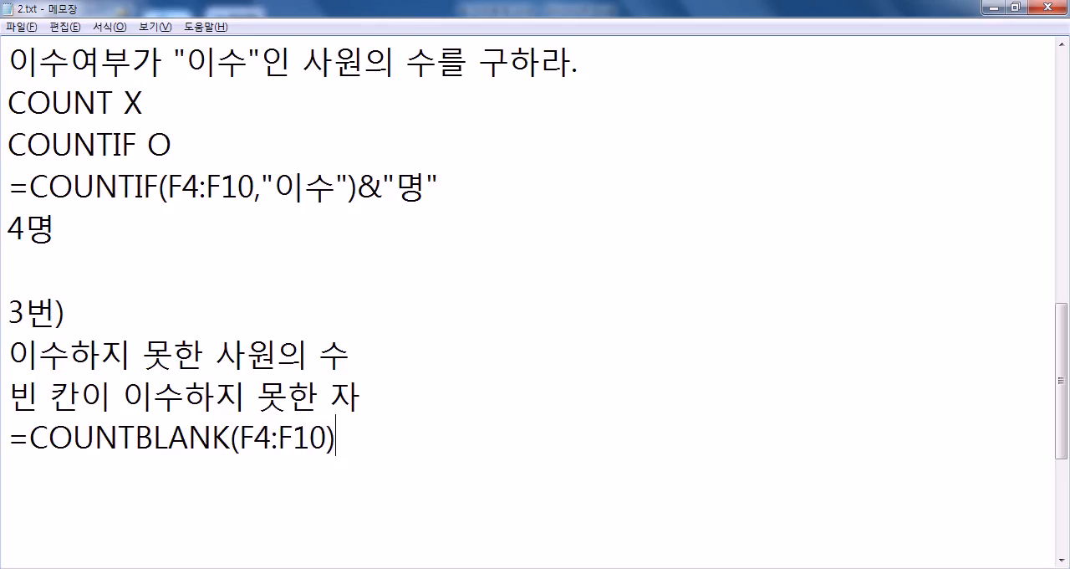
{"action": "type", "text": "&\"AU"}
{"action": "key", "text": "BackSpace"}
{"action": "key", "text": "BackSpace"}
{"action": "key", "text": "Hangul"}
{"action": "type", "text": "명\""}
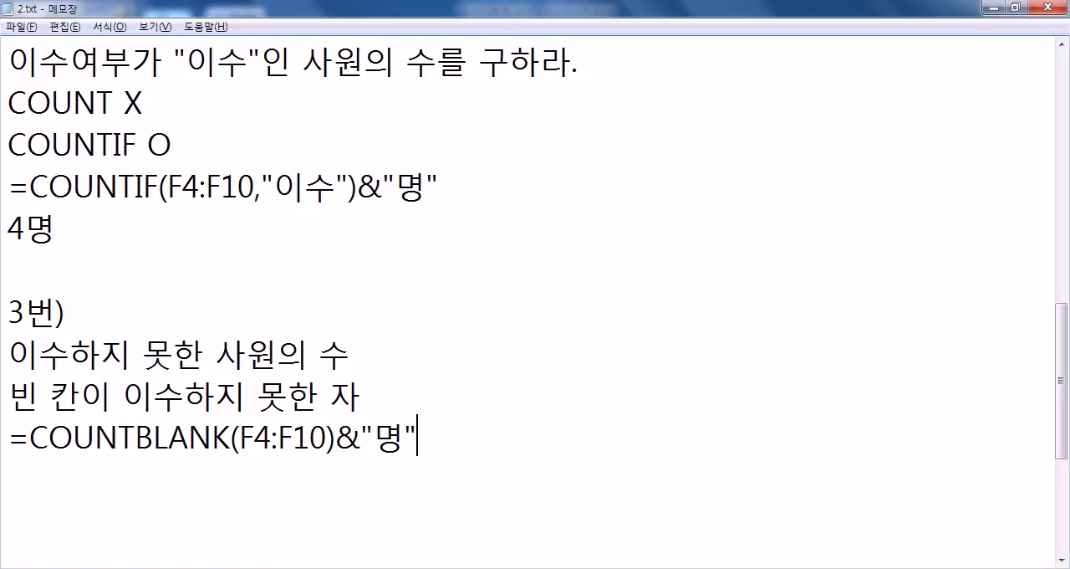
{"action": "key", "text": "Return"}
Step: Switch to Excel, enter =COUNTBLANK(F4:F10)&"명" in C13 and review the formula's range
{"action": "key", "text": "alt+Tab"}
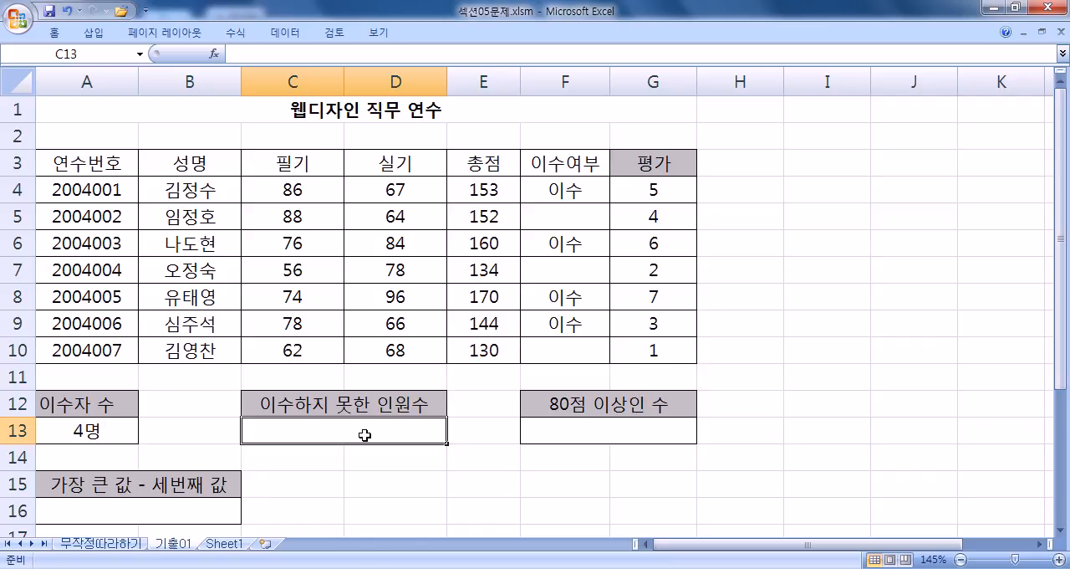
{"action": "type", "text": "=채ㅕㅜ슈ㅣ무ㅏ"}
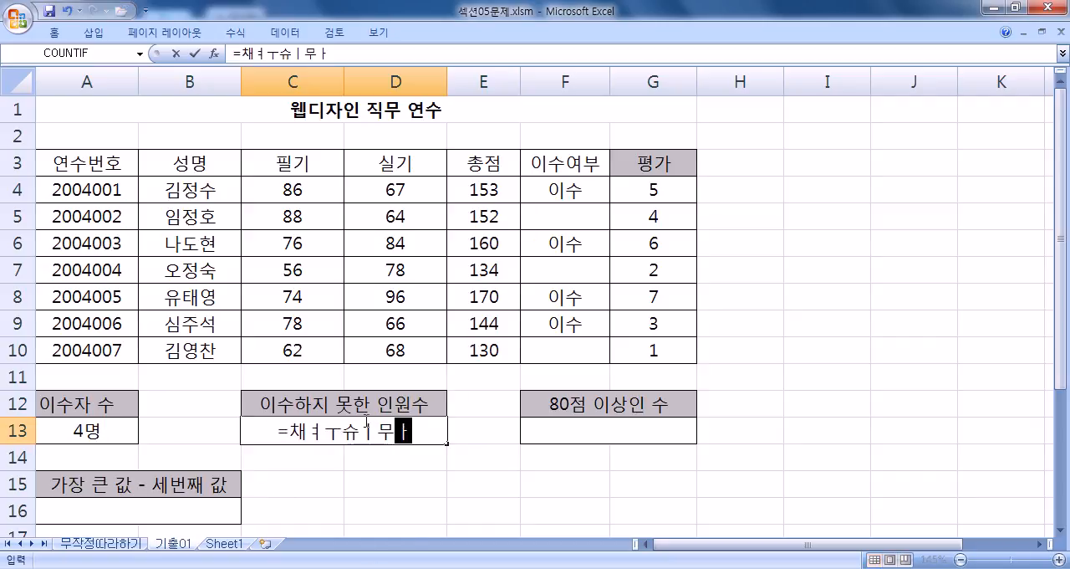
{"action": "type", "text": "("}
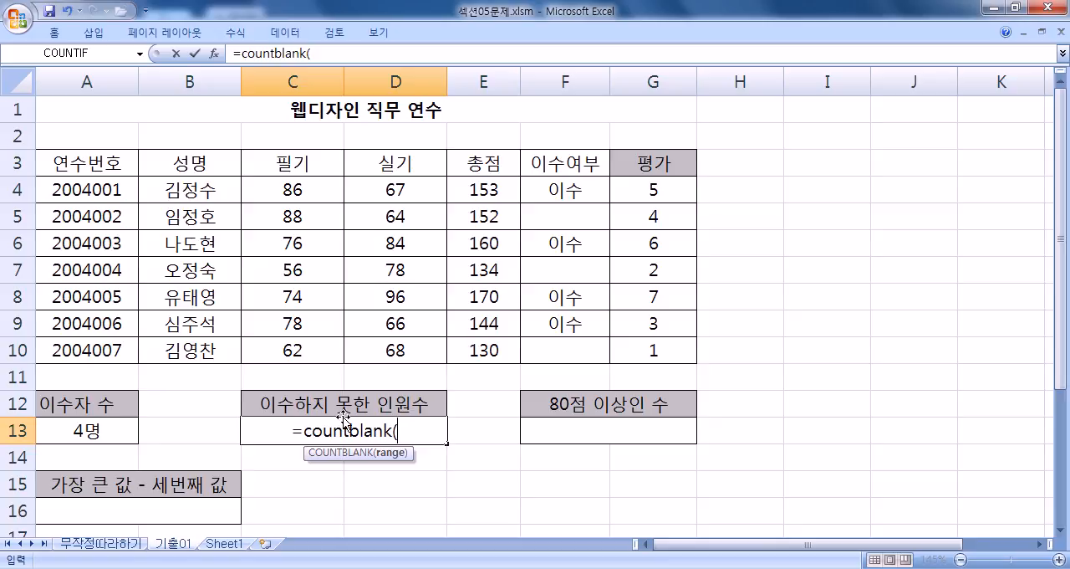
{"action": "left_click_drag", "start_coordinate": [557, 192], "coordinate": [563, 342]}
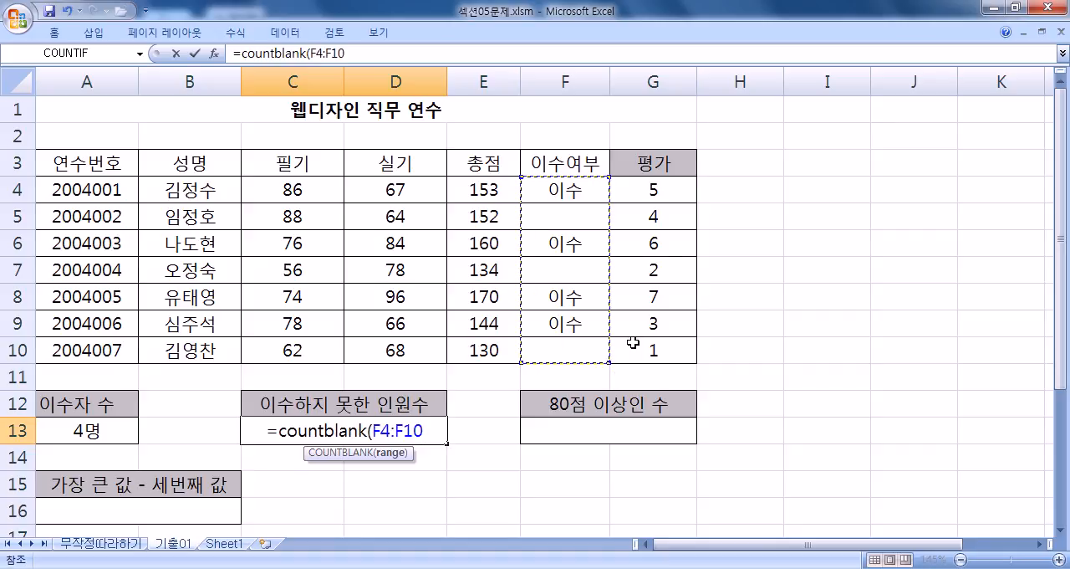
{"action": "type", "text": ")"}
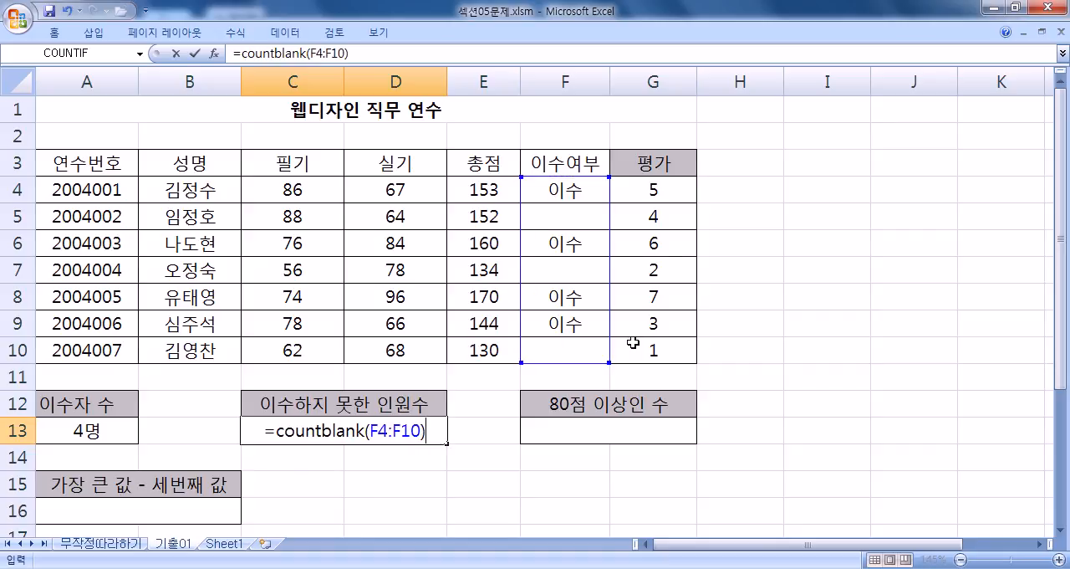
{"action": "type", "text": "&\"명\""}
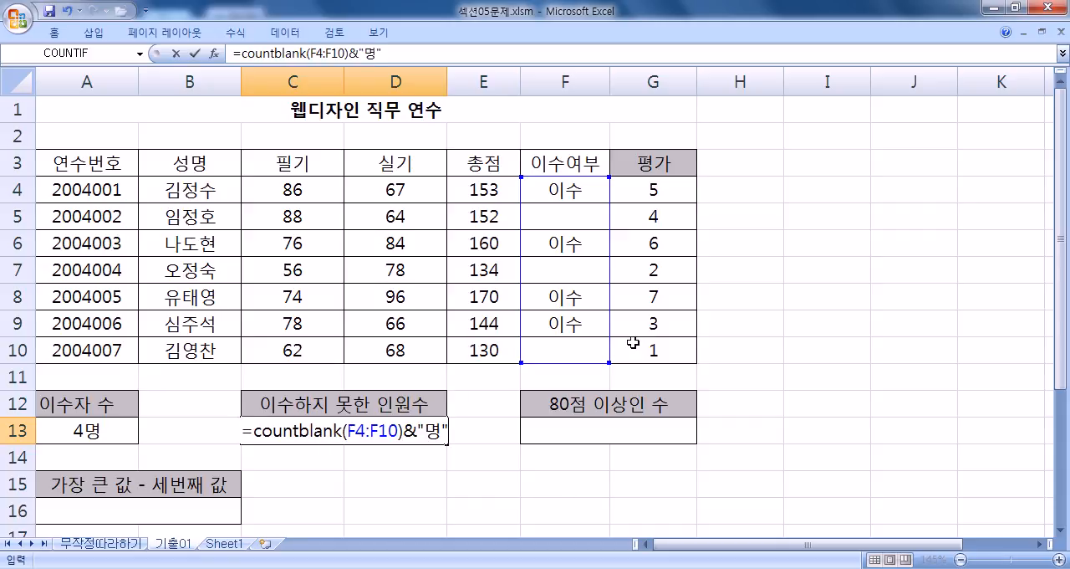
{"action": "key", "text": "Return"}
{"action": "key", "text": "Up"}
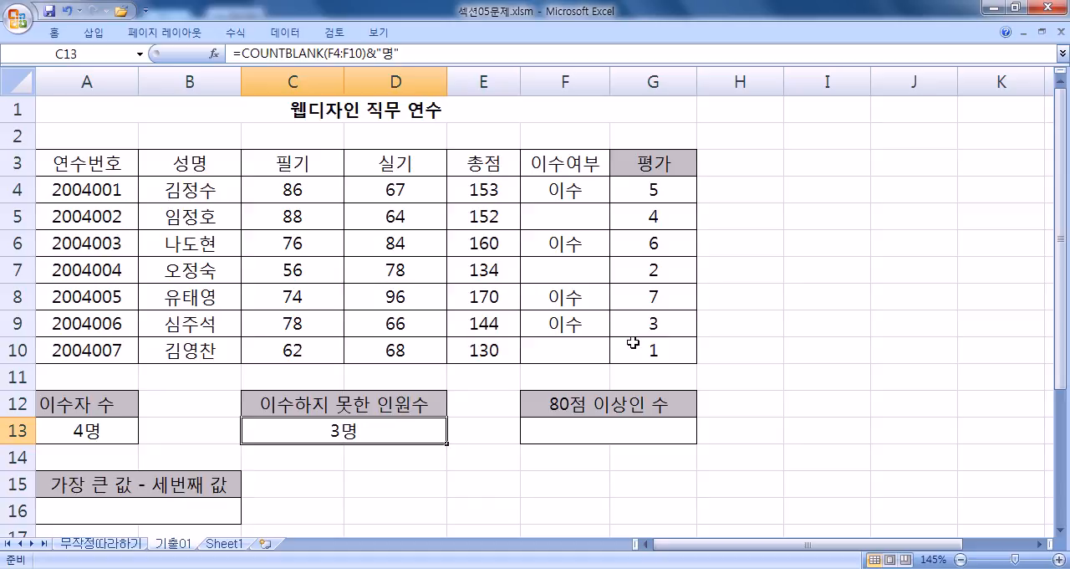
{"action": "key", "text": "F2"}
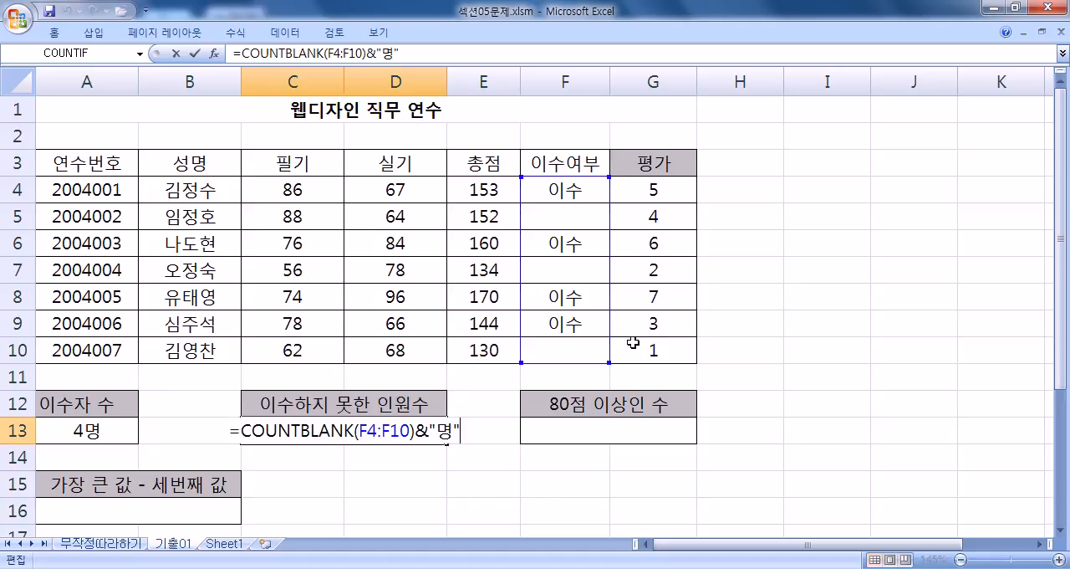
{"action": "key", "text": "Escape"}
Step: Confirm C13's formula and begin one in F13 with =COUNTIF(C4:C10,">=80") for the 필기 scores
{"action": "key", "text": "Right"}
{"action": "key", "text": "Right"}
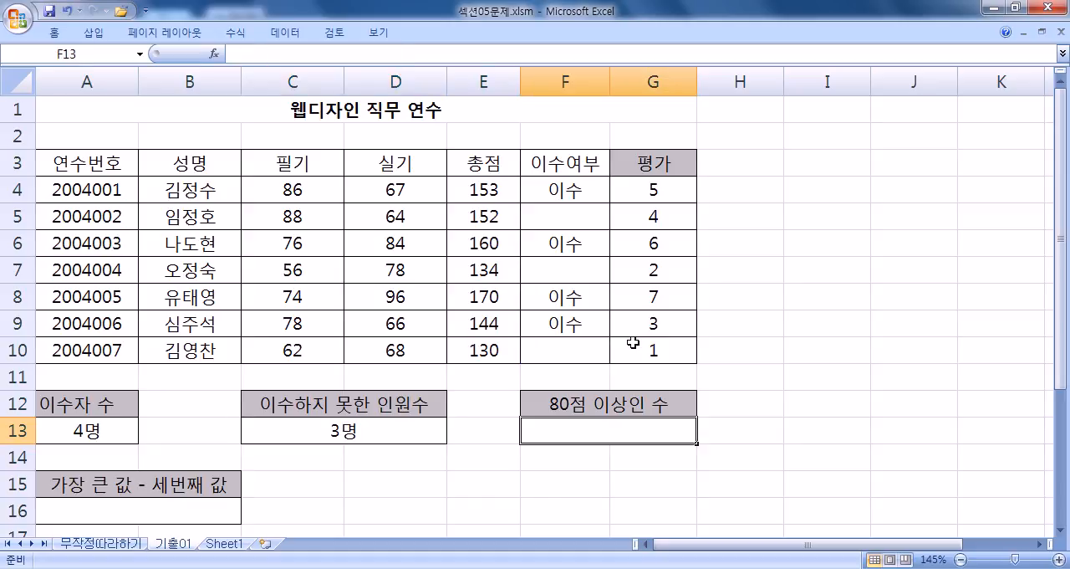
{"action": "left_click", "coordinate": [1063, 529]}
{"action": "left_click", "coordinate": [1064, 529]}
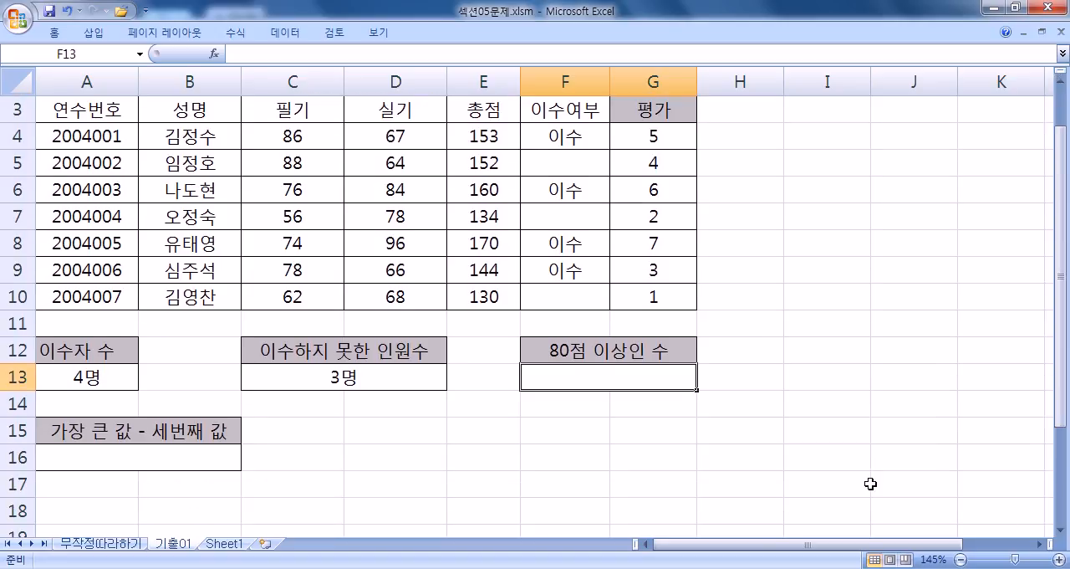
{"action": "type", "text": "=채ㅕㅜ샤"}
{"action": "type", "text": "f("}
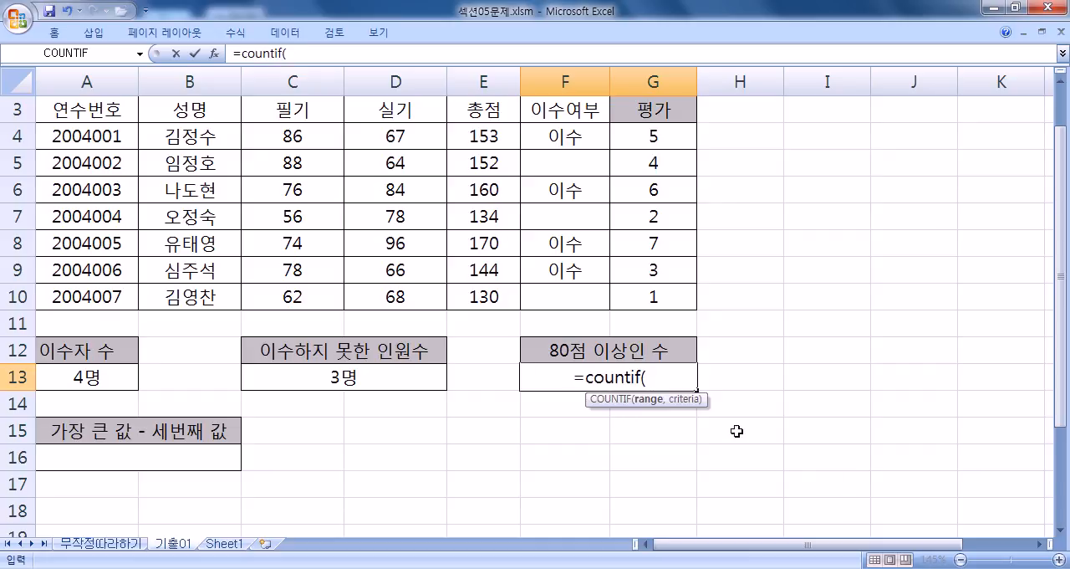
{"action": "left_click_drag", "start_coordinate": [276, 127], "coordinate": [279, 298]}
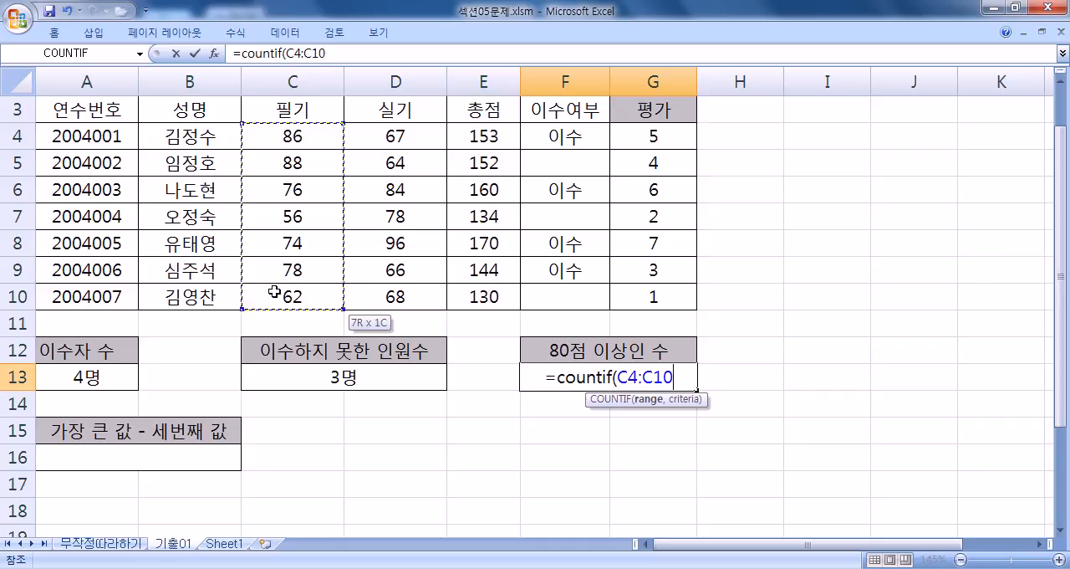
{"action": "type", "text": ",\">="}
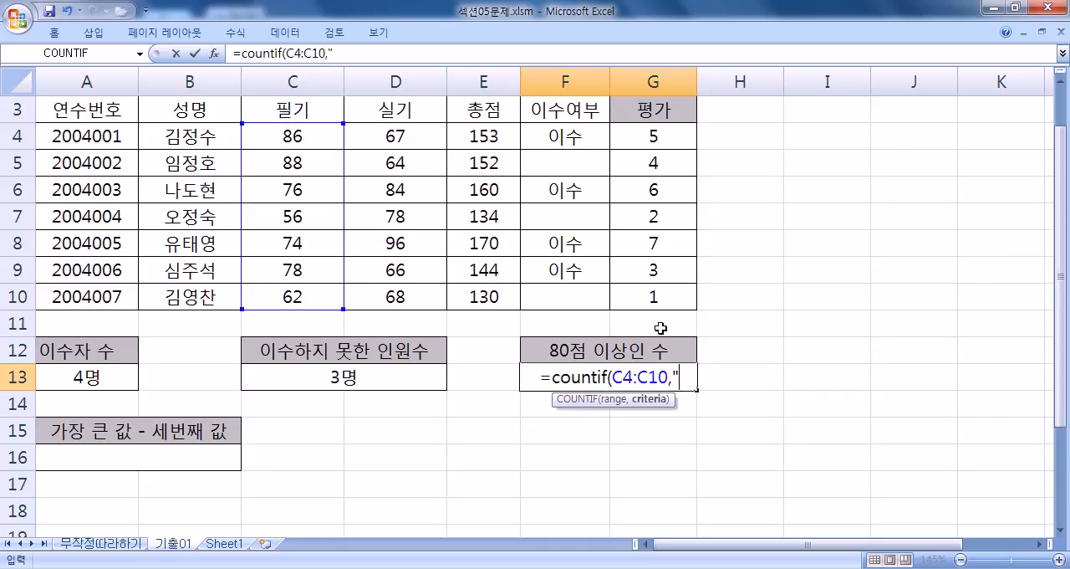
{"action": "type", "text": "80\")"}
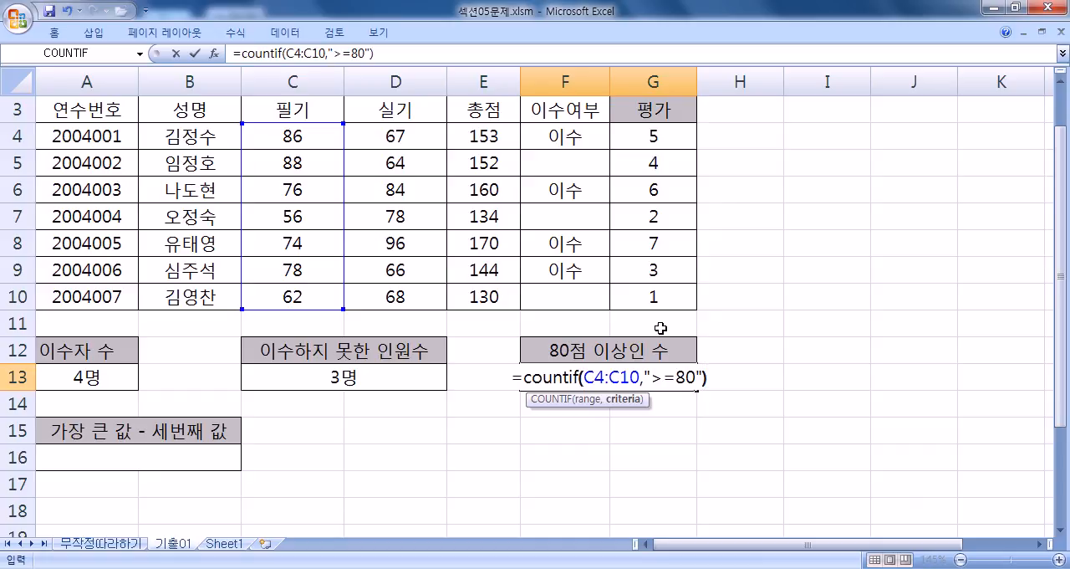
{"action": "type", "text": "+COUNTIF("}
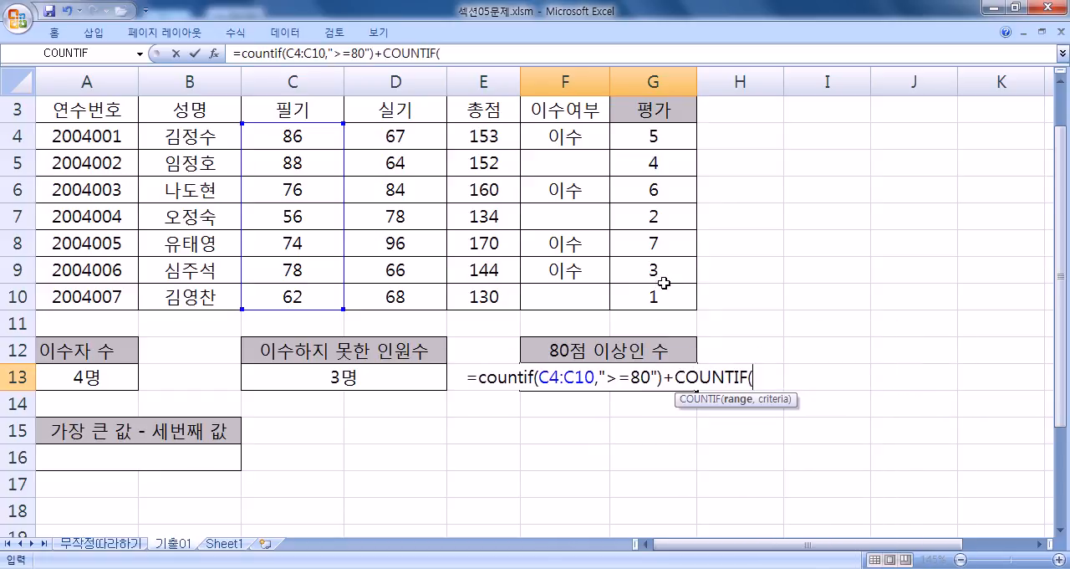
Step: Extend F13's formula with +COUNTIF(D4:D10,">=80") to add the 실기 scores of 80 or more
{"action": "left_click_drag", "start_coordinate": [414, 138], "coordinate": [411, 292]}
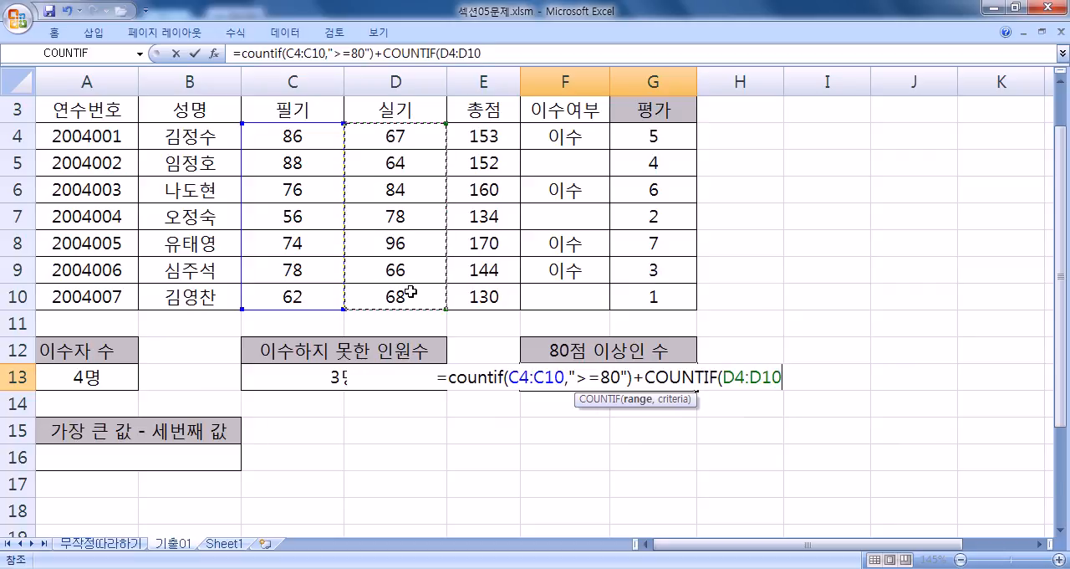
{"action": "type", "text": ",\">="}
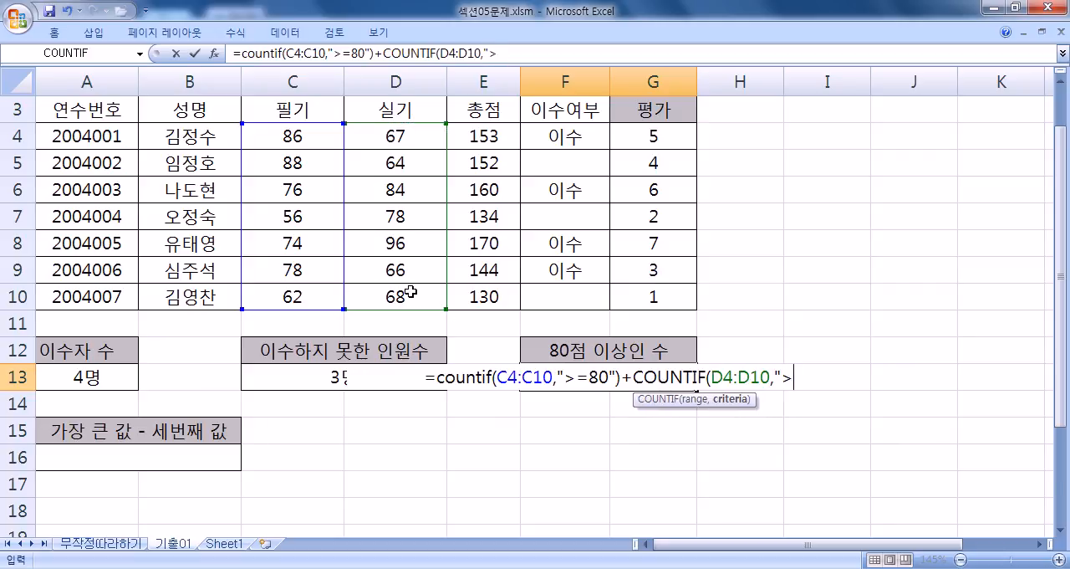
{"action": "type", "text": "80\")"}
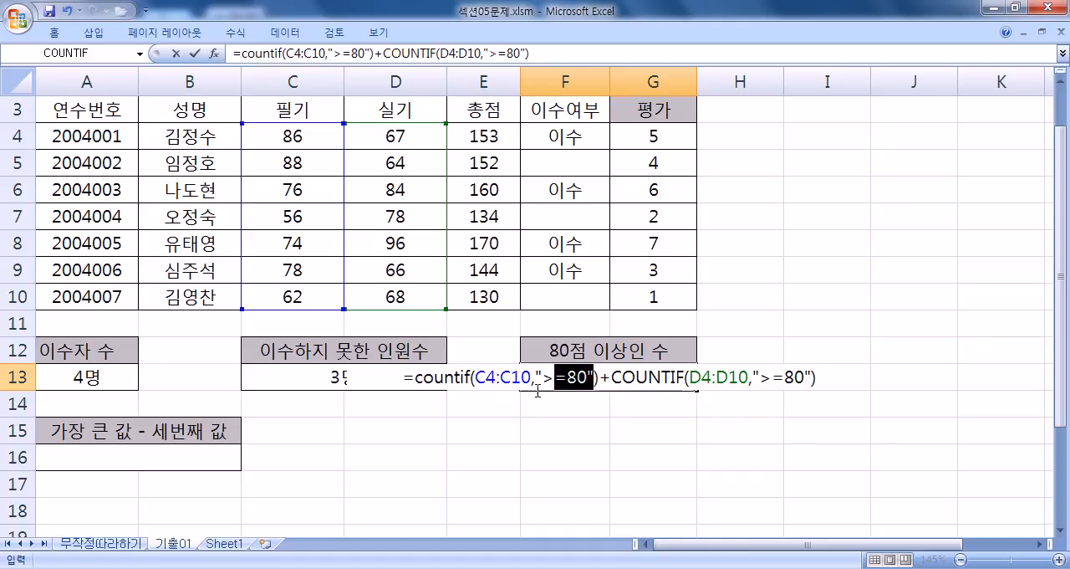
Step: Append &"명" to the end of F13's formula, enter it and review the finished formula
{"action": "left_click_drag", "start_coordinate": [595, 379], "coordinate": [511, 398]}
{"action": "left_click", "coordinate": [824, 381]}
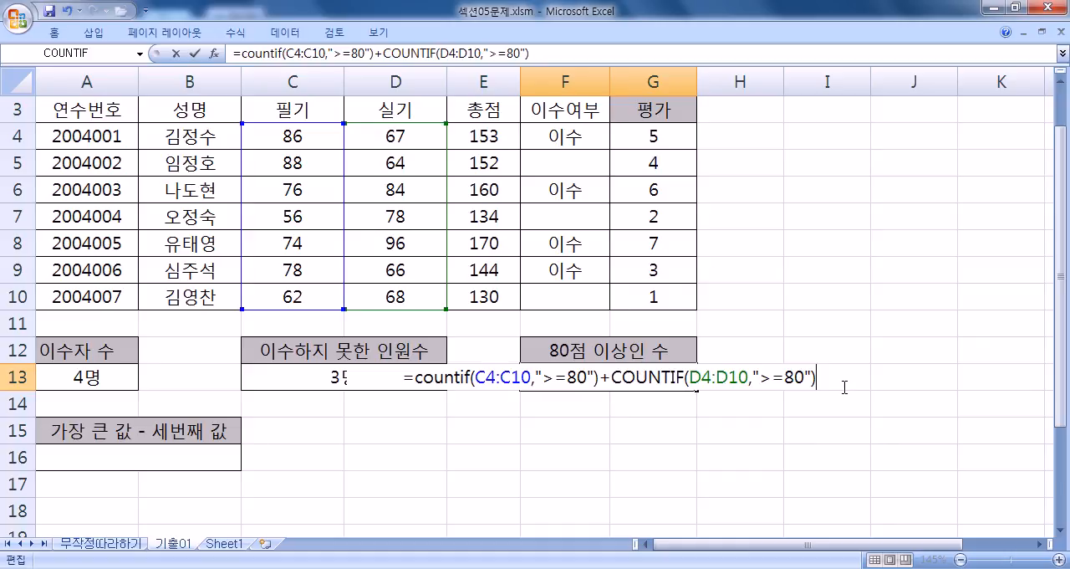
{"action": "type", "text": "&\"명\""}
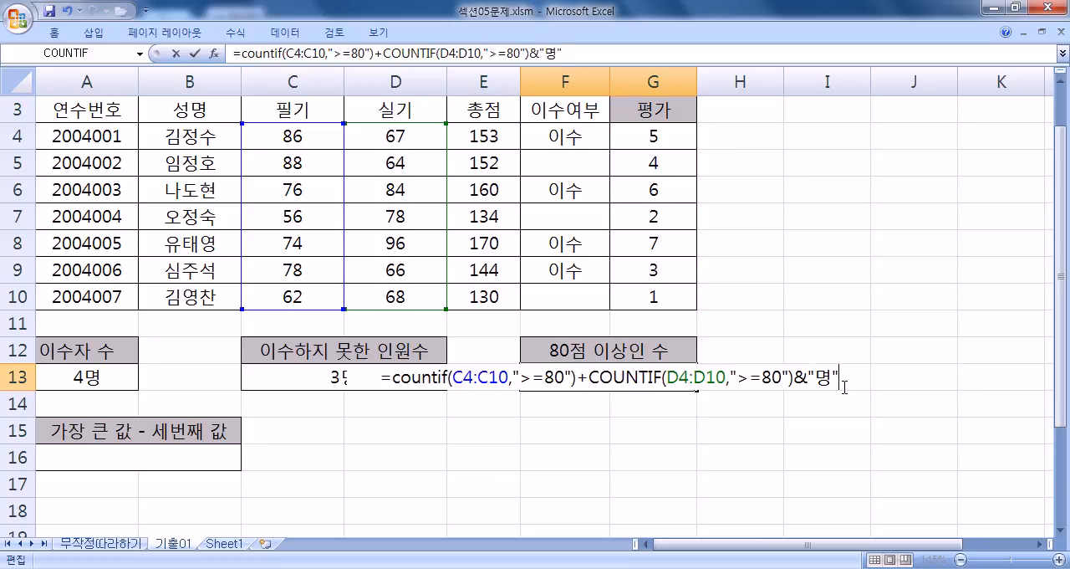
{"action": "key", "text": "Return"}
{"action": "key", "text": "Up"}
{"action": "key", "text": "Right"}
{"action": "key", "text": "Right"}
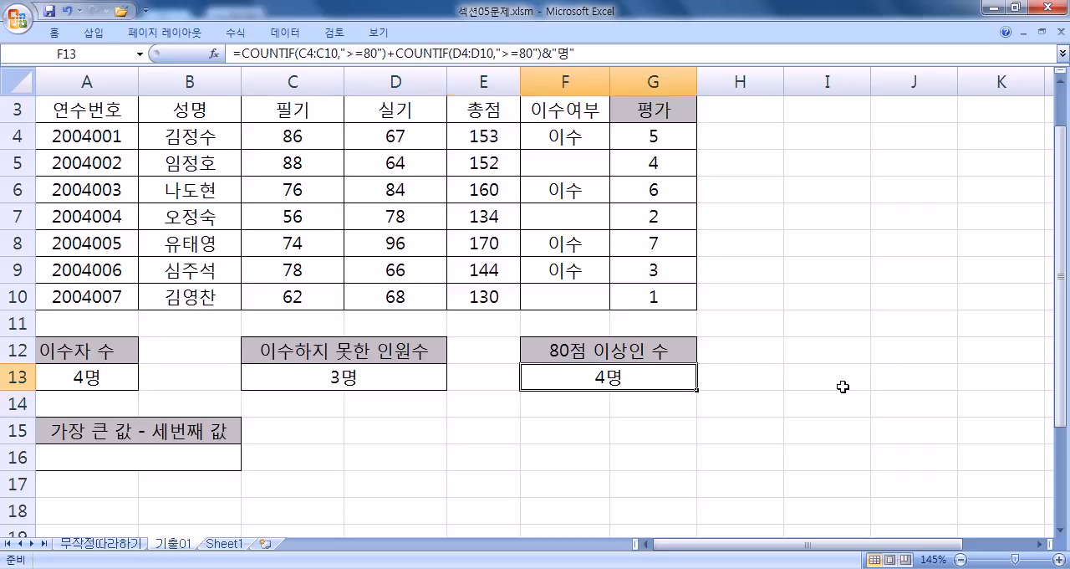
{"action": "key", "text": "F2"}
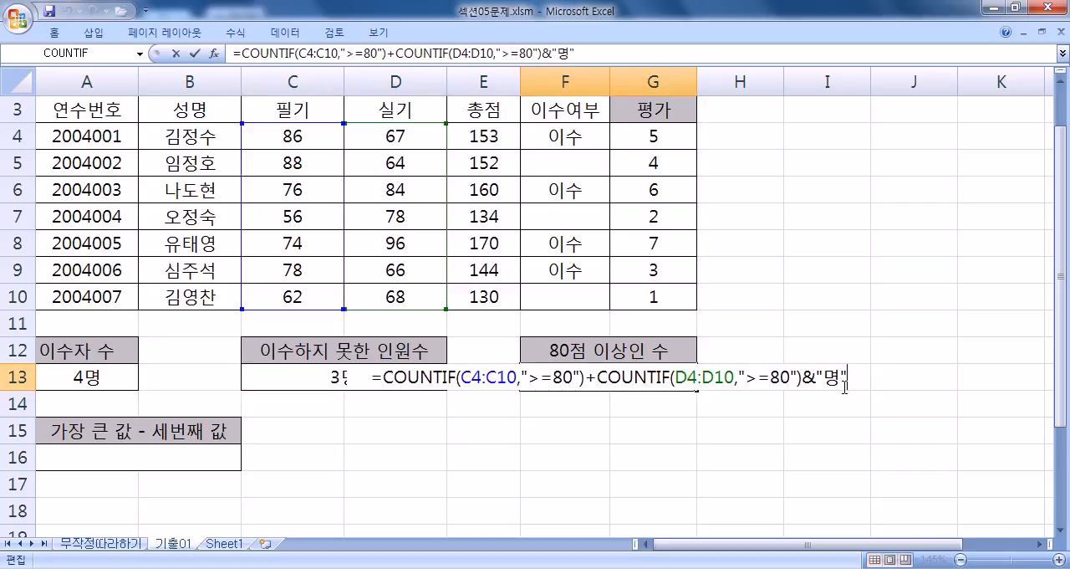
{"action": "key", "text": "Return"}
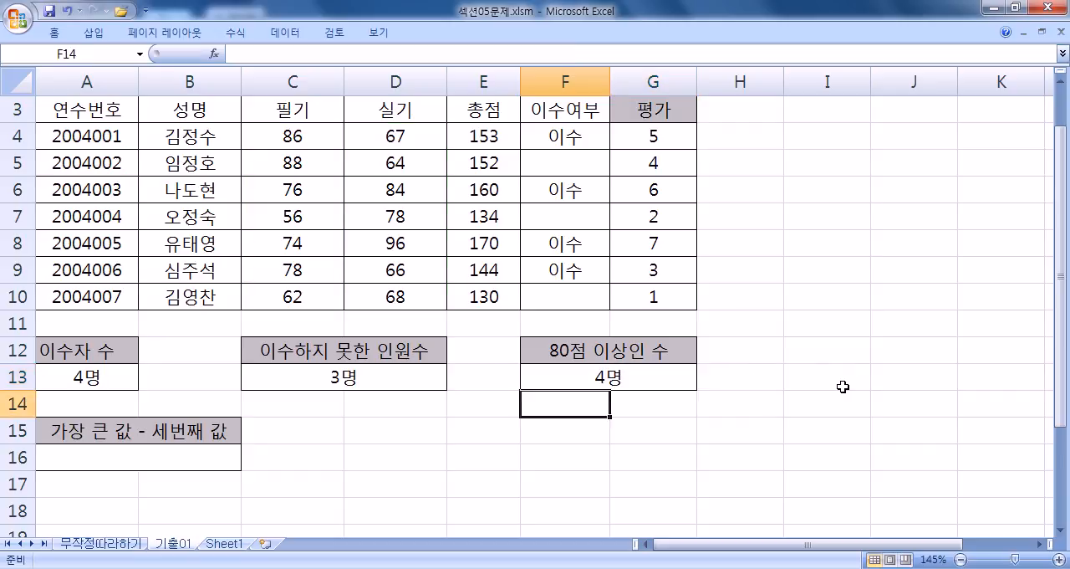
Step: Begin the formula in A16 under 가장 큰 값 - 세번째 값 with =MAX(E4:E10)
{"action": "key", "text": "Down"}
{"action": "key", "text": "Left"}
{"action": "key", "text": "Left"}
{"action": "key", "text": "Left"}
{"action": "key", "text": "Left"}
{"action": "key", "text": "Down"}
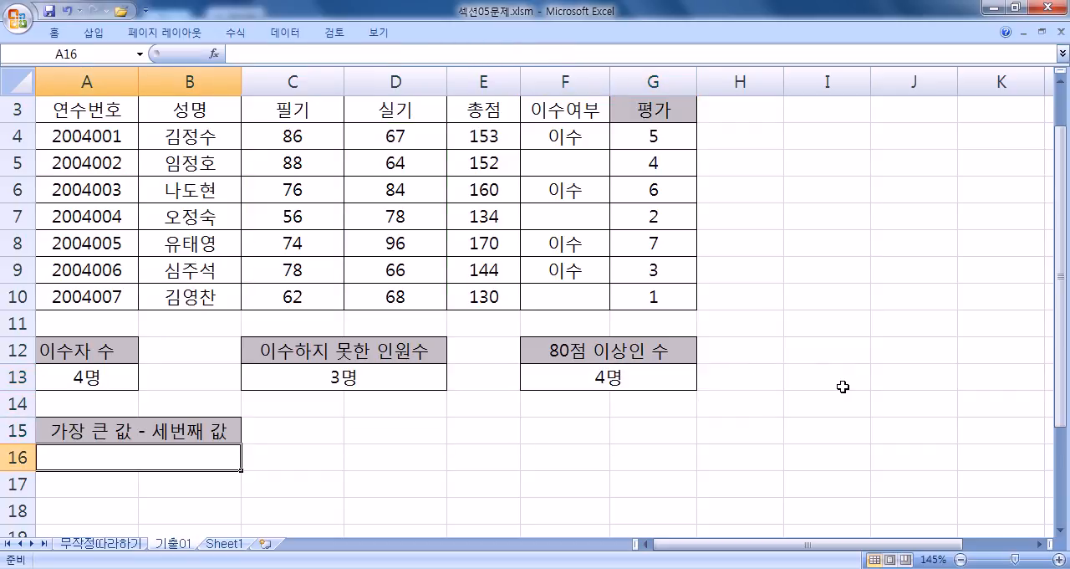
{"action": "type", "text": "="}
{"action": "key", "text": "Hangul"}
{"action": "key", "text": "Hangul"}
{"action": "type", "text": "MAX("}
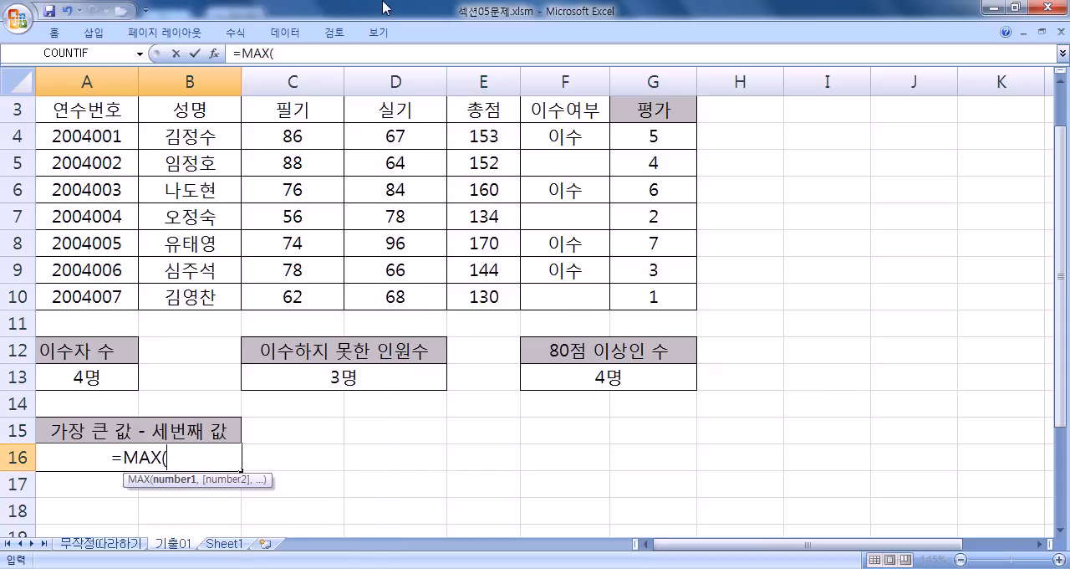
{"action": "scroll", "coordinate": [420, 149], "scroll_direction": "up", "scroll_amount": 1}
{"action": "left_click_drag", "start_coordinate": [483, 191], "coordinate": [485, 351]}
{"action": "scroll", "coordinate": [490, 337], "scroll_direction": "down", "scroll_amount": 2}
{"action": "scroll", "coordinate": [490, 337], "scroll_direction": "down", "scroll_amount": 1}
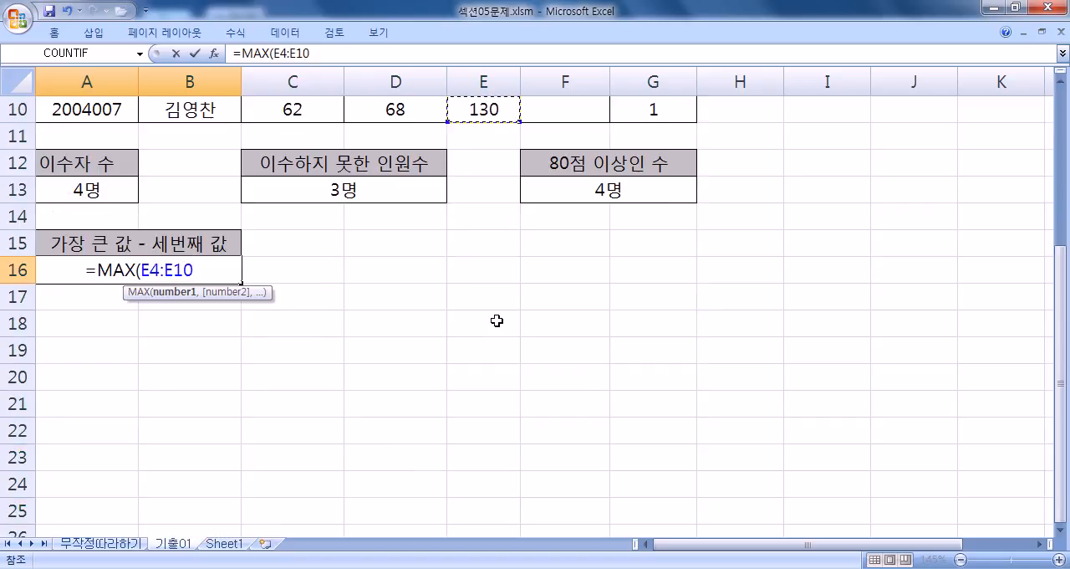
{"action": "type", "text": ")"}
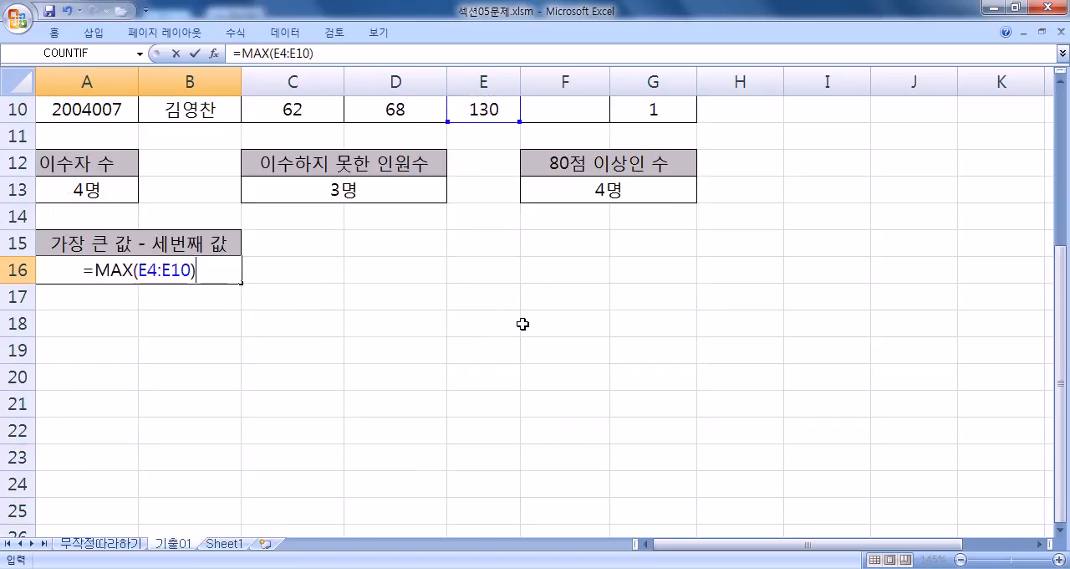
{"action": "type", "text": "-"}
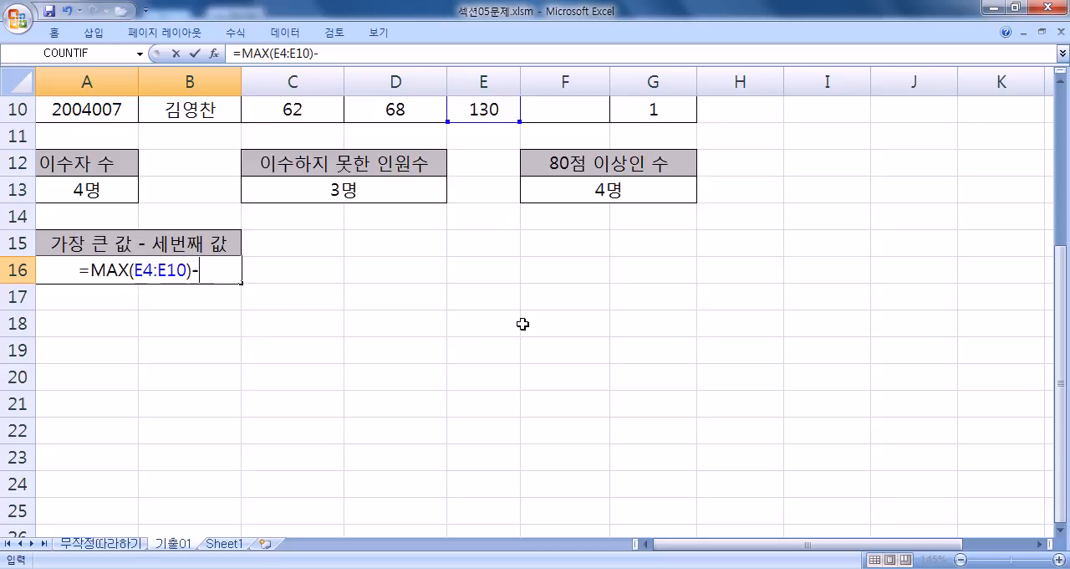
Step: Complete A16's formula by subtracting LARGE(E4:E10,3), enter it and reselect the cell
{"action": "type", "text": "LARGE("}
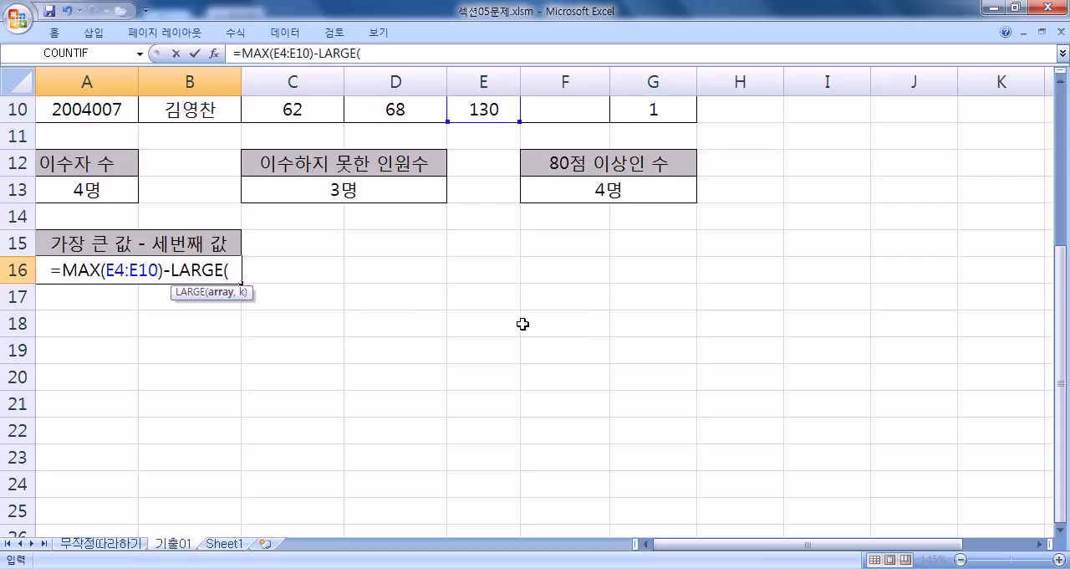
{"action": "scroll", "coordinate": [518, 325], "scroll_direction": "up", "scroll_amount": 3}
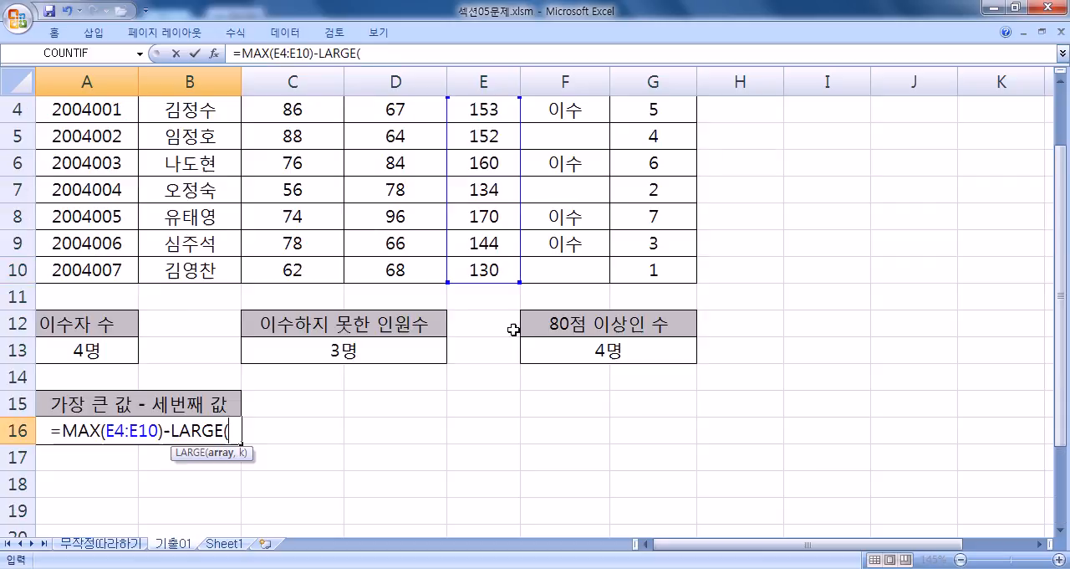
{"action": "scroll", "coordinate": [234, 381], "scroll_direction": "down", "scroll_amount": 2}
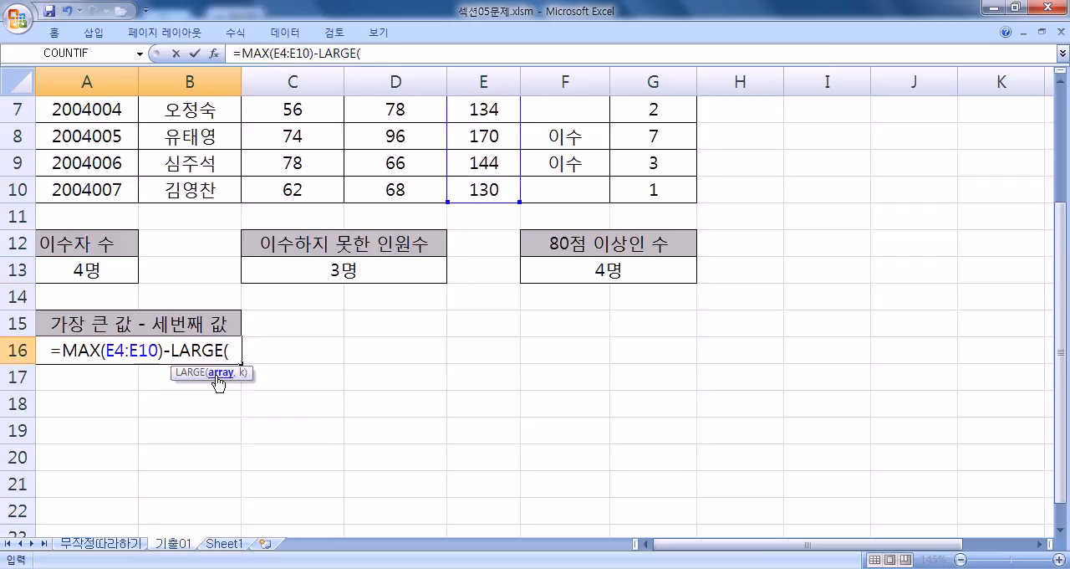
{"action": "scroll", "coordinate": [219, 381], "scroll_direction": "up", "scroll_amount": 2}
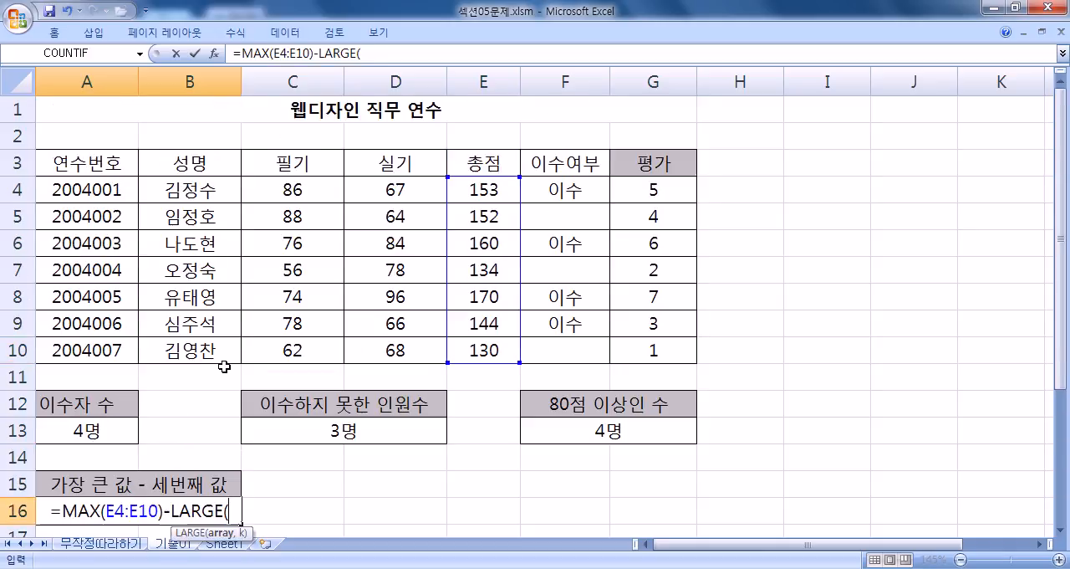
{"action": "left_click_drag", "start_coordinate": [468, 189], "coordinate": [476, 349]}
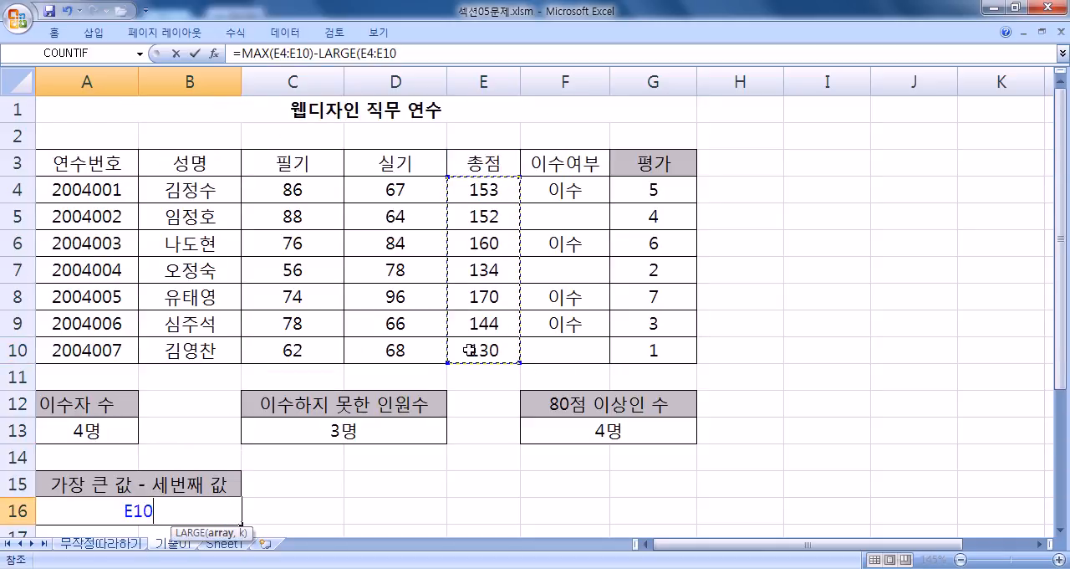
{"action": "scroll", "coordinate": [307, 273], "scroll_direction": "down", "scroll_amount": 2}
{"action": "type", "text": ","}
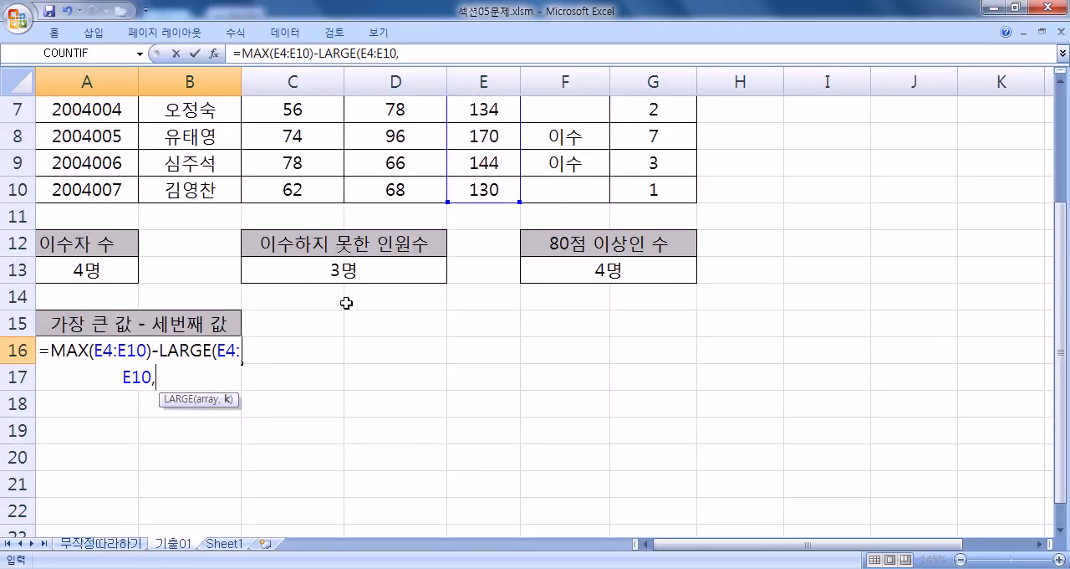
{"action": "type", "text": "3"}
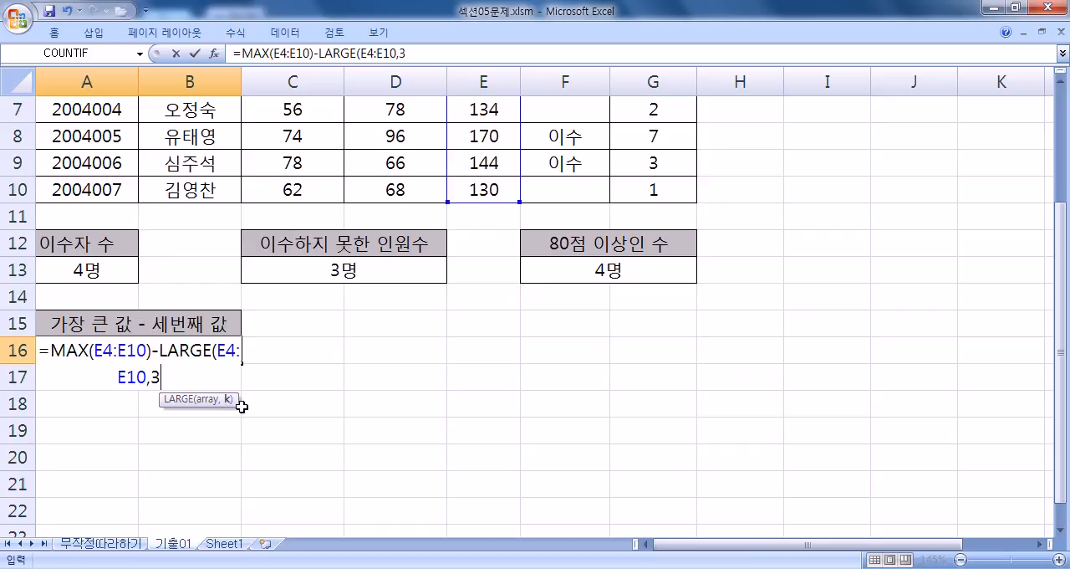
{"action": "type", "text": ")"}
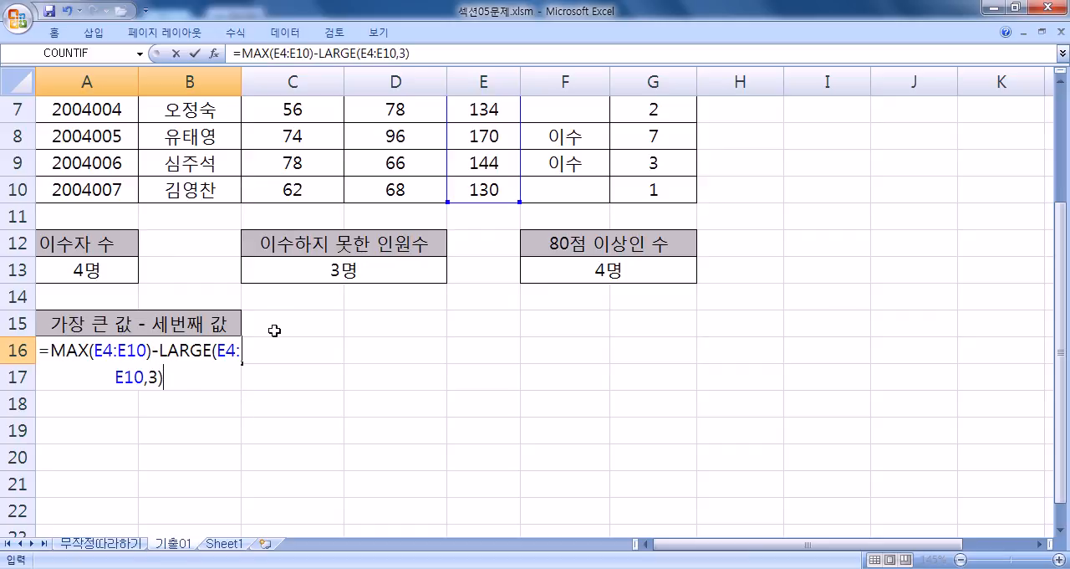
{"action": "key", "text": "Return"}
{"action": "left_click", "coordinate": [176, 355]}
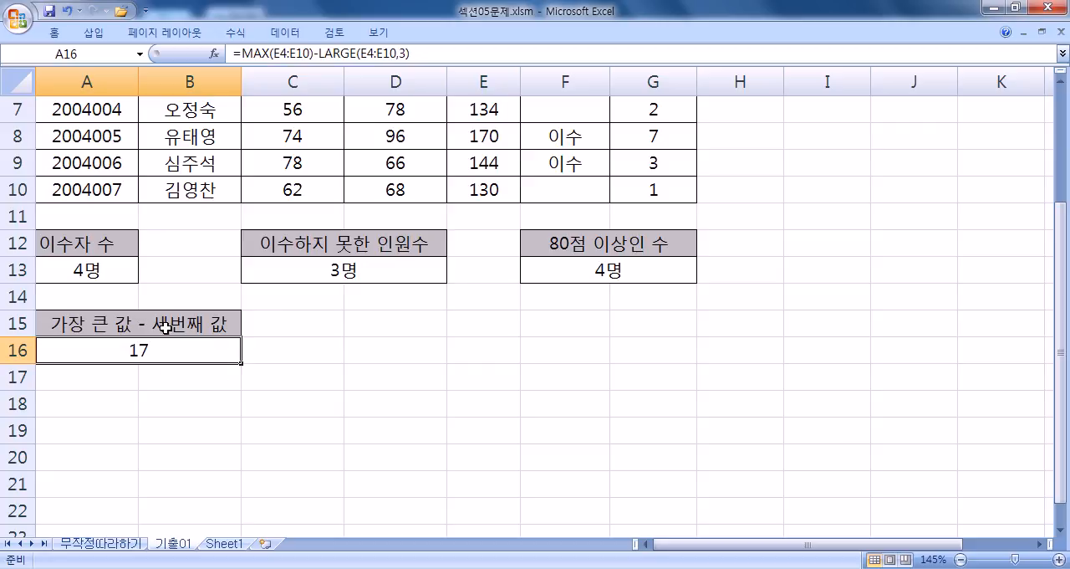
Step: Open the workbook 섹션06문제.xlsm from the 01 섹션 folder inside 길벗컴활2급
{"action": "left_click", "coordinate": [11, 17]}
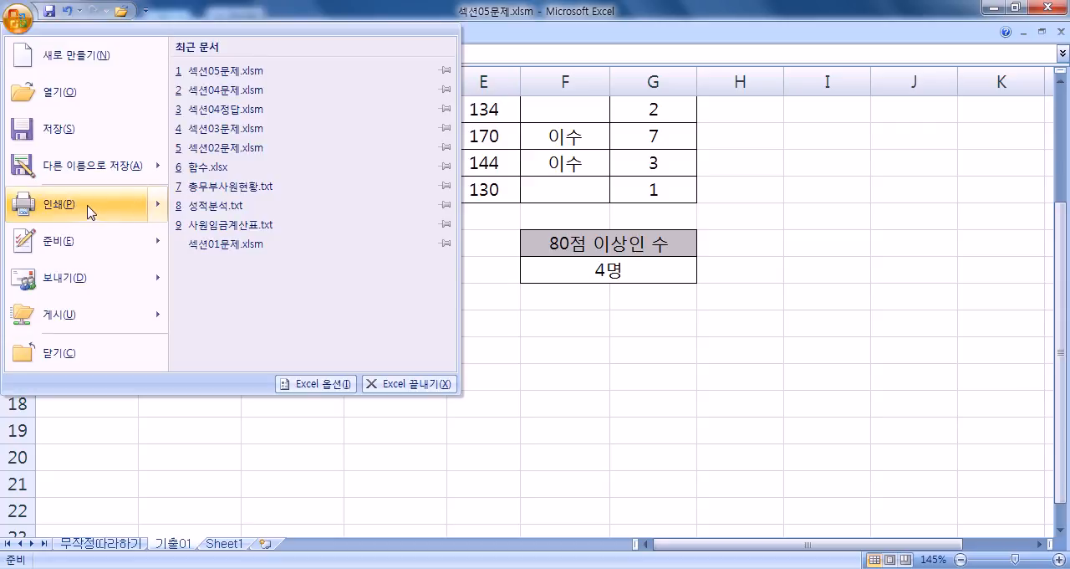
{"action": "left_click", "coordinate": [70, 92]}
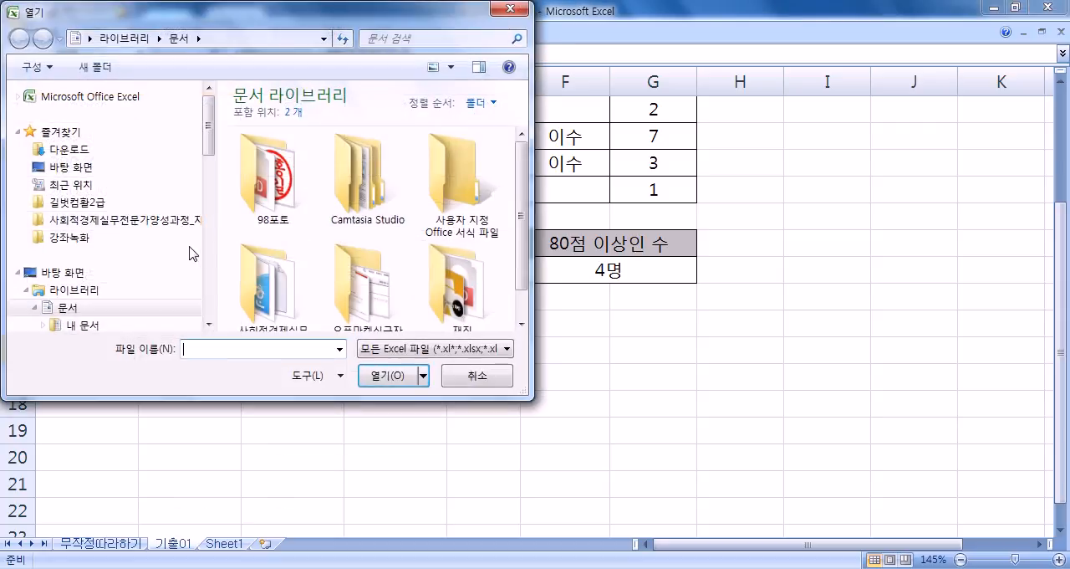
{"action": "left_click", "coordinate": [74, 202]}
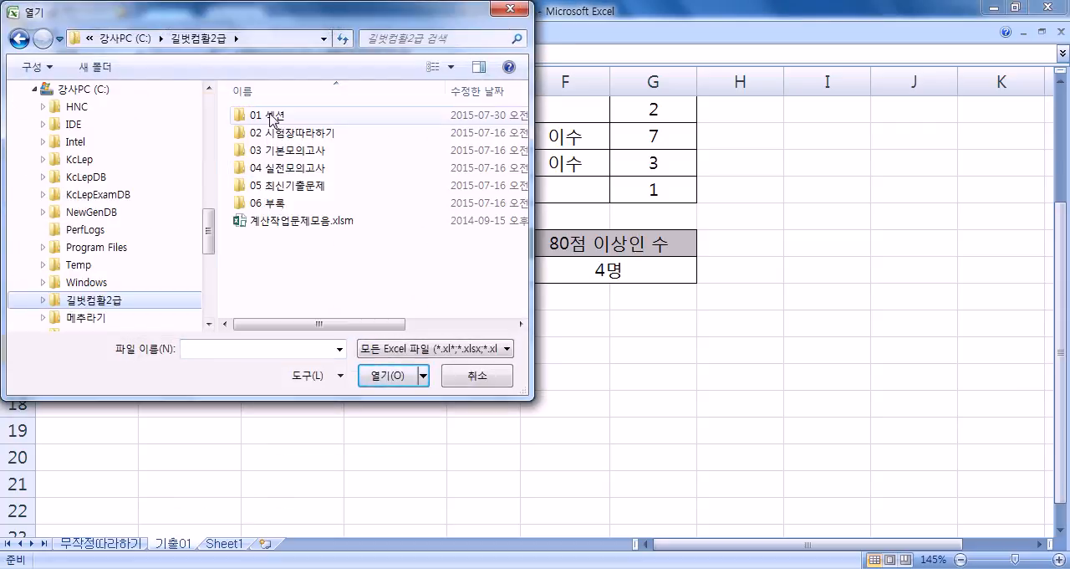
{"action": "double_click", "coordinate": [261, 113]}
{"action": "double_click", "coordinate": [292, 290]}
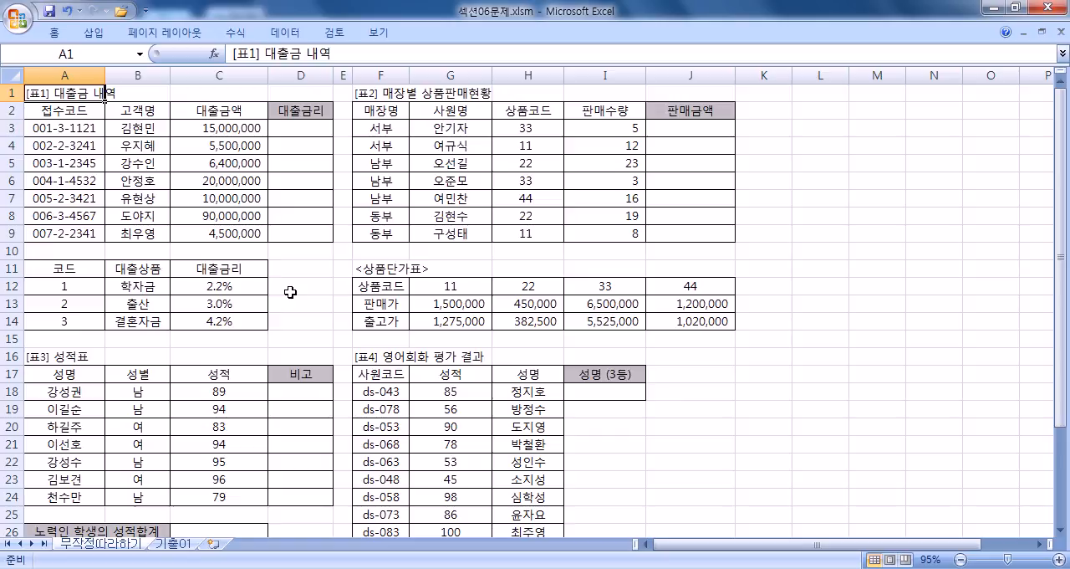
Step: Enlarge the sheet to 145% and examine the loan code table A11:C14 and the 상품단가표 table F12:J14
{"action": "scroll", "coordinate": [56, 168], "scroll_direction": "up", "scroll_amount": 5}
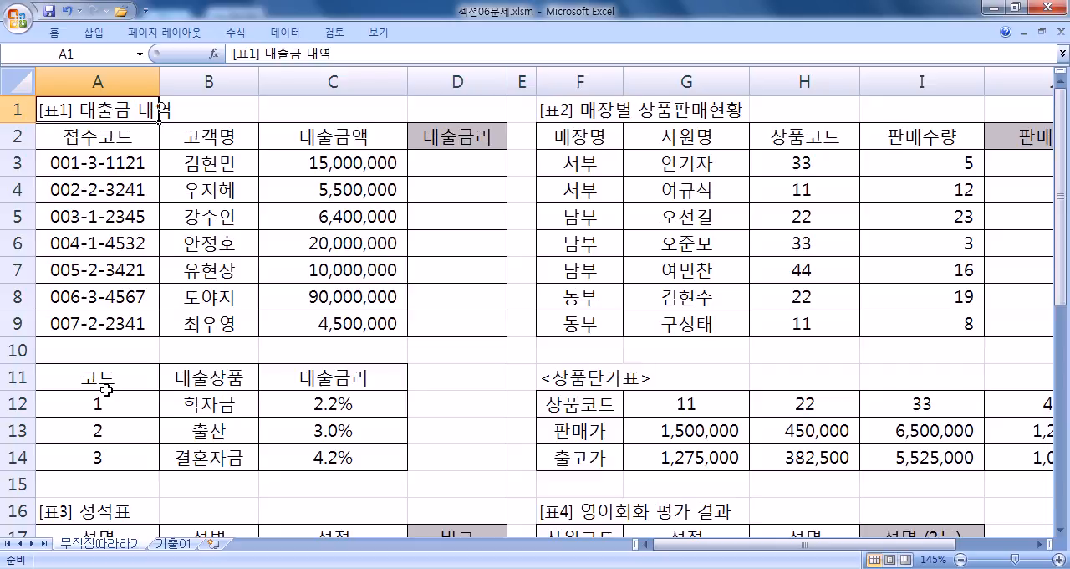
{"action": "left_click_drag", "start_coordinate": [67, 375], "coordinate": [321, 457]}
{"action": "left_click_drag", "start_coordinate": [585, 408], "coordinate": [1015, 458]}
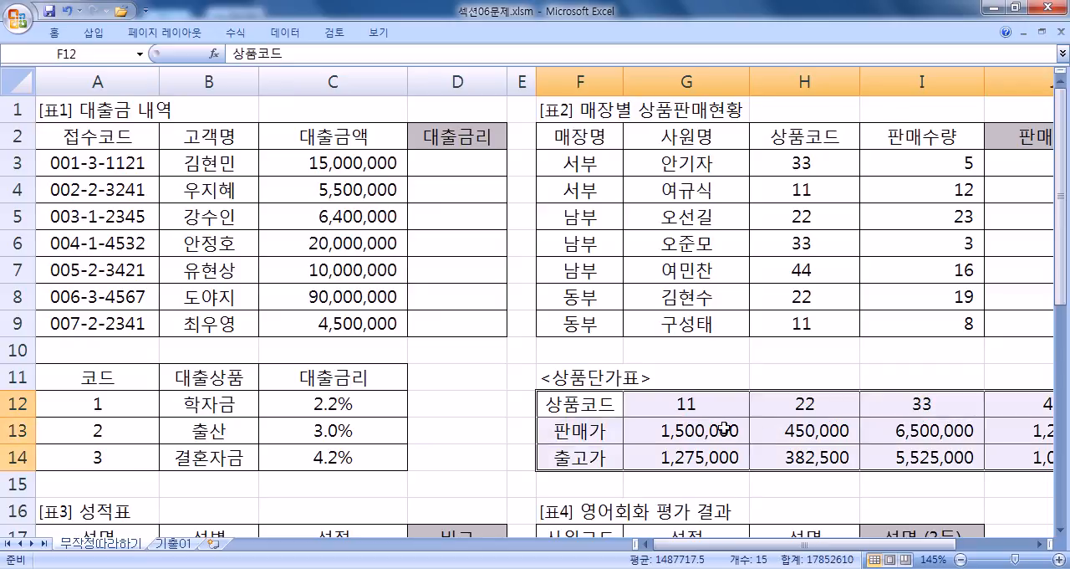
Step: Compare the layout of the loan code data A12:C14 with the 상품단가표 data G12:J14
{"action": "left_click_drag", "start_coordinate": [649, 408], "coordinate": [961, 459]}
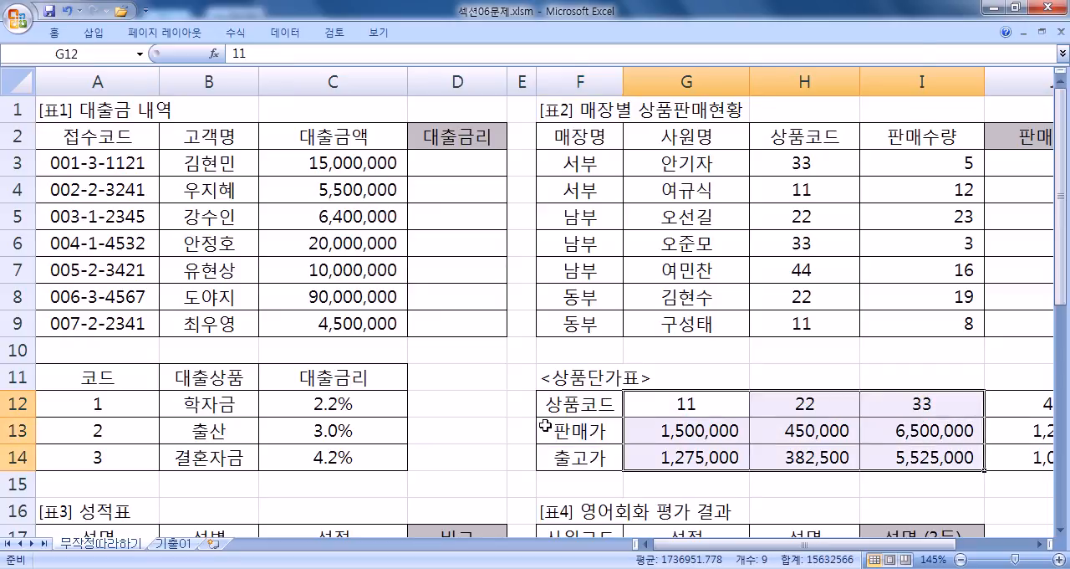
{"action": "left_click_drag", "start_coordinate": [99, 403], "coordinate": [326, 458]}
{"action": "left_click_drag", "start_coordinate": [86, 403], "coordinate": [322, 457]}
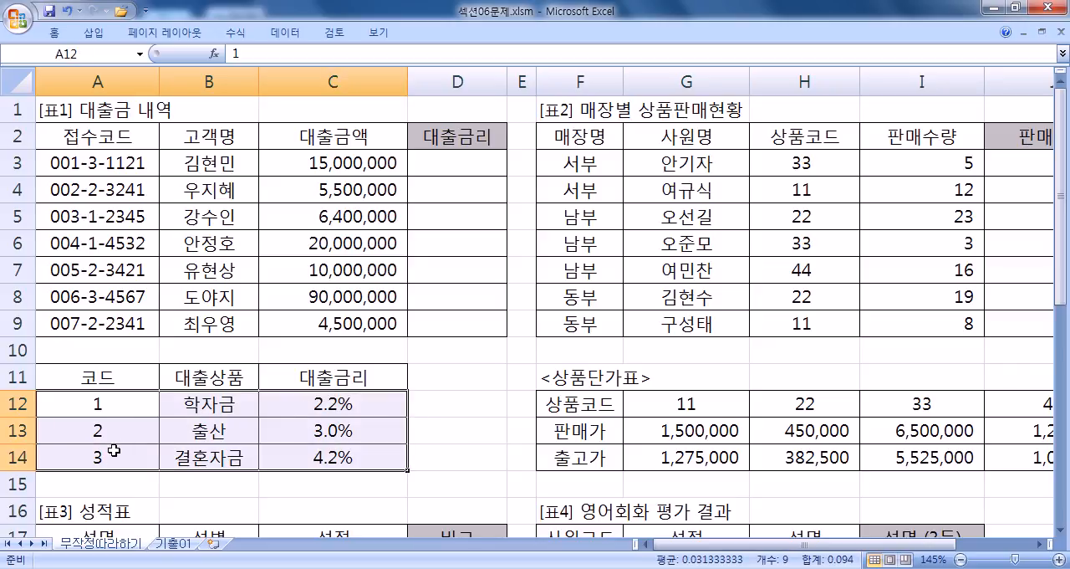
{"action": "left_click_drag", "start_coordinate": [112, 404], "coordinate": [333, 459]}
{"action": "left_click_drag", "start_coordinate": [678, 406], "coordinate": [853, 449]}
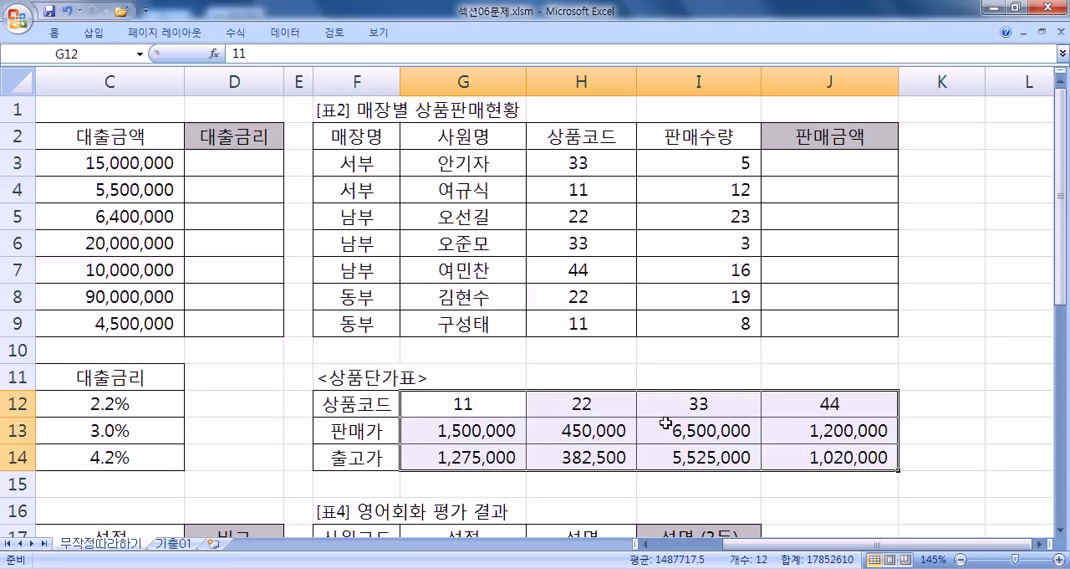
Step: Copy the 상품단가표 table F12:J14 and paste it at L12 with rows and columns transposed
{"action": "left_click_drag", "start_coordinate": [347, 404], "coordinate": [792, 460]}
{"action": "key", "text": "ctrl+c"}
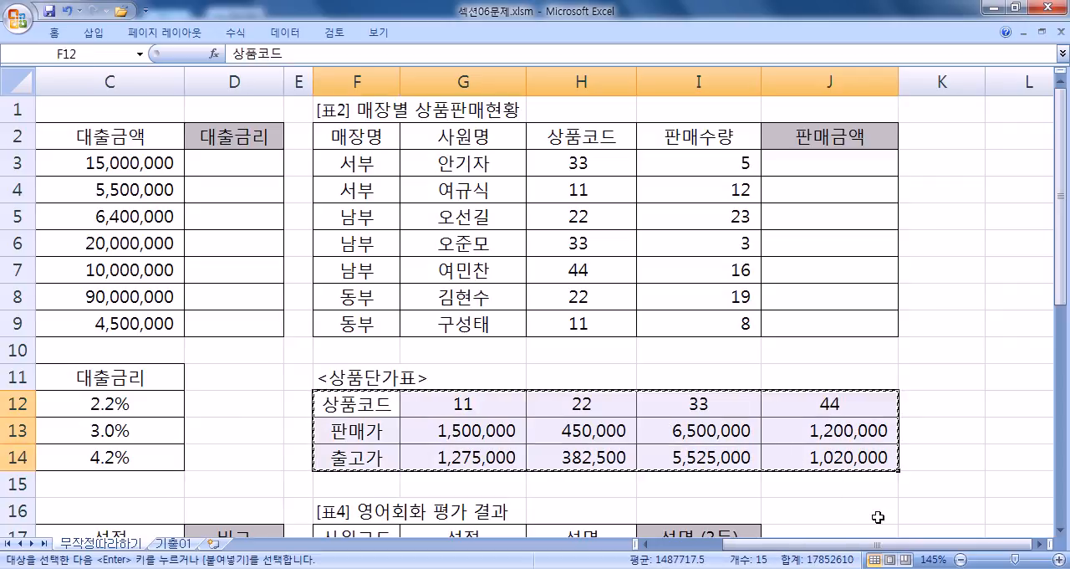
{"action": "left_click", "coordinate": [1018, 406]}
{"action": "right_click", "coordinate": [1018, 407]}
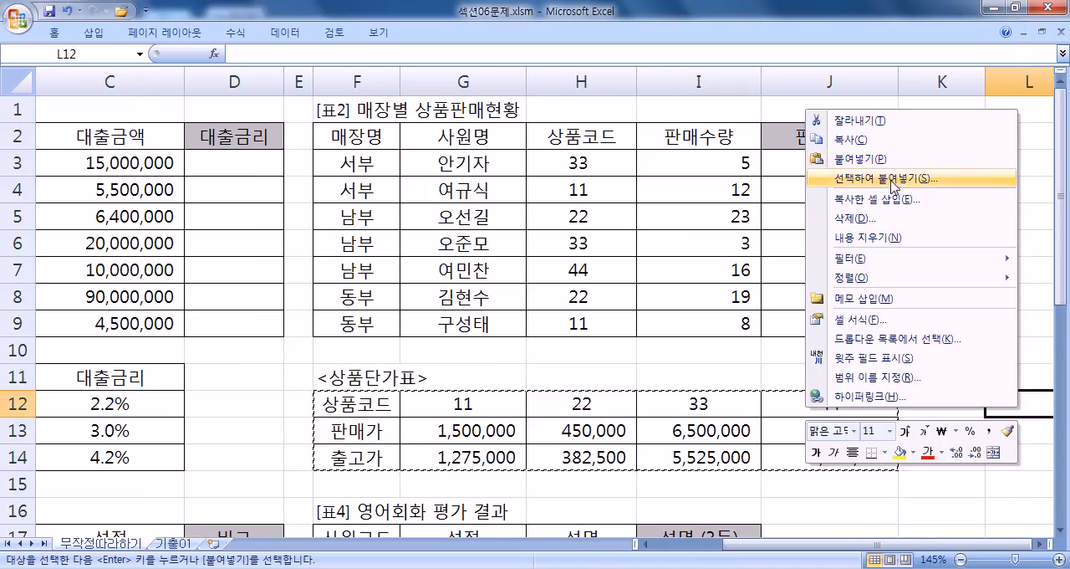
{"action": "left_click", "coordinate": [919, 180]}
{"action": "left_click", "coordinate": [903, 254]}
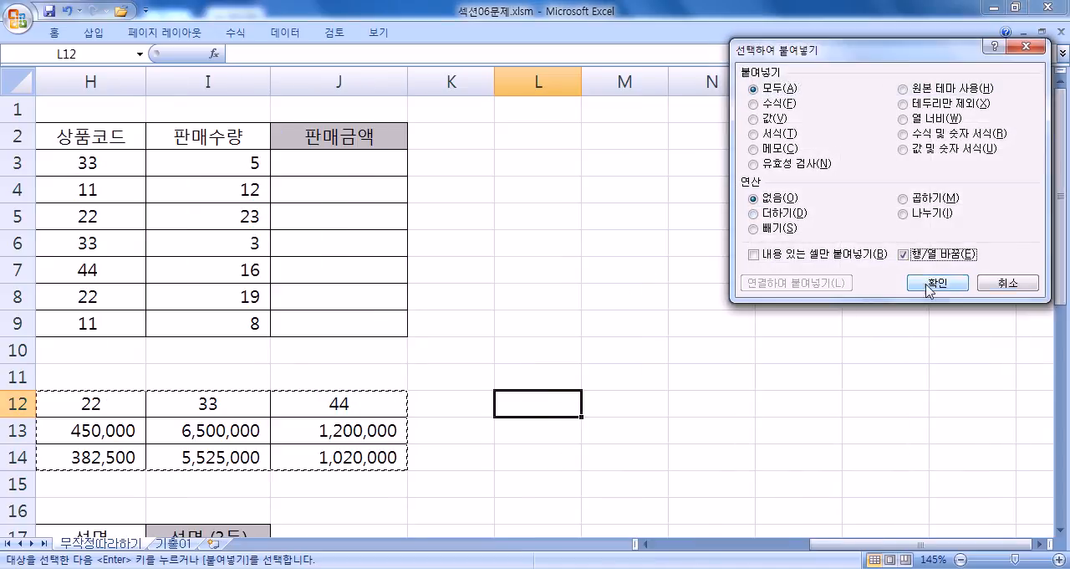
{"action": "left_click", "coordinate": [920, 284]}
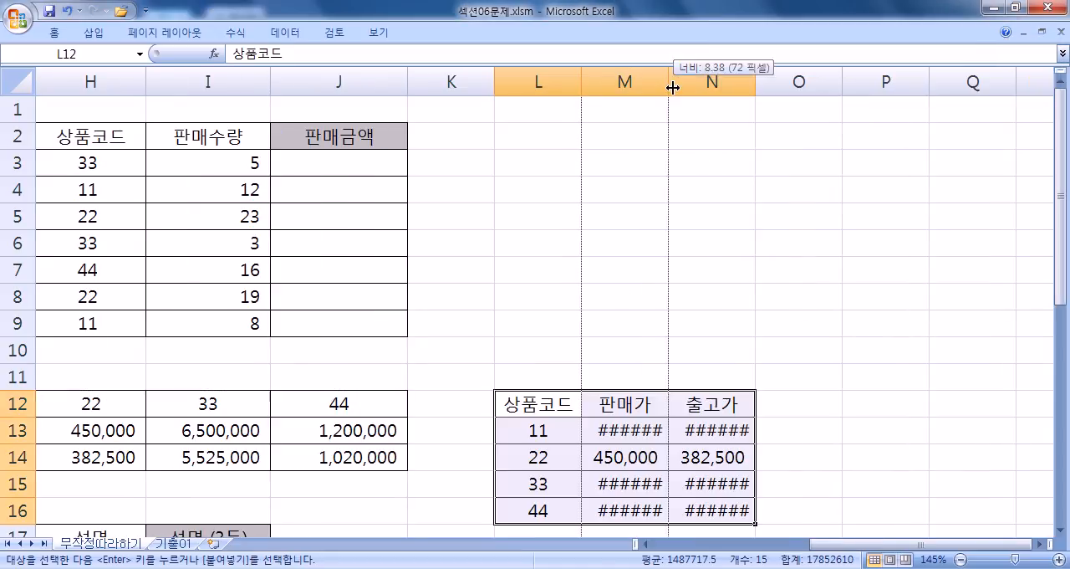
Step: Fit columns M and N to the contents of the transposed price table and end copy mode
{"action": "double_click", "coordinate": [670, 82]}
{"action": "double_click", "coordinate": [774, 82]}
{"action": "scroll", "coordinate": [681, 351], "scroll_direction": "down", "scroll_amount": 2}
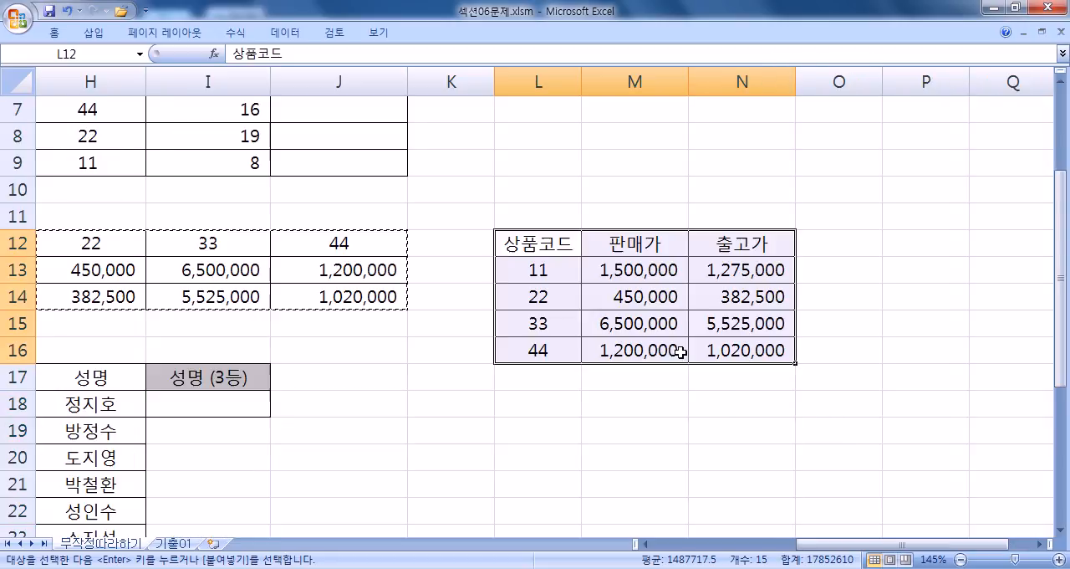
{"action": "left_click_drag", "start_coordinate": [550, 271], "coordinate": [702, 348]}
{"action": "key", "text": "Escape"}
Step: Compare the vertical price data in L13:N16 with the horizontal original in G12:J14
{"action": "left_click", "coordinate": [216, 266]}
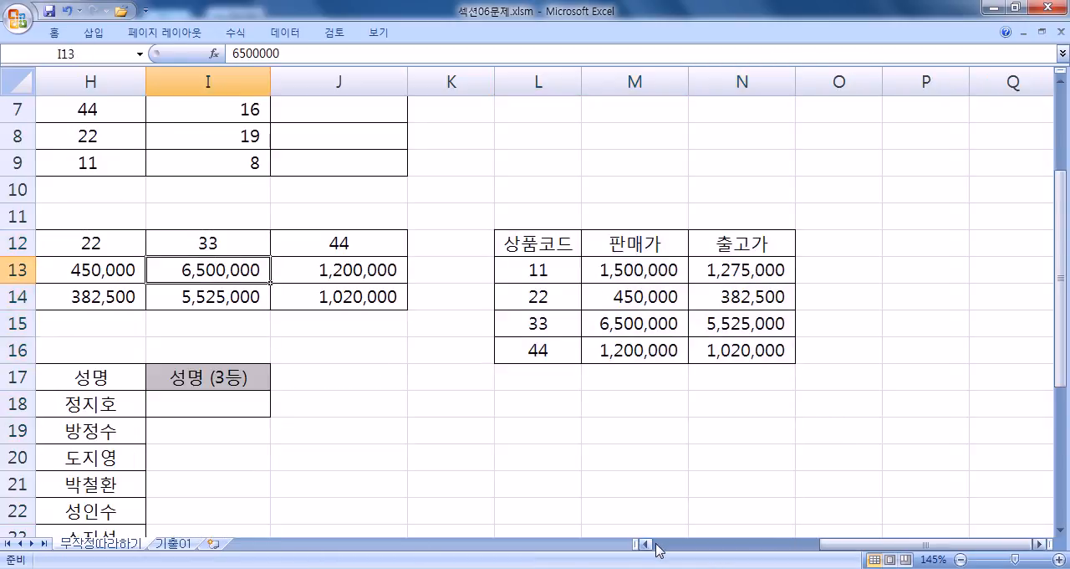
{"action": "left_click_drag", "start_coordinate": [850, 541], "coordinate": [808, 551]}
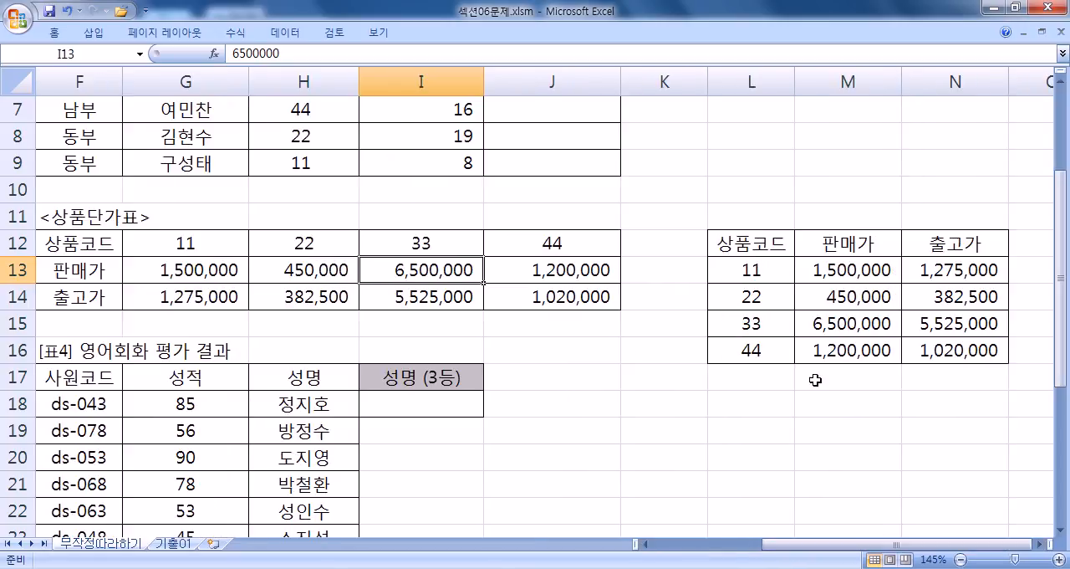
{"action": "left_click_drag", "start_coordinate": [755, 257], "coordinate": [942, 350]}
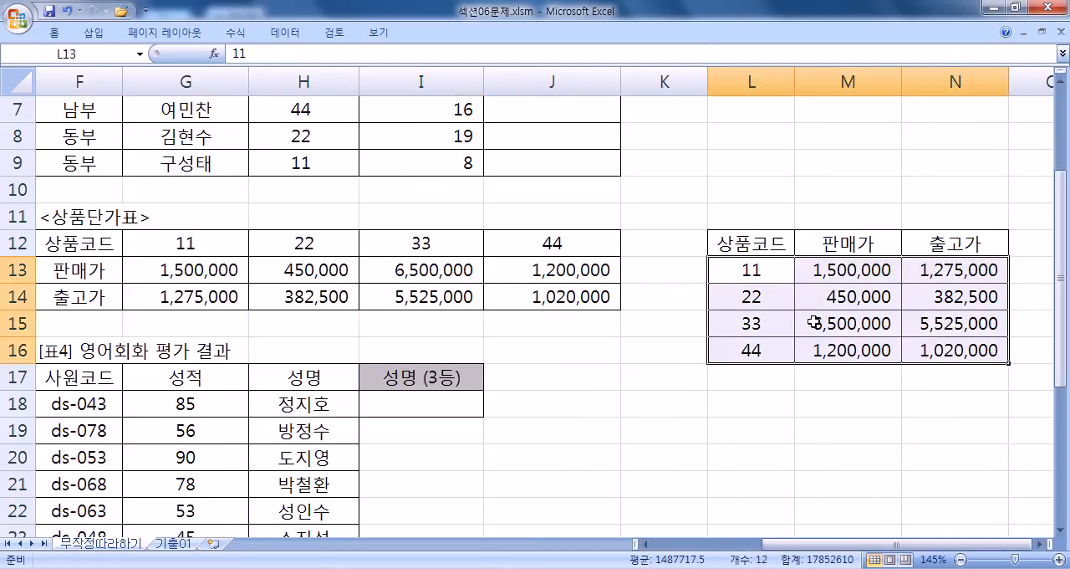
{"action": "left_click", "coordinate": [813, 319]}
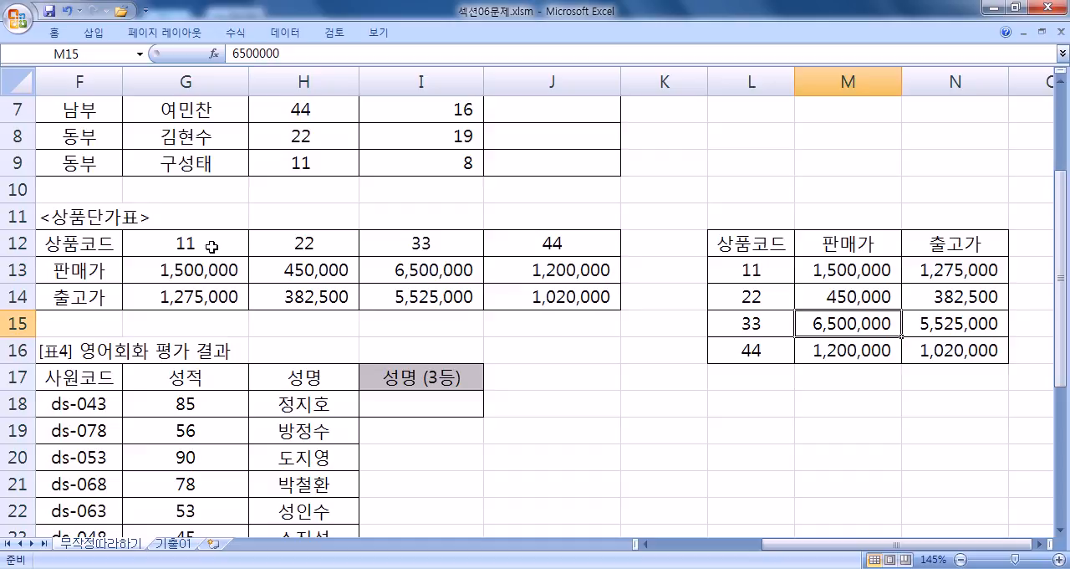
{"action": "left_click_drag", "start_coordinate": [188, 244], "coordinate": [561, 292]}
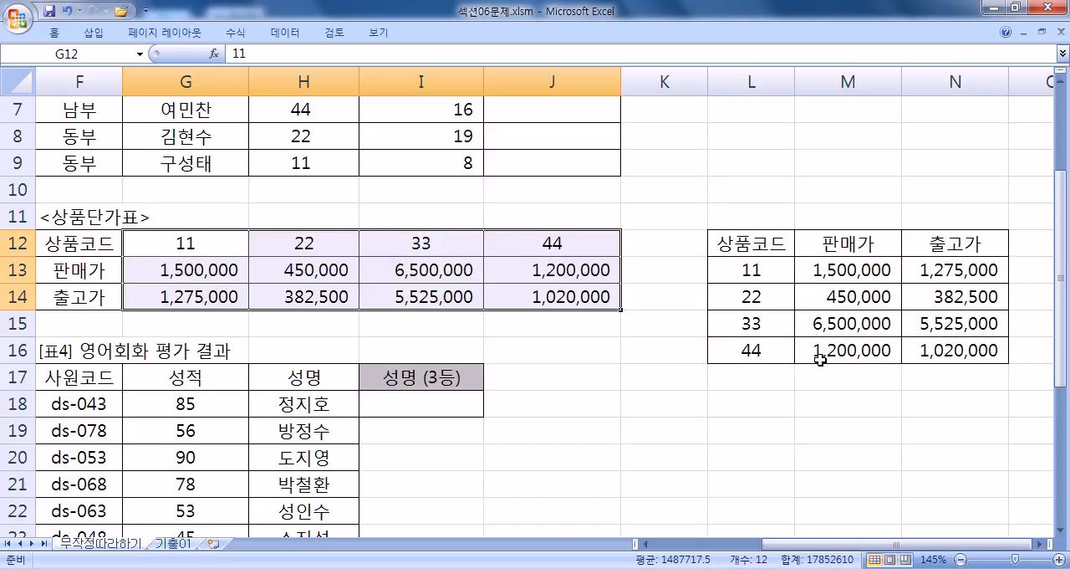
Step: Examine the middle digit of the 접수코드 values in A3 and A5 against the loan code table
{"action": "key", "text": "Home"}
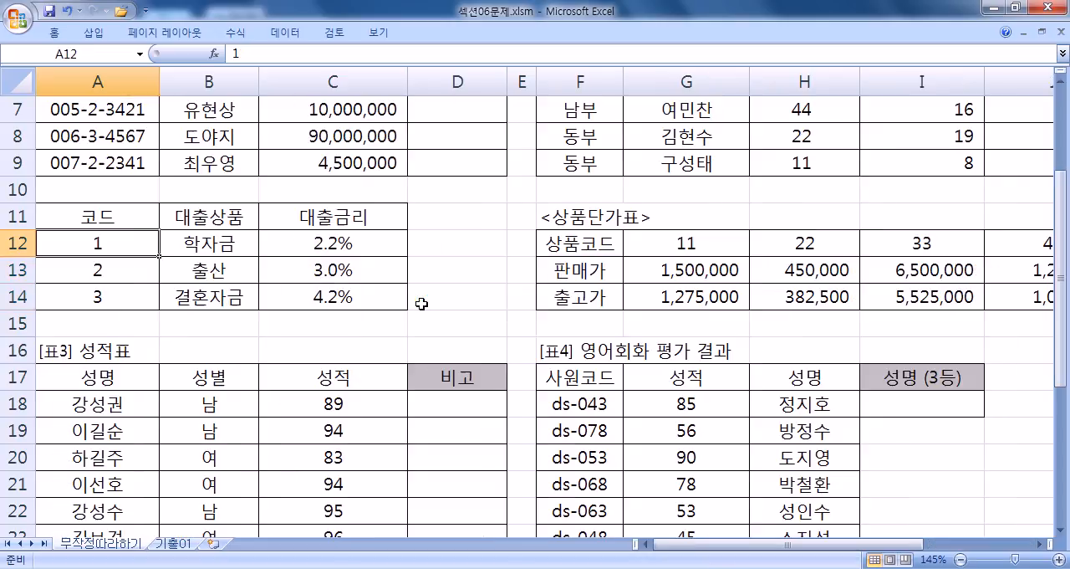
{"action": "scroll", "coordinate": [323, 301], "scroll_direction": "up", "scroll_amount": 2}
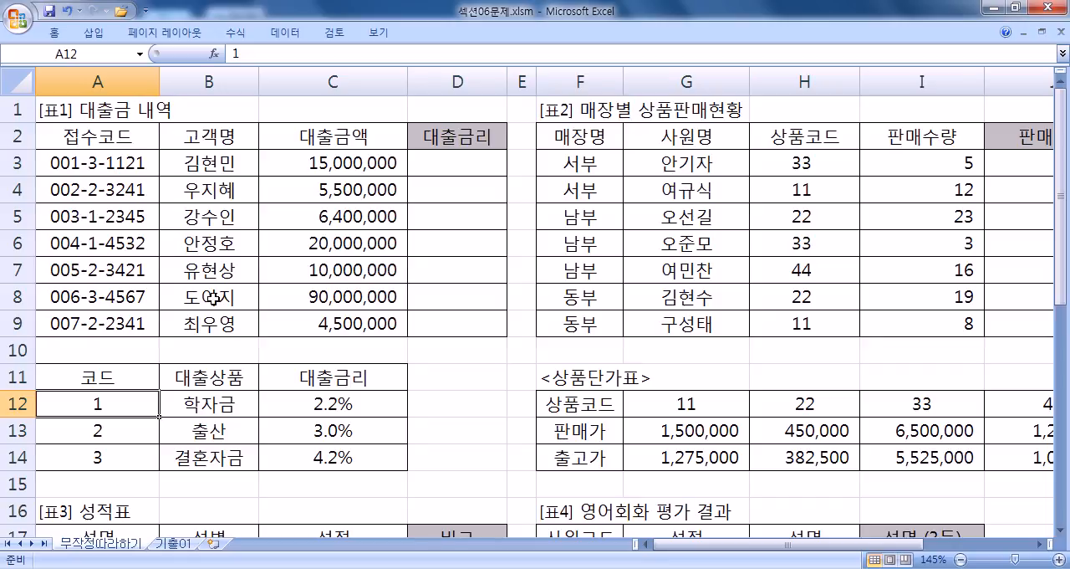
{"action": "double_click", "coordinate": [92, 162]}
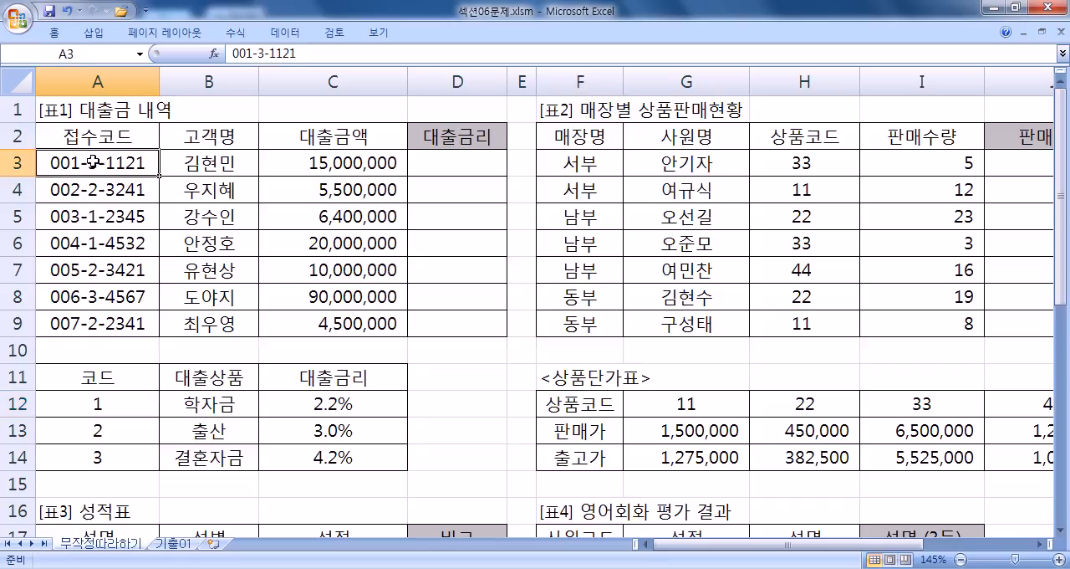
{"action": "double_click", "coordinate": [92, 161]}
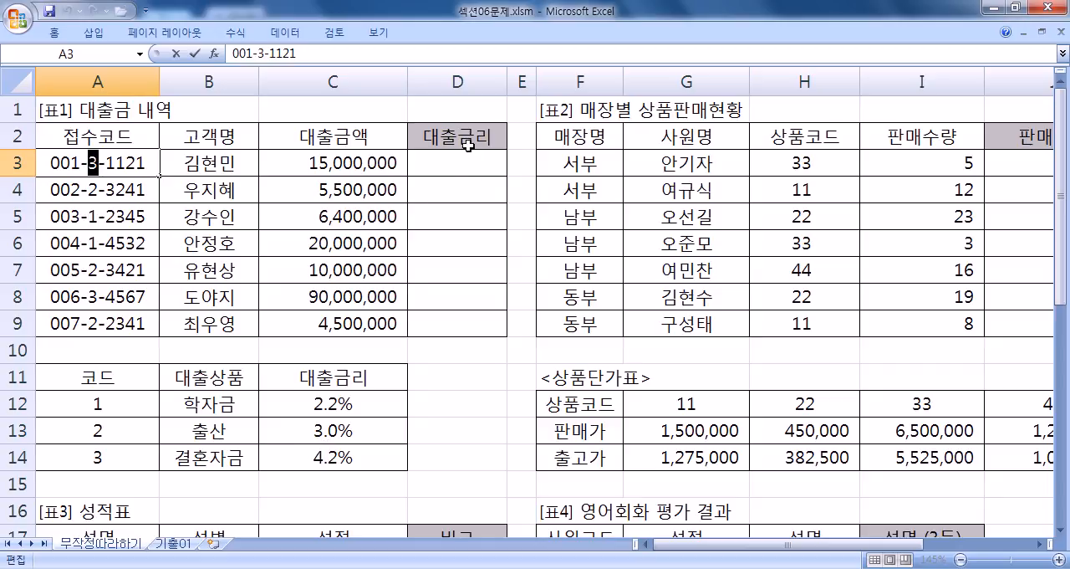
{"action": "left_click", "coordinate": [95, 215]}
{"action": "double_click", "coordinate": [95, 216]}
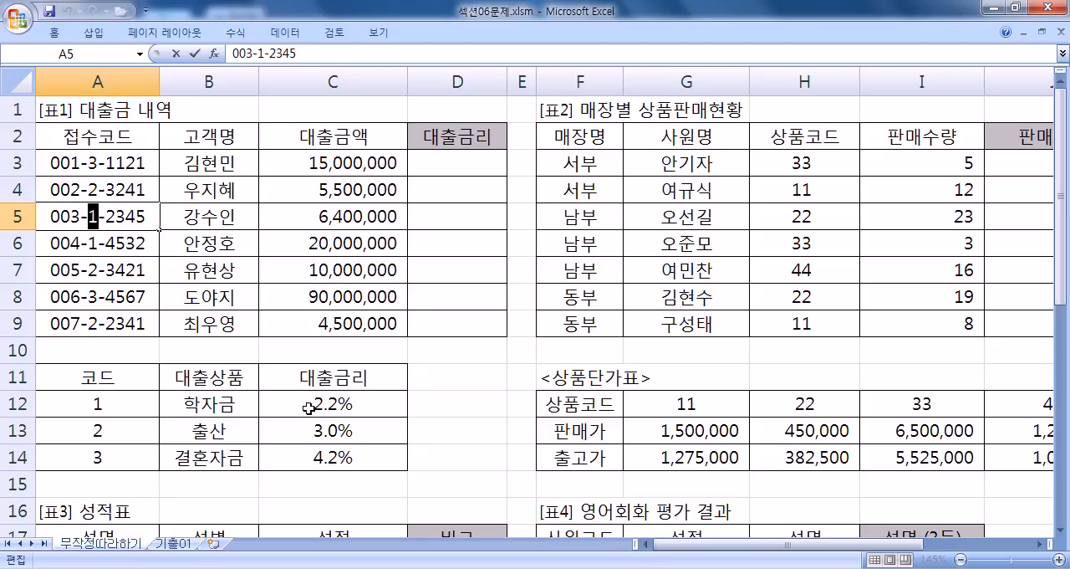
{"action": "left_click", "coordinate": [438, 215]}
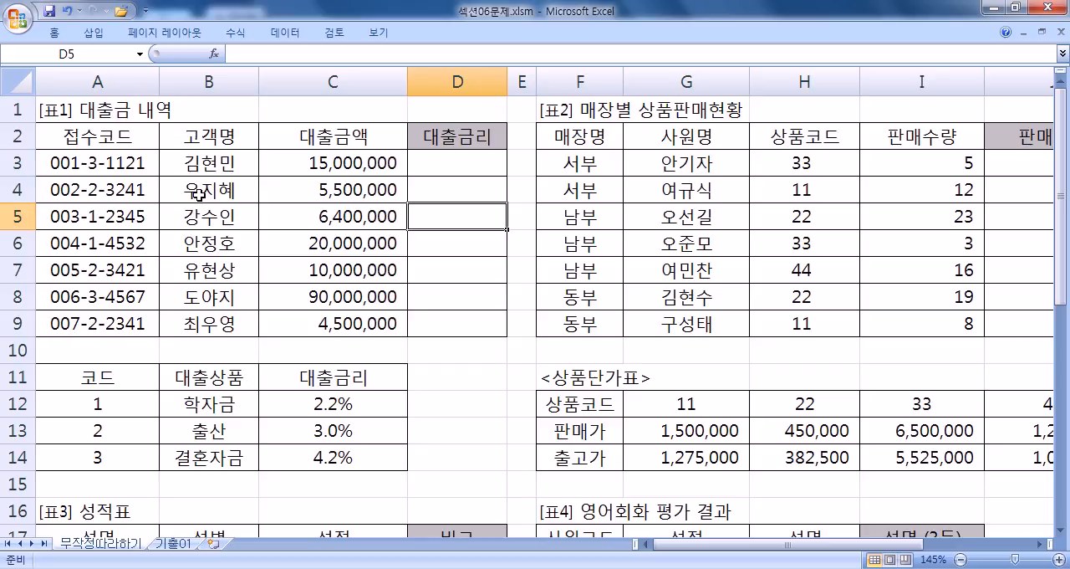
Step: Review the two lookup ranges A12:C14 and G12:J14, one vertical and one horizontal
{"action": "scroll", "coordinate": [81, 308], "scroll_direction": "down", "scroll_amount": 1}
{"action": "left_click_drag", "start_coordinate": [89, 322], "coordinate": [352, 377]}
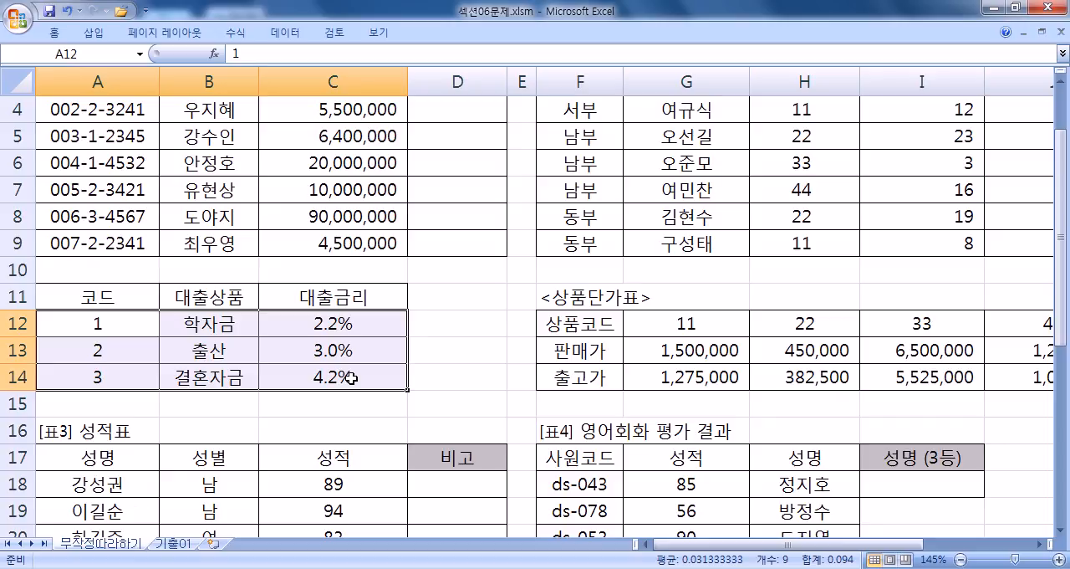
{"action": "left_click_drag", "start_coordinate": [697, 326], "coordinate": [1006, 373]}
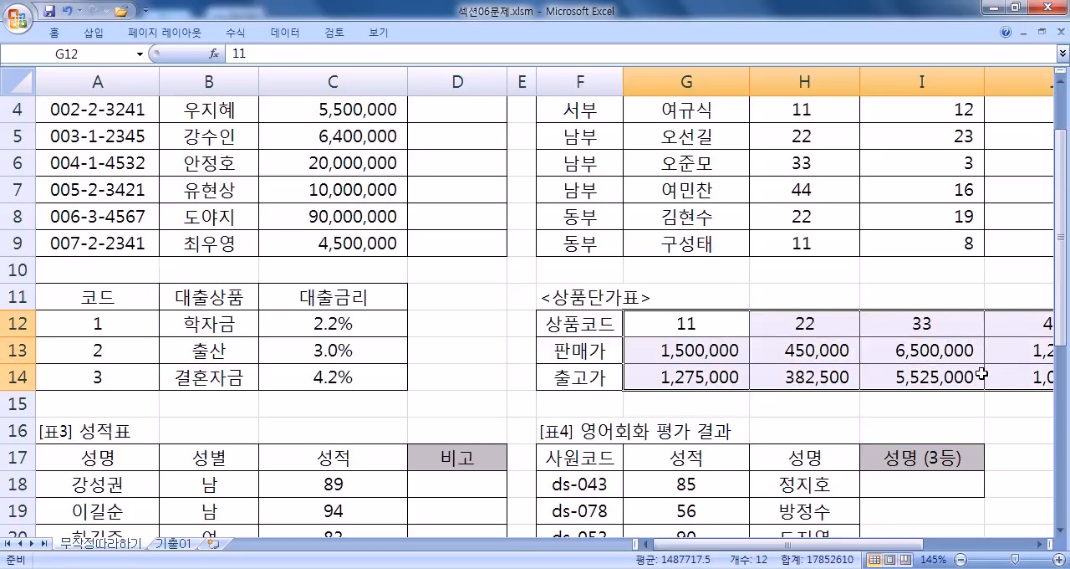
{"action": "scroll", "coordinate": [753, 317], "scroll_direction": "up", "scroll_amount": 1}
Step: Begin a VLOOKUP formula in D3 under 대출금리 and move its argument hint away from the cell
{"action": "left_click", "coordinate": [452, 163]}
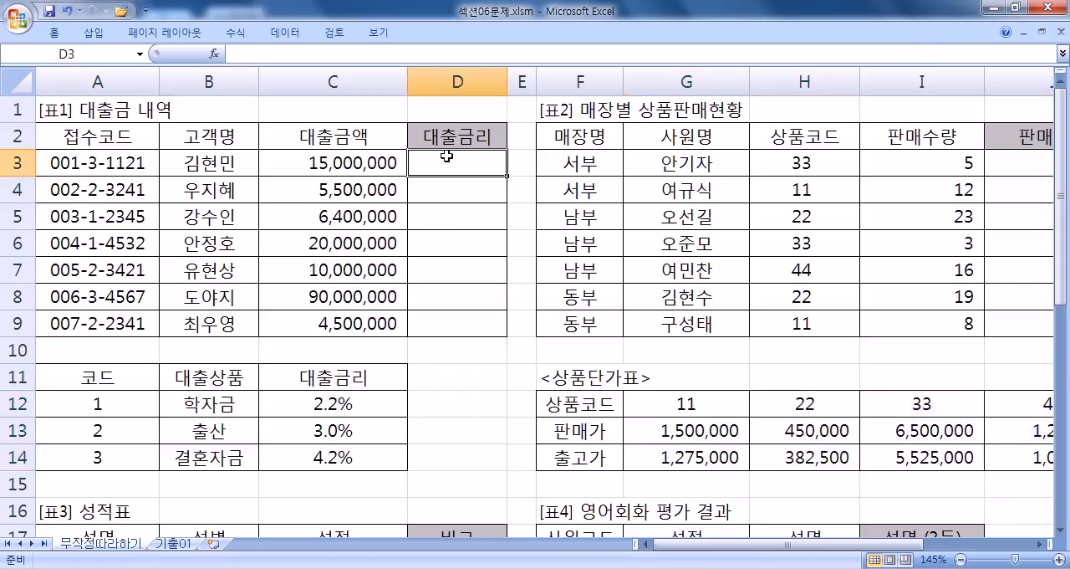
{"action": "type", "text": "="}
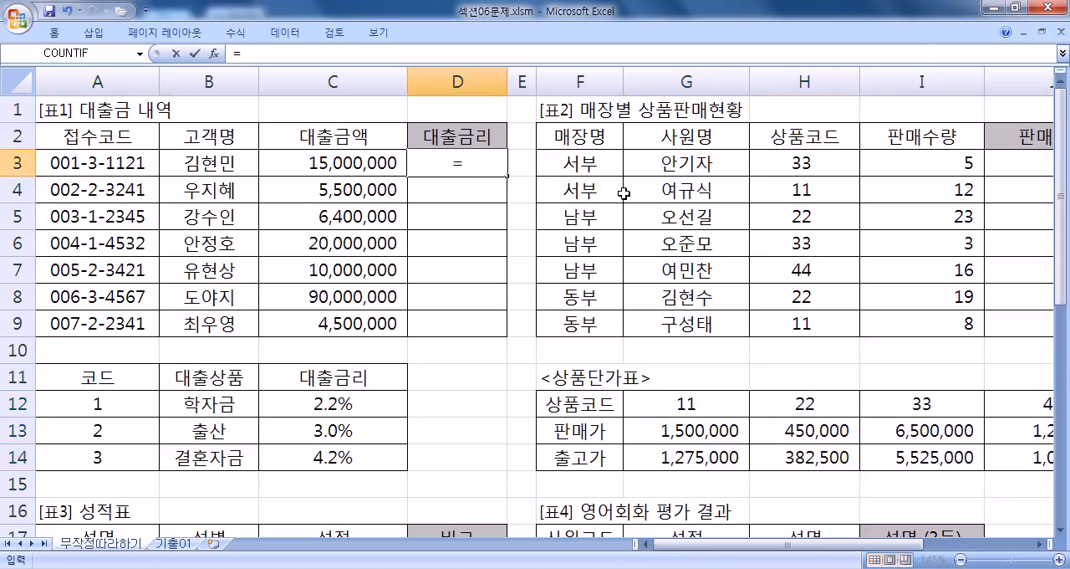
{"action": "type", "text": "V"}
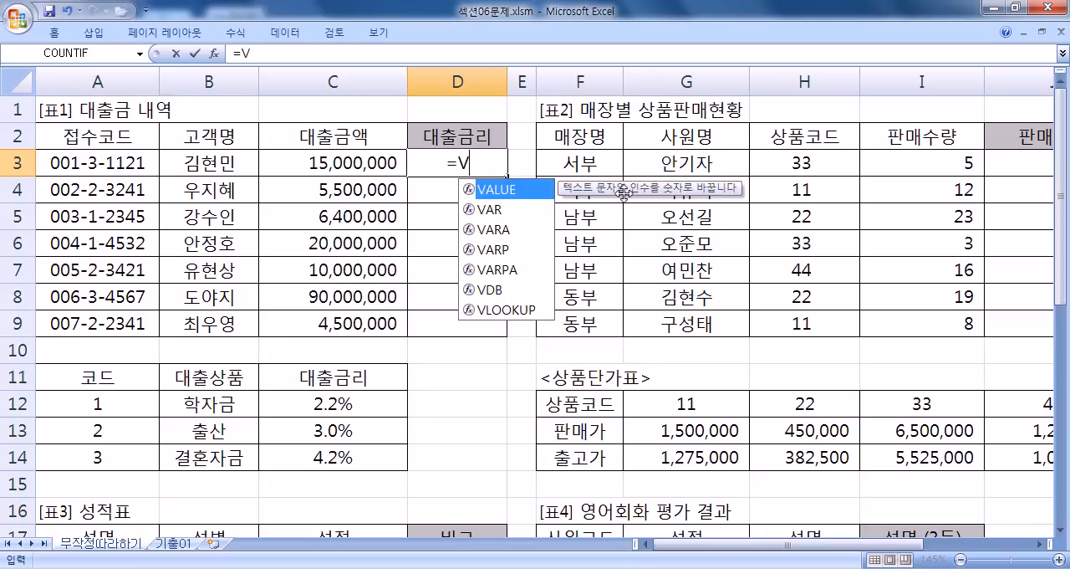
{"action": "type", "text": "L"}
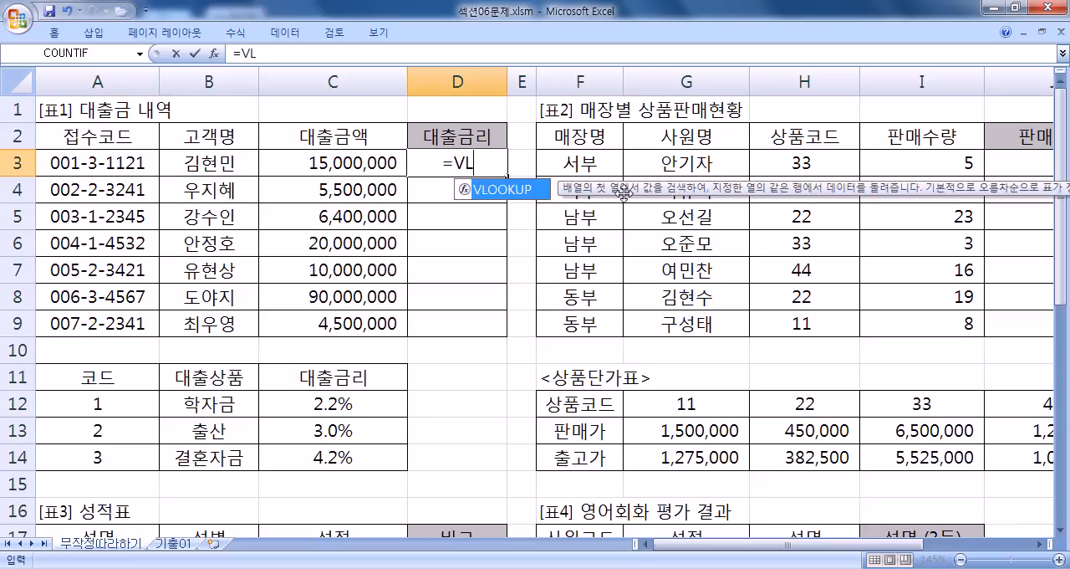
{"action": "key", "text": "Tab"}
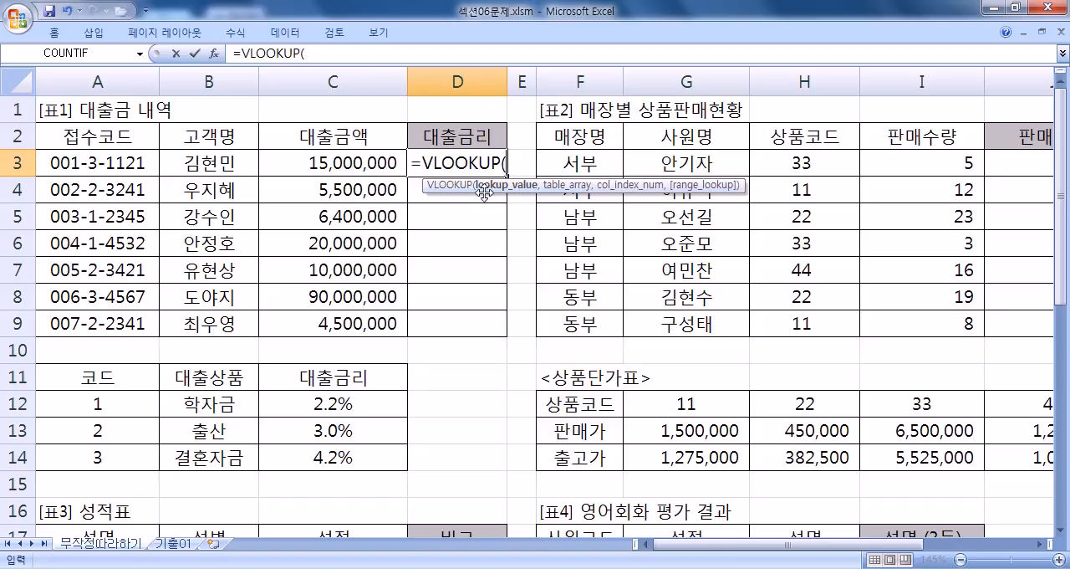
{"action": "left_click_drag", "start_coordinate": [422, 179], "coordinate": [395, 201]}
{"action": "left_click", "coordinate": [432, 207]}
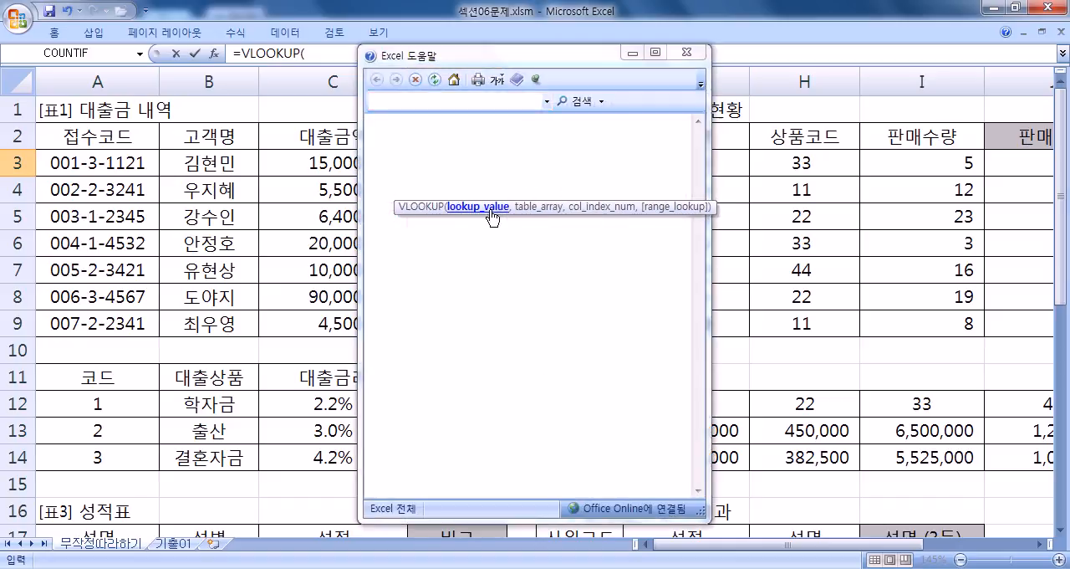
{"action": "left_click", "coordinate": [690, 55]}
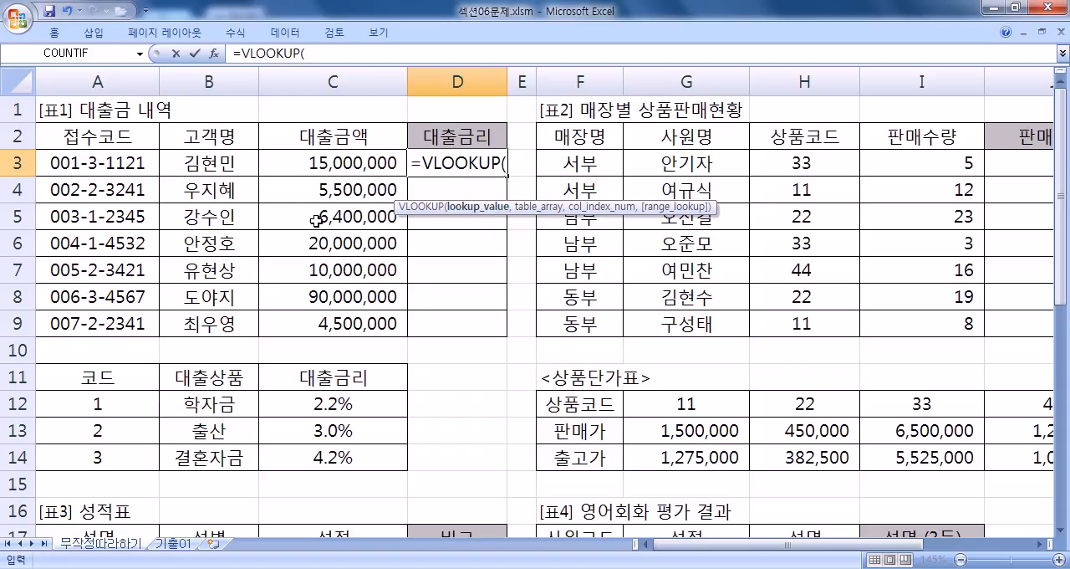
Step: Supply MID(A3,5,1) as the lookup value of D3's VLOOKUP formula
{"action": "type", "text": "3"}
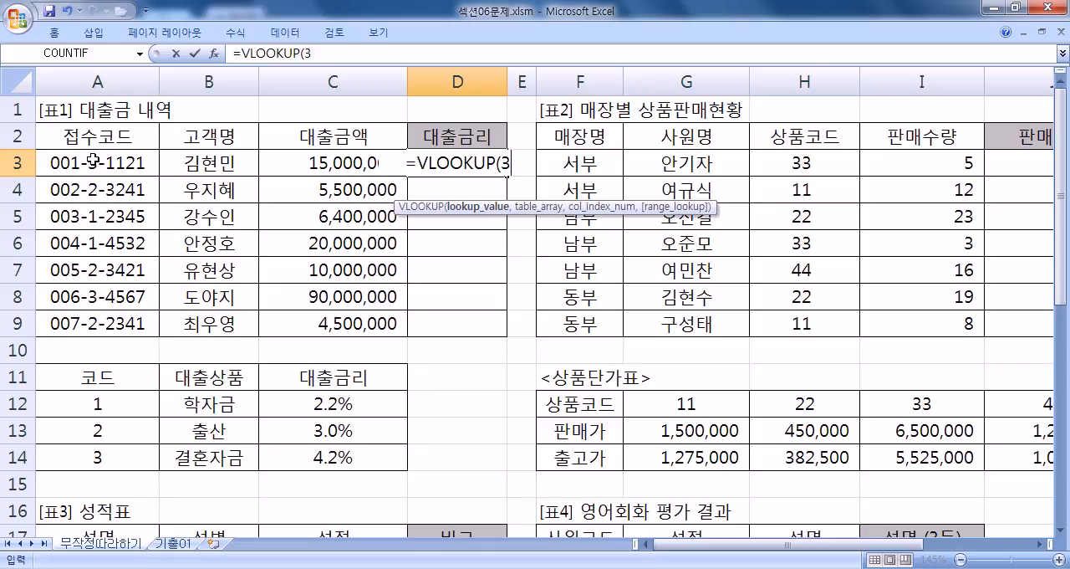
{"action": "double_click", "coordinate": [505, 164]}
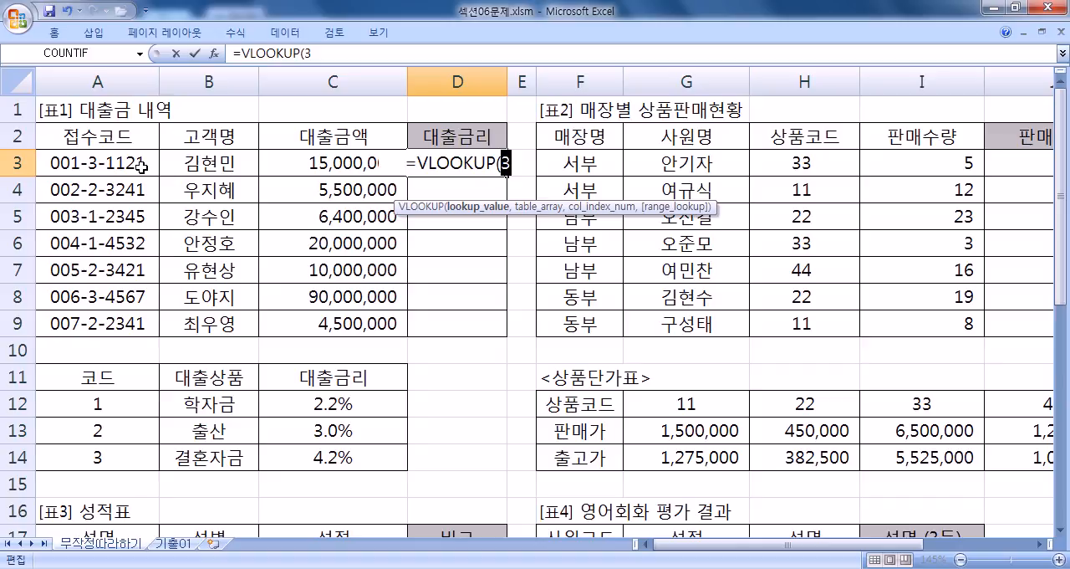
{"action": "type", "text": "MID("}
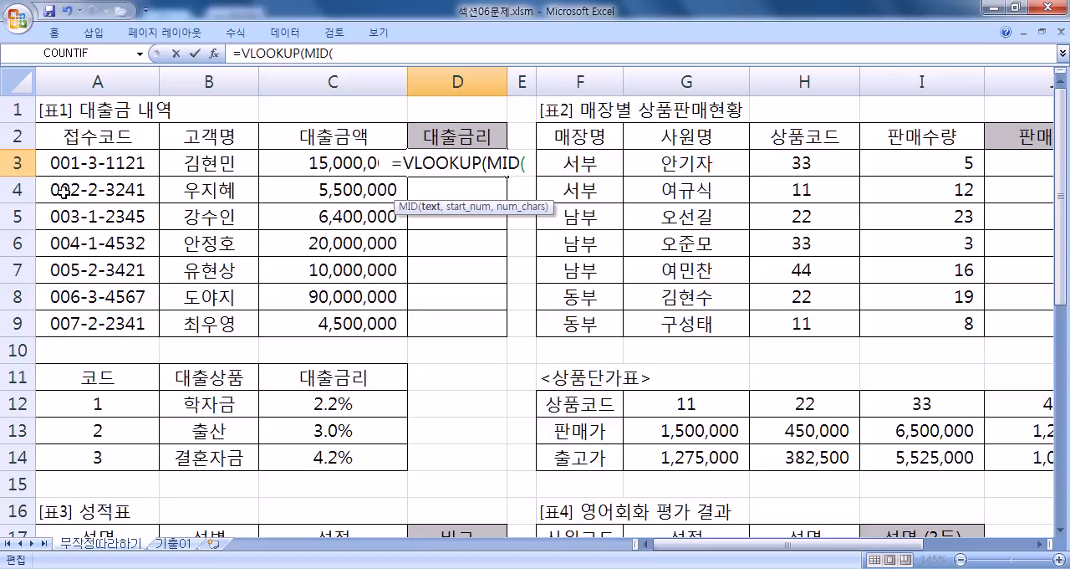
{"action": "left_click", "coordinate": [88, 165]}
{"action": "type", "text": ",5,1"}
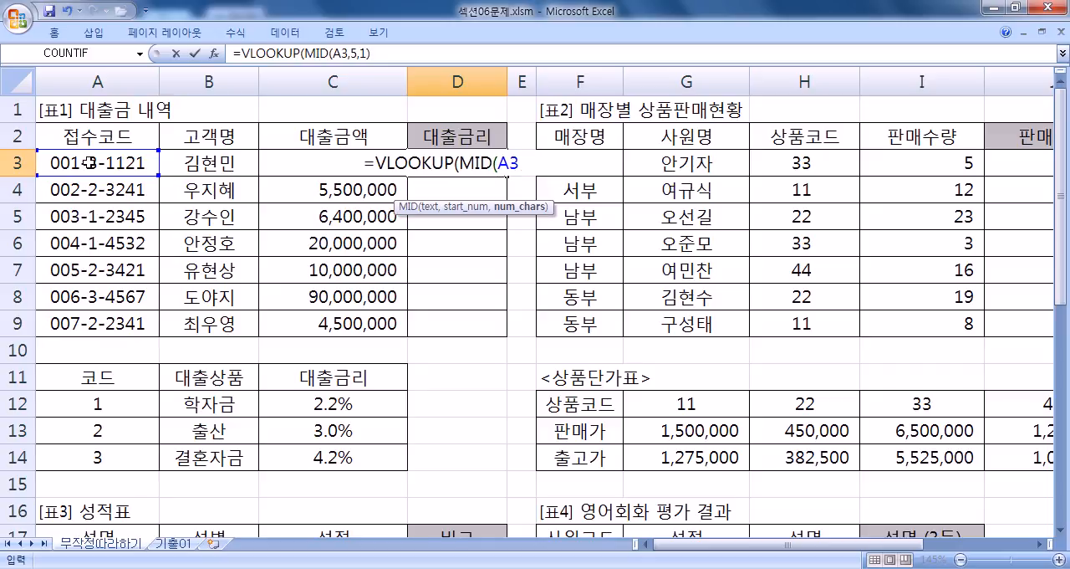
{"action": "type", "text": ")"}
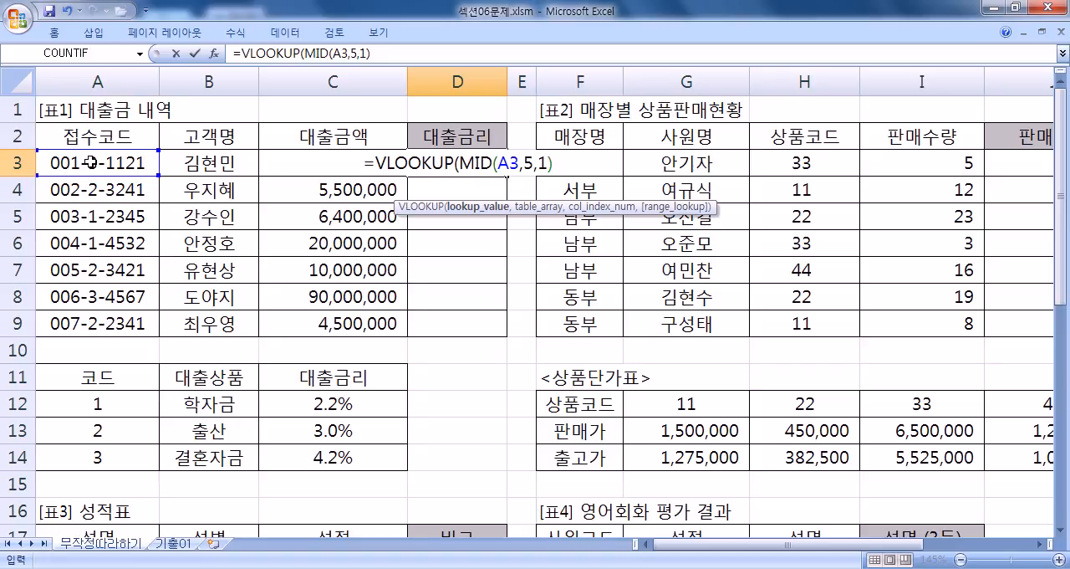
Step: Supply the loan code table A12:C14 as an absolute reference for the table array of D3's VLOOKUP formula
{"action": "type", "text": ","}
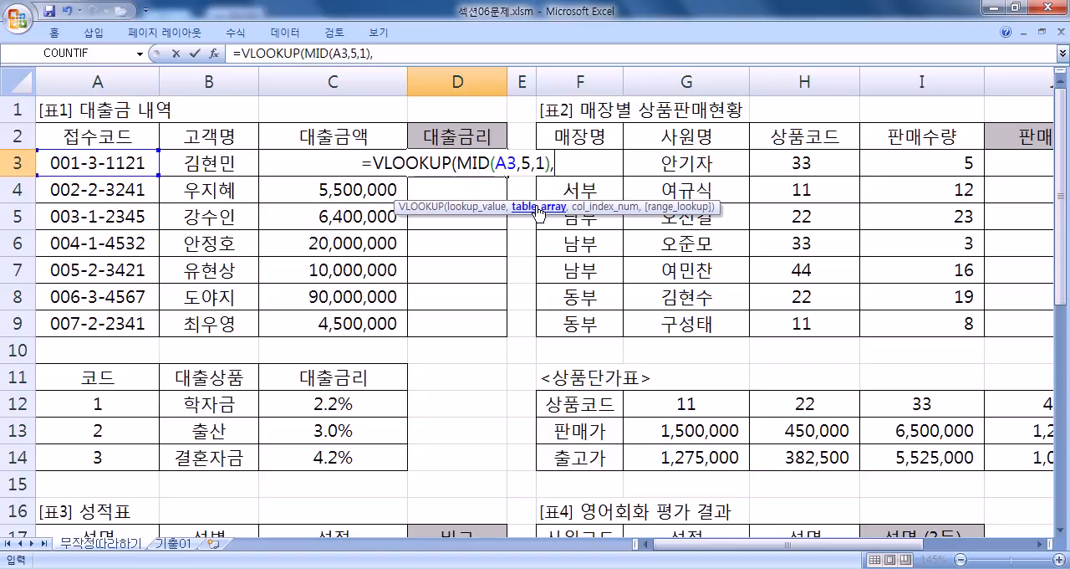
{"action": "left_click_drag", "start_coordinate": [86, 405], "coordinate": [322, 453]}
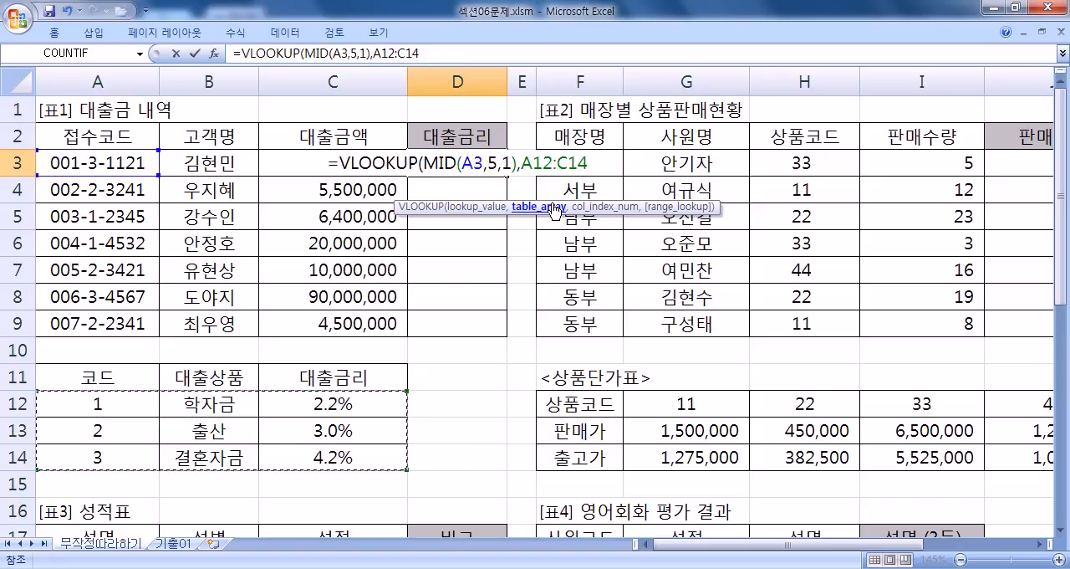
{"action": "scroll", "coordinate": [301, 401], "scroll_direction": "down", "scroll_amount": 2}
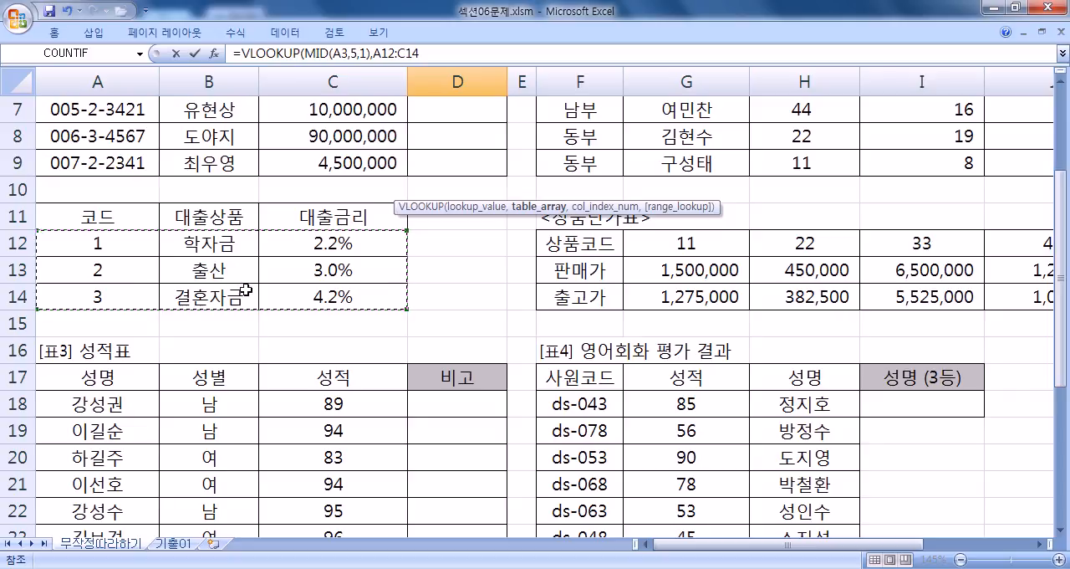
{"action": "scroll", "coordinate": [268, 318], "scroll_direction": "up", "scroll_amount": 2}
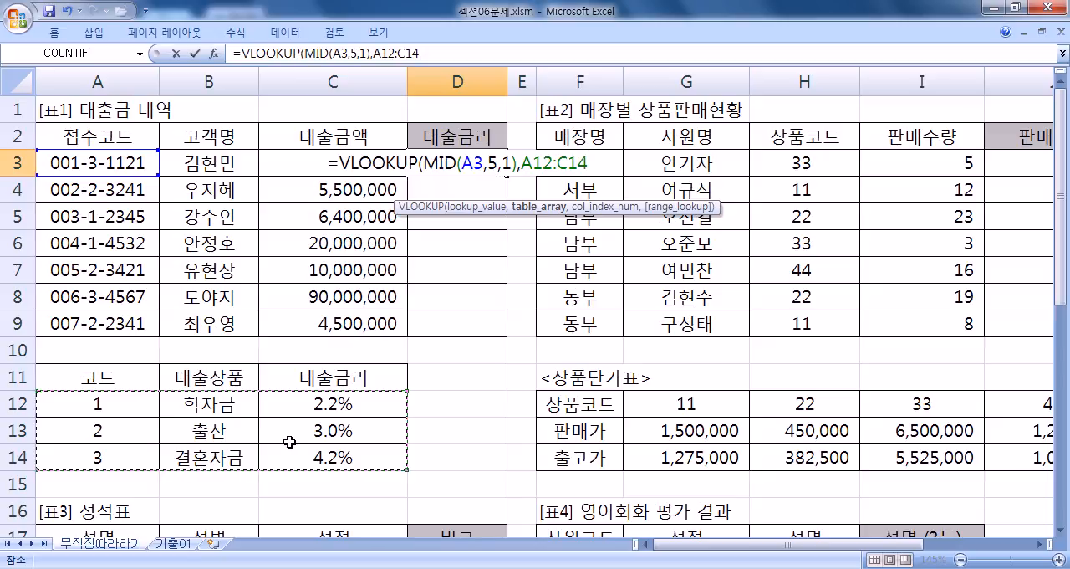
{"action": "left_click_drag", "start_coordinate": [99, 402], "coordinate": [328, 454]}
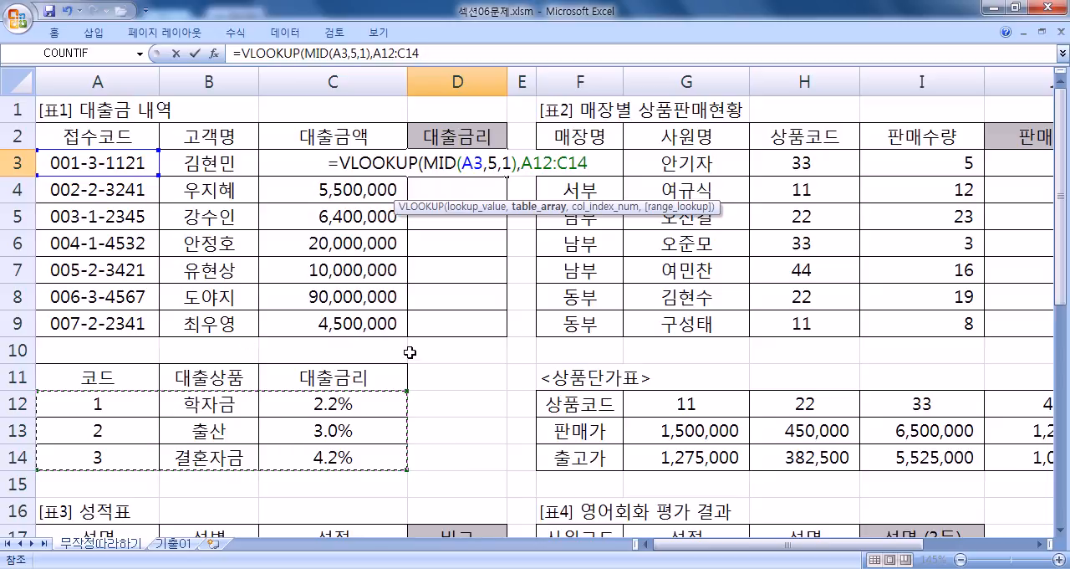
{"action": "key", "text": "F4"}
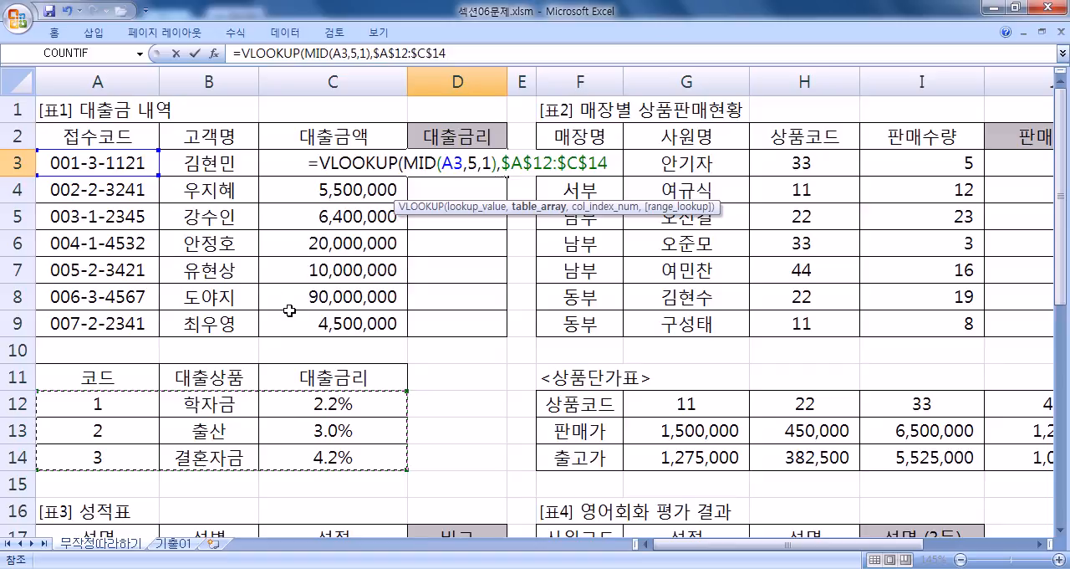
Step: Set the VLOOKUP column index to 3 and compare the TRUE approximate and FALSE exact match options
{"action": "type", "text": ","}
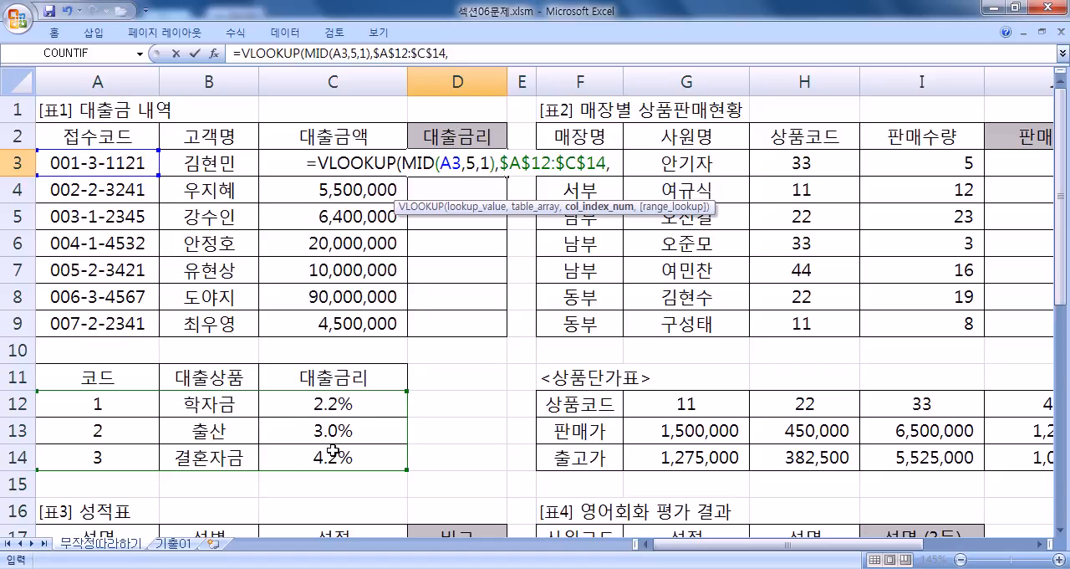
{"action": "type", "text": "3"}
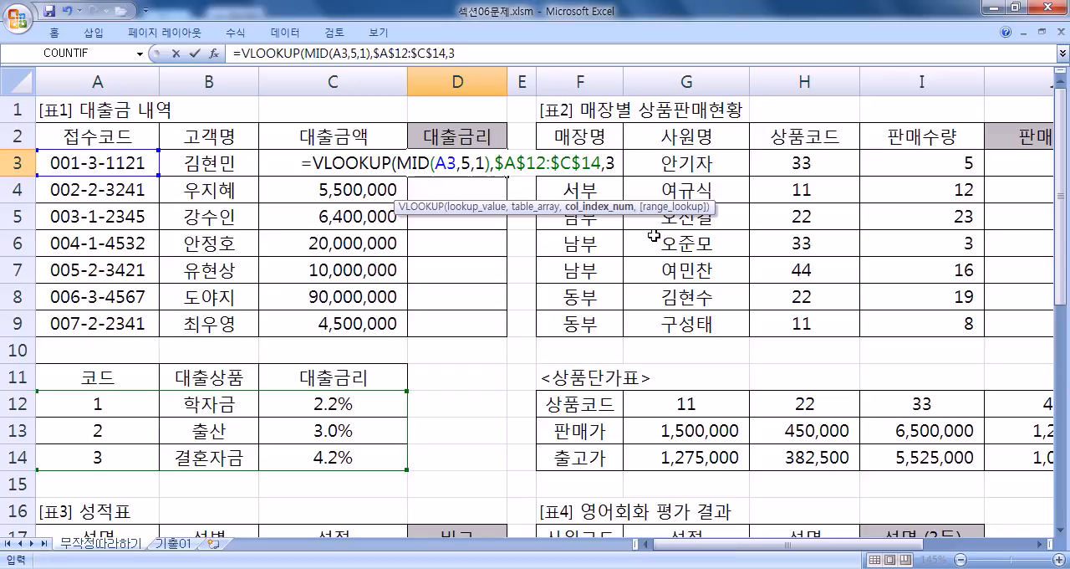
{"action": "type", "text": ","}
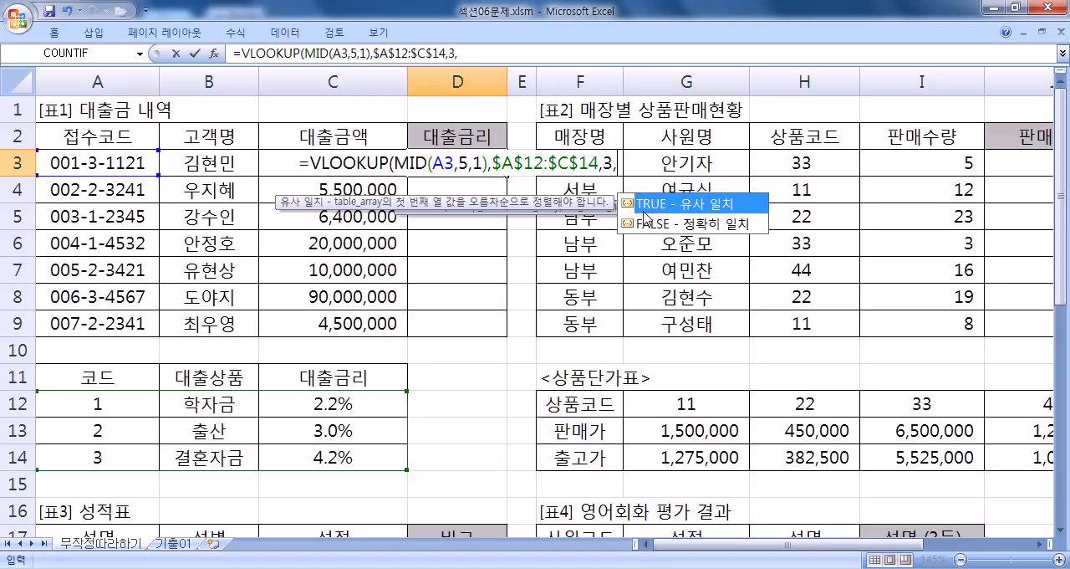
{"action": "left_click", "coordinate": [691, 226]}
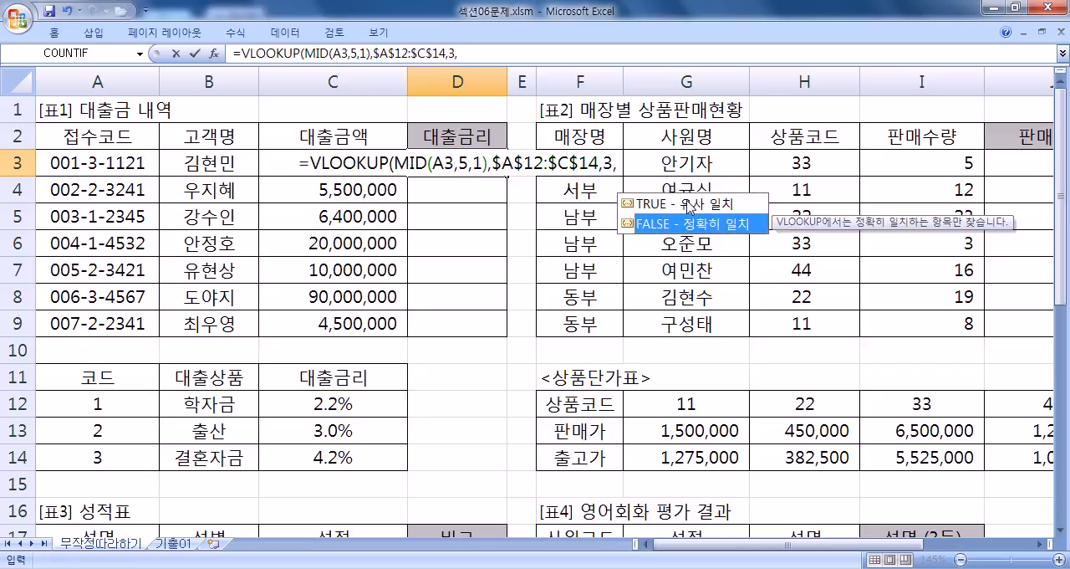
{"action": "left_click", "coordinate": [687, 204]}
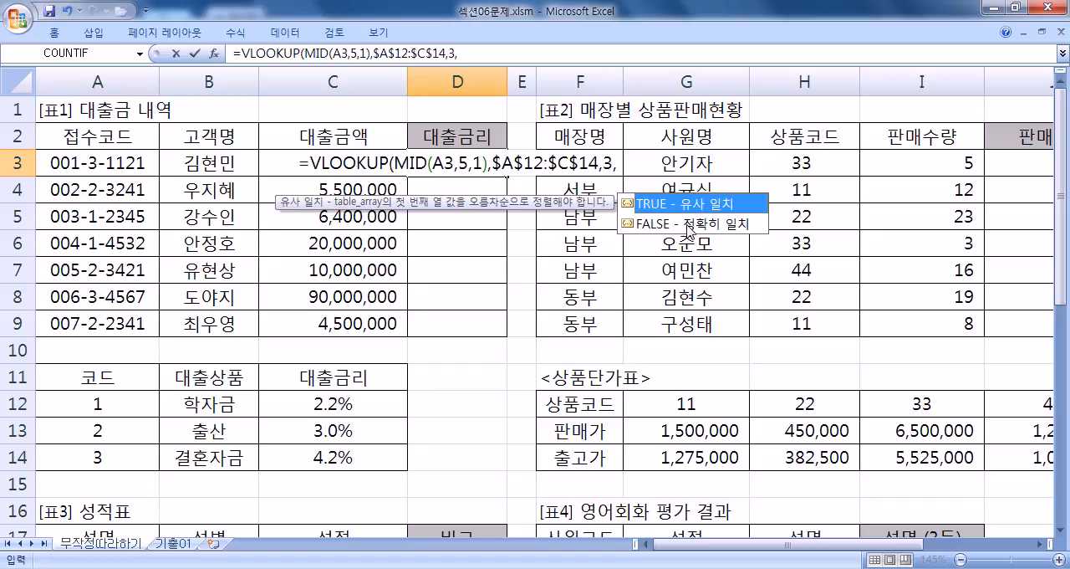
{"action": "left_click", "coordinate": [691, 224]}
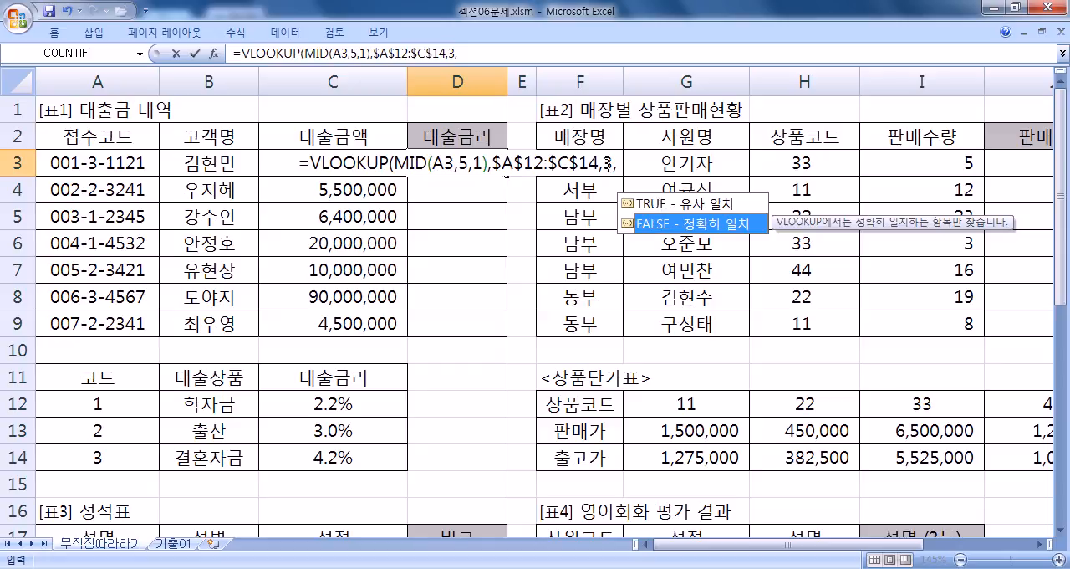
{"action": "left_click", "coordinate": [624, 162]}
{"action": "key", "text": "BackSpace"}
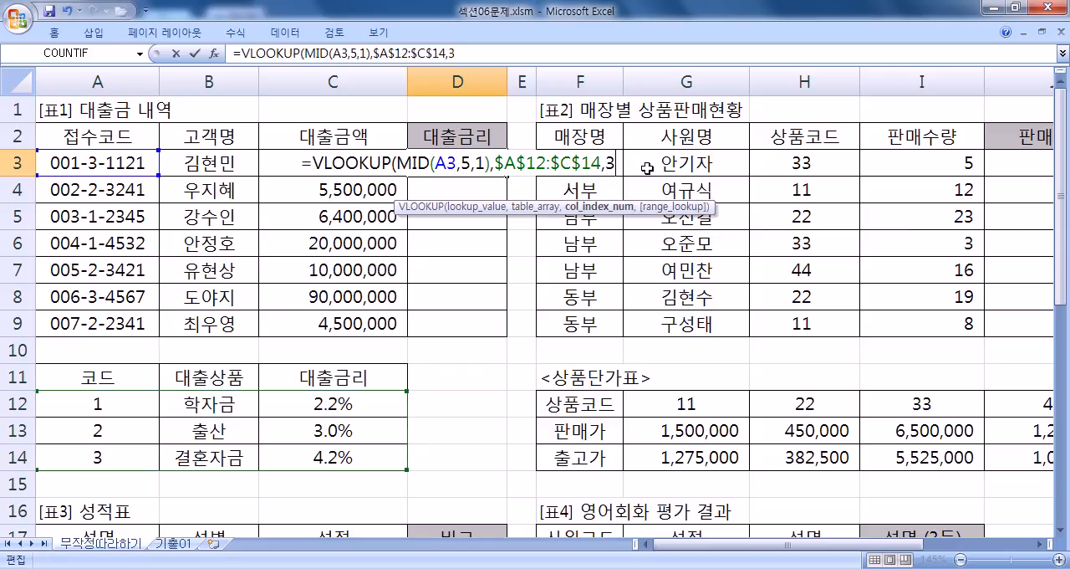
{"action": "type", "text": ","}
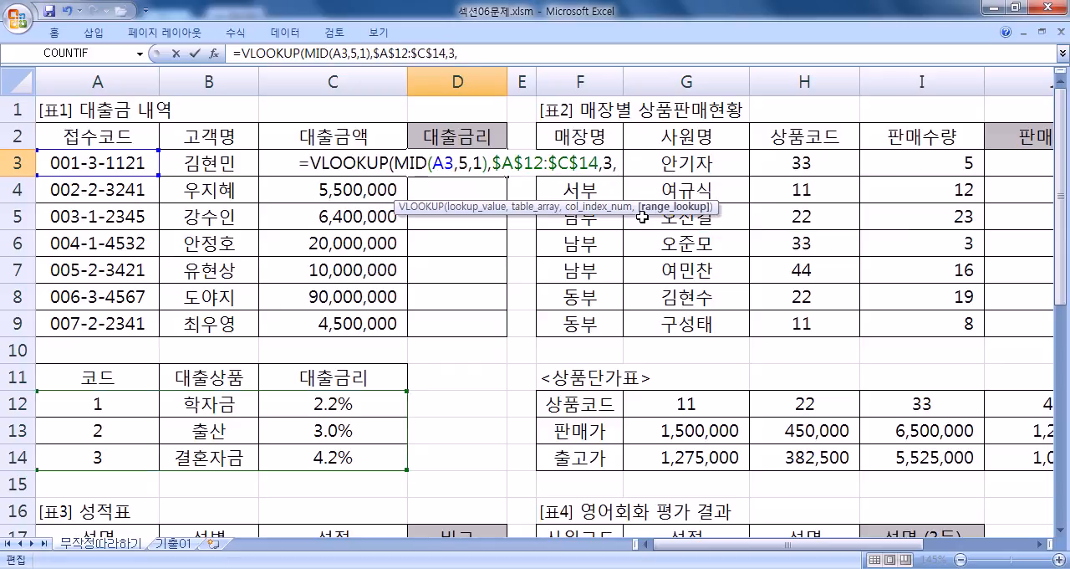
{"action": "key", "text": "BackSpace"}
{"action": "key", "text": "BackSpace"}
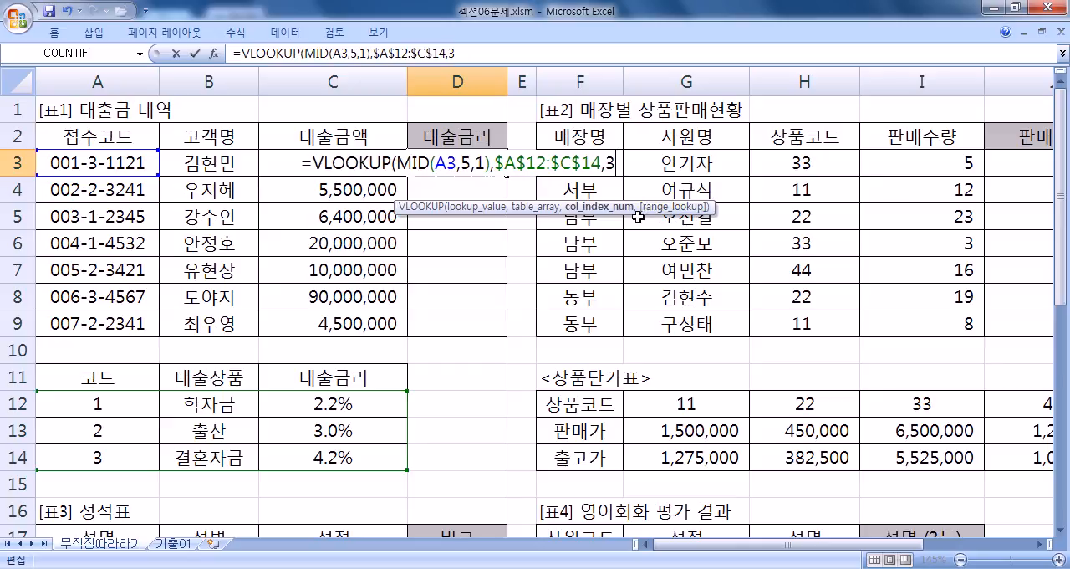
{"action": "type", "text": "3,"}
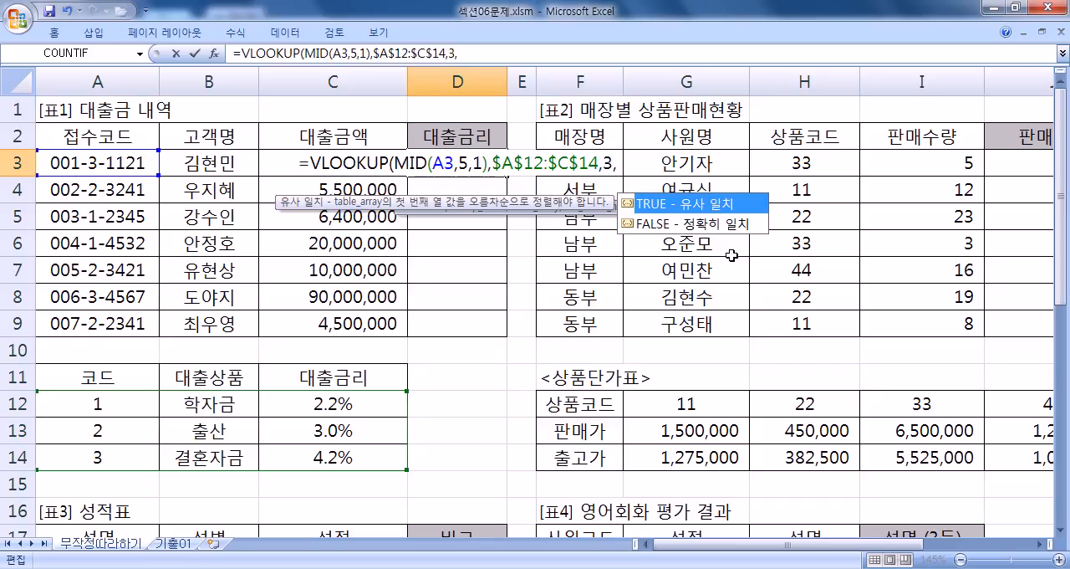
Step: Finish D3's VLOOKUP formula with 0 for an exact match and fill it down through D9
{"action": "double_click", "coordinate": [665, 224]}
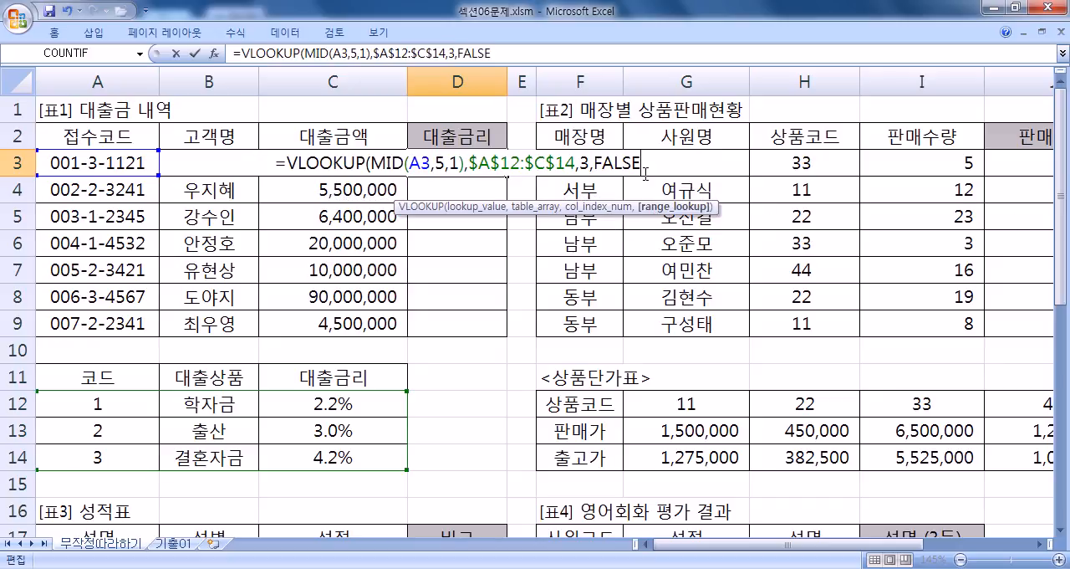
{"action": "left_click_drag", "start_coordinate": [595, 161], "coordinate": [679, 167]}
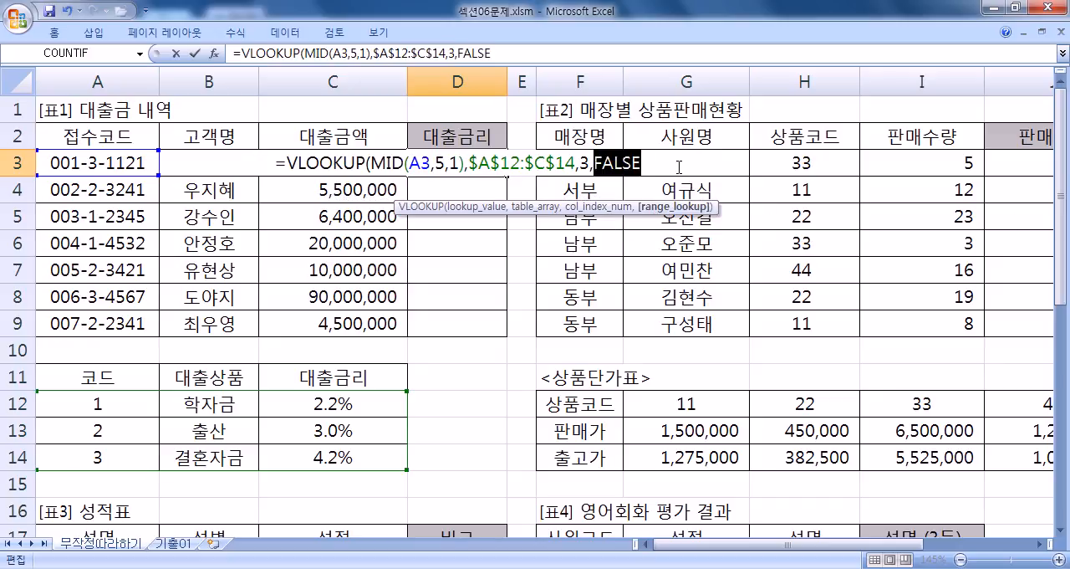
{"action": "type", "text": "0"}
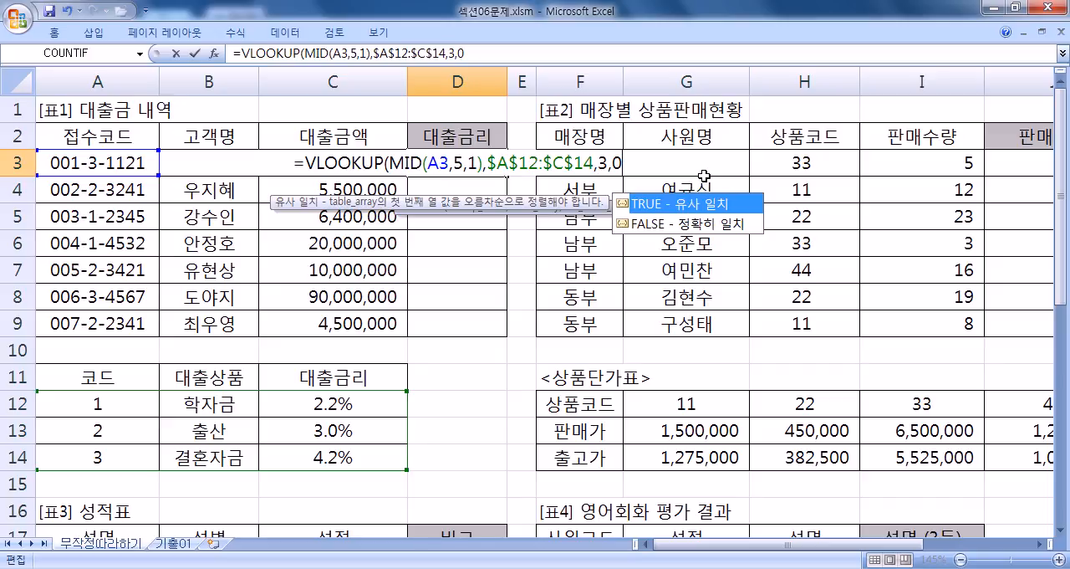
{"action": "type", "text": ")"}
{"action": "key", "text": "Return"}
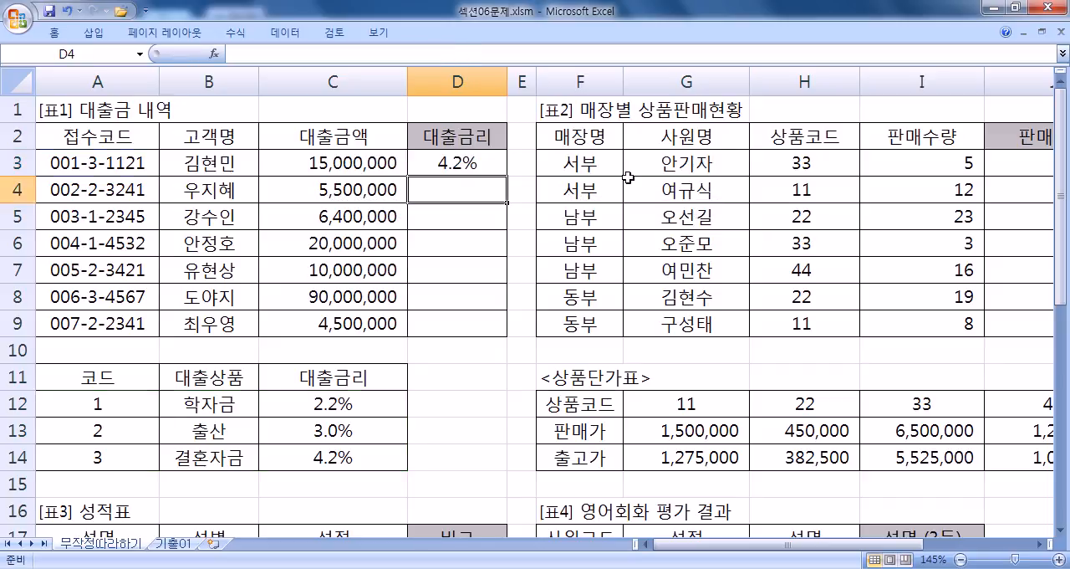
{"action": "left_click", "coordinate": [483, 162]}
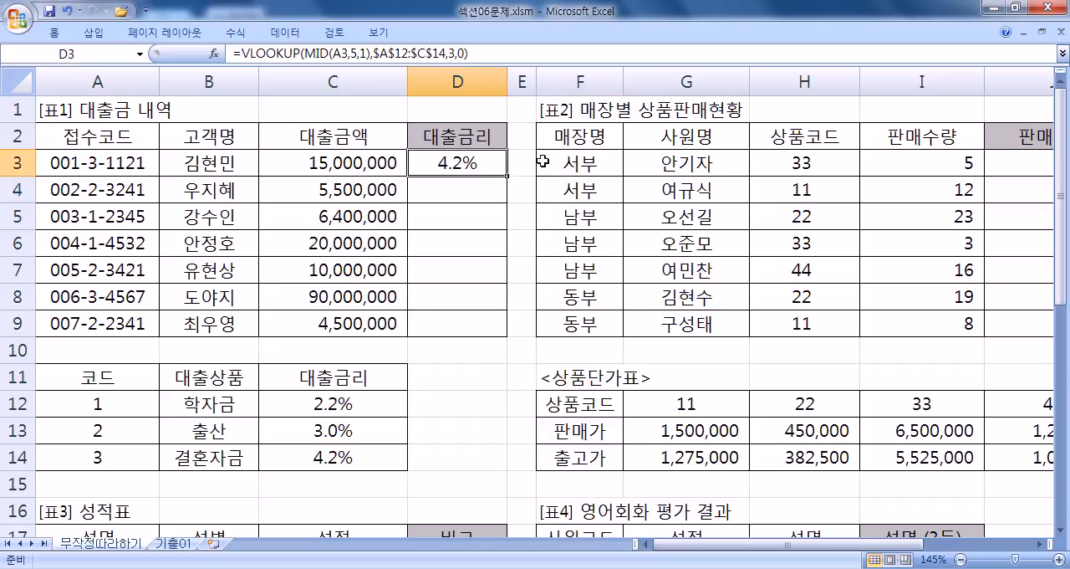
{"action": "double_click", "coordinate": [508, 174]}
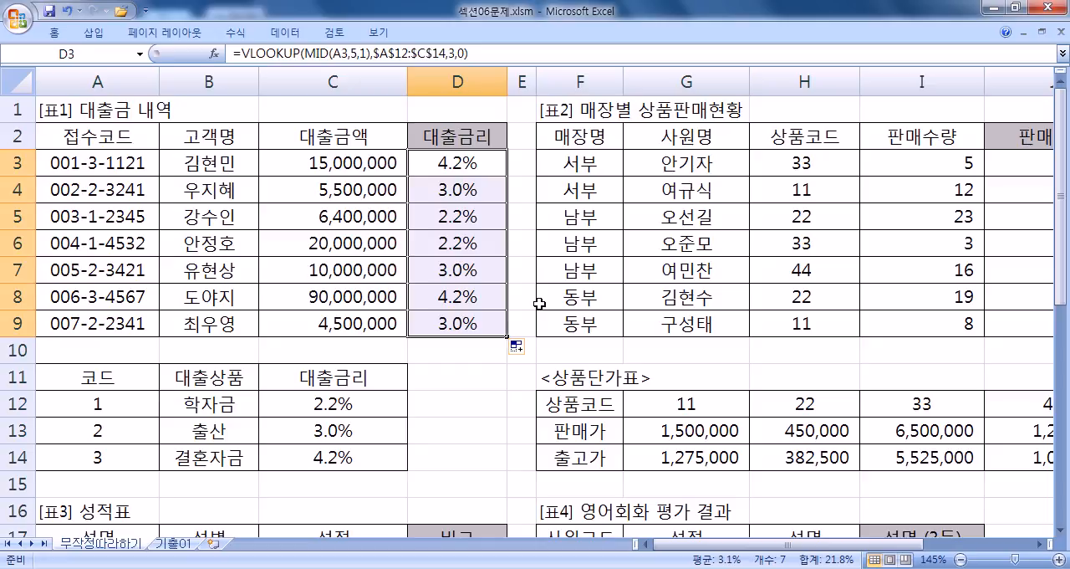
Step: Clear the 대출금리 formulas in D3:D9 and mark the rates in C12:C14 for review
{"action": "key", "text": "Delete"}
{"action": "left_click", "coordinate": [456, 163]}
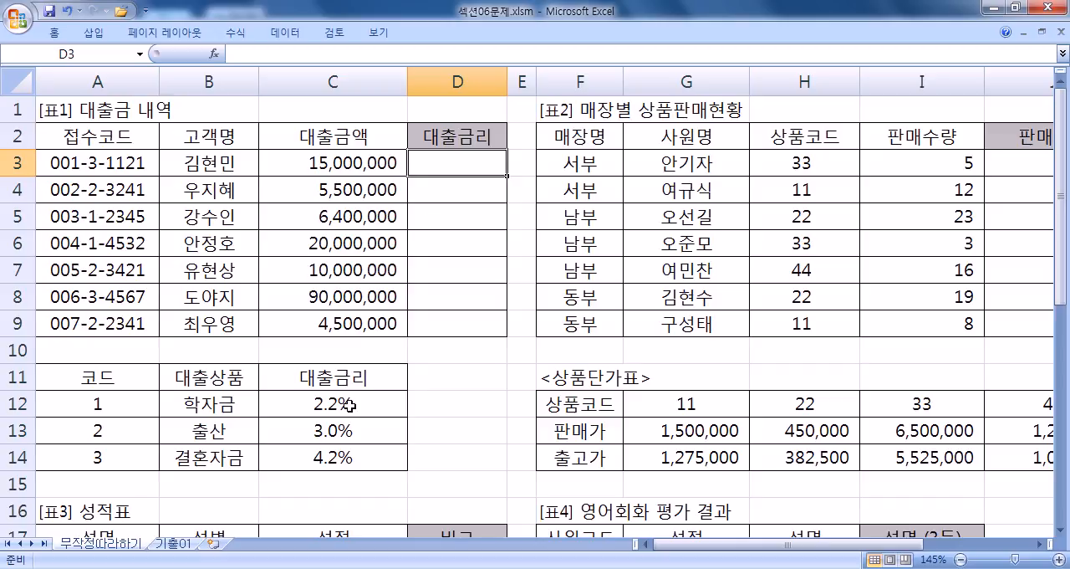
{"action": "left_click_drag", "start_coordinate": [349, 405], "coordinate": [350, 458]}
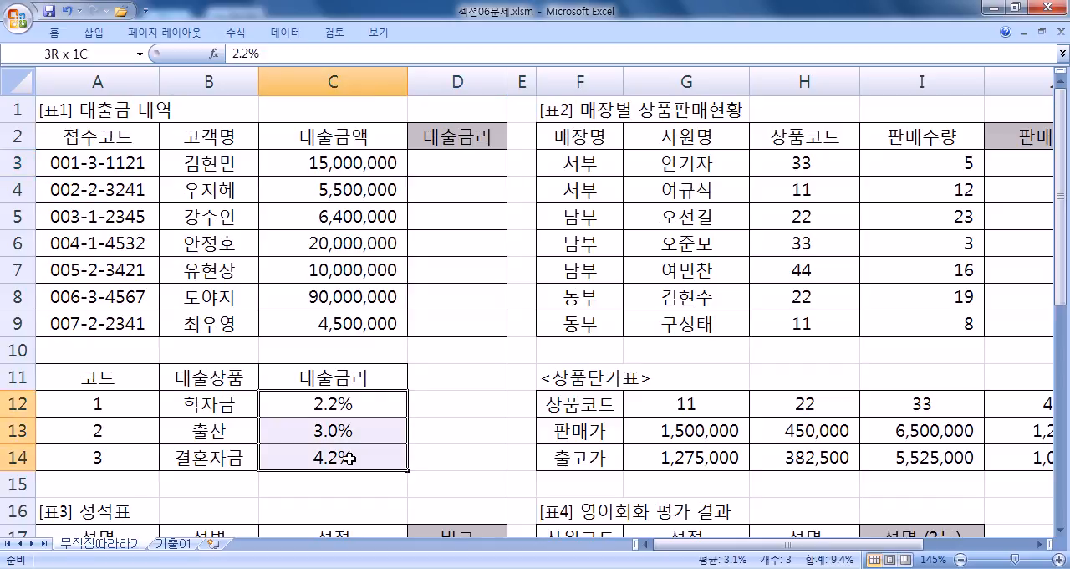
Step: Start a new VLOOKUP formula in D3 with MID(A3,5,1) as its lookup value
{"action": "left_click", "coordinate": [434, 166]}
{"action": "type", "text": "=VL"}
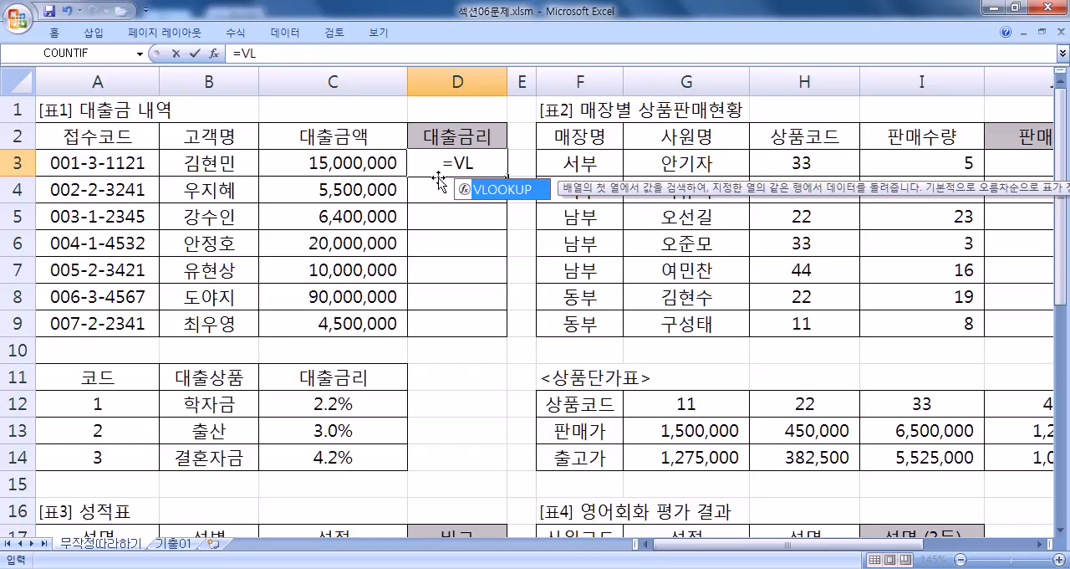
{"action": "key", "text": "Tab"}
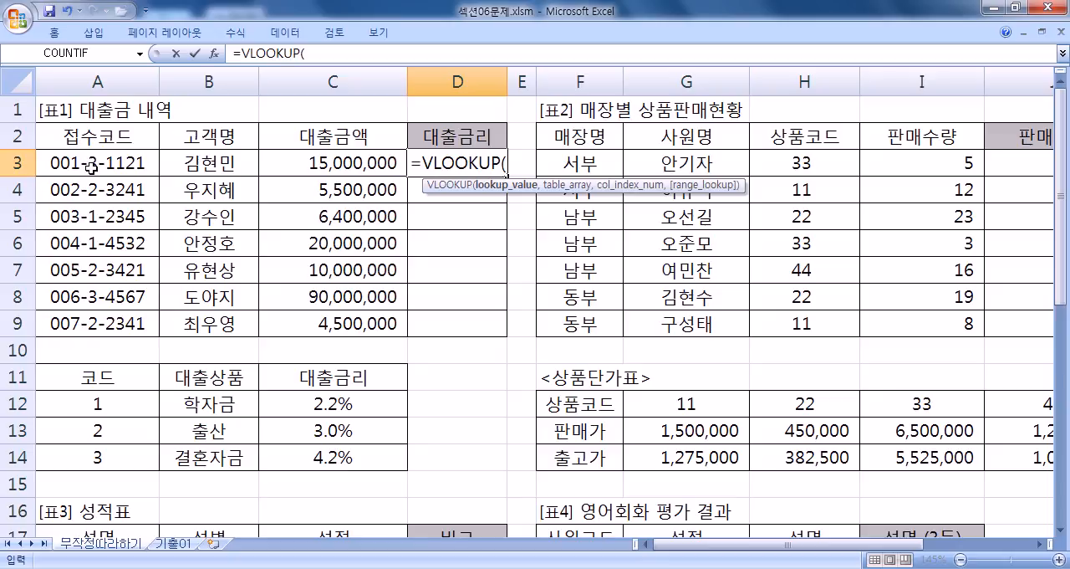
{"action": "type", "text": "3"}
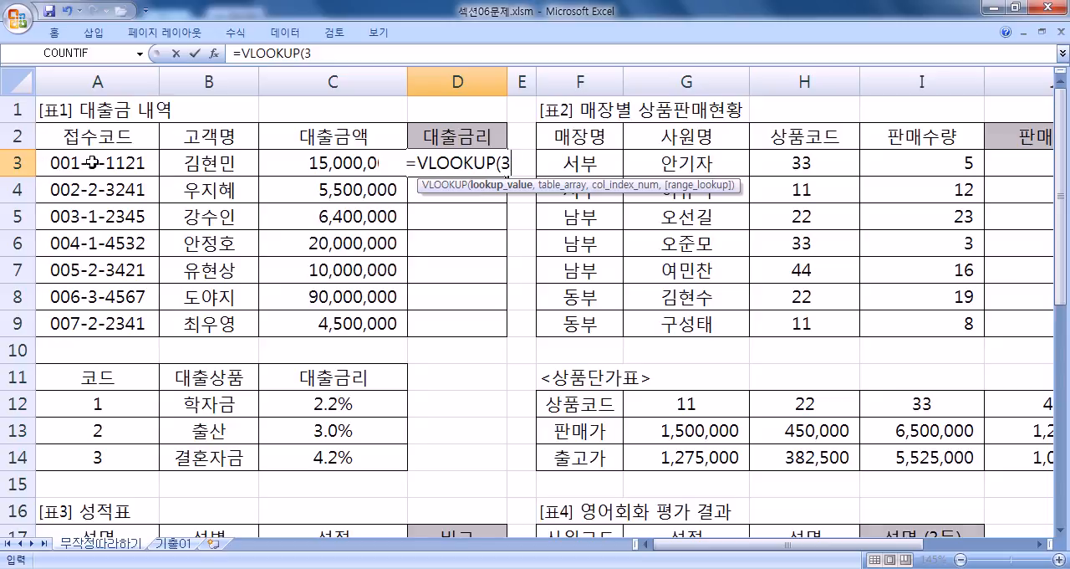
{"action": "key", "text": "BackSpace"}
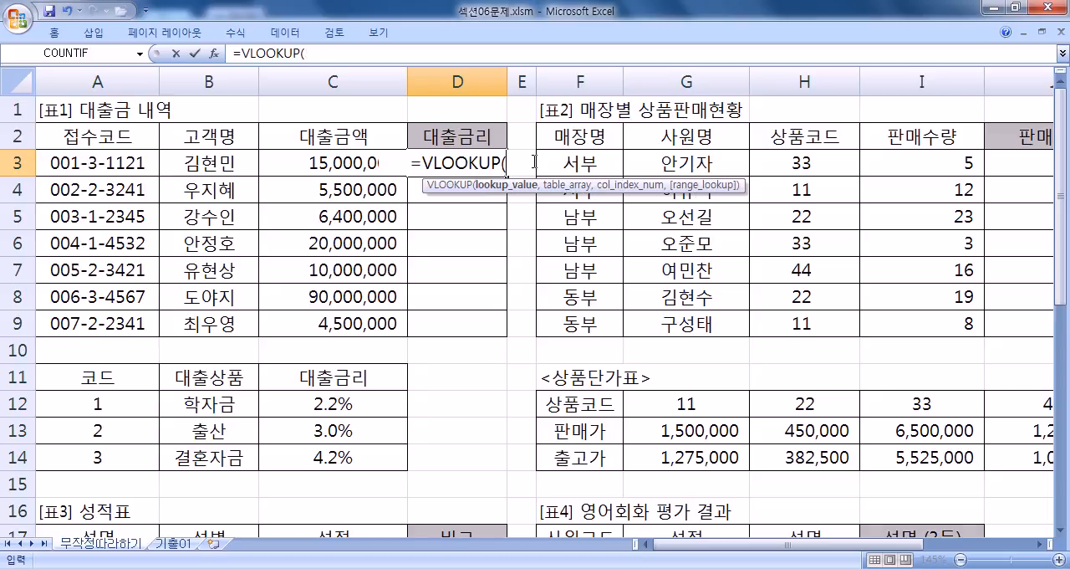
{"action": "type", "text": "MID("}
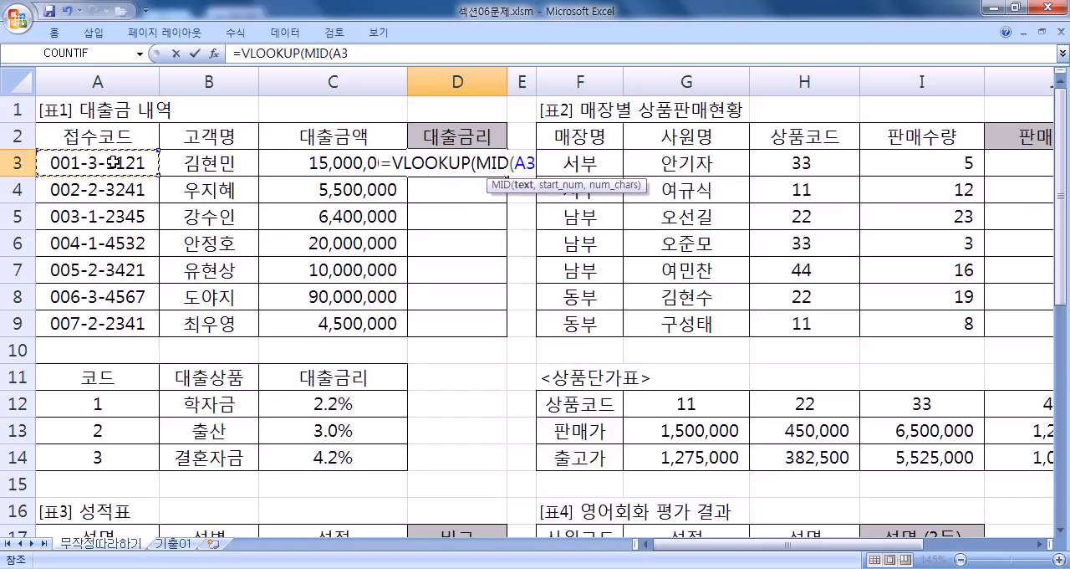
{"action": "type", "text": ",5,"}
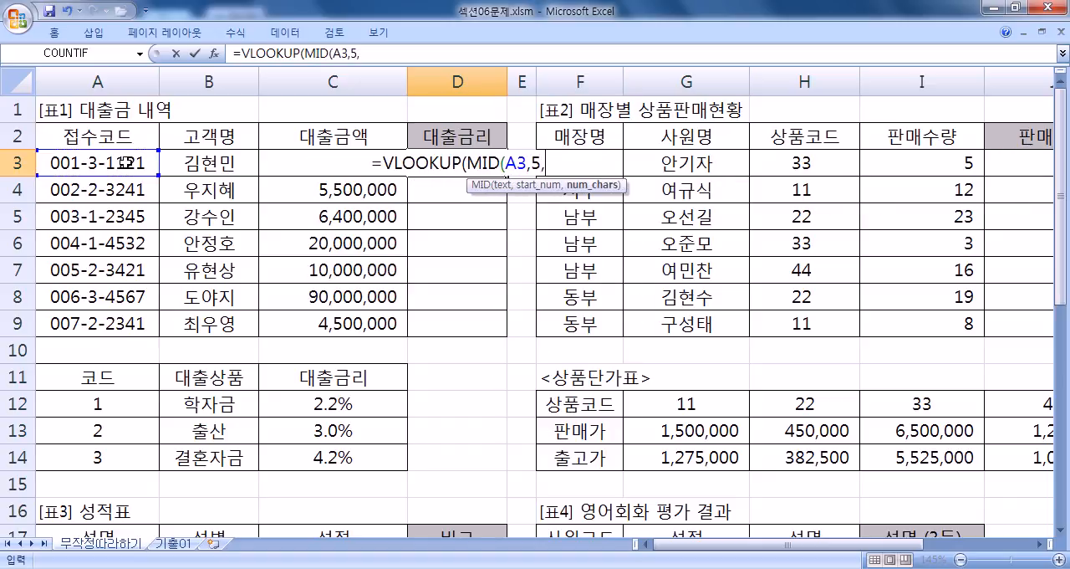
{"action": "type", "text": "1)"}
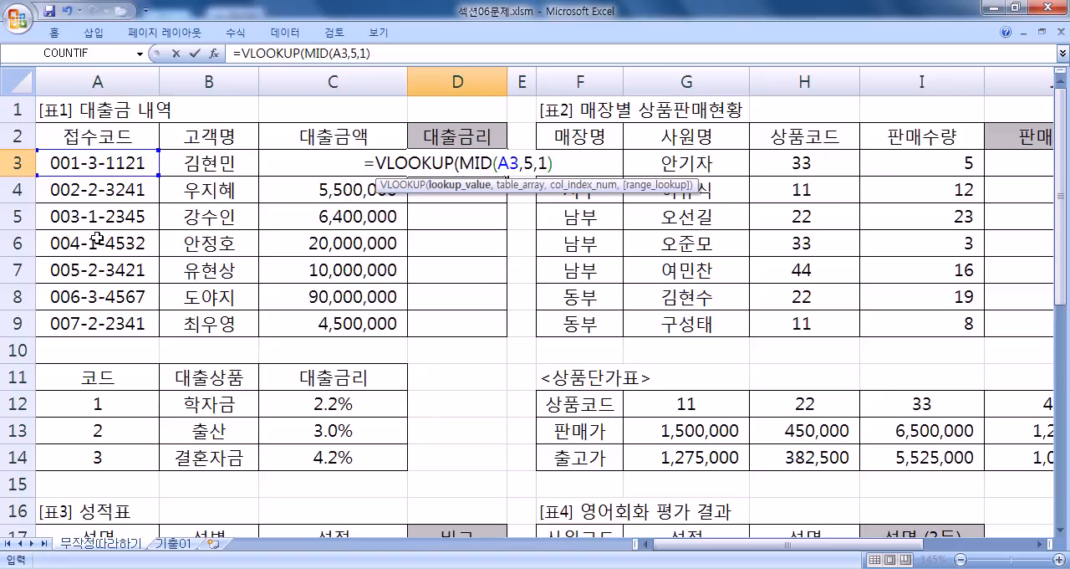
{"action": "type", "text": ","}
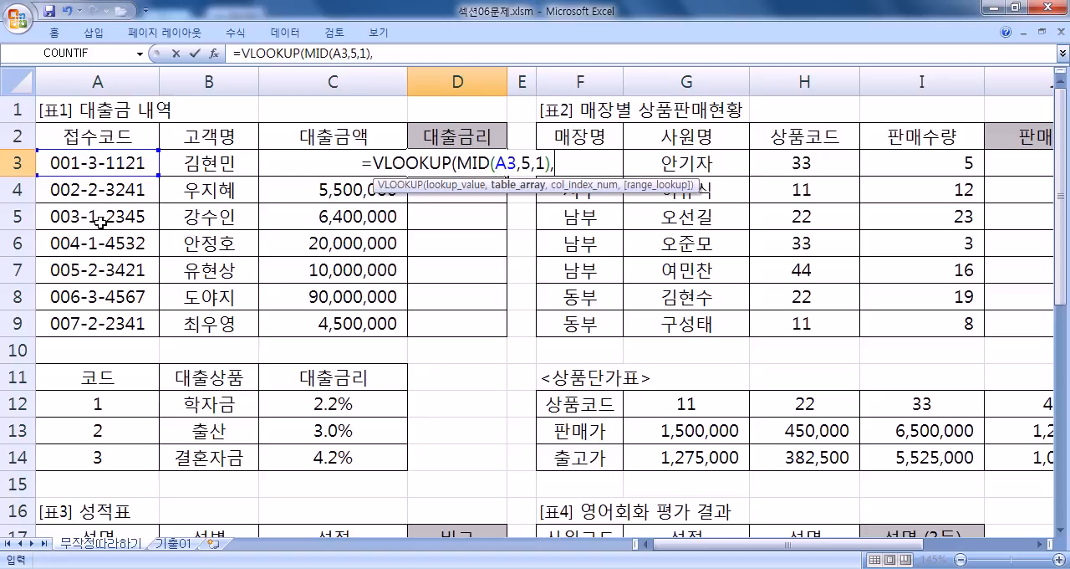
Step: Supply A12:C14, without the header row, as the table array of the new VLOOKUP formula in D3
{"action": "scroll", "coordinate": [239, 287], "scroll_direction": "down", "scroll_amount": 1}
{"action": "left_click_drag", "start_coordinate": [100, 321], "coordinate": [402, 373]}
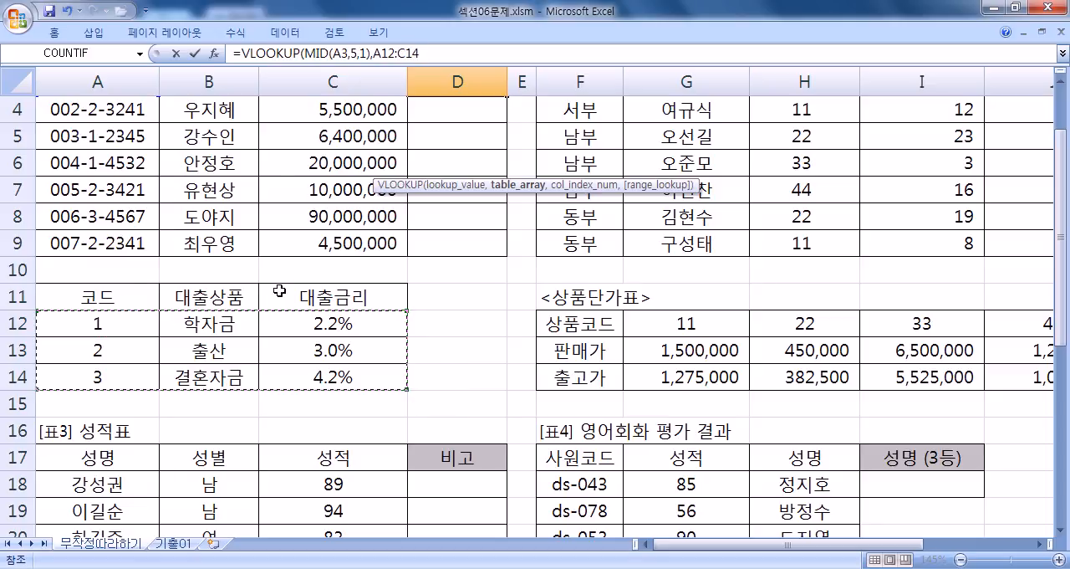
{"action": "left_click_drag", "start_coordinate": [121, 294], "coordinate": [310, 383]}
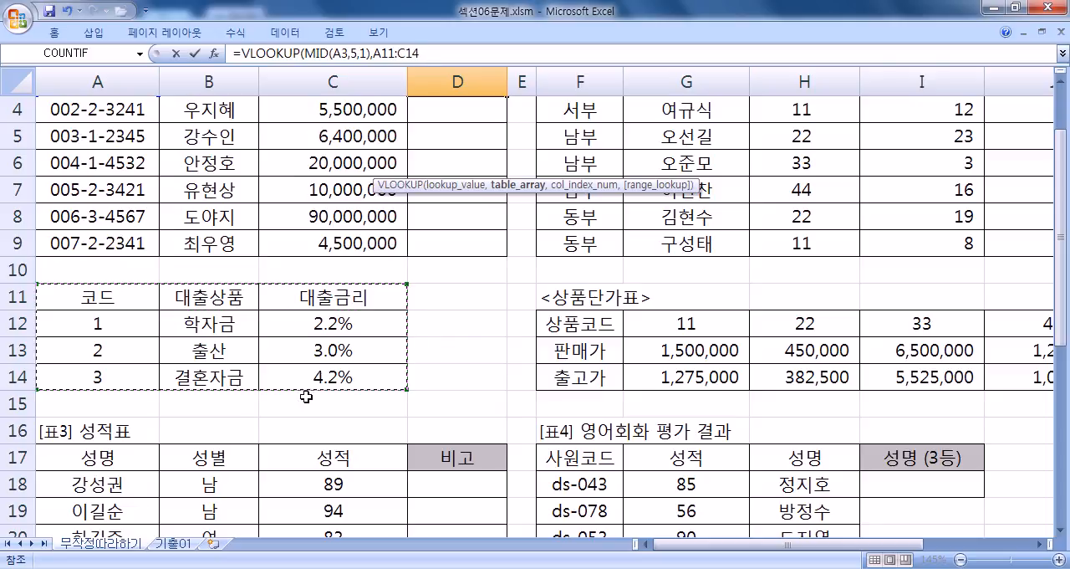
{"action": "left_click_drag", "start_coordinate": [127, 325], "coordinate": [322, 378]}
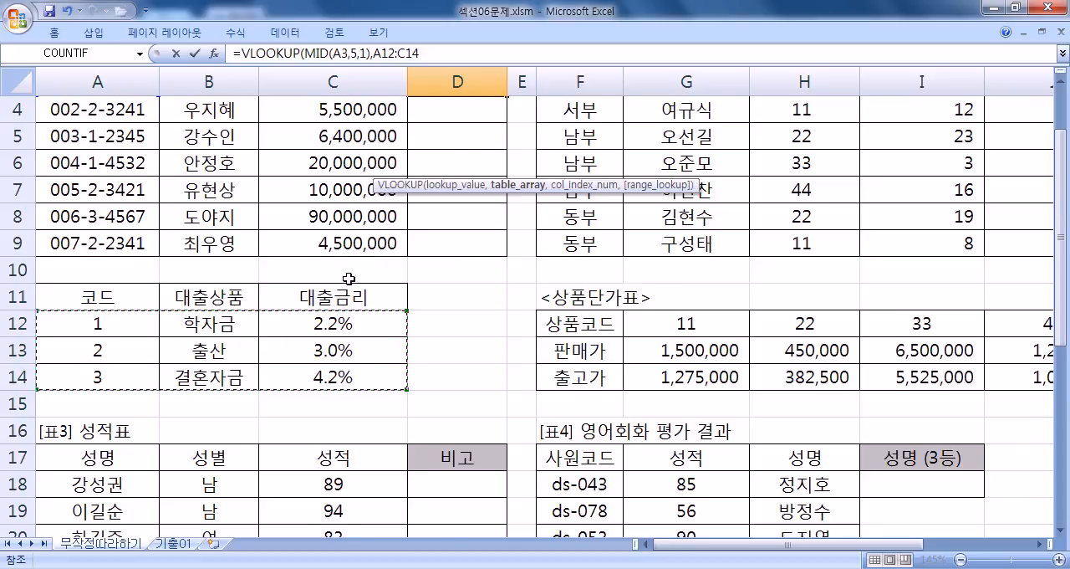
Step: Make the table array in D3's formula absolute as $A$12:$C$14 and set the column index to 2
{"action": "scroll", "coordinate": [359, 293], "scroll_direction": "up", "scroll_amount": 1}
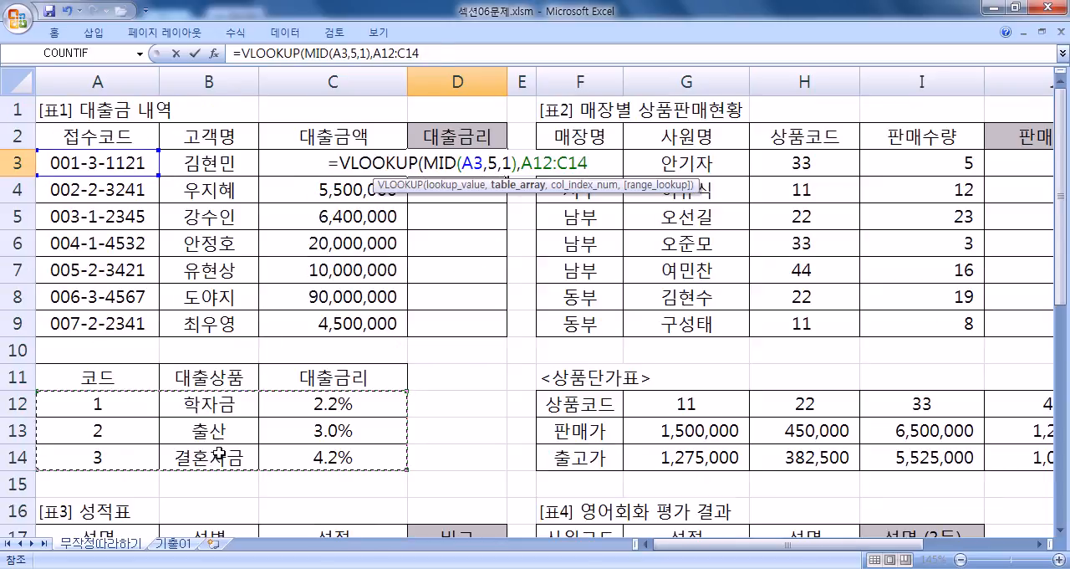
{"action": "key", "text": "F4"}
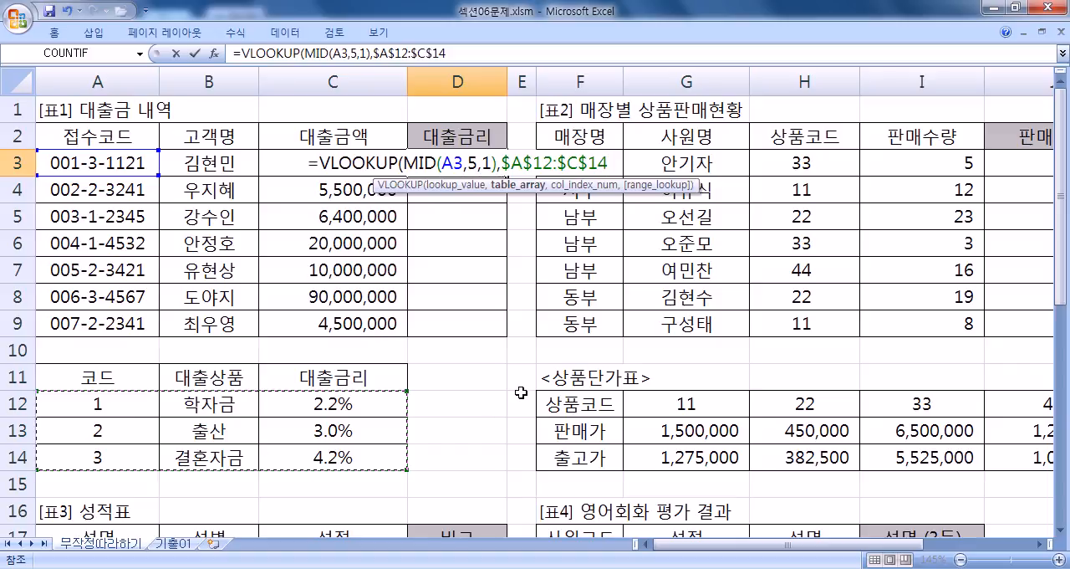
{"action": "type", "text": ","}
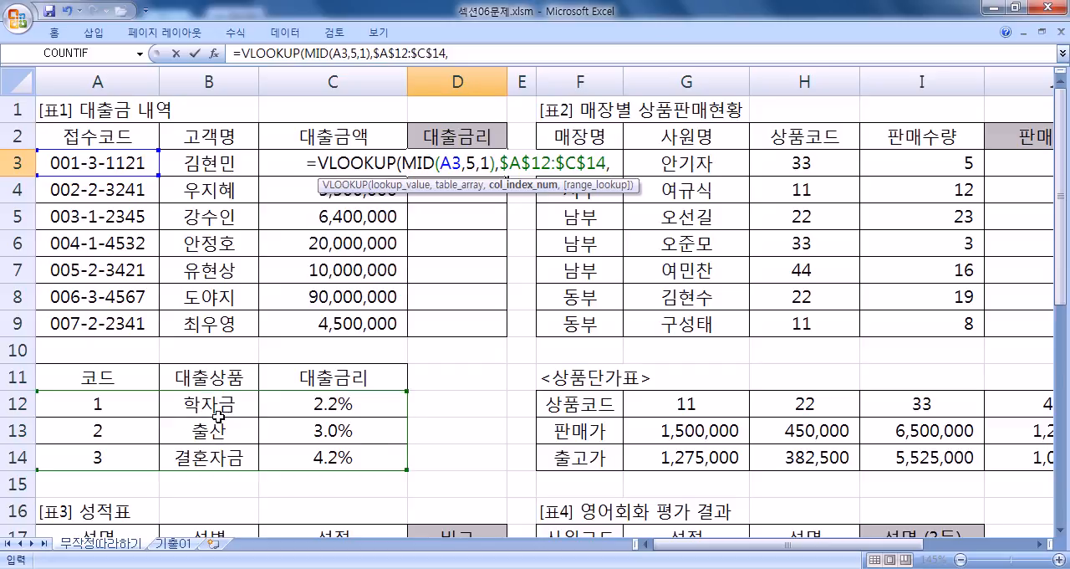
{"action": "type", "text": "2"}
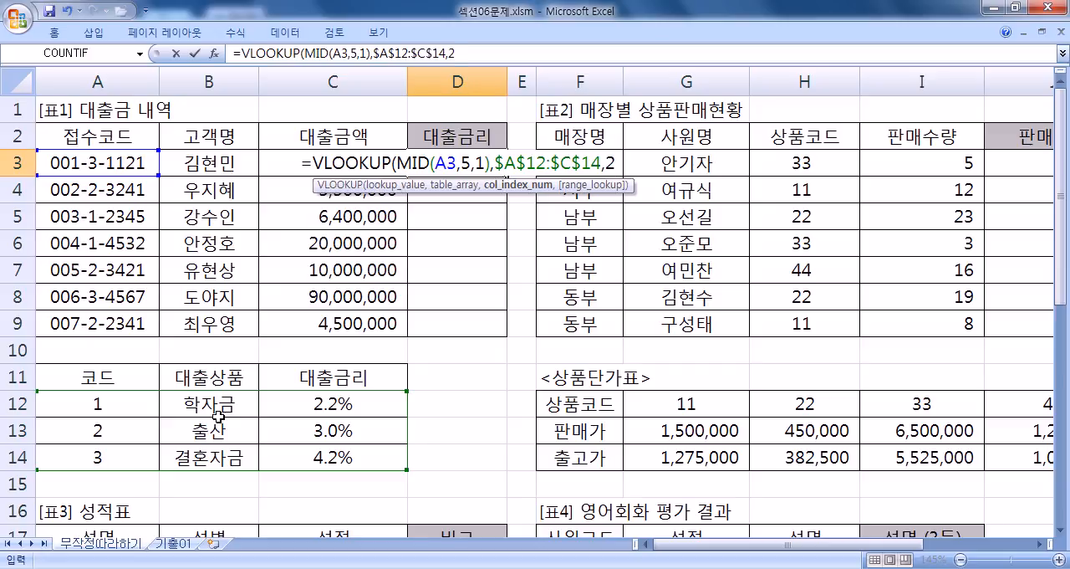
{"action": "type", "text": ","}
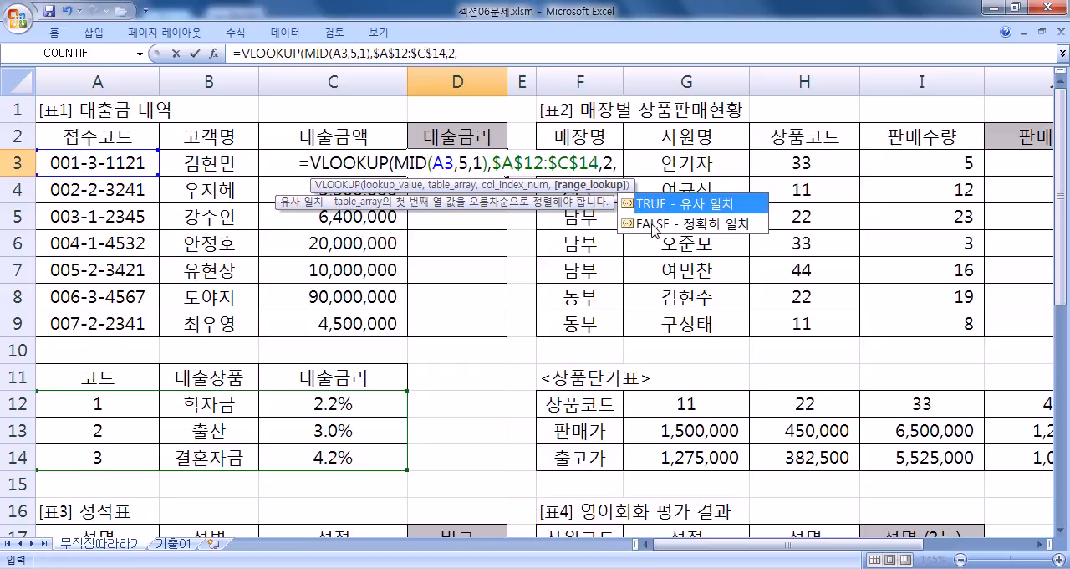
Step: Complete D3's VLOOKUP formula with 0 for an exact match and fill it down through D9
{"action": "type", "text": "0"}
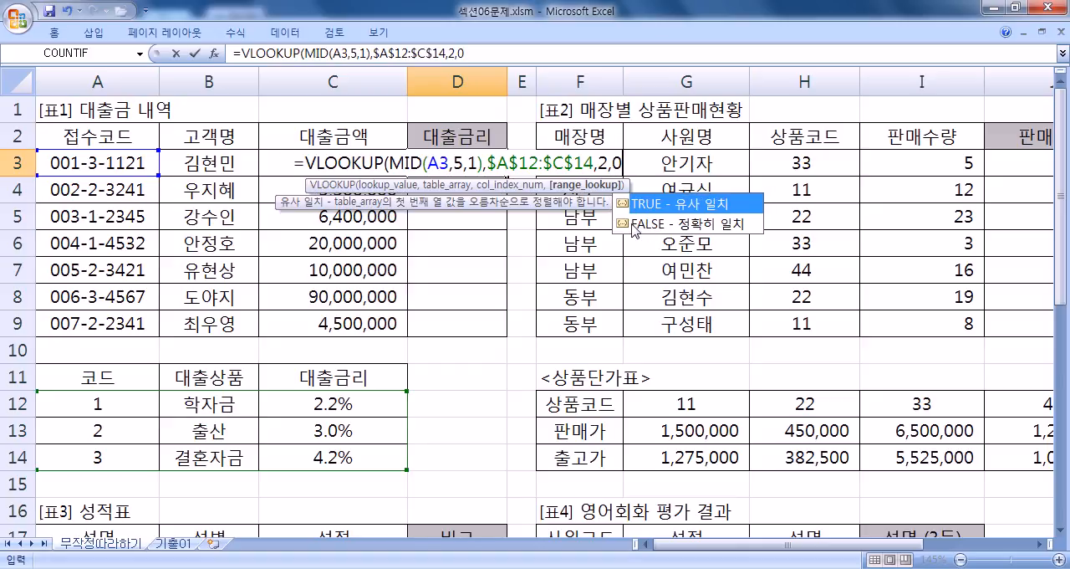
{"action": "type", "text": ")"}
{"action": "key", "text": "Return"}
{"action": "left_click", "coordinate": [450, 167]}
{"action": "left_click_drag", "start_coordinate": [507, 177], "coordinate": [509, 338]}
Step: Check the filled results in column D against the codes in column A and open D3's formula for review
{"action": "left_click", "coordinate": [119, 190]}
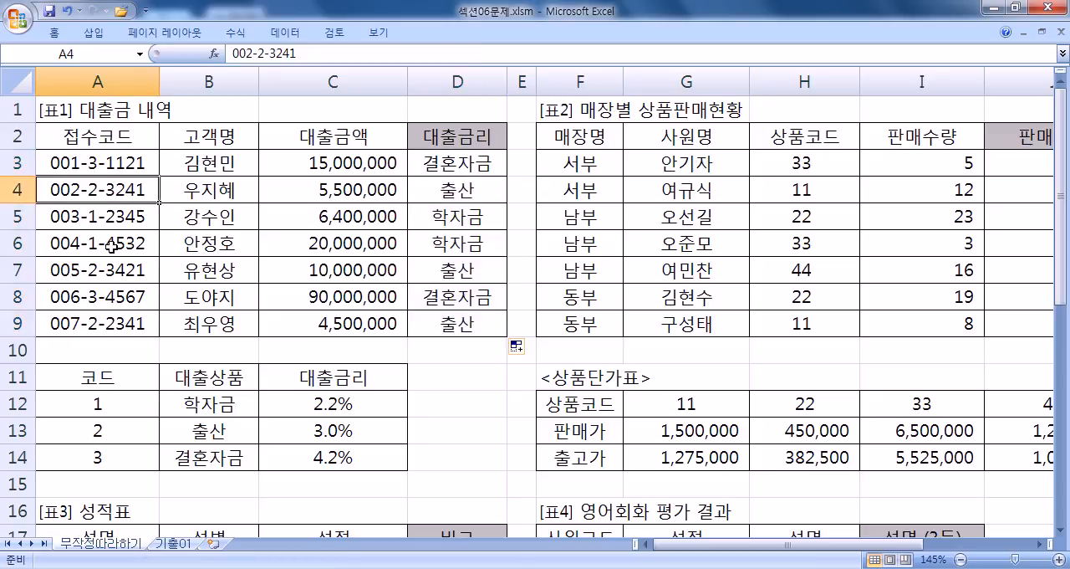
{"action": "left_click", "coordinate": [443, 220]}
{"action": "left_click", "coordinate": [445, 242]}
{"action": "left_click", "coordinate": [450, 269]}
{"action": "left_click", "coordinate": [452, 297]}
{"action": "left_click", "coordinate": [457, 324]}
{"action": "double_click", "coordinate": [480, 162]}
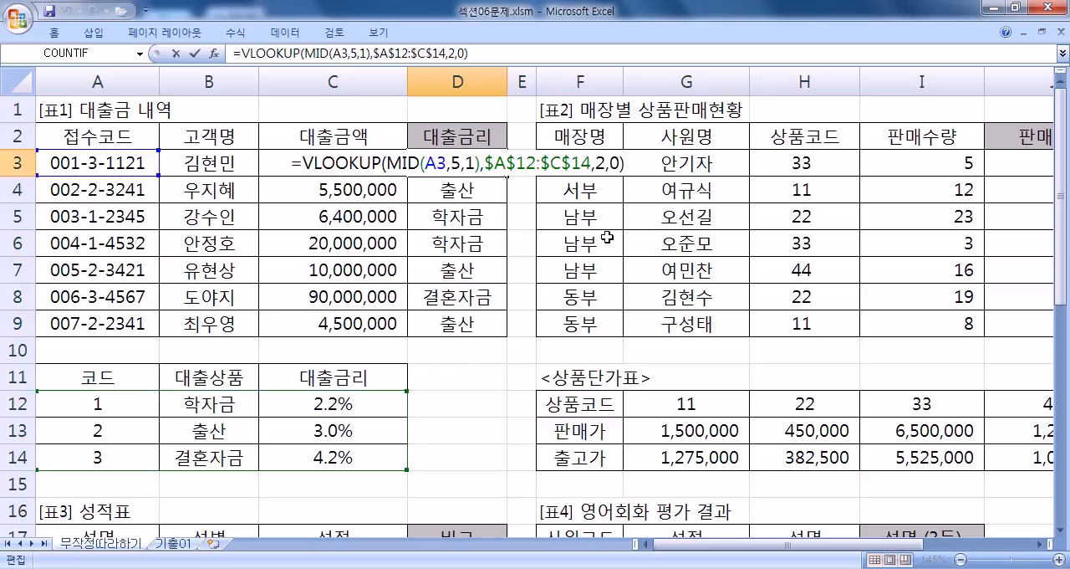
Step: Switch to 2.txt in Notepad and add a dashed separator line with "=VLOOKUP(" below it, after the COUNTBLANK note
{"action": "key", "text": "alt+Tab"}
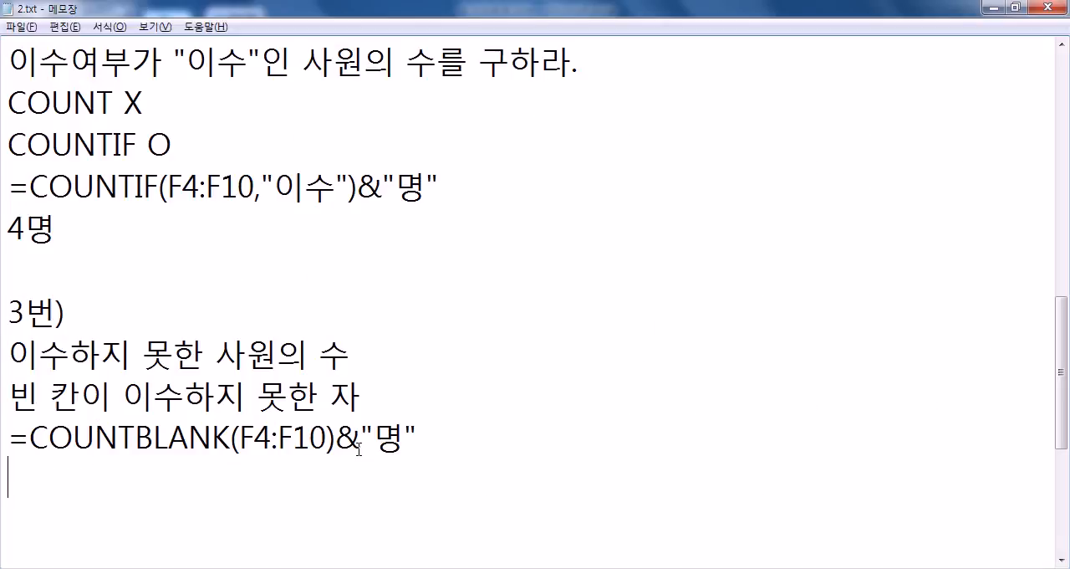
{"action": "scroll", "coordinate": [297, 429], "scroll_direction": "down", "scroll_amount": 2}
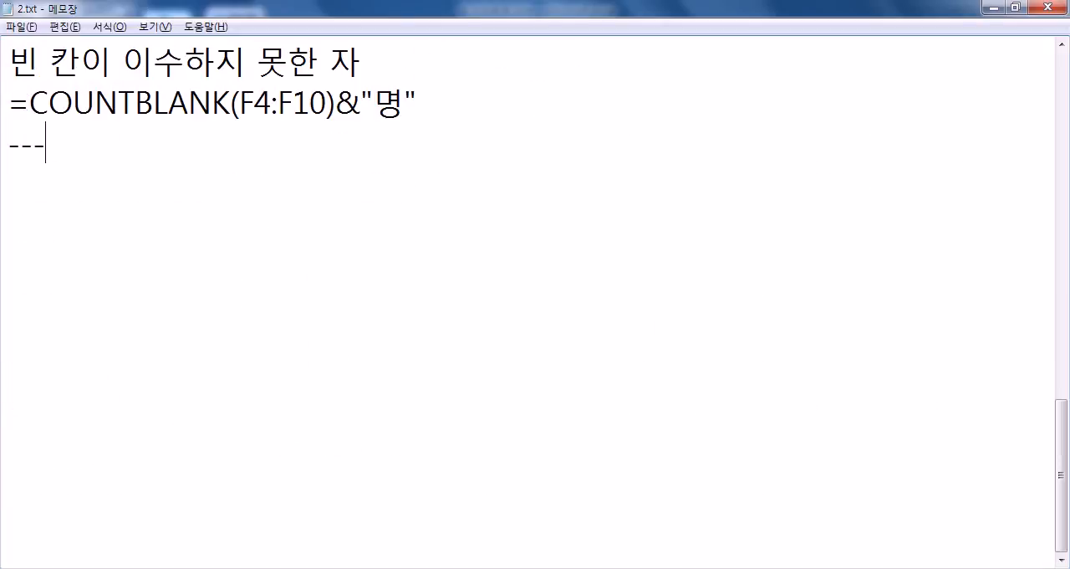
{"action": "type", "text": "--------------"}
{"action": "key", "text": "Return"}
{"action": "type", "text": "=VLOOKUOP"}
{"action": "key", "text": "BackSpace"}
{"action": "key", "text": "BackSpace"}
{"action": "type", "text": "P(찬"}
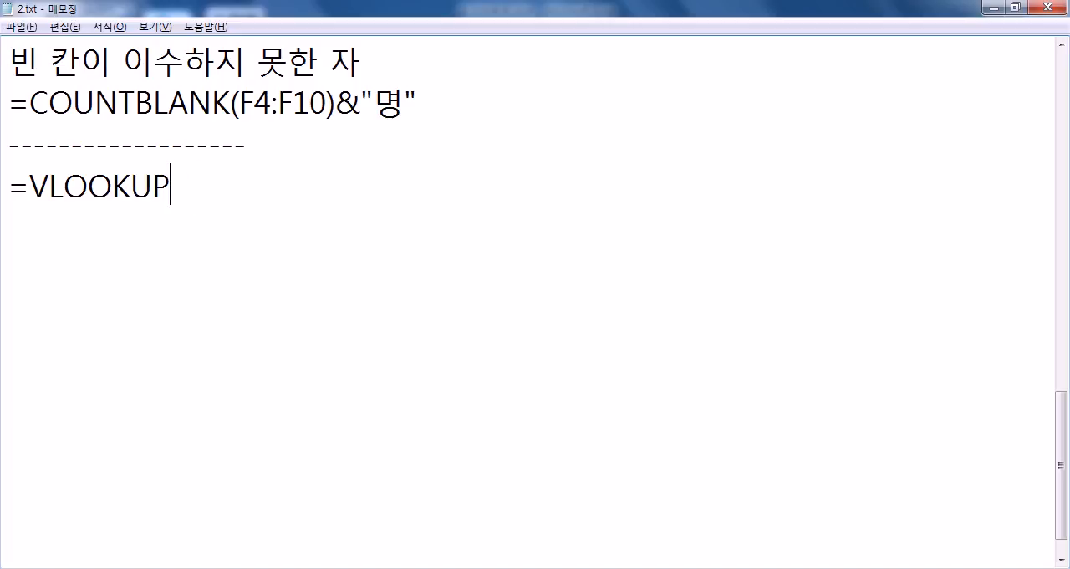
Step: Describe the first argument in the VLOOKUP syntax note as "찾고자 하는 값", followed by a comma
{"action": "key", "text": "BackSpace"}
{"action": "type", "text": "2ㅈ"}
{"action": "key", "text": "BackSpace"}
{"action": "key", "text": "BackSpace"}
{"action": "key", "text": "BackSpace"}
{"action": "type", "text": "치ㅏㅈ"}
{"action": "key", "text": "BackSpace"}
{"action": "key", "text": "BackSpace"}
{"action": "key", "text": "BackSpace"}
{"action": "type", "text": "차ㅉ"}
{"action": "key", "text": "BackSpace"}
{"action": "key", "text": "BackSpace"}
{"action": "type", "text": "찾고자 하는 값, "}
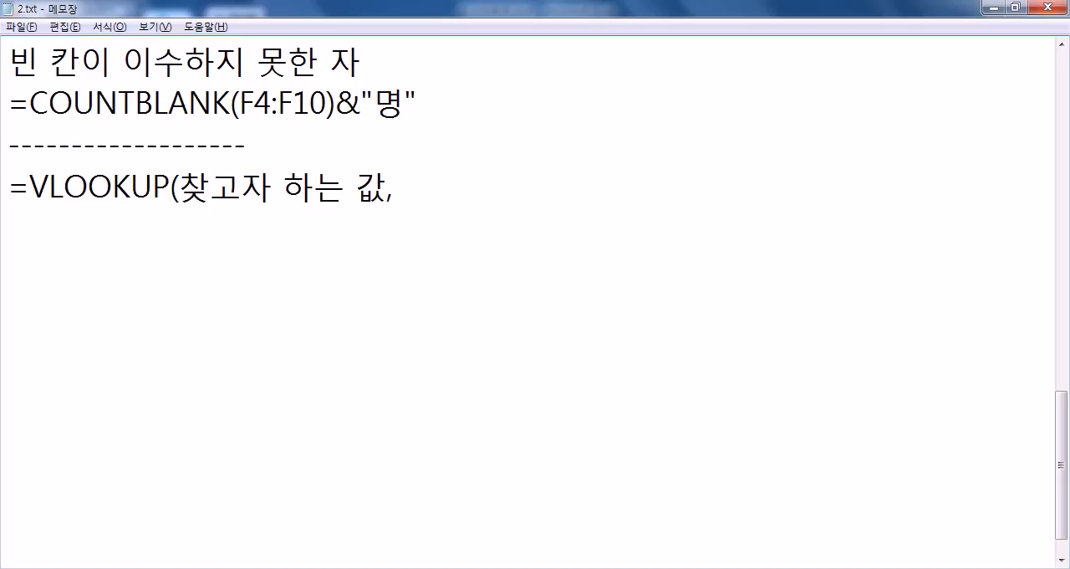
{"action": "type", "text": "가"}
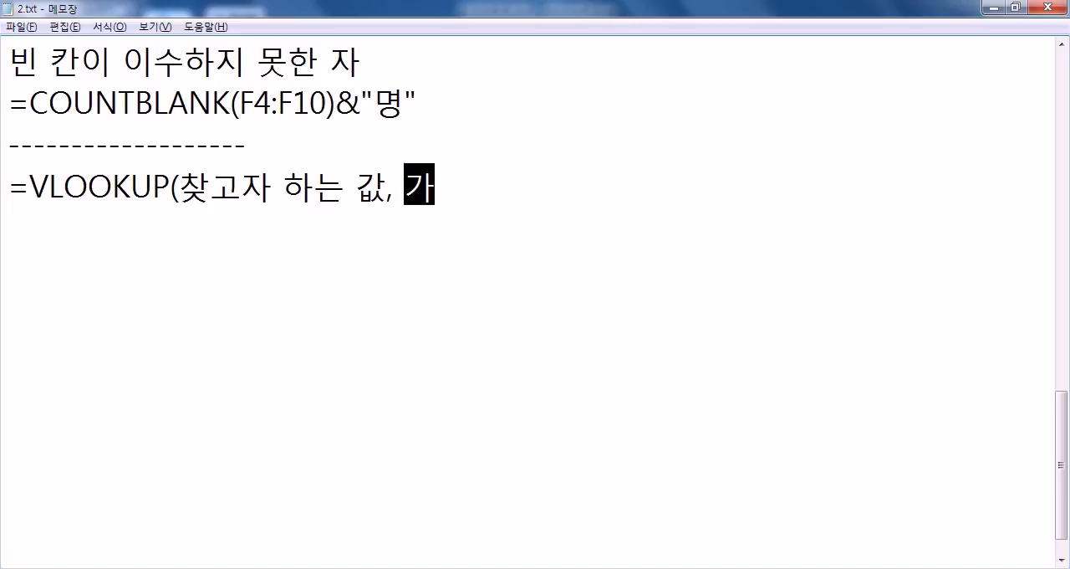
Step: Complete the VLOOKUP syntax note with the remaining arguments "그 값이 있는 표, 순번, 옵션)"
{"action": "key", "text": "BackSpace"}
{"action": "key", "text": "BackSpace"}
{"action": "type", "text": "그 값이 있는 표"}
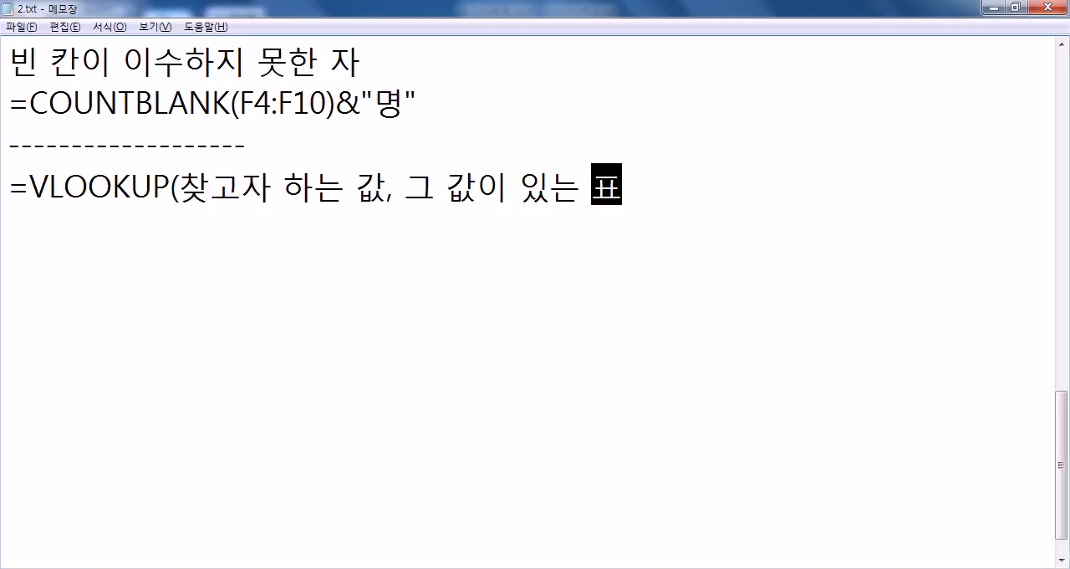
{"action": "type", "text": ", "}
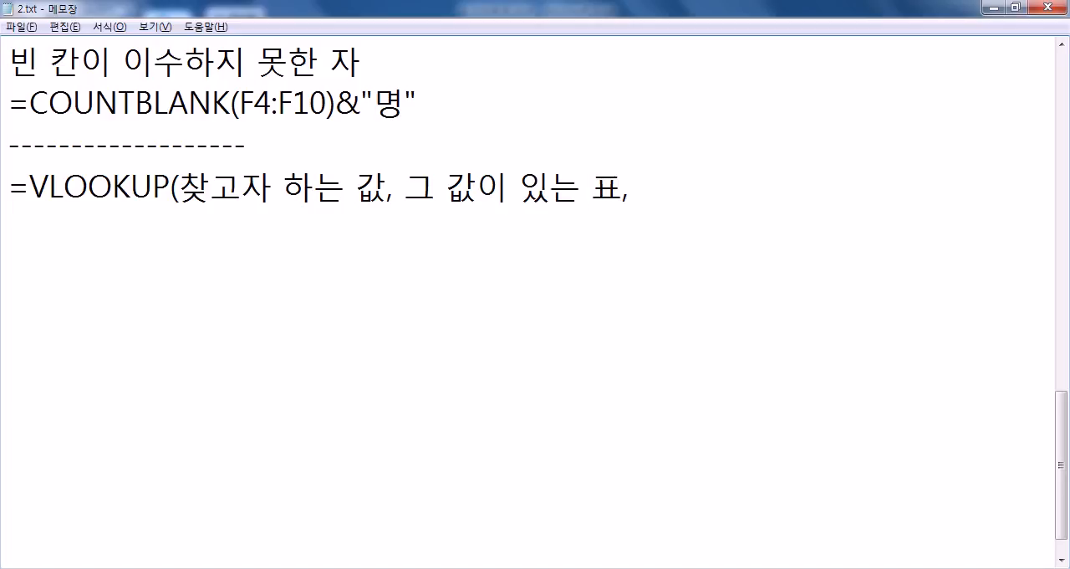
{"action": "type", "text": "순번"}
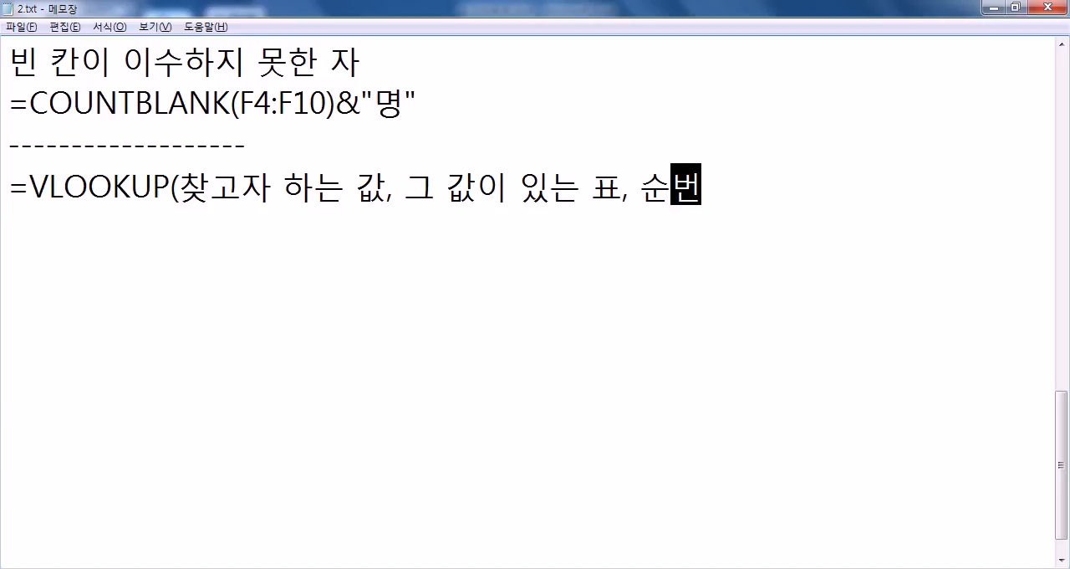
{"action": "type", "text": ", "}
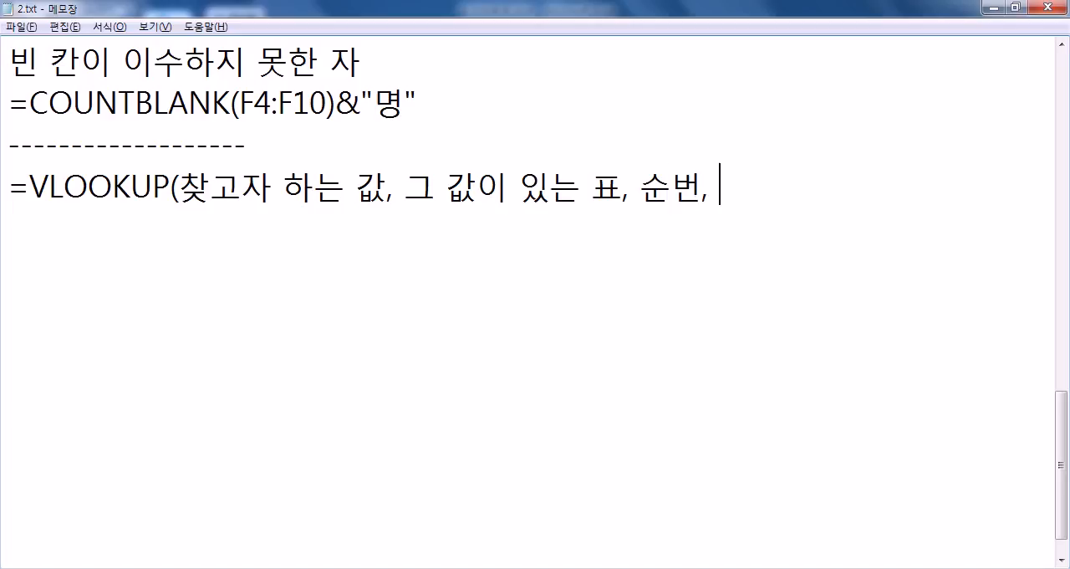
{"action": "type", "text": "옵션"}
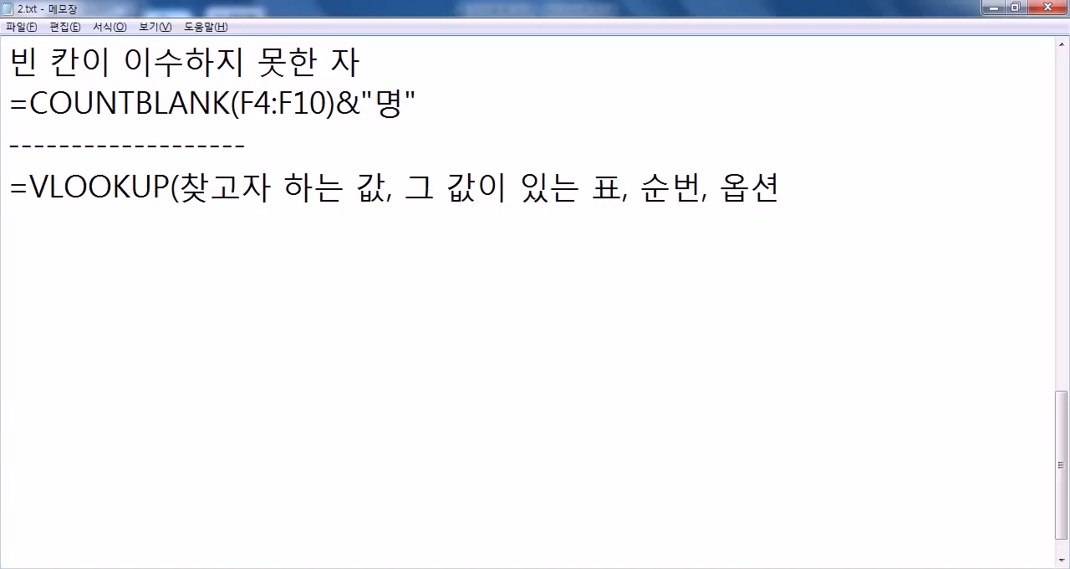
{"action": "type", "text": ")"}
Step: Add the line "옵션 = 1 : 비슷하게 일치하는 경우, 기본 값, 생략이 가능" under the VLOOKUP syntax
{"action": "key", "text": "Return"}
{"action": "type", "text": "옵션1"}
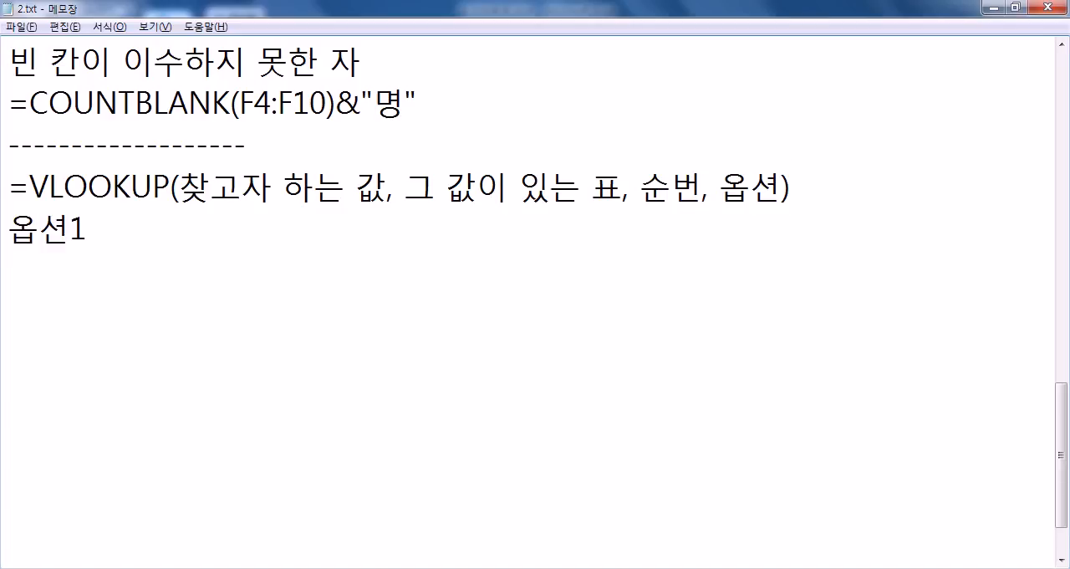
{"action": "key", "text": "Left"}
{"action": "type", "text": "="}
{"action": "key", "text": "End"}
{"action": "type", "text": ": 비슷하"}
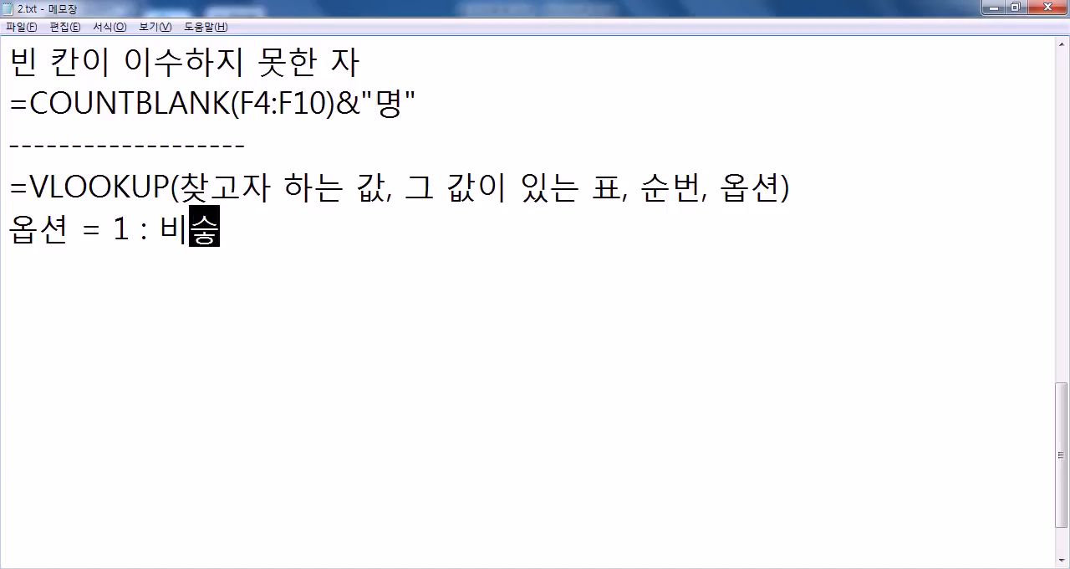
{"action": "type", "text": "게 일치"}
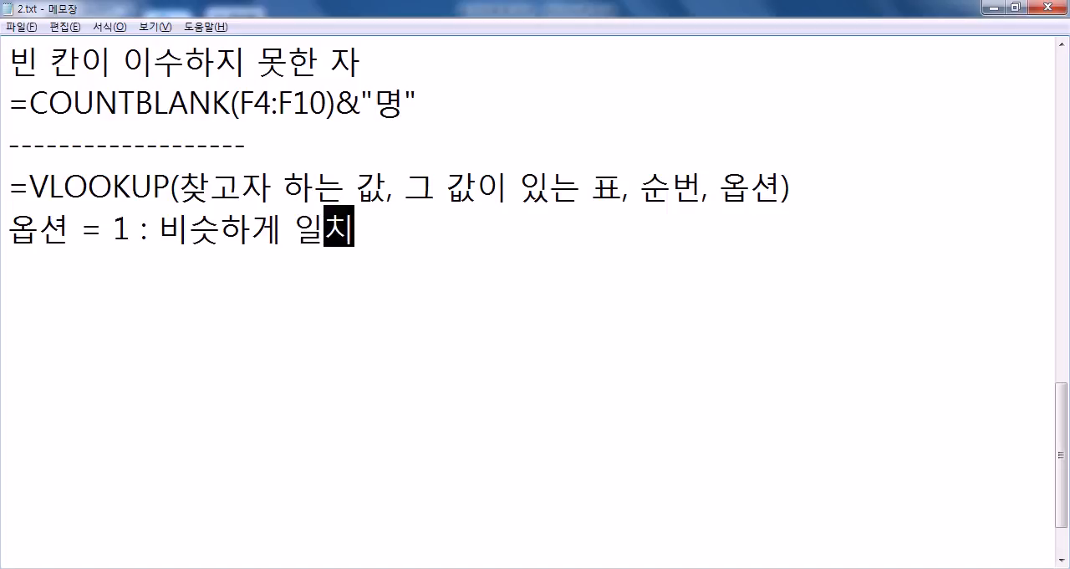
{"action": "type", "text": "하는 ㄱ경우"}
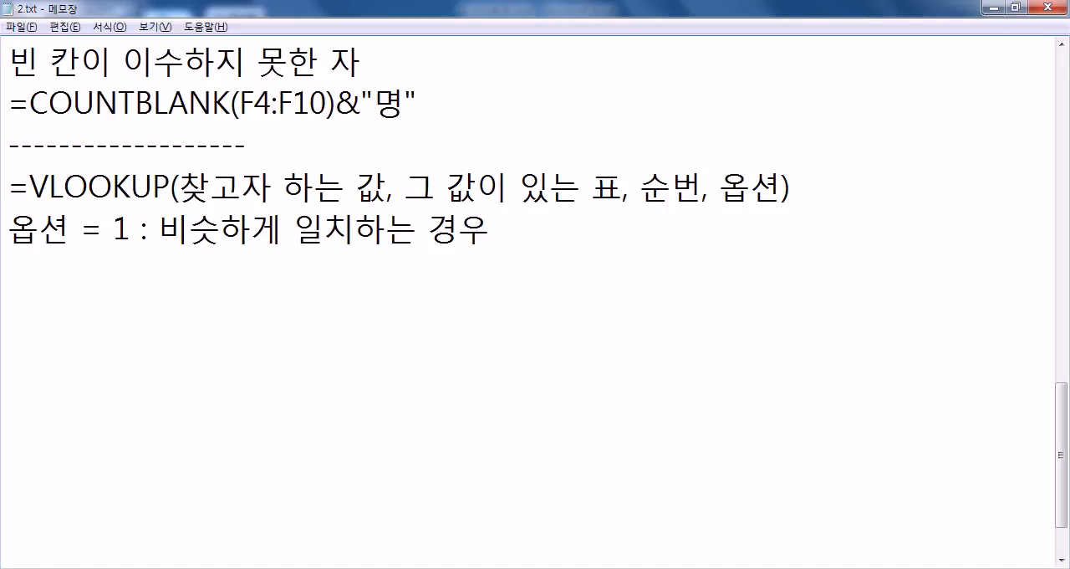
{"action": "type", "text": ", 기본 값"}
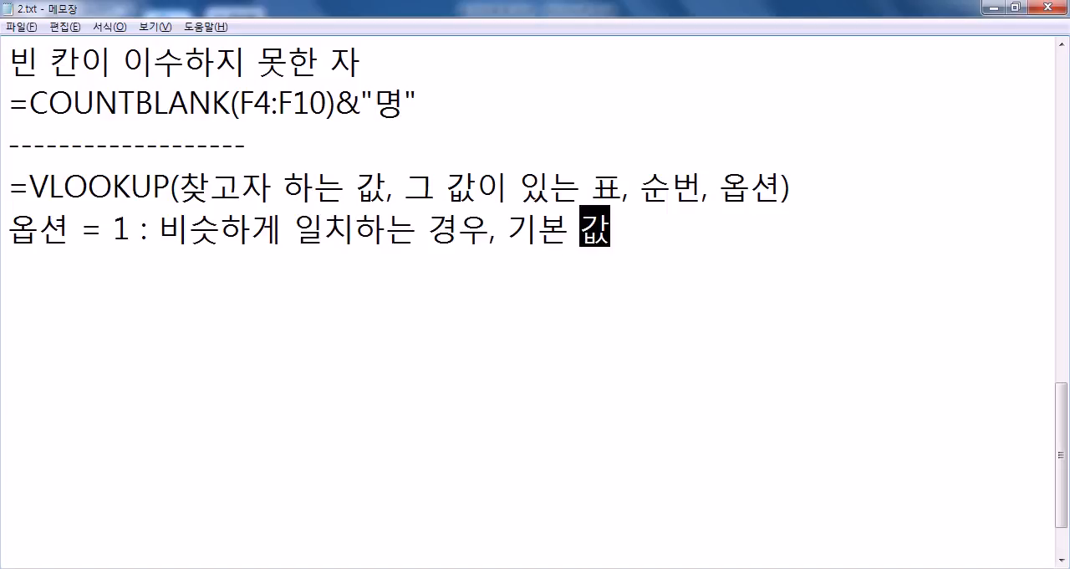
{"action": "type", "text": ", 생략이 가능"}
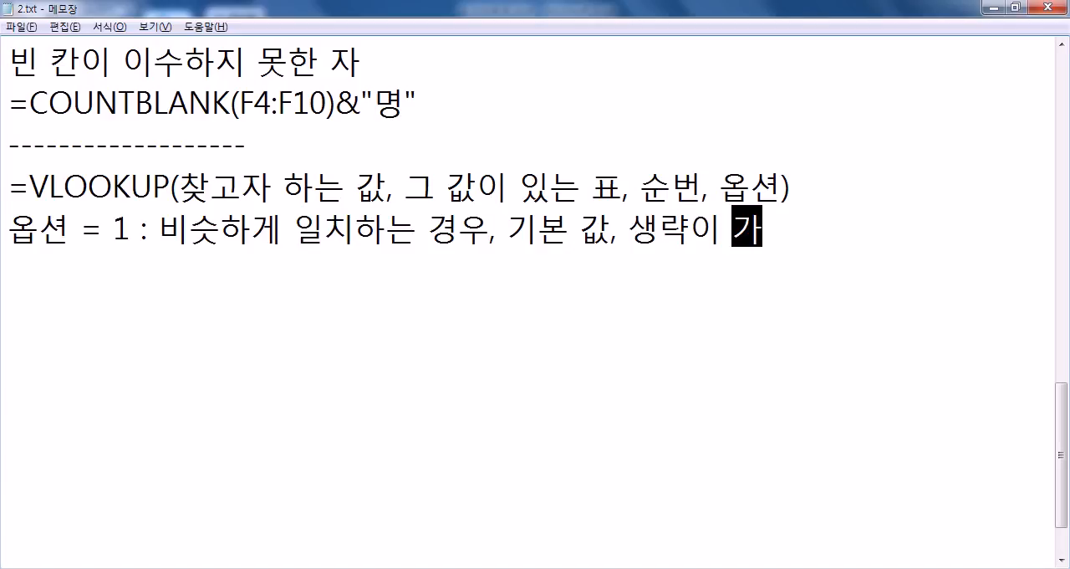
Step: Add the line "옵션 = 2 : 정확하게 일치하는 경우, 생략 불가능" below the approximate-match note
{"action": "key", "text": "Return"}
{"action": "type", "text": "옵션 = 2 : 정확하게 ㅇ"}
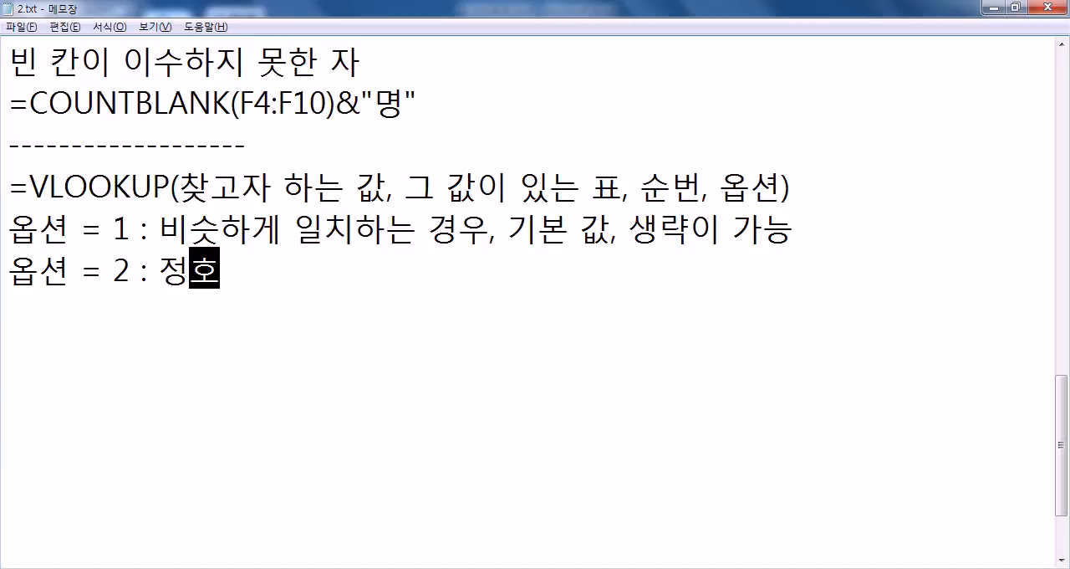
{"action": "type", "text": "일치하"}
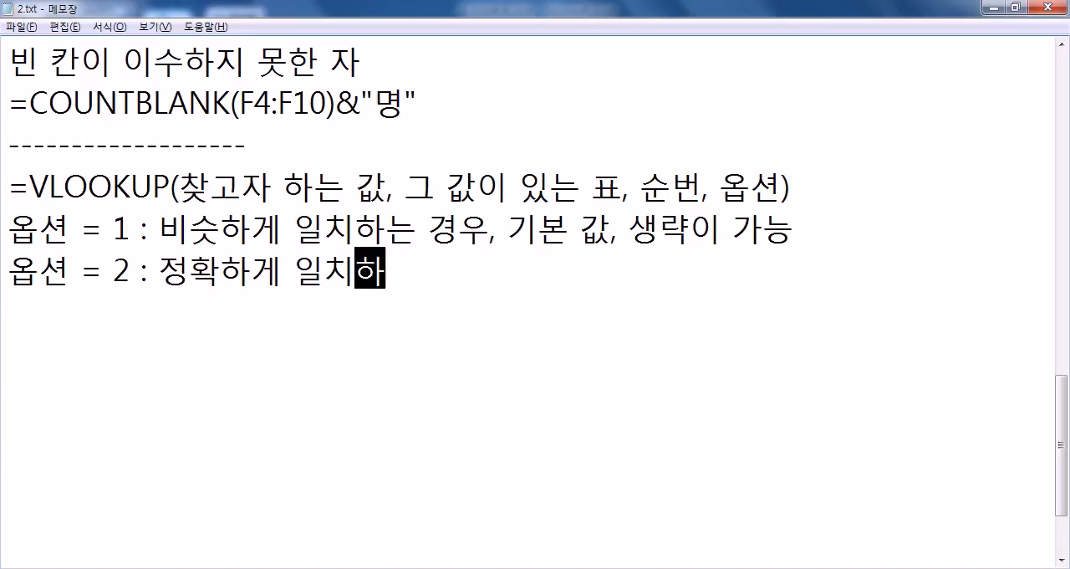
{"action": "type", "text": "는 ㄱ경우, "}
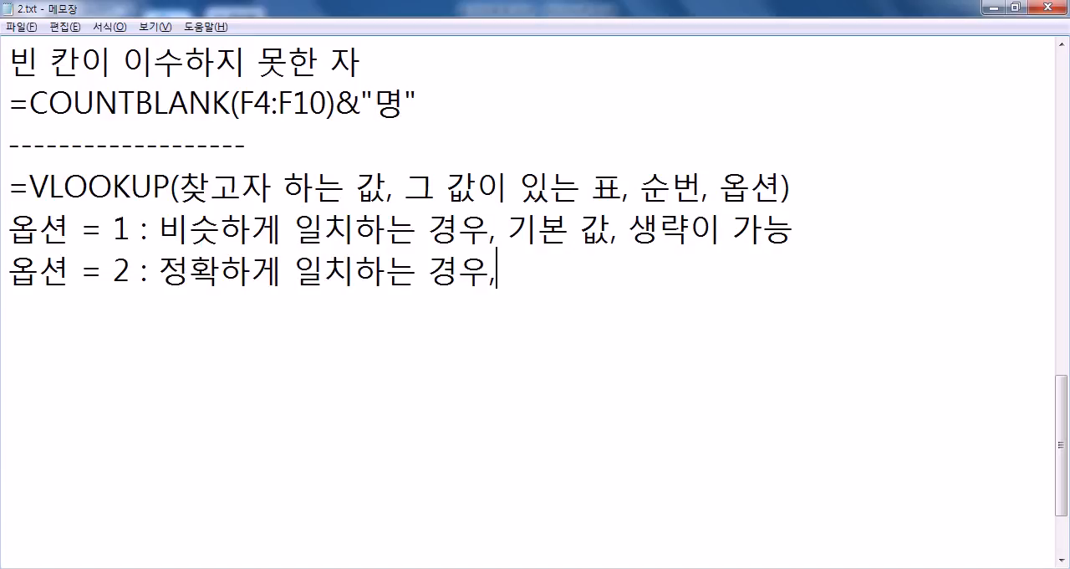
{"action": "type", "text": "생"}
{"action": "type", "text": "략 ㅂ"}
{"action": "type", "text": "불가능"}
{"action": "key", "text": "Return"}
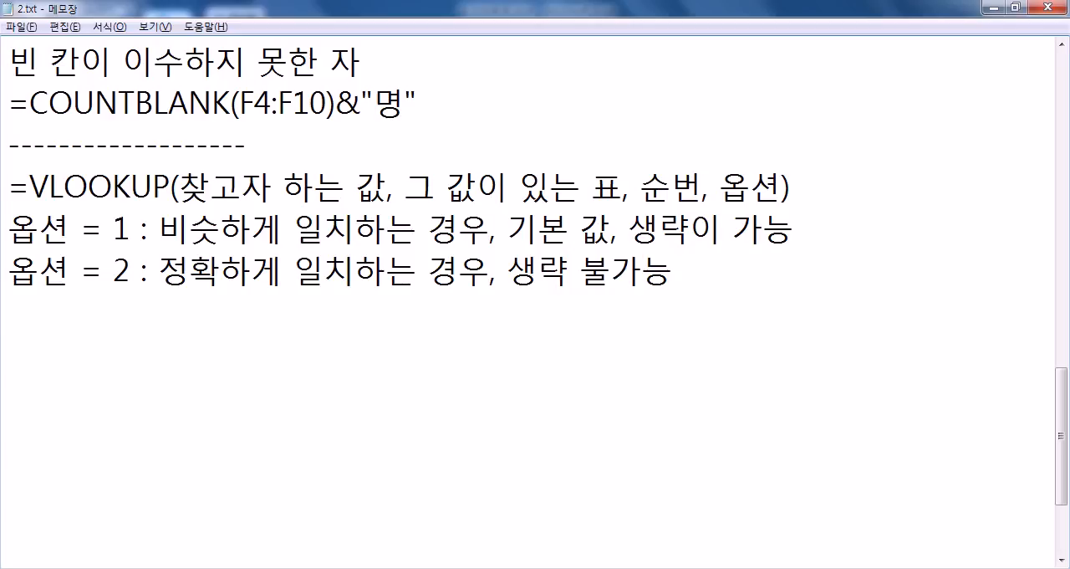
Step: Correct the option number in the exact-match line to 0
{"action": "key", "text": "Up"}
{"action": "key", "text": "Down"}
{"action": "key", "text": "Right"}
{"action": "key", "text": "Right"}
{"action": "key", "text": "Right"}
{"action": "key", "text": "Right"}
{"action": "type", "text": "0"}
{"action": "key", "text": "Delete"}
Step: Write the syntax note "=RANK(값, 범위, 옵션)" below a new dashed separator line
{"action": "key", "text": "Return"}
{"action": "type", "text": "=RANK"}
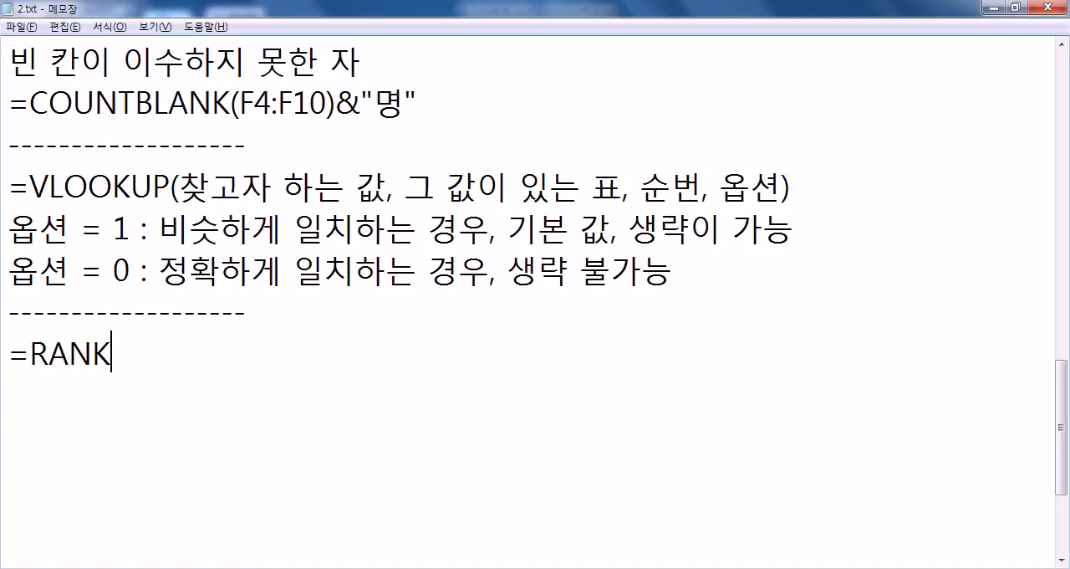
{"action": "type", "text": "(값"}
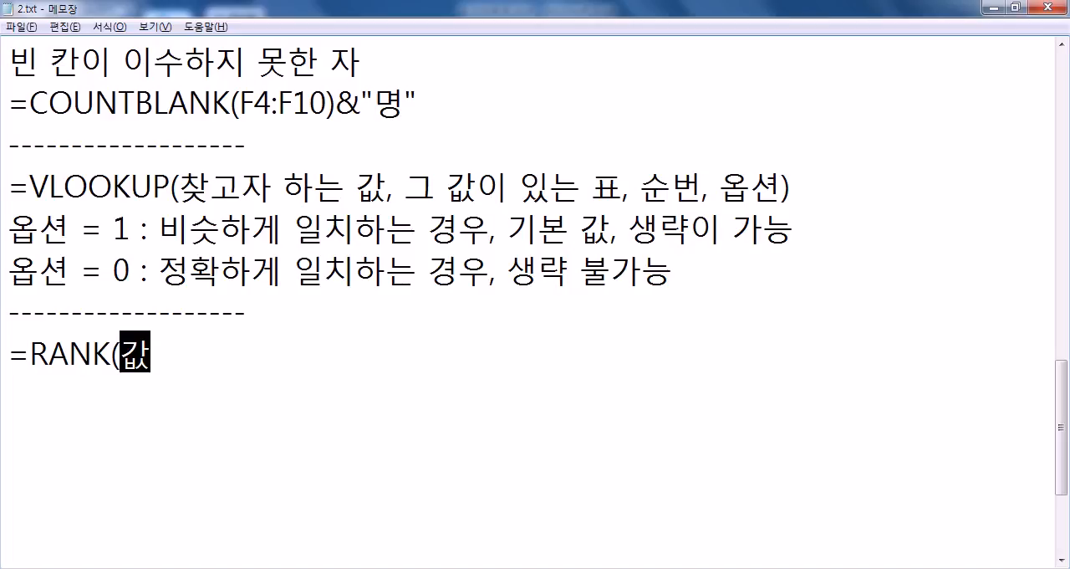
{"action": "type", "text": ", 범위, 옶ㄴ"}
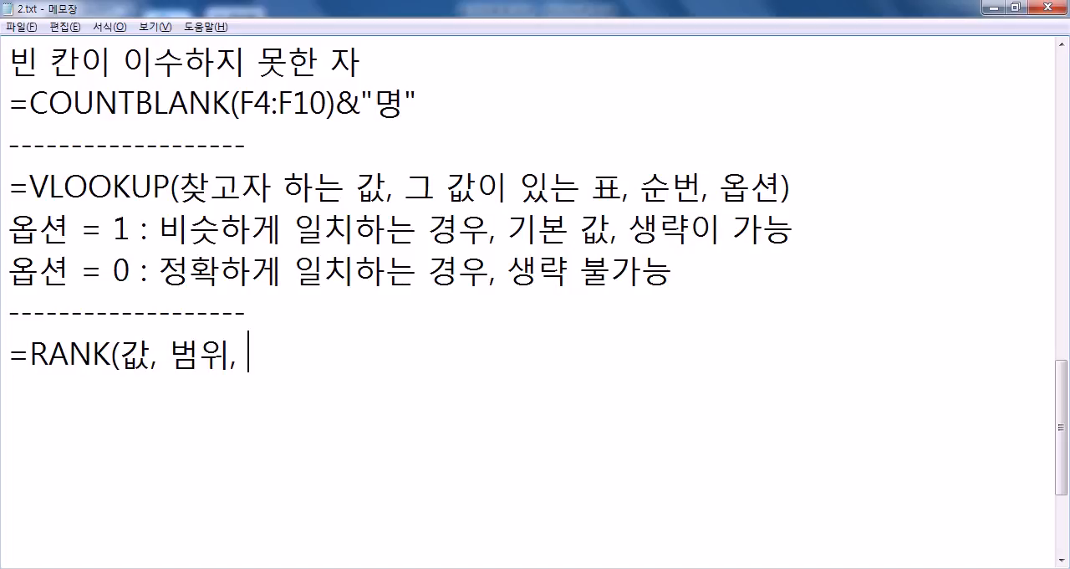
{"action": "key", "text": "BackSpace"}
{"action": "key", "text": "BackSpace"}
{"action": "key", "text": "BackSpace"}
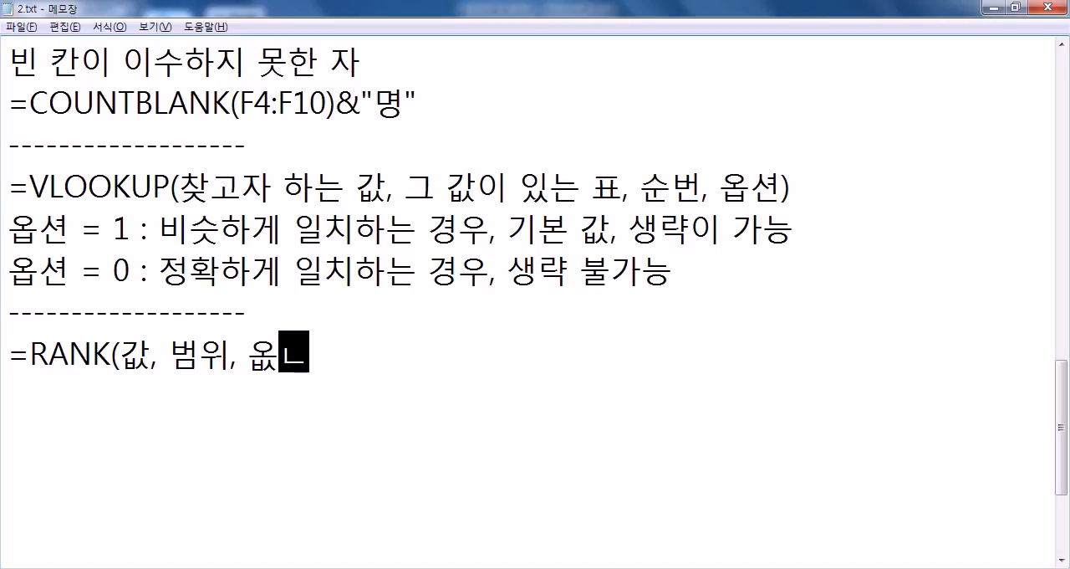
{"action": "type", "text": "옵셔ㄴ)"}
Step: Add the line "옵션 = 0 : 큰 값이 1등" under the RANK syntax
{"action": "key", "text": "Return"}
{"action": "type", "text": "옵셔ㄴ "}
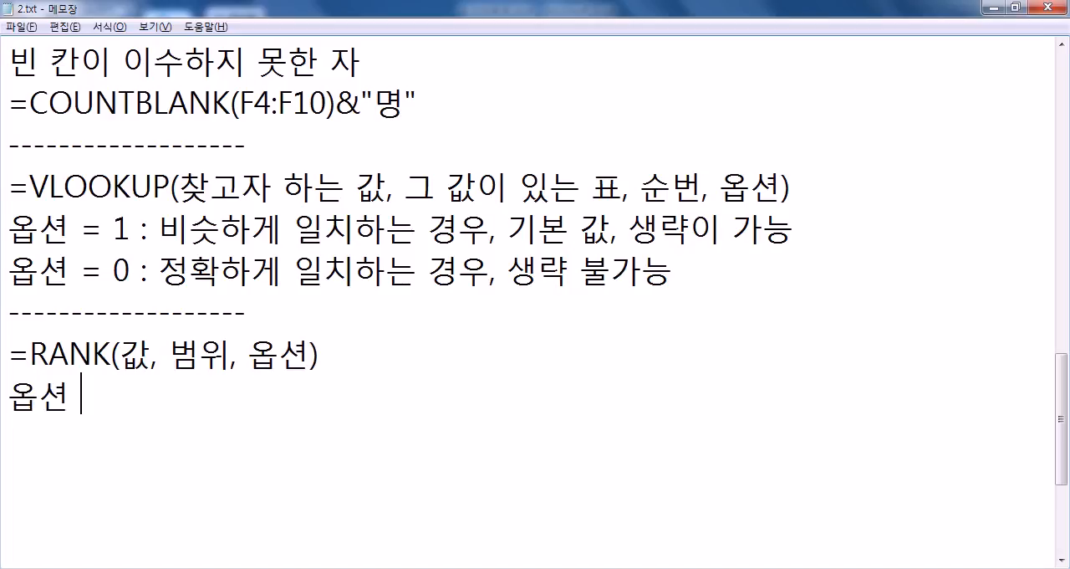
{"action": "type", "text": "= 0 : 큰"}
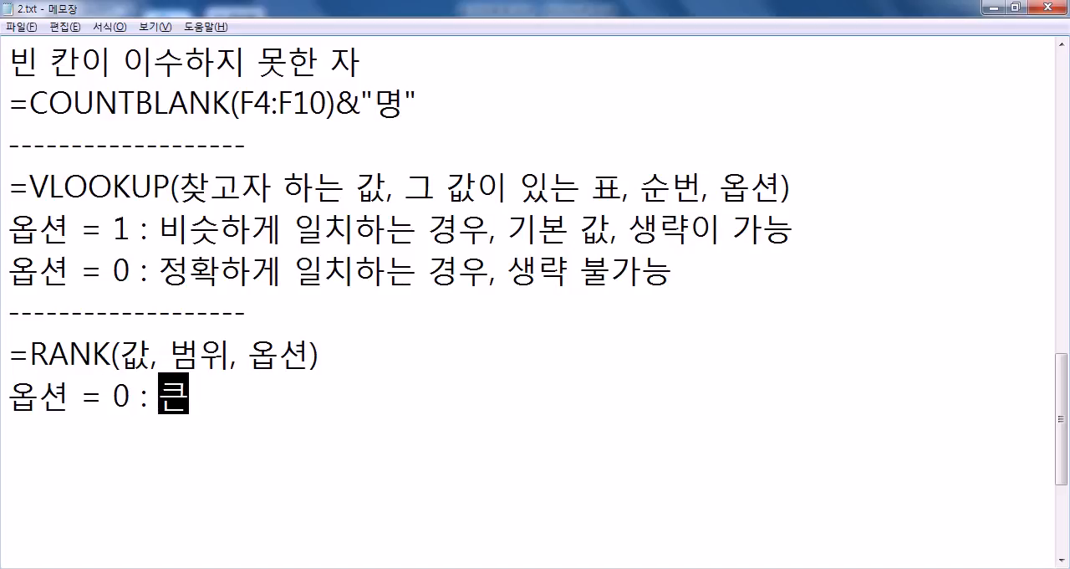
{"action": "type", "text": " 값이 2"}
{"action": "key", "text": "BackSpace"}
{"action": "type", "text": "1등"}
Step: Add the line "옵션 = 1 : 작은 값이 1등" as the second RANK option
{"action": "key", "text": "Return"}
{"action": "type", "text": "옶"}
{"action": "type", "text": "션 = 1 : 작은 값이 1"}
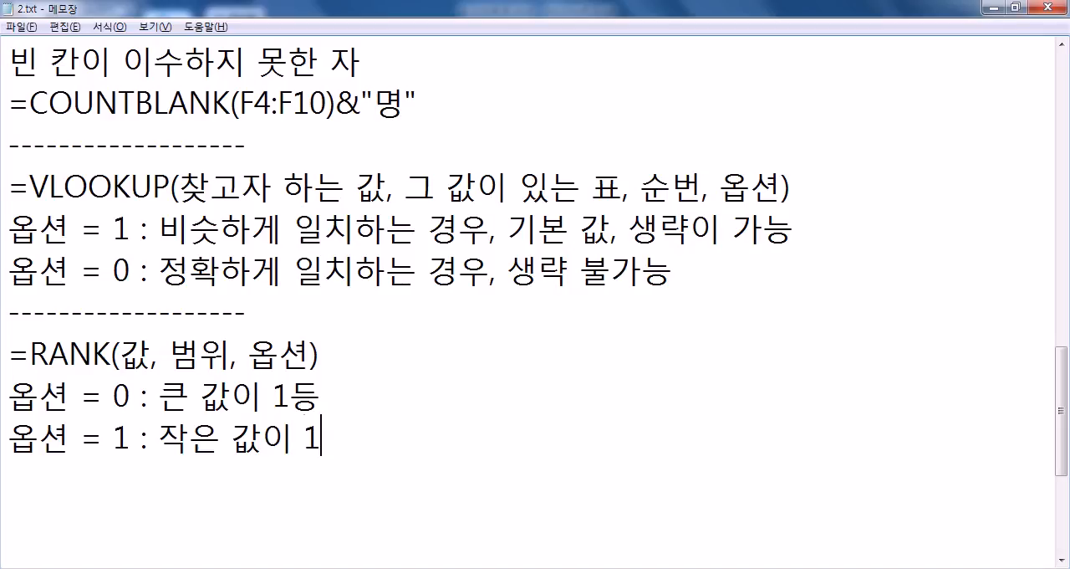
{"action": "type", "text": "등"}
Step: Append ", 생략 가능" to RANK's option 0 line and ", 생략 불가능" to its option 1 line
{"action": "key", "text": "Up"}
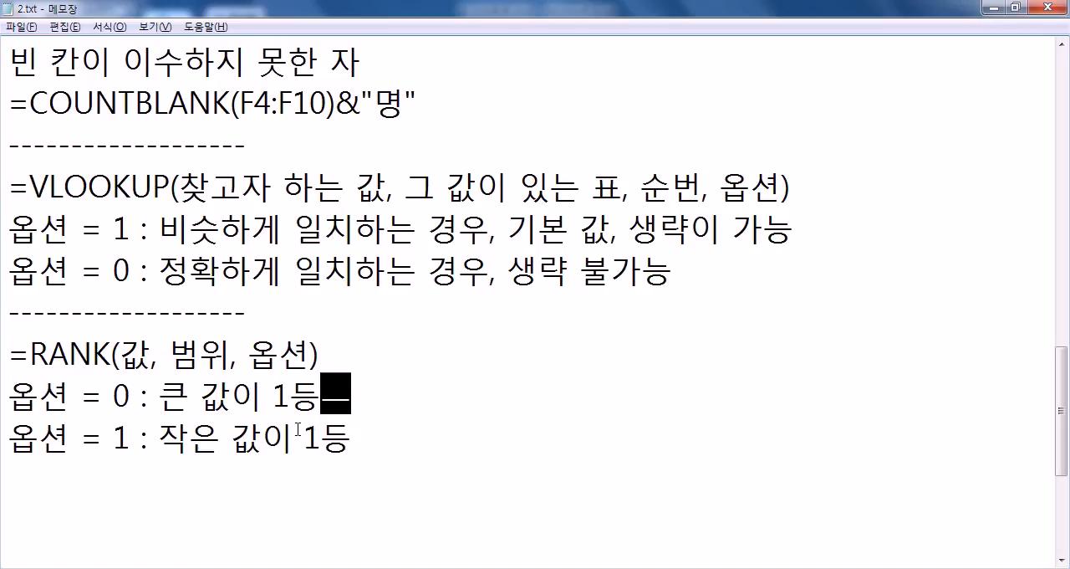
{"action": "type", "text": "., "}
{"action": "type", "text": "생략 가능"}
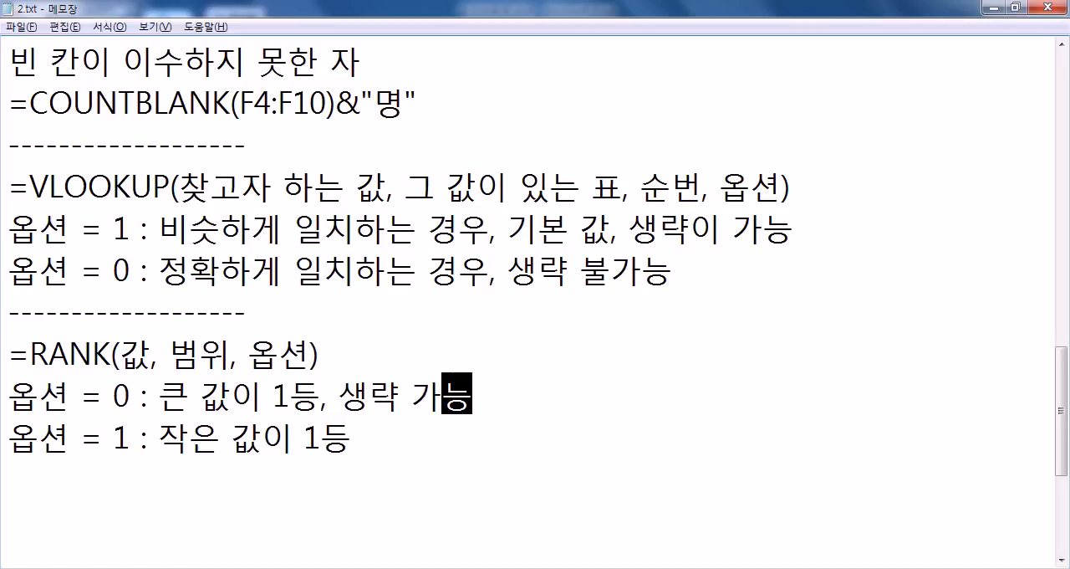
{"action": "key", "text": "Down"}
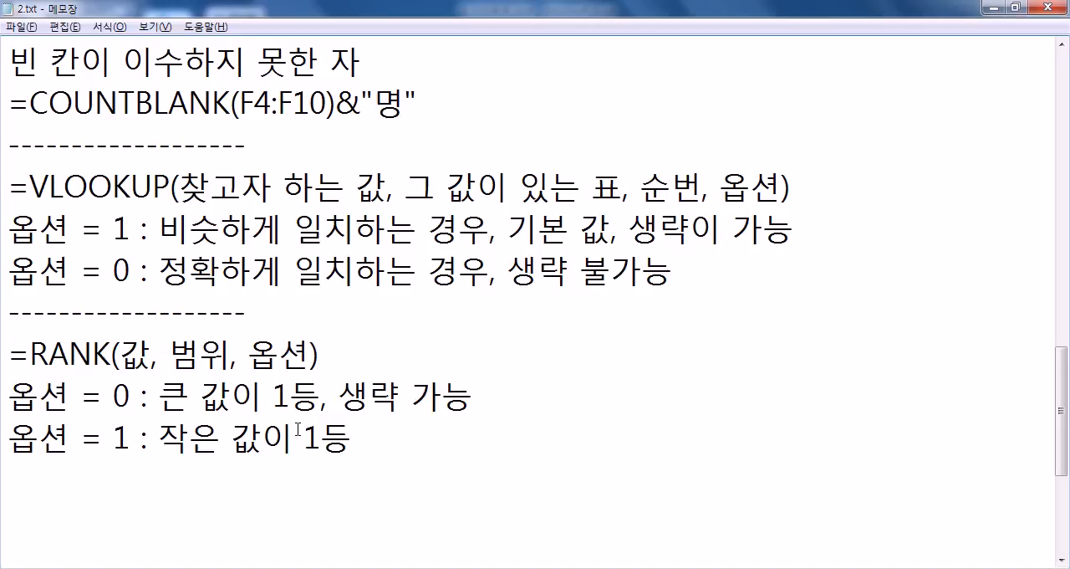
{"action": "type", "text": ", 생략 불가능"}
{"action": "key", "text": "Return"}
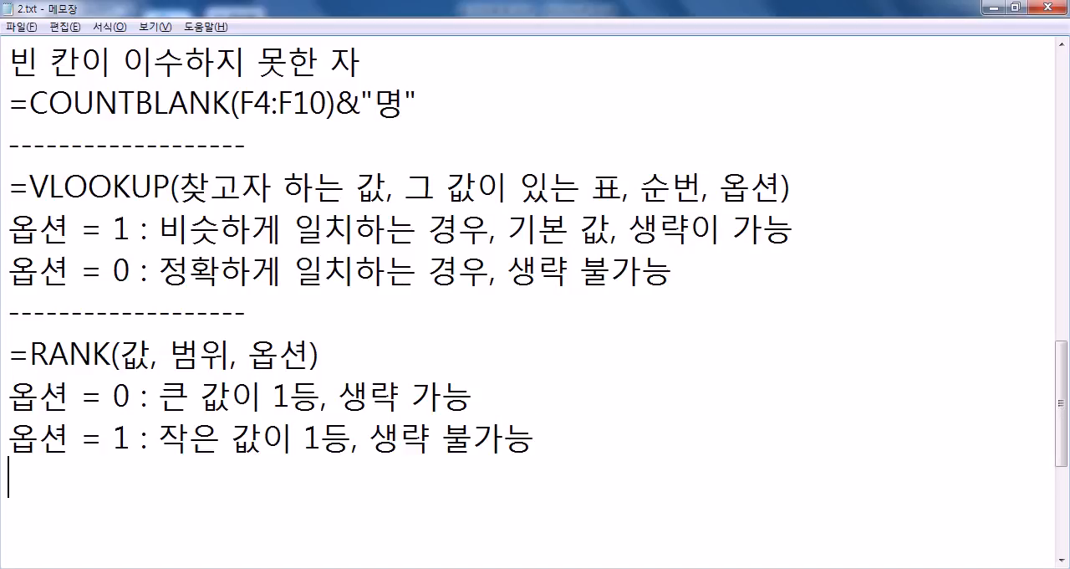